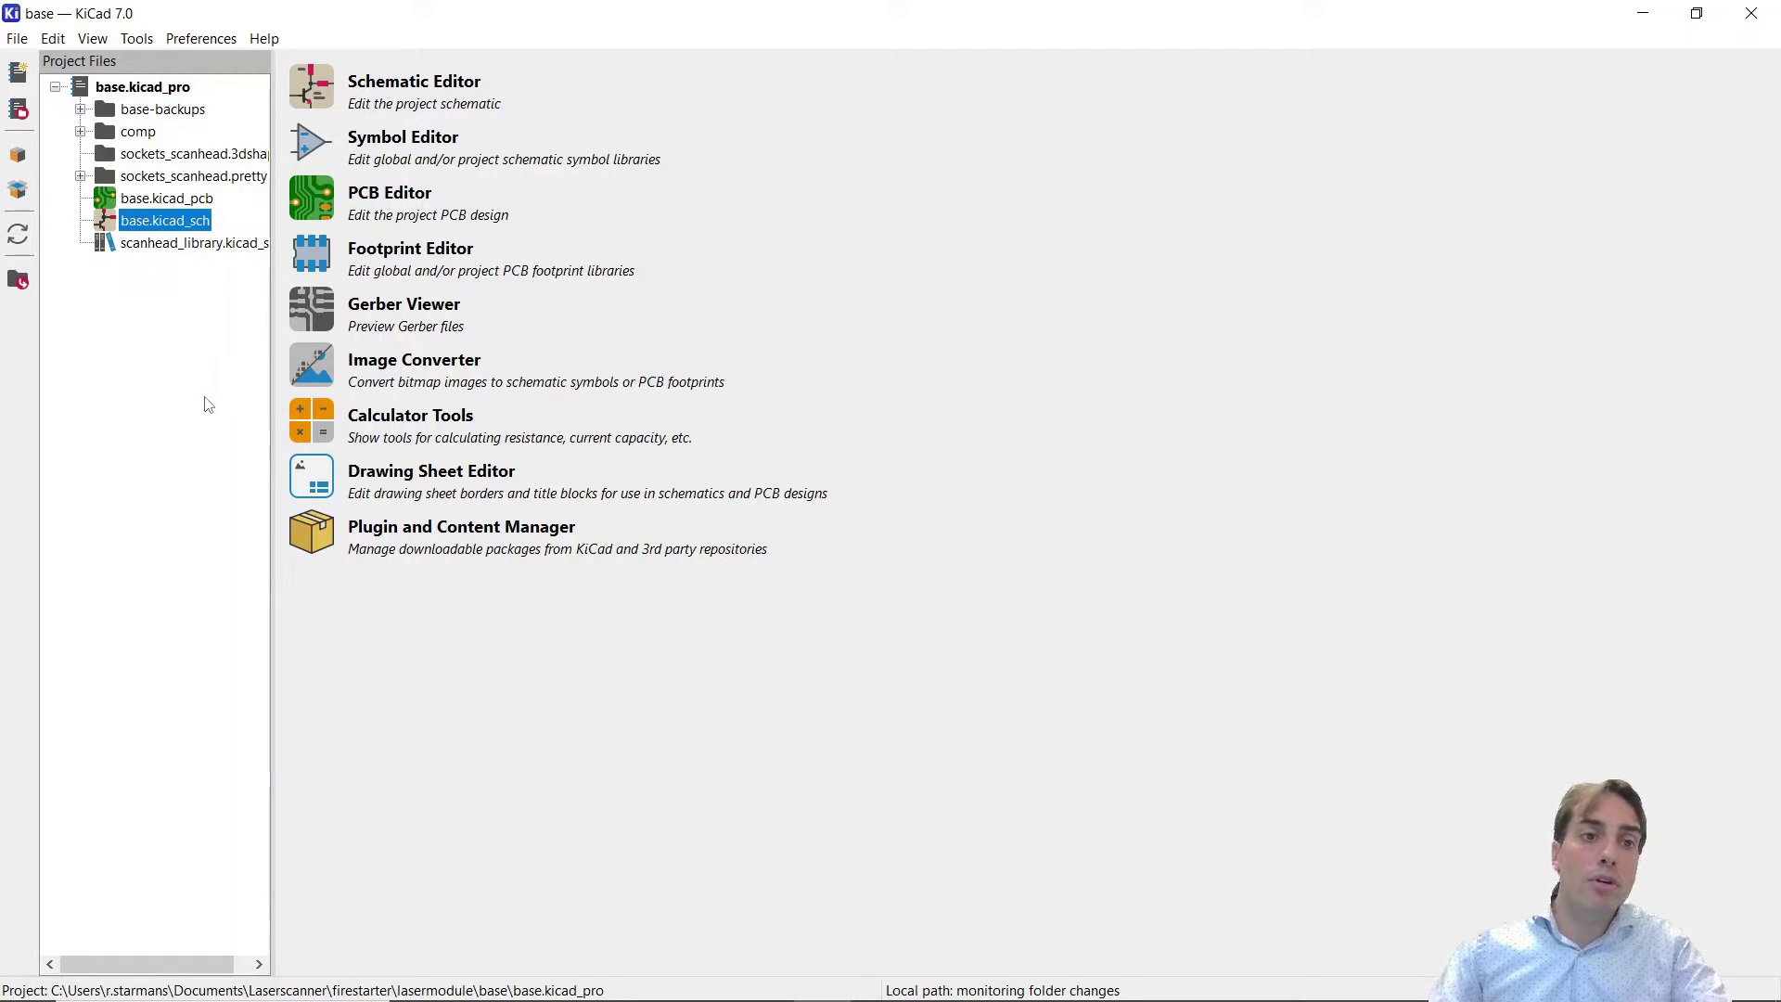
Open the base.kicad_sch schematic and view its FPGA sheet, followed by its Laserhead sheet
double_click(173, 224)
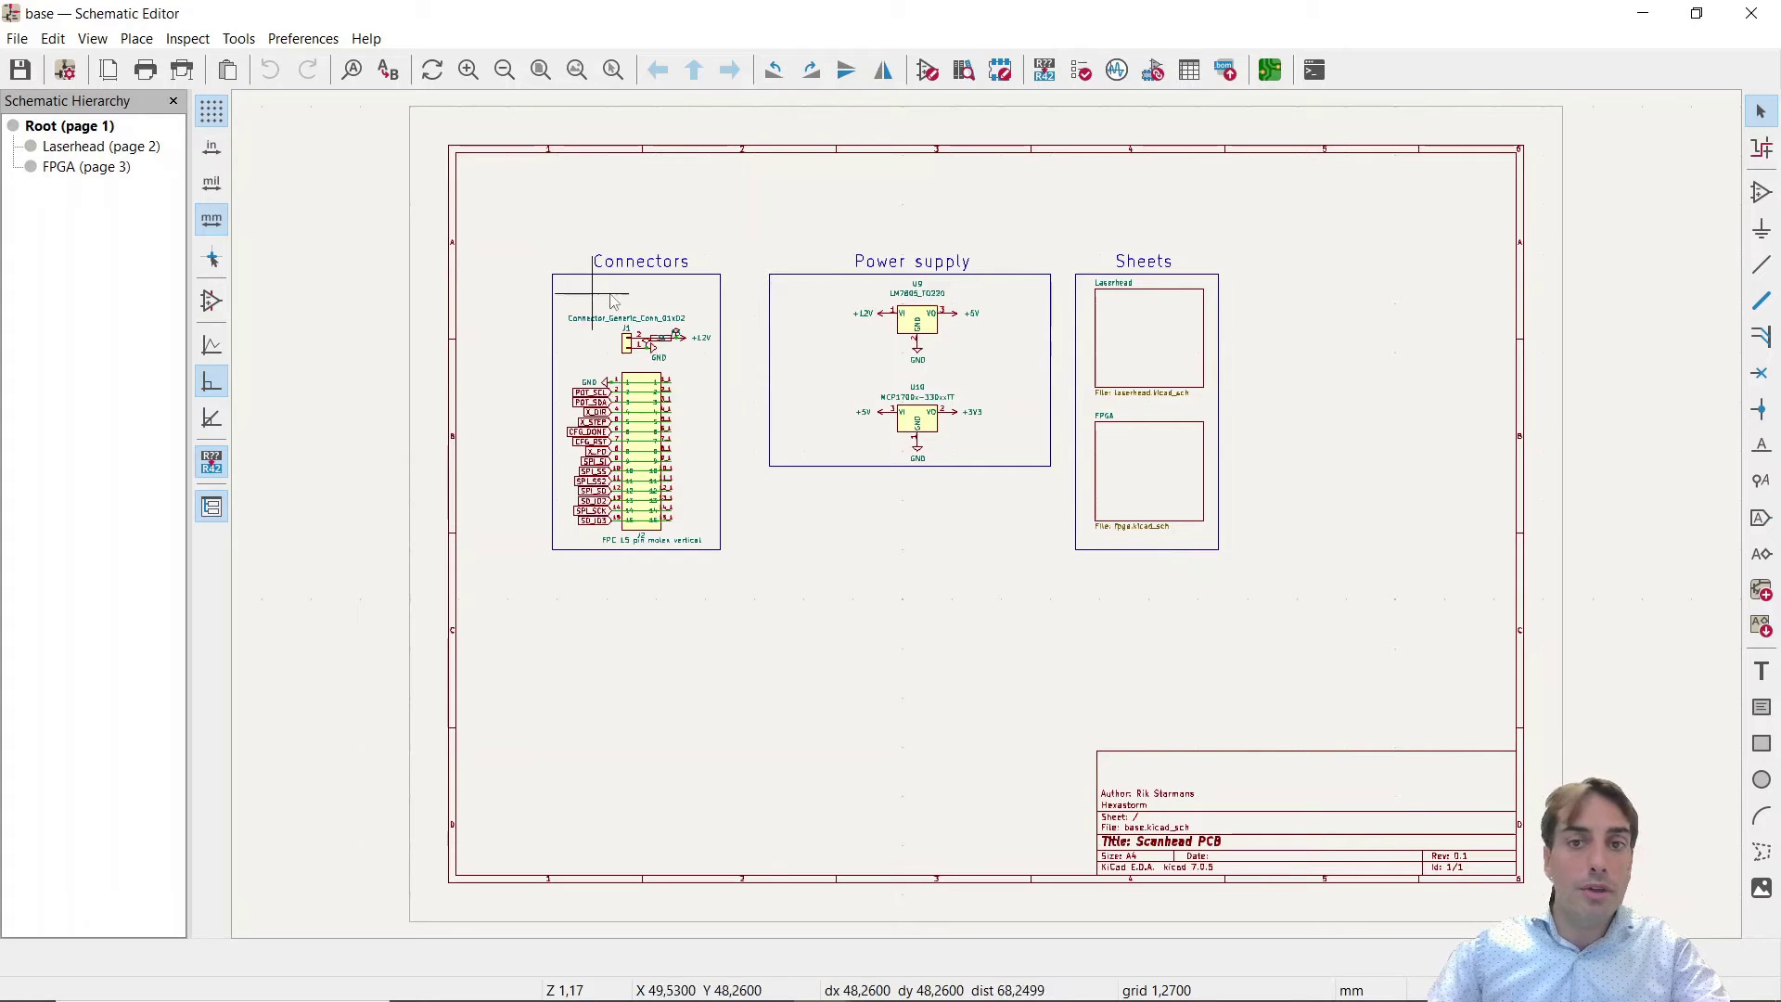
left_click(57, 168)
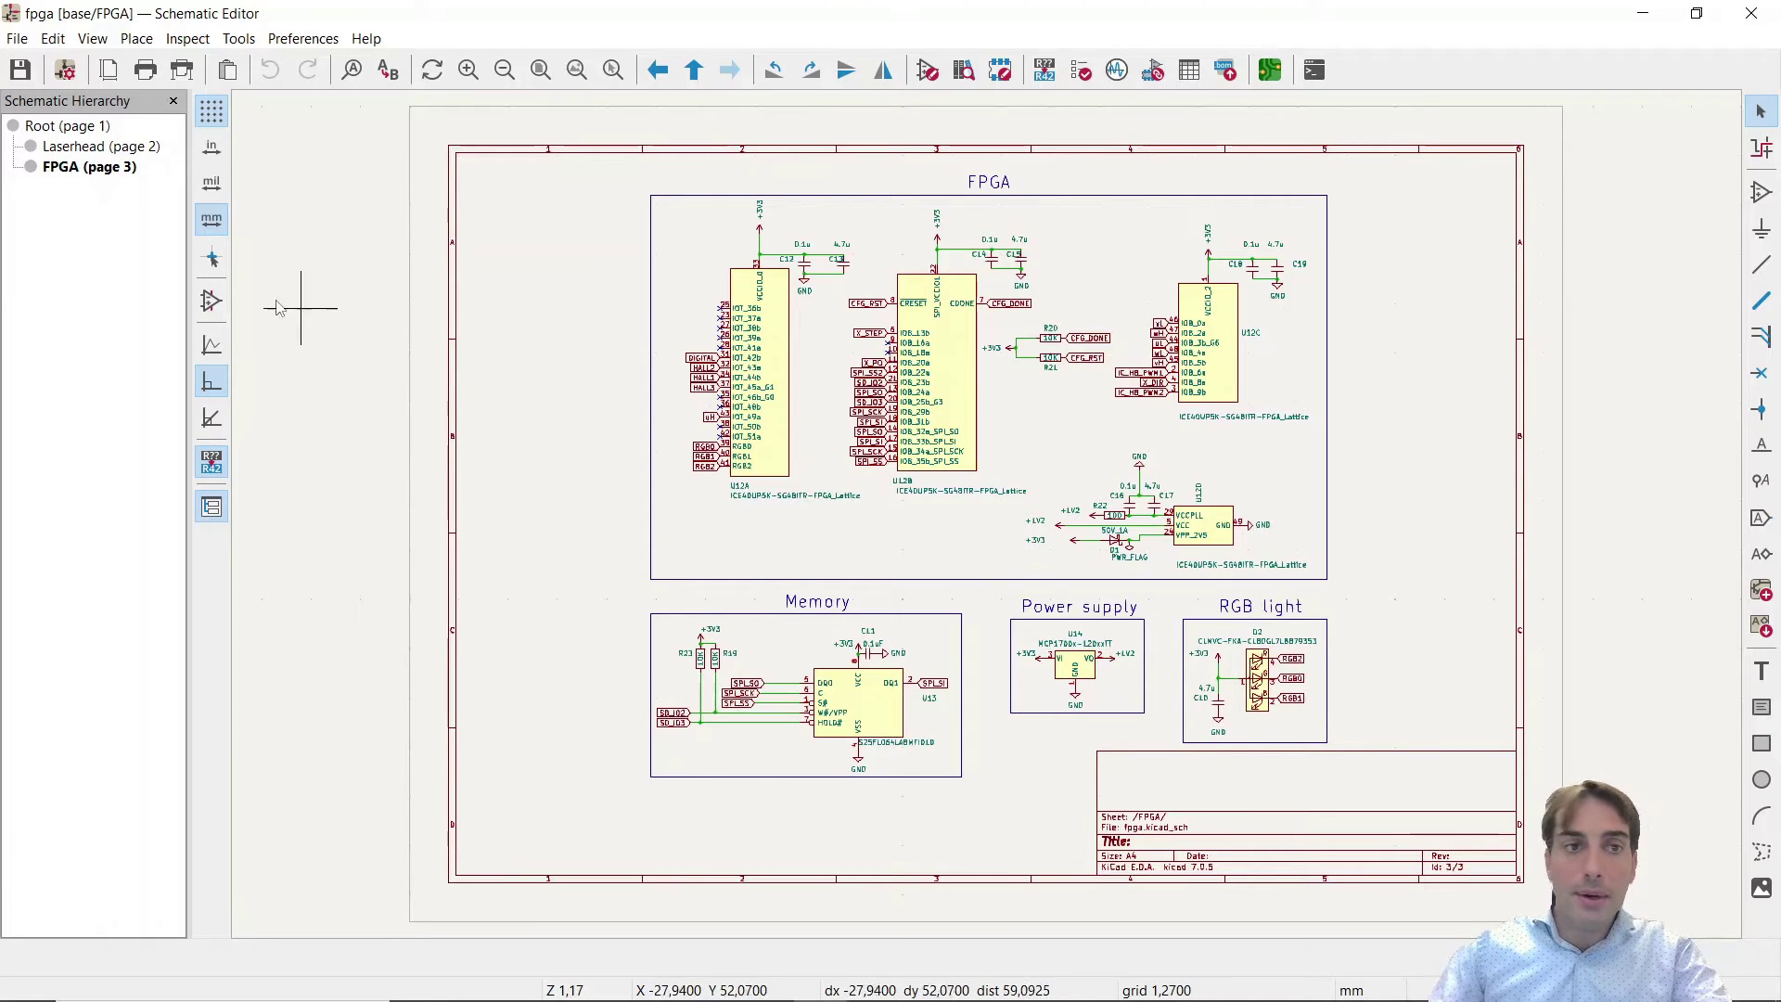
left_click(95, 151)
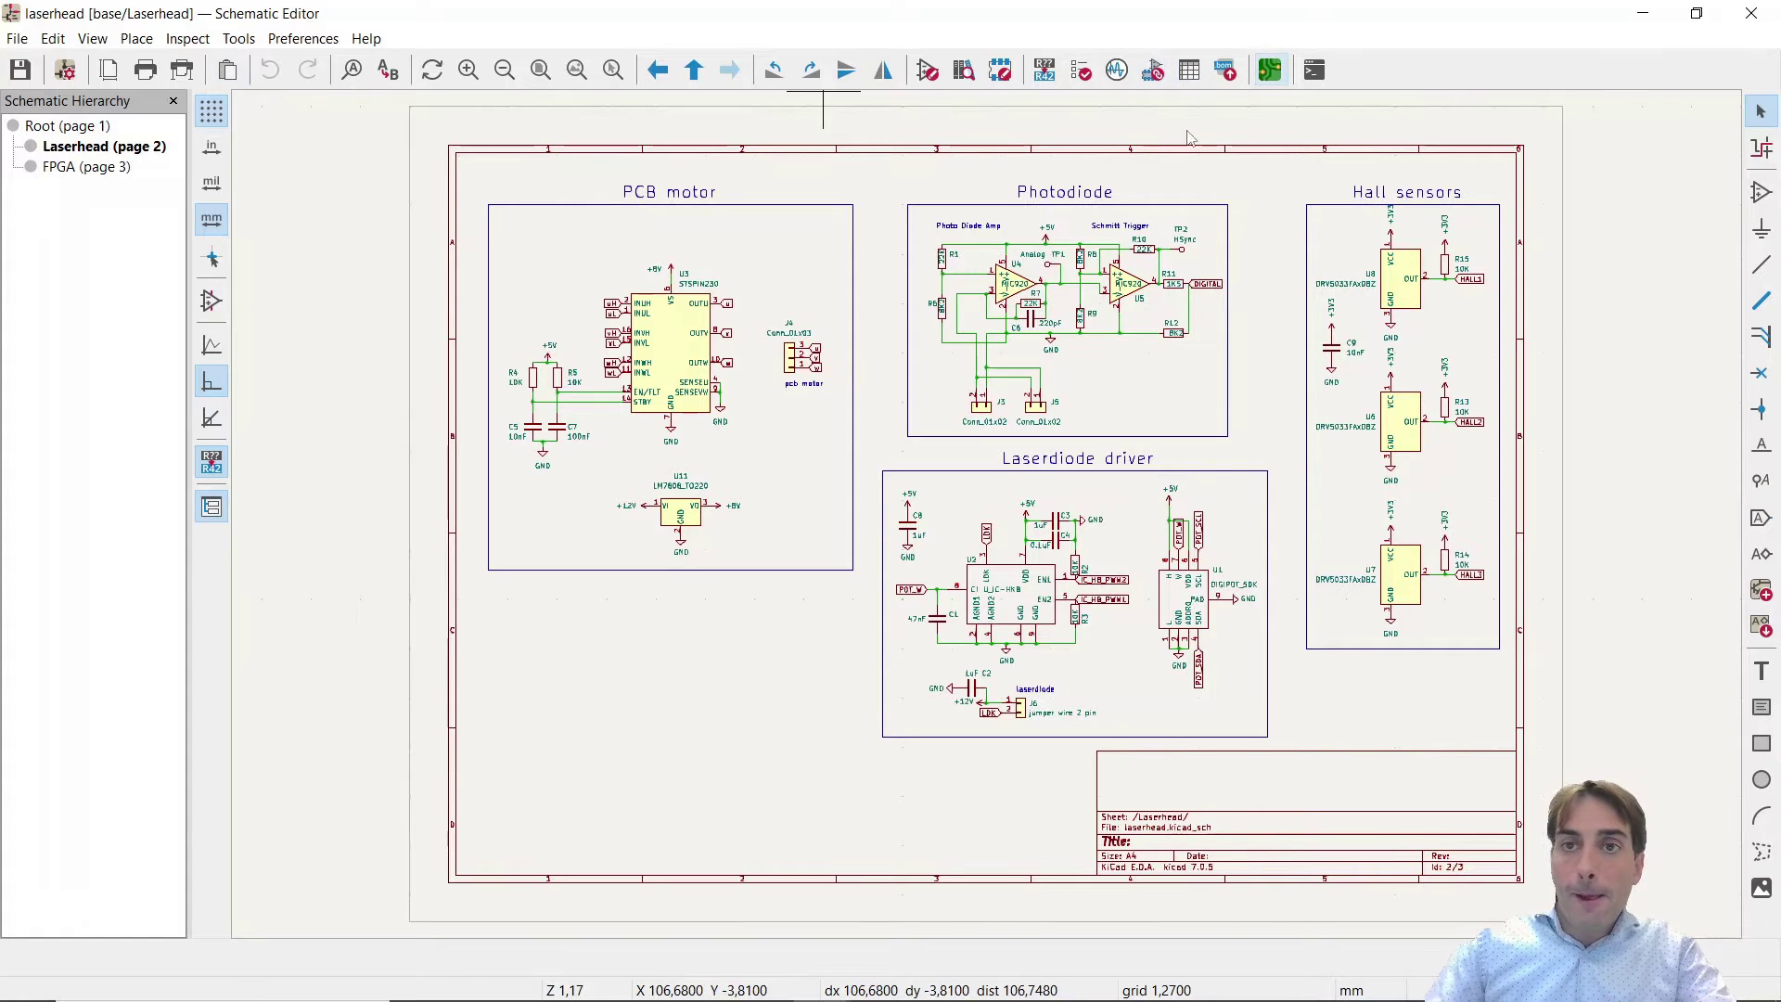
Open the board layout from the schematic and inspect the PCB in the 3D Viewer from a tilted angle
left_click(1270, 71)
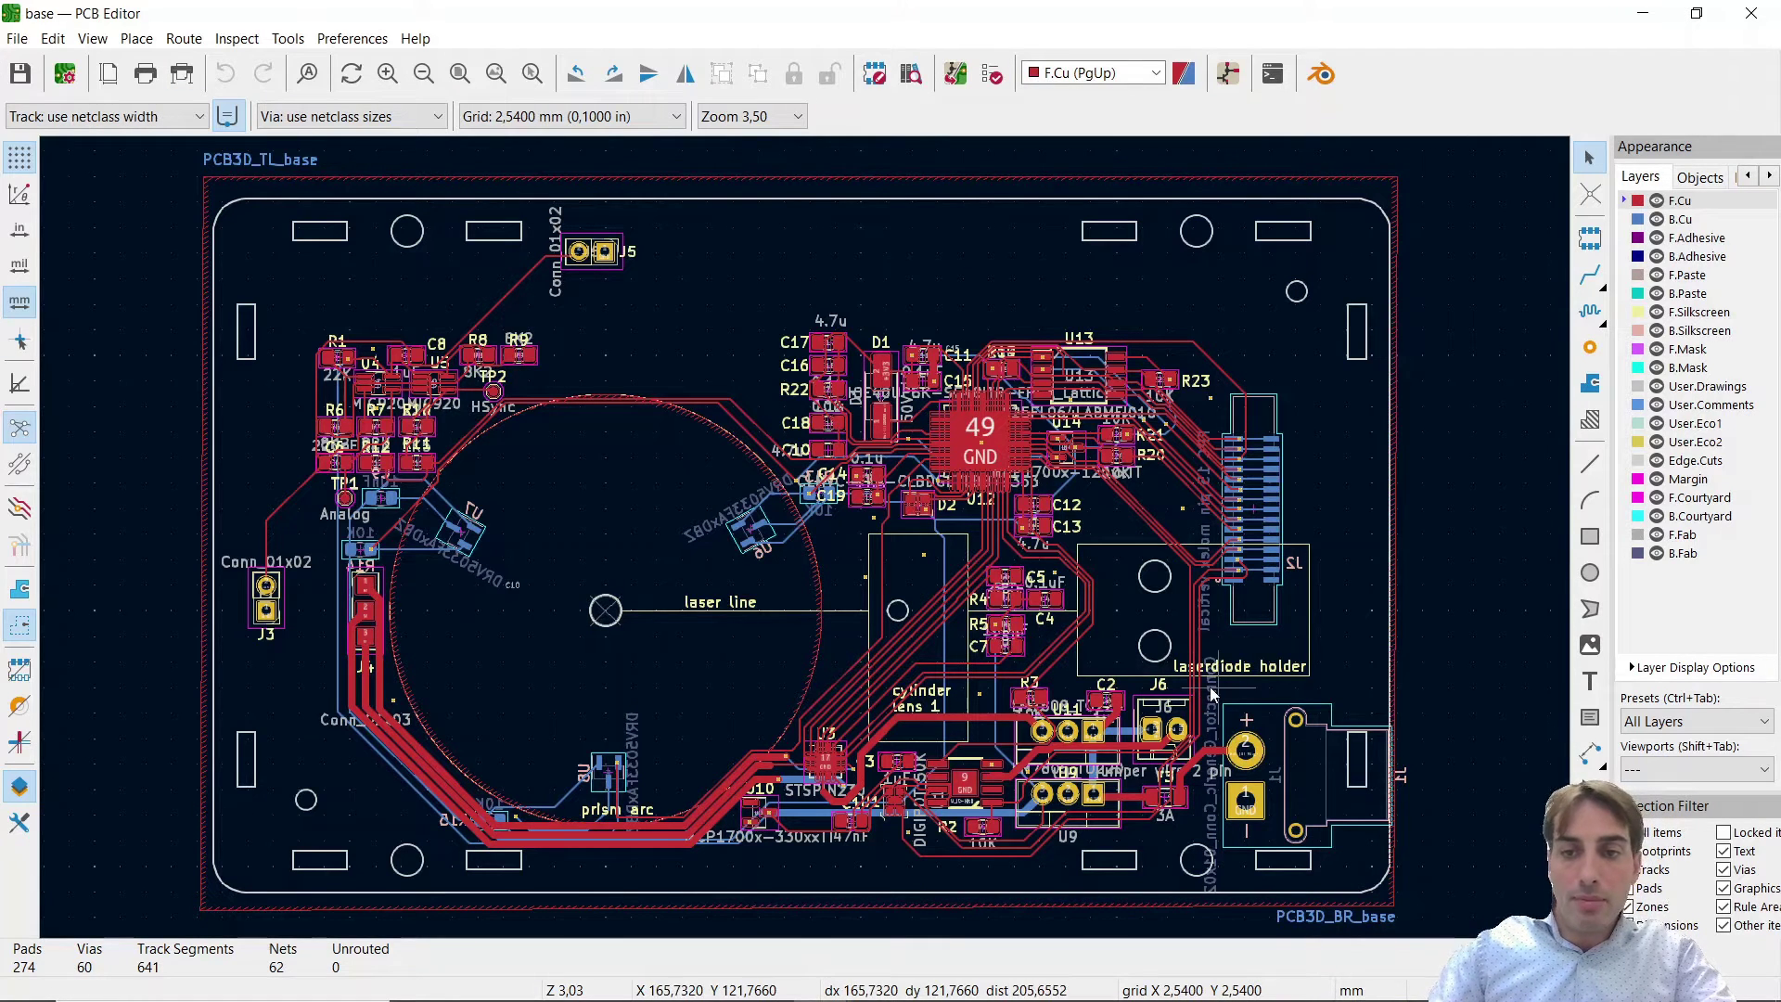
left_click(93, 38)
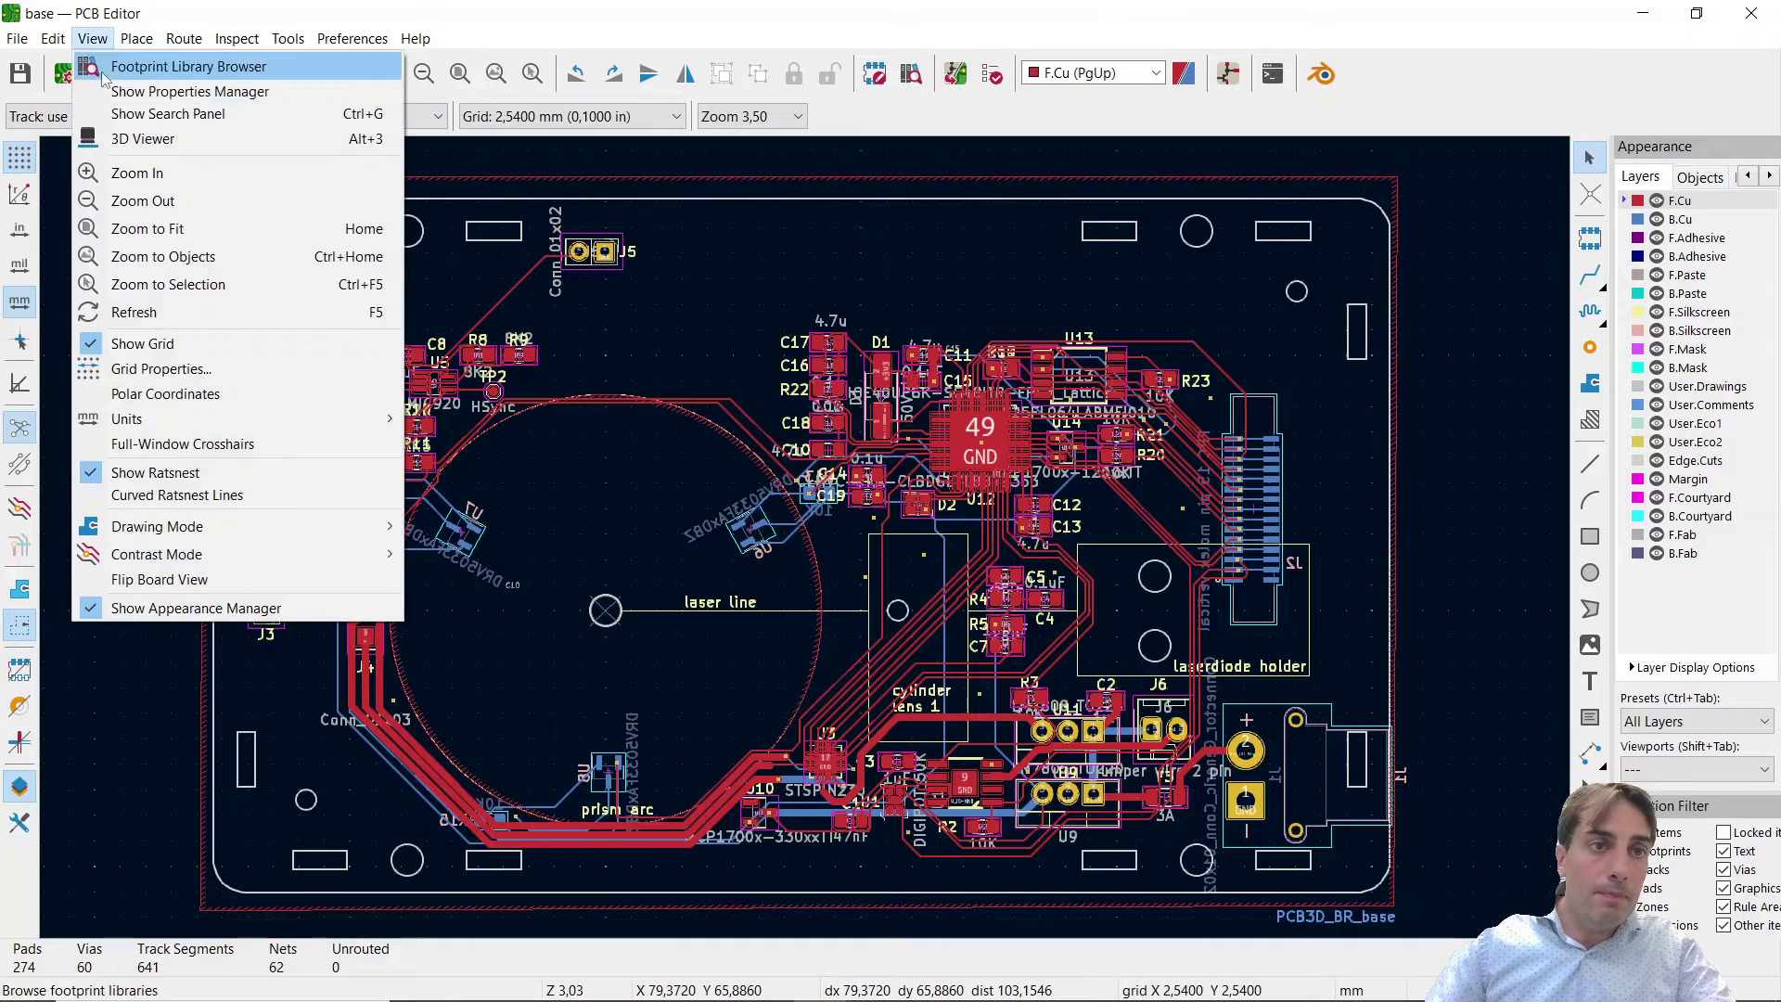
left_click(109, 139)
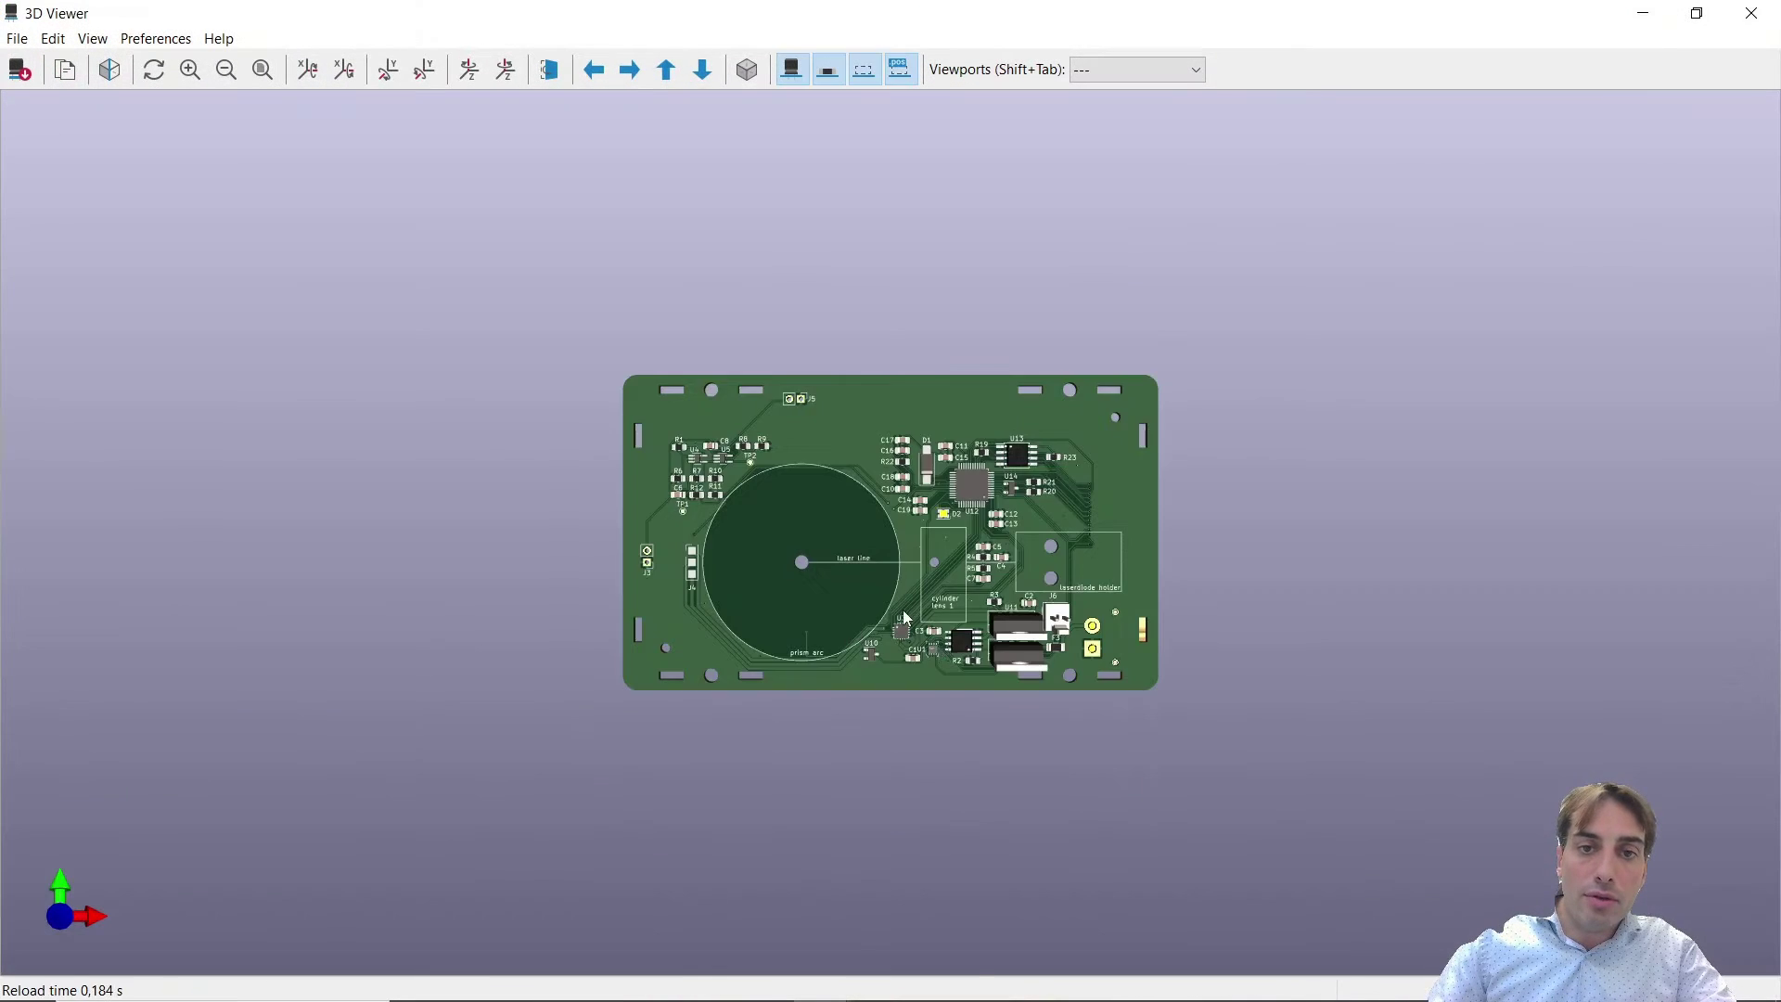
left_click_drag(904, 617, 939, 473)
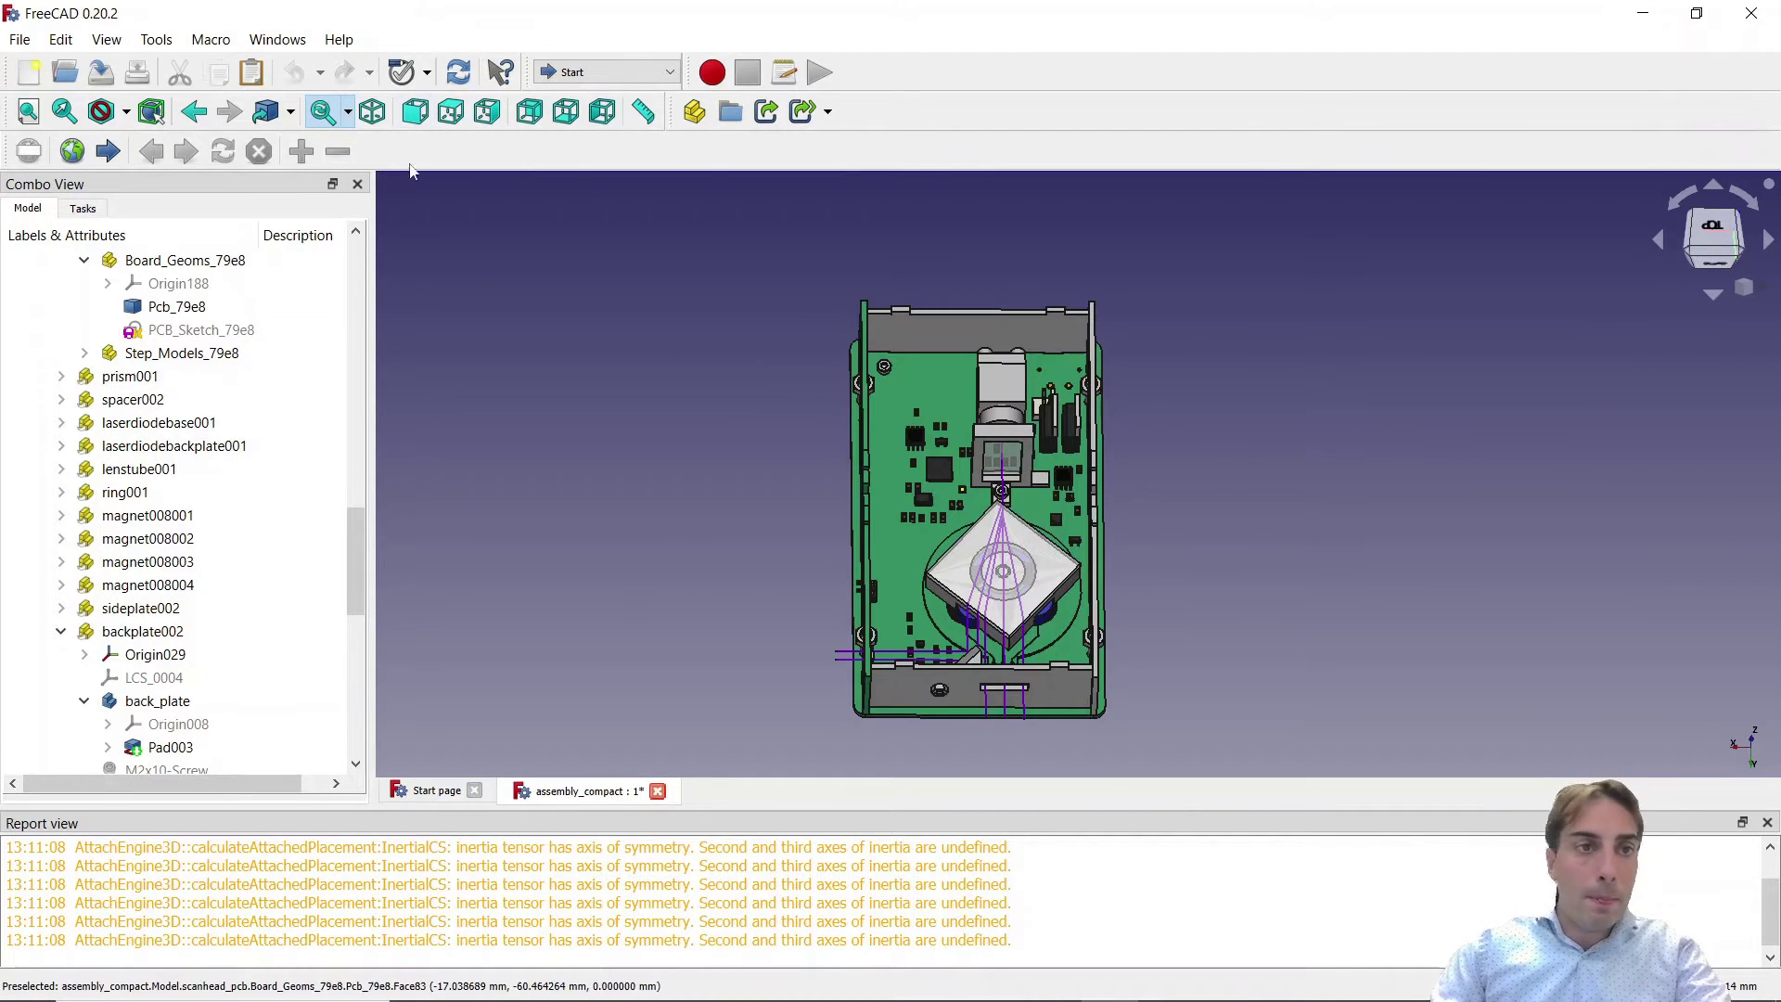
Switch to FreeCAD and review the installed workbenches in the Addon Manager
left_click(156, 39)
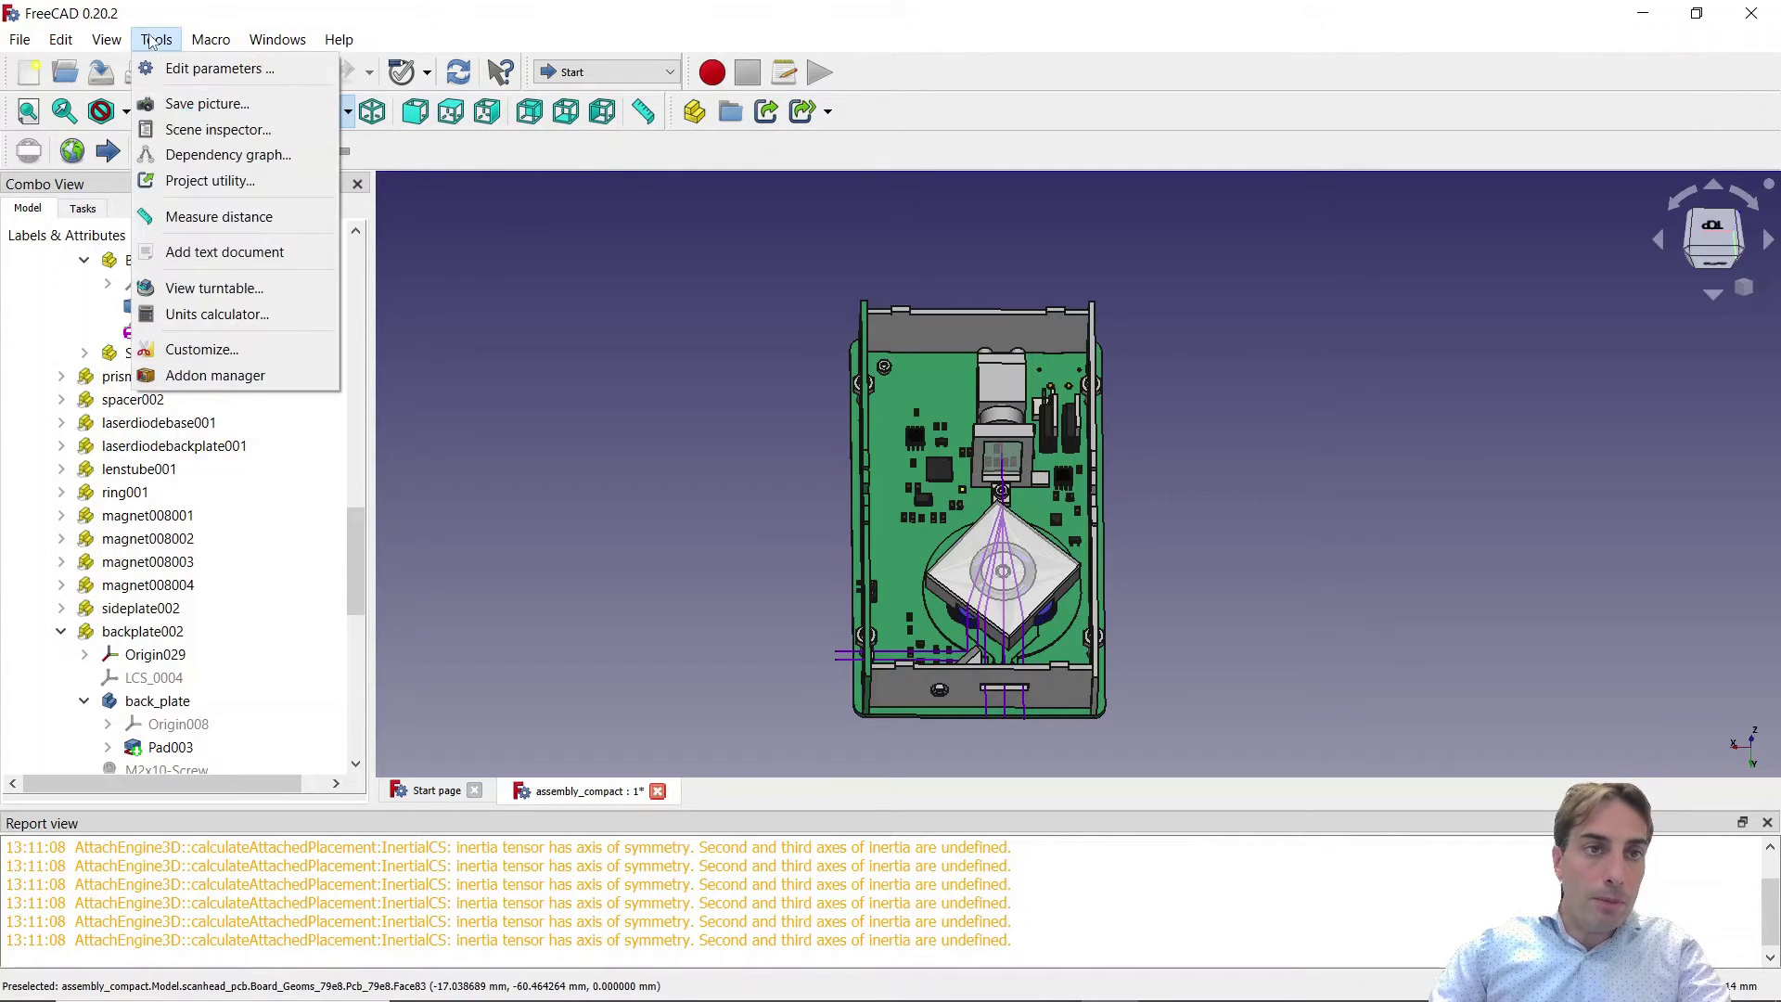
left_click(230, 374)
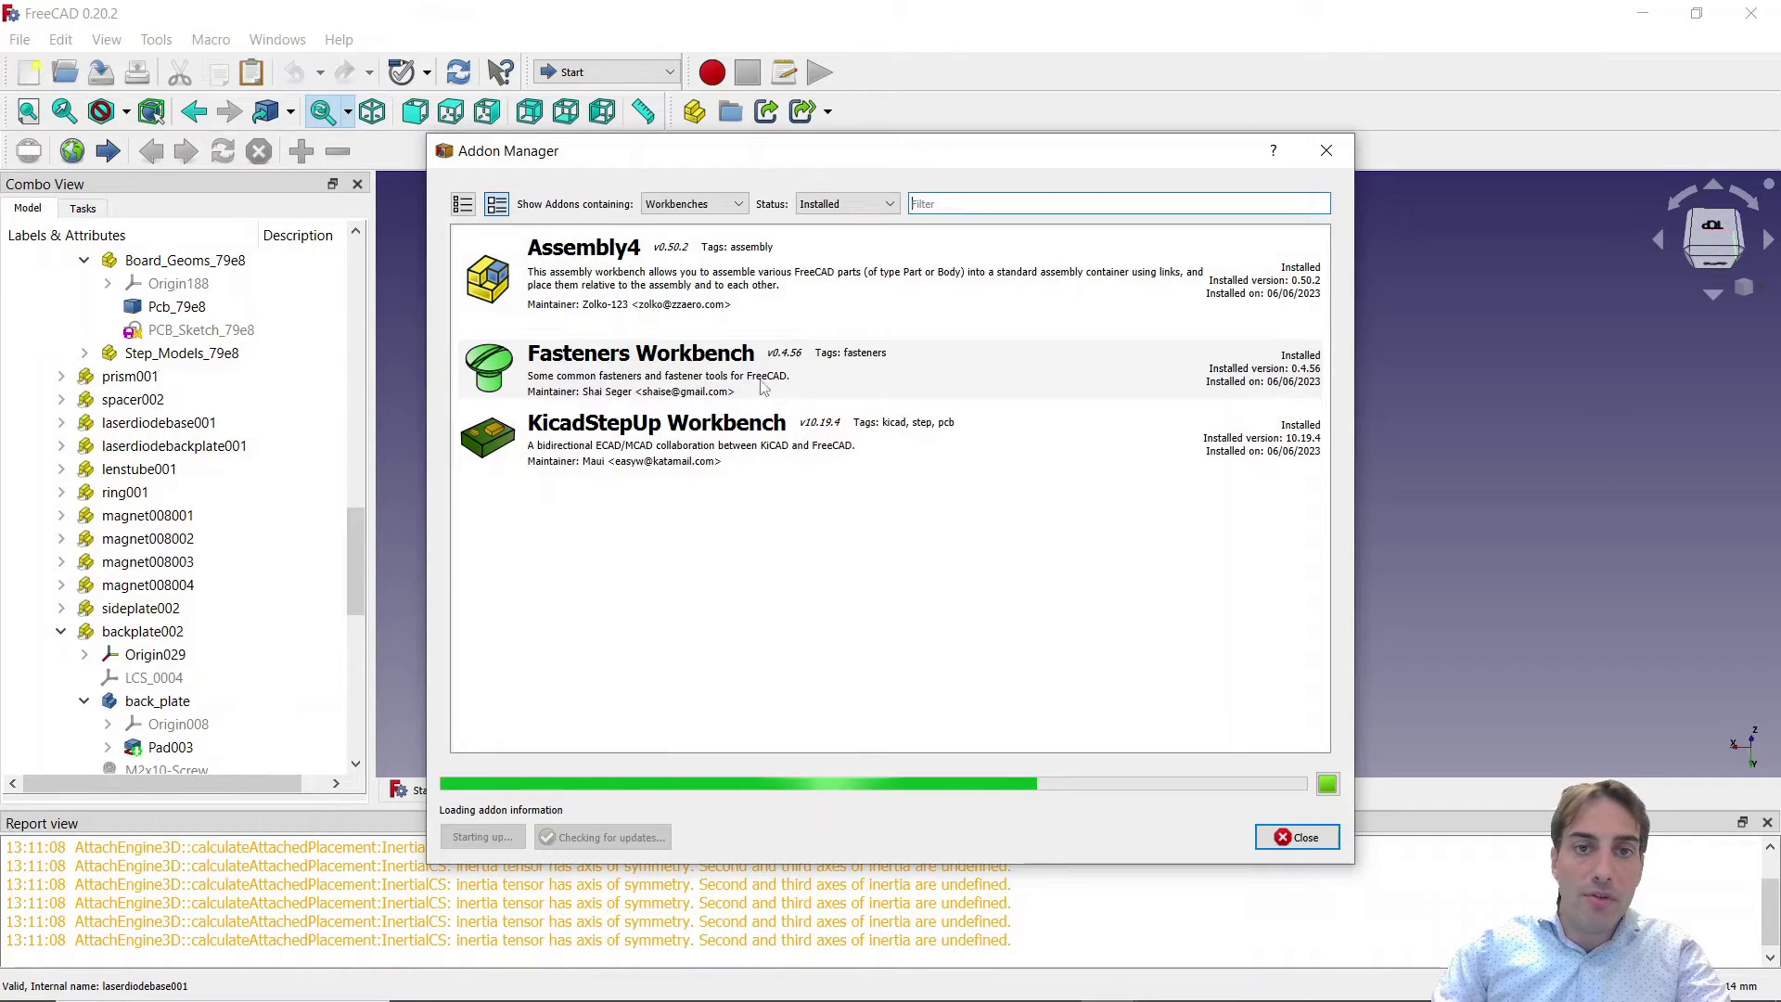
left_click(1326, 151)
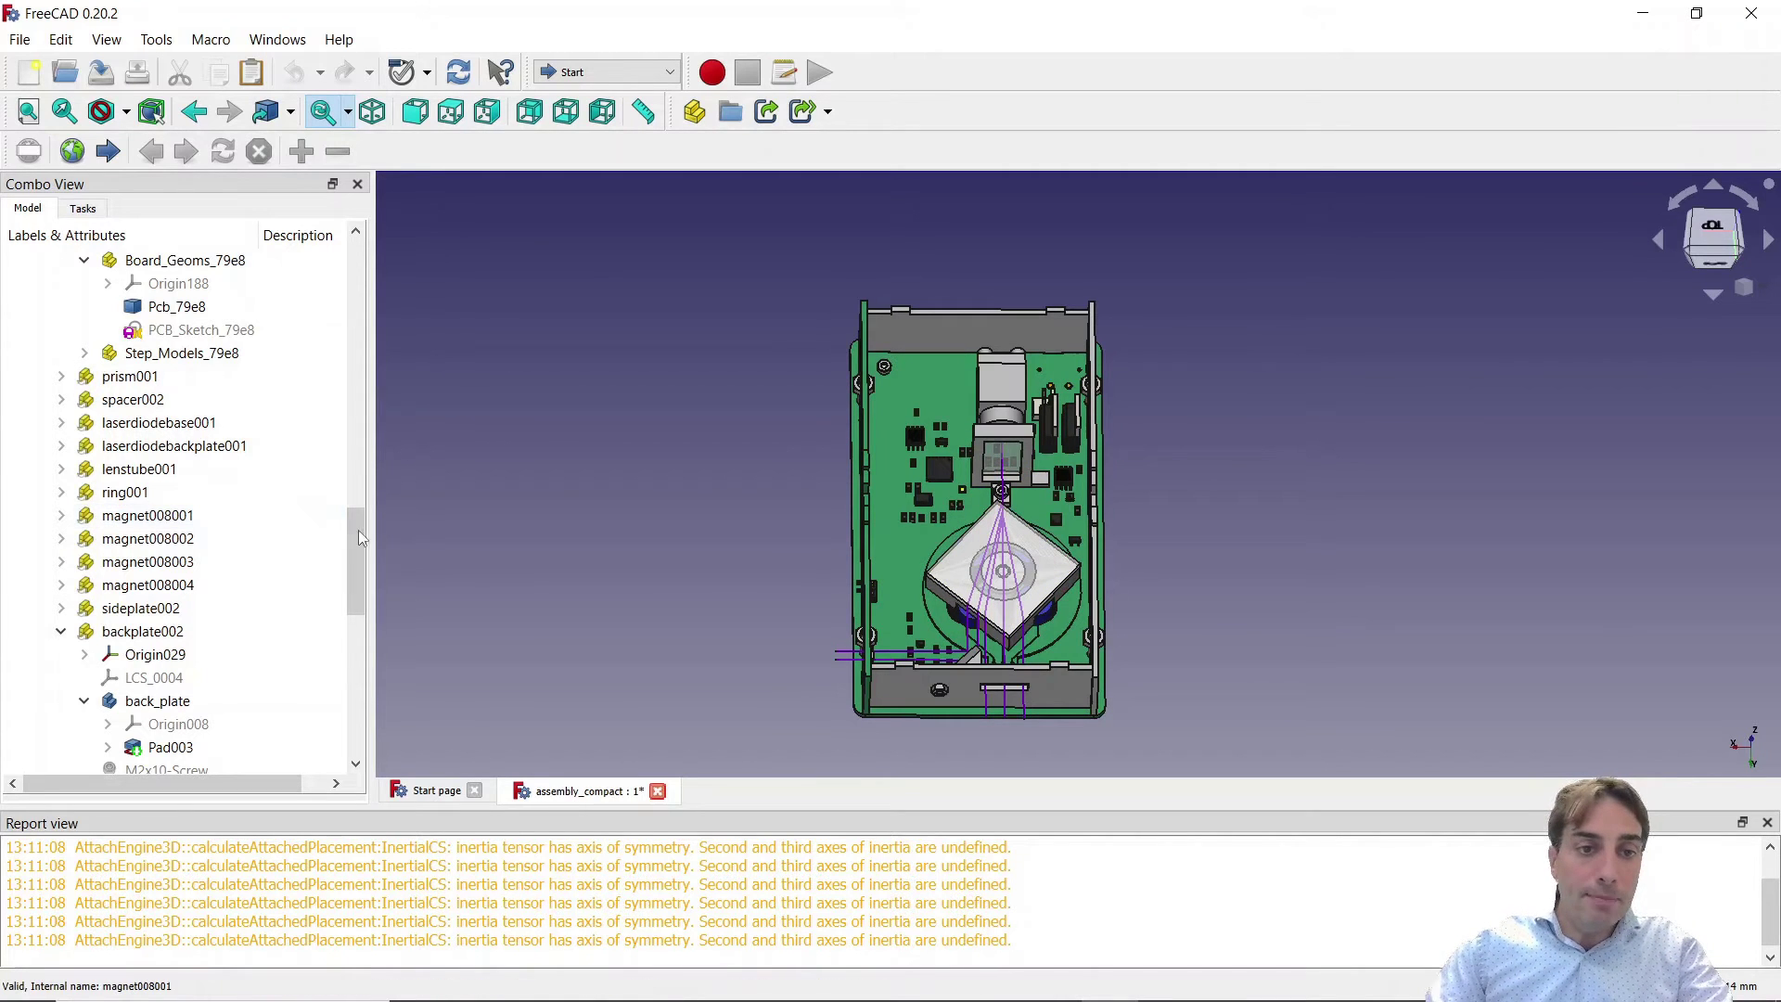
Hide the Model assembly and the Rays002 group in assembly_compact
left_click_drag(351, 529, 388, 356)
left_click(37, 538)
left_click(91, 635)
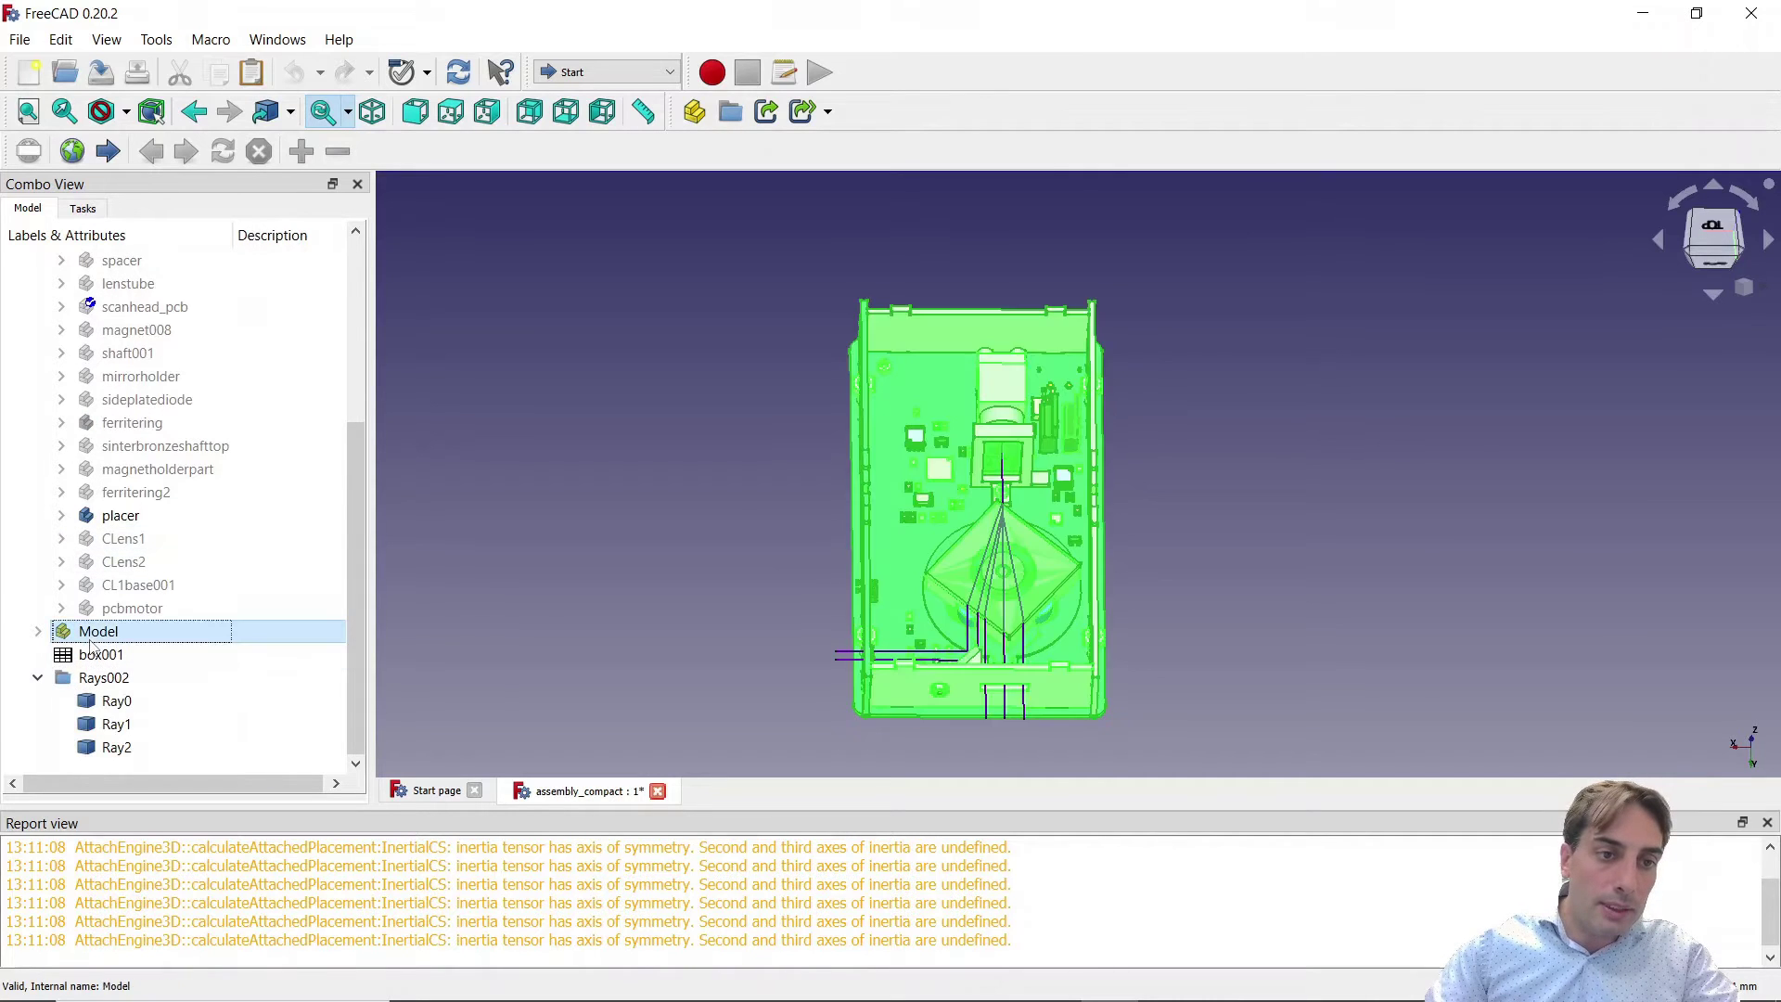
key("space")
left_click(103, 677)
key("space")
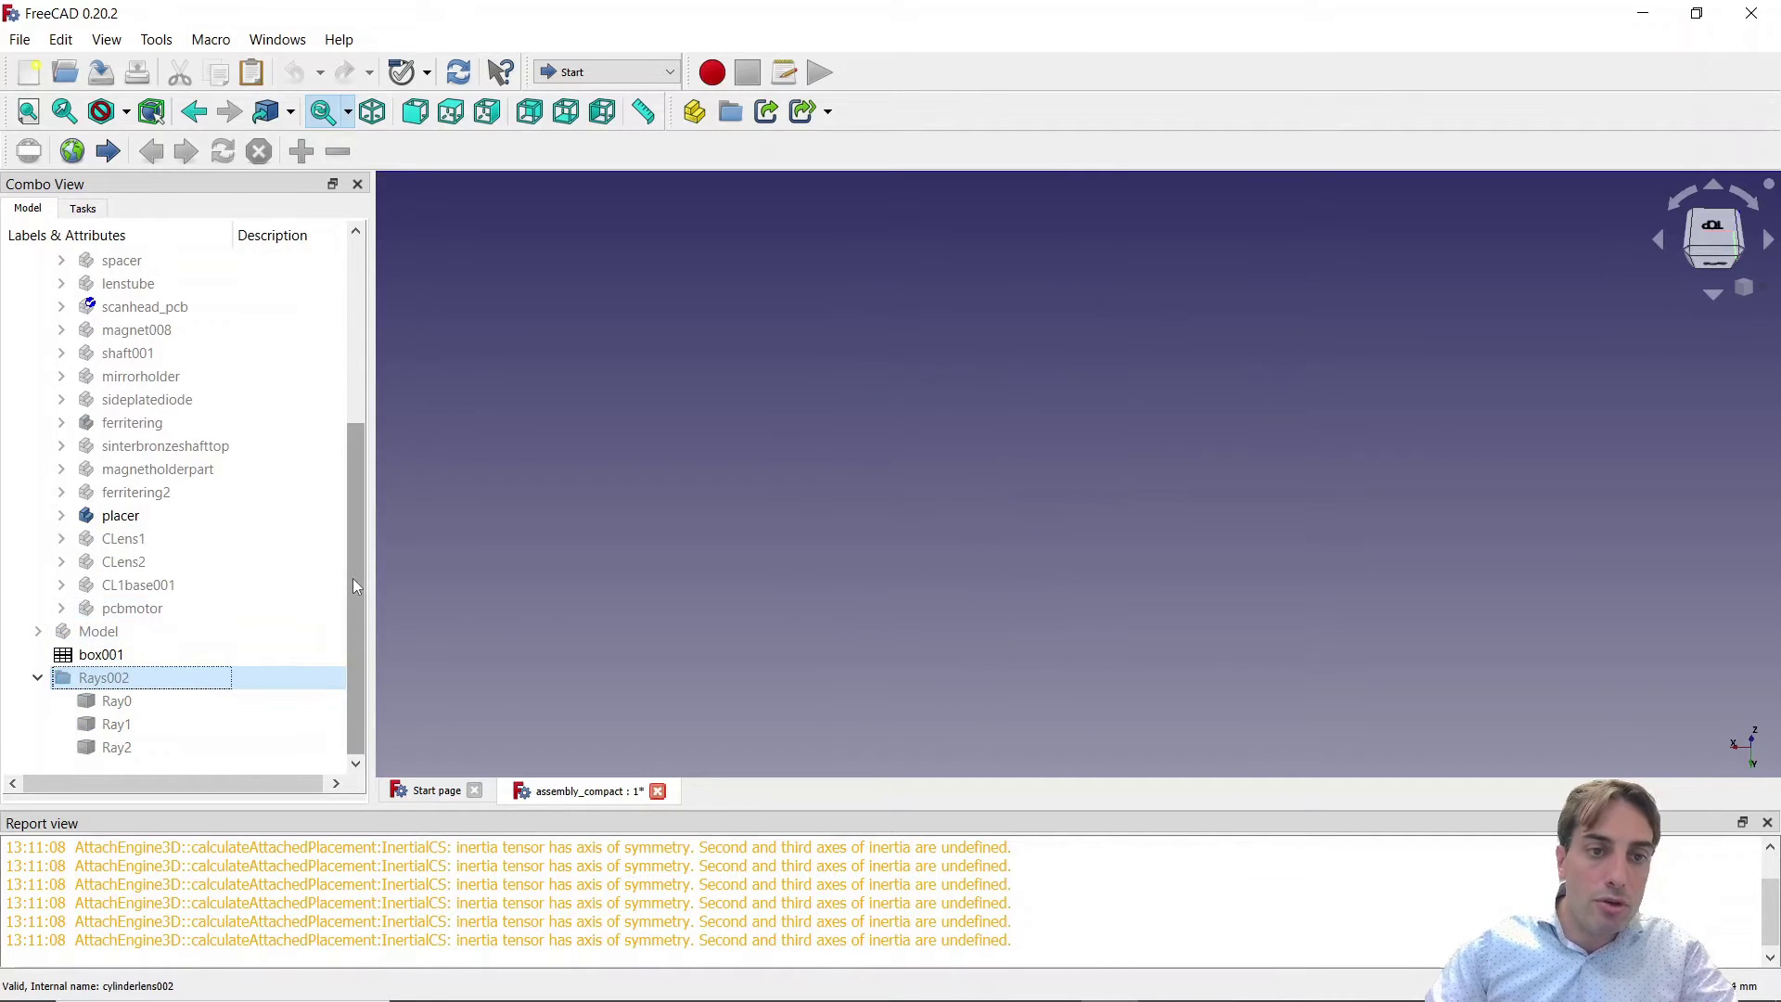
Look through the contents of the sideplate part in the Parts group and collapse it again
left_click_drag(352, 577, 386, 437)
left_click(63, 285)
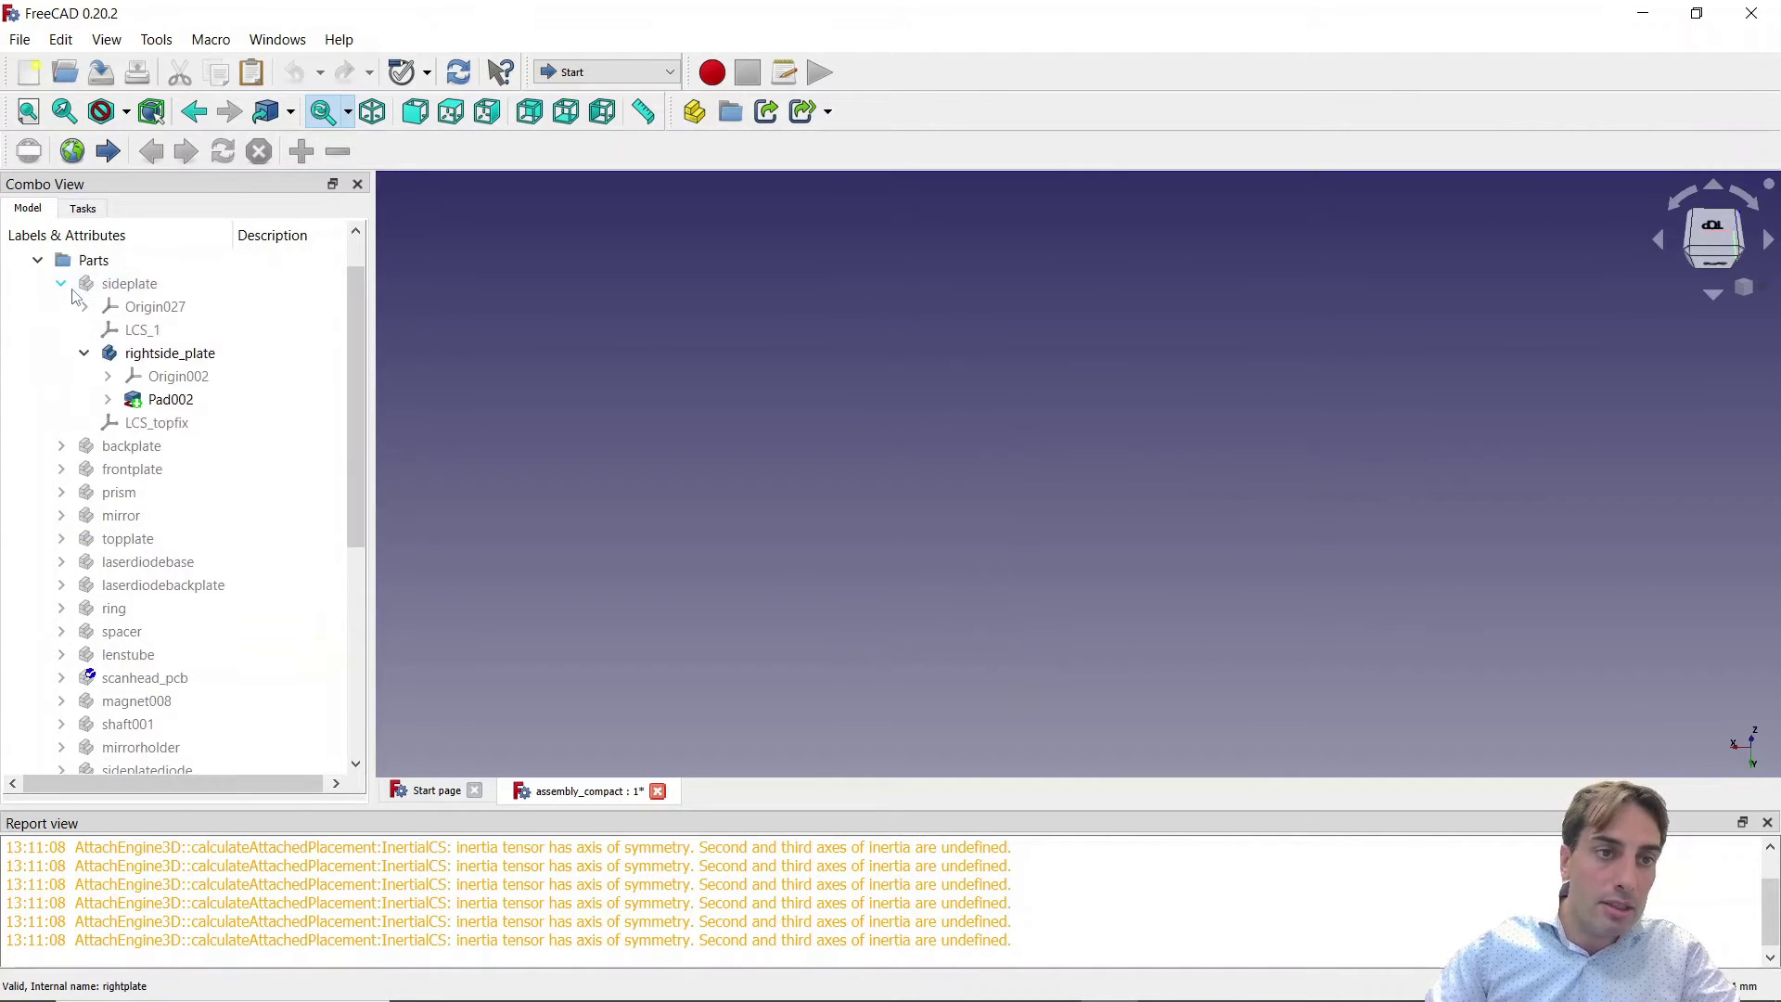
left_click(61, 284)
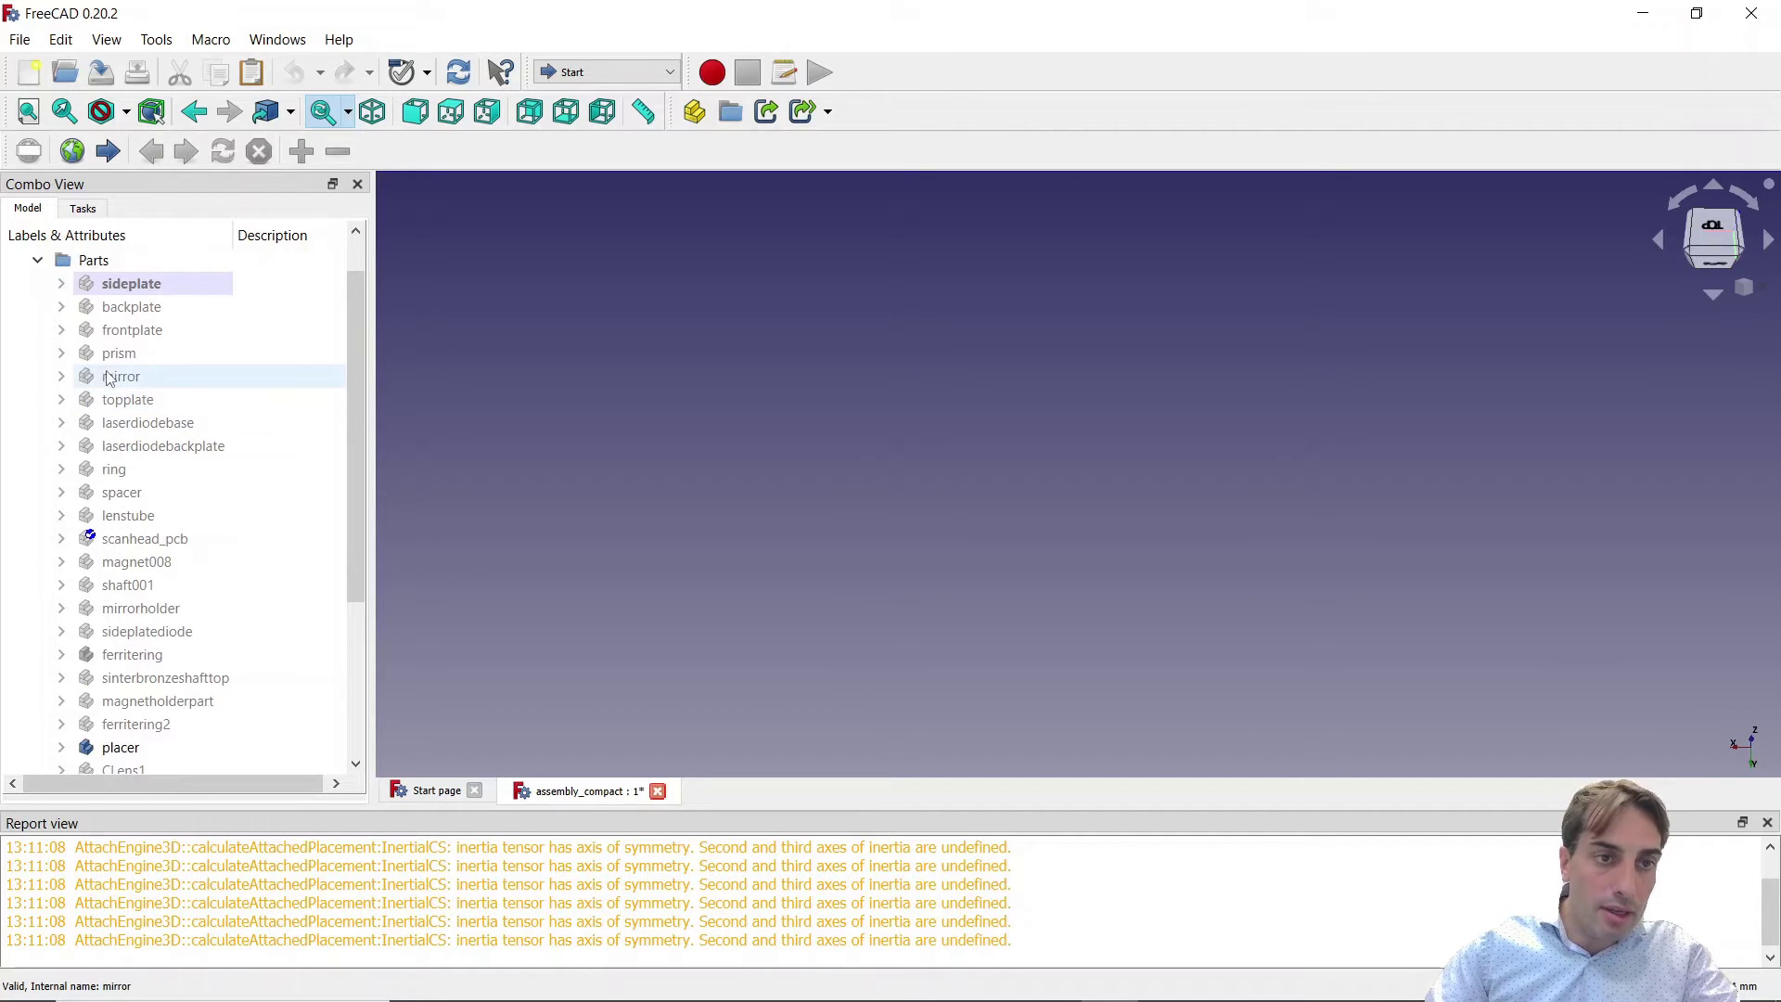
Show the prism part, look at the pad inside its prismbody, and hide the part again
left_click(119, 358)
key("space")
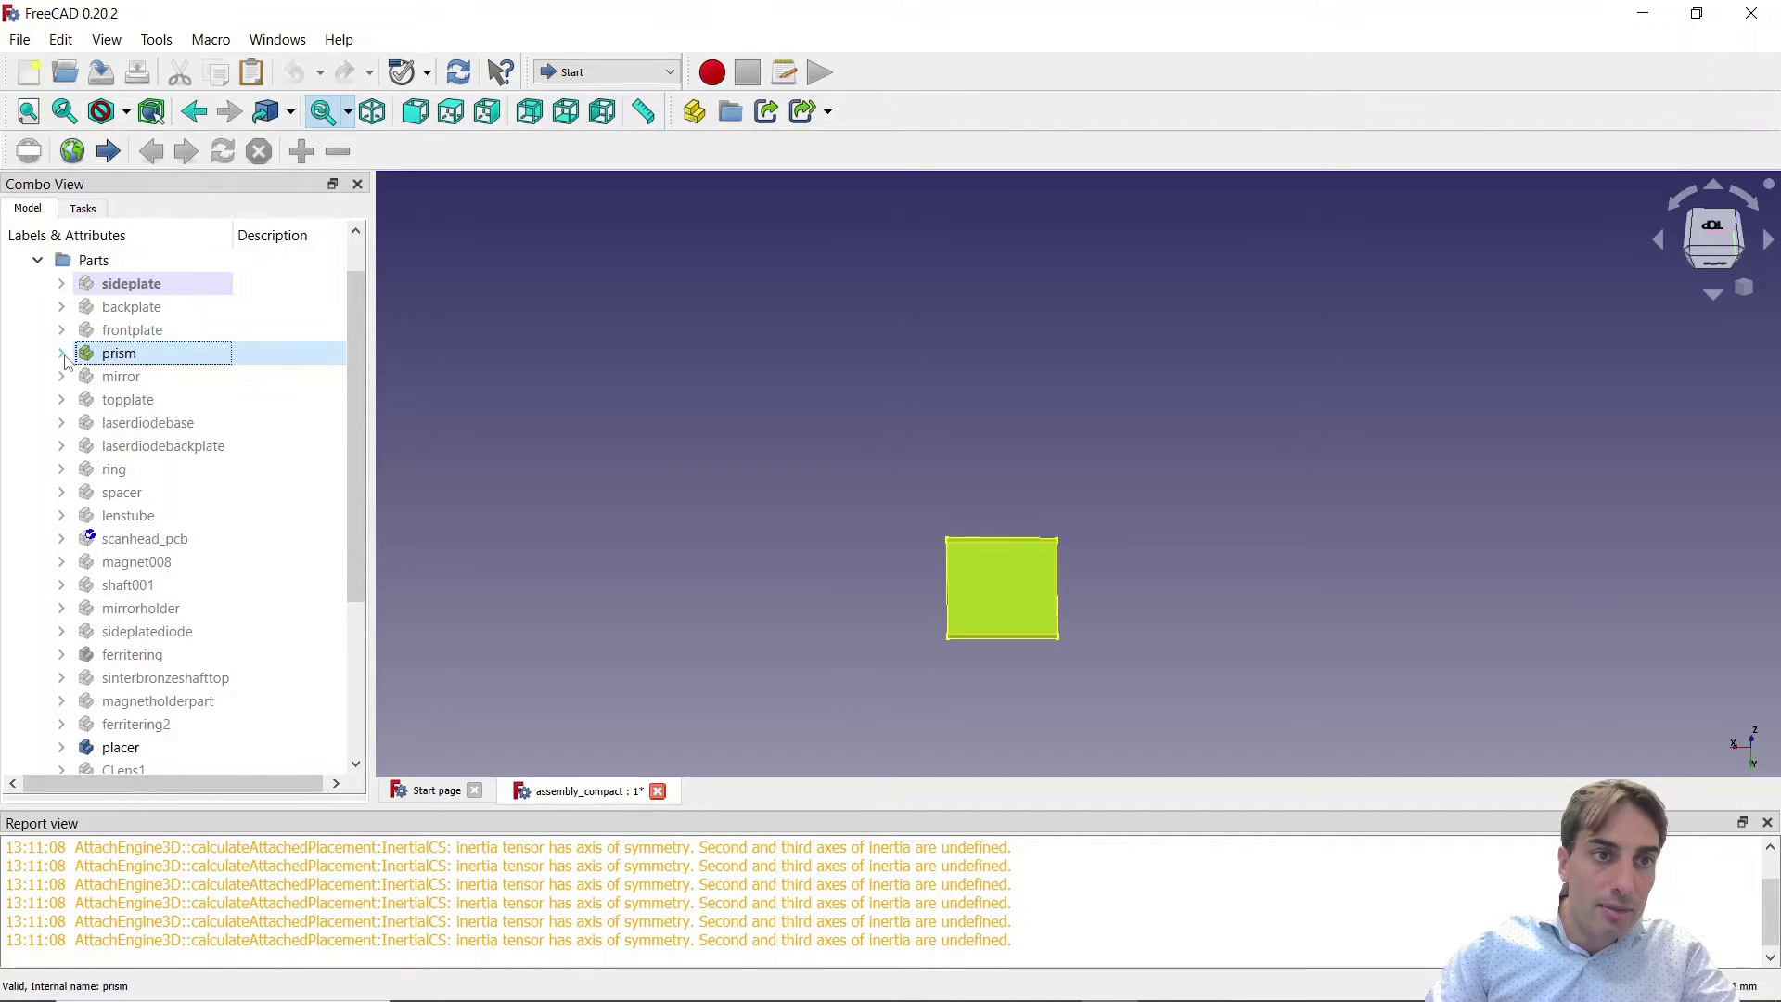
left_click(61, 353)
left_click(85, 423)
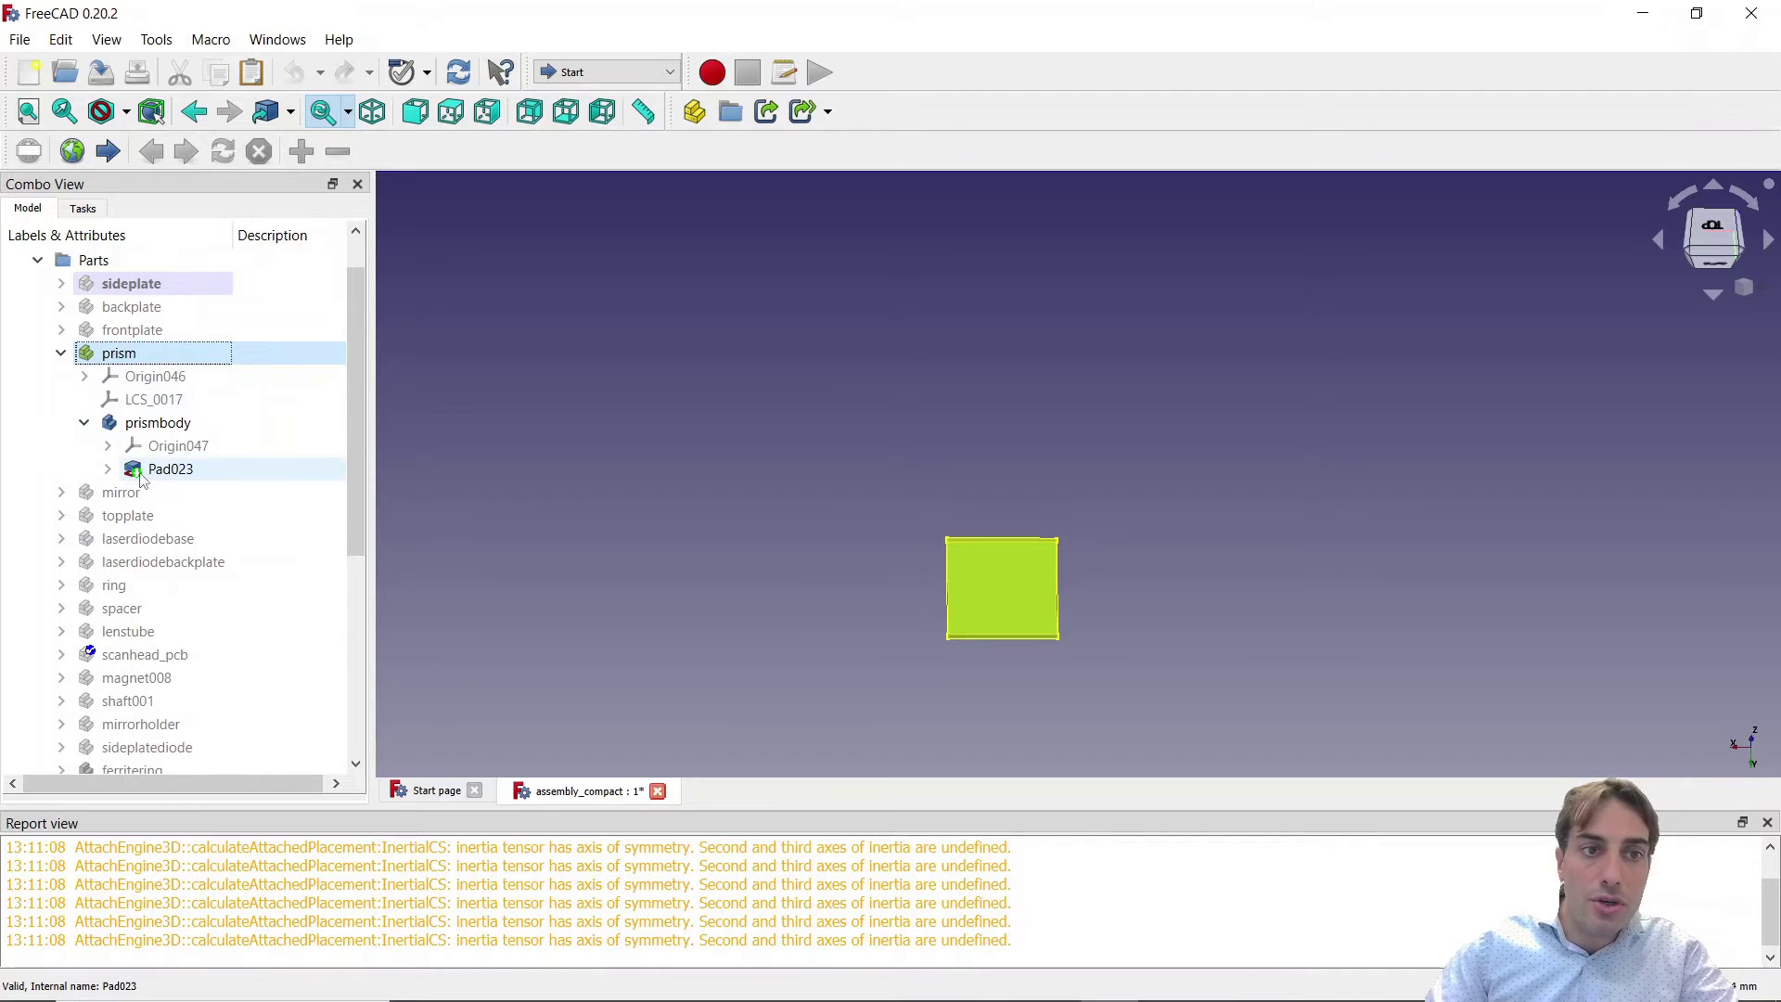
left_click(62, 355)
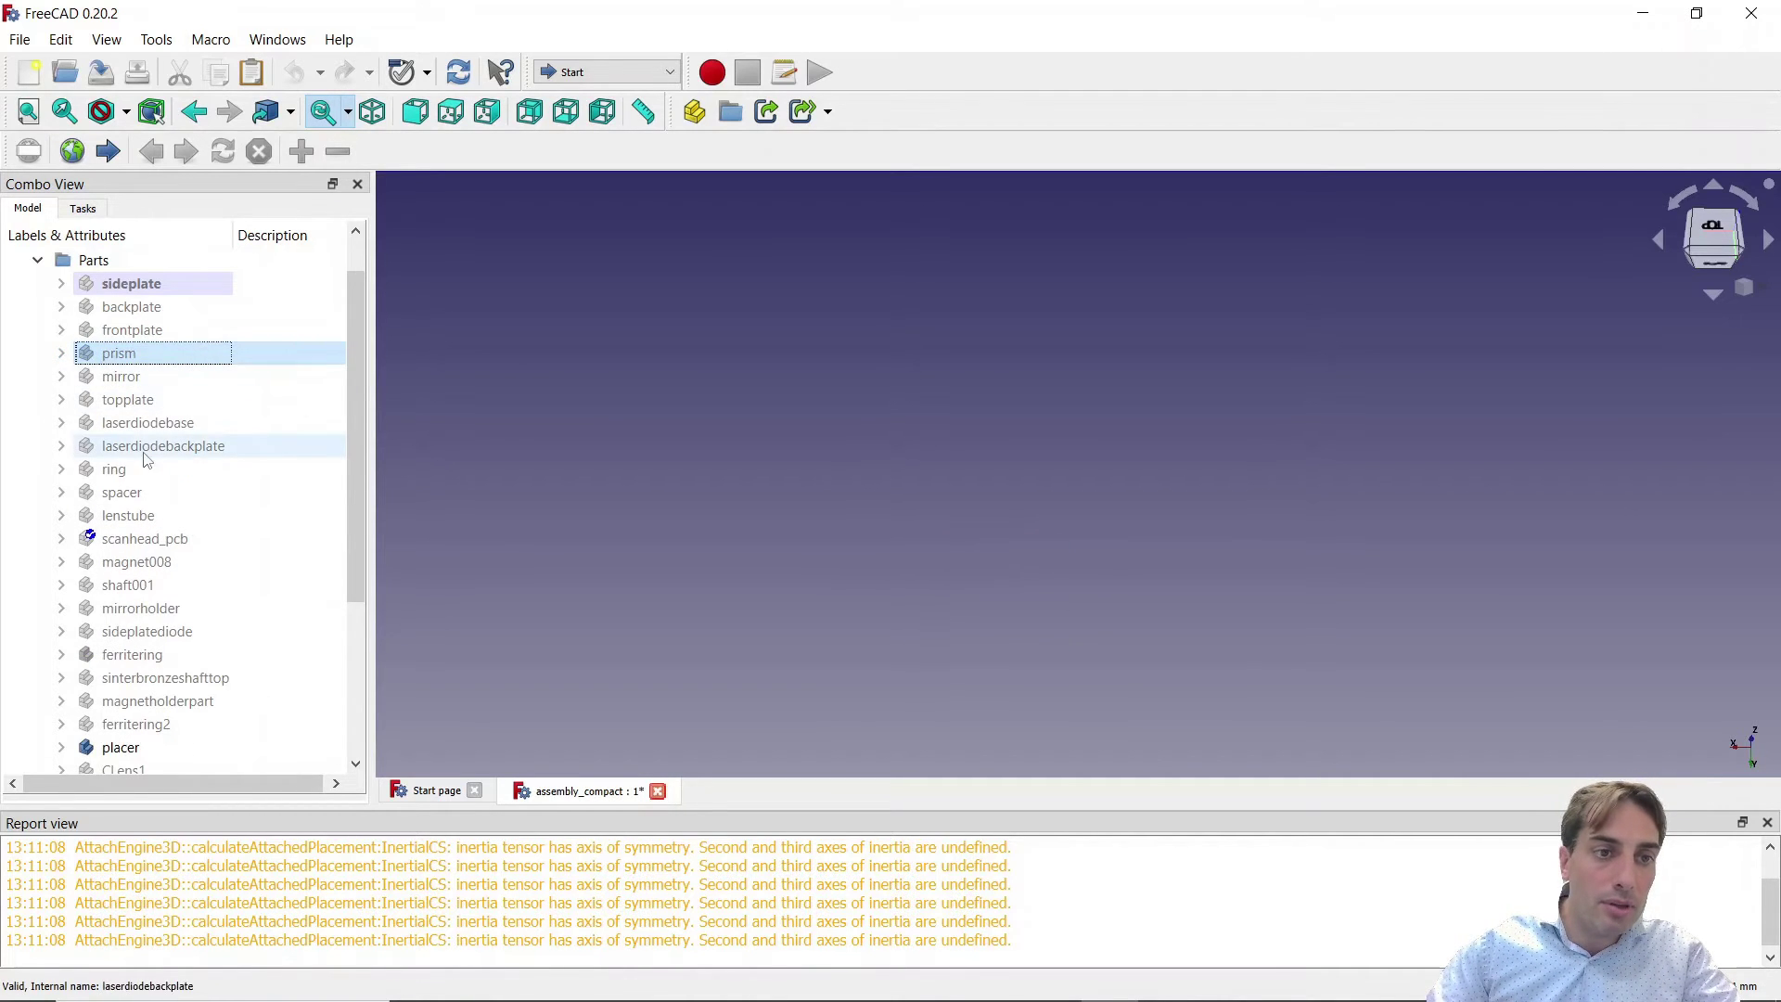
Show the scanhead_pcb part and expand its contents in the model tree
left_click(167, 546)
key("space")
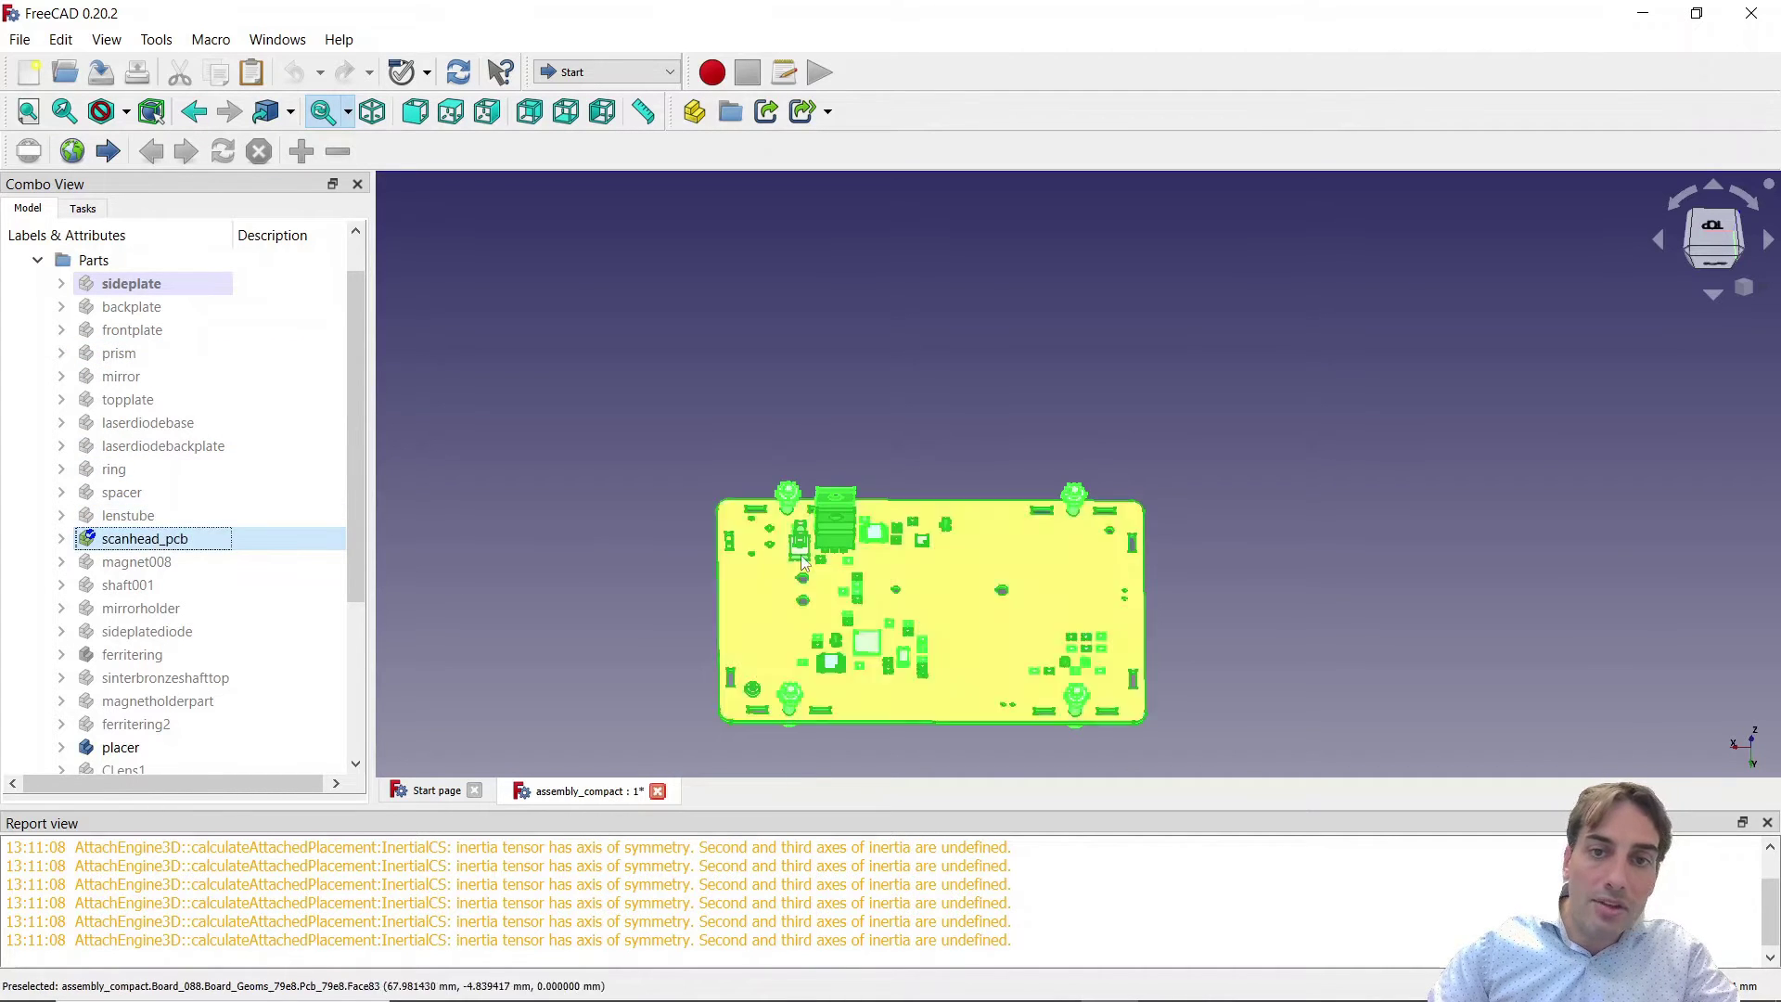
left_click(1032, 325)
left_click(61, 539)
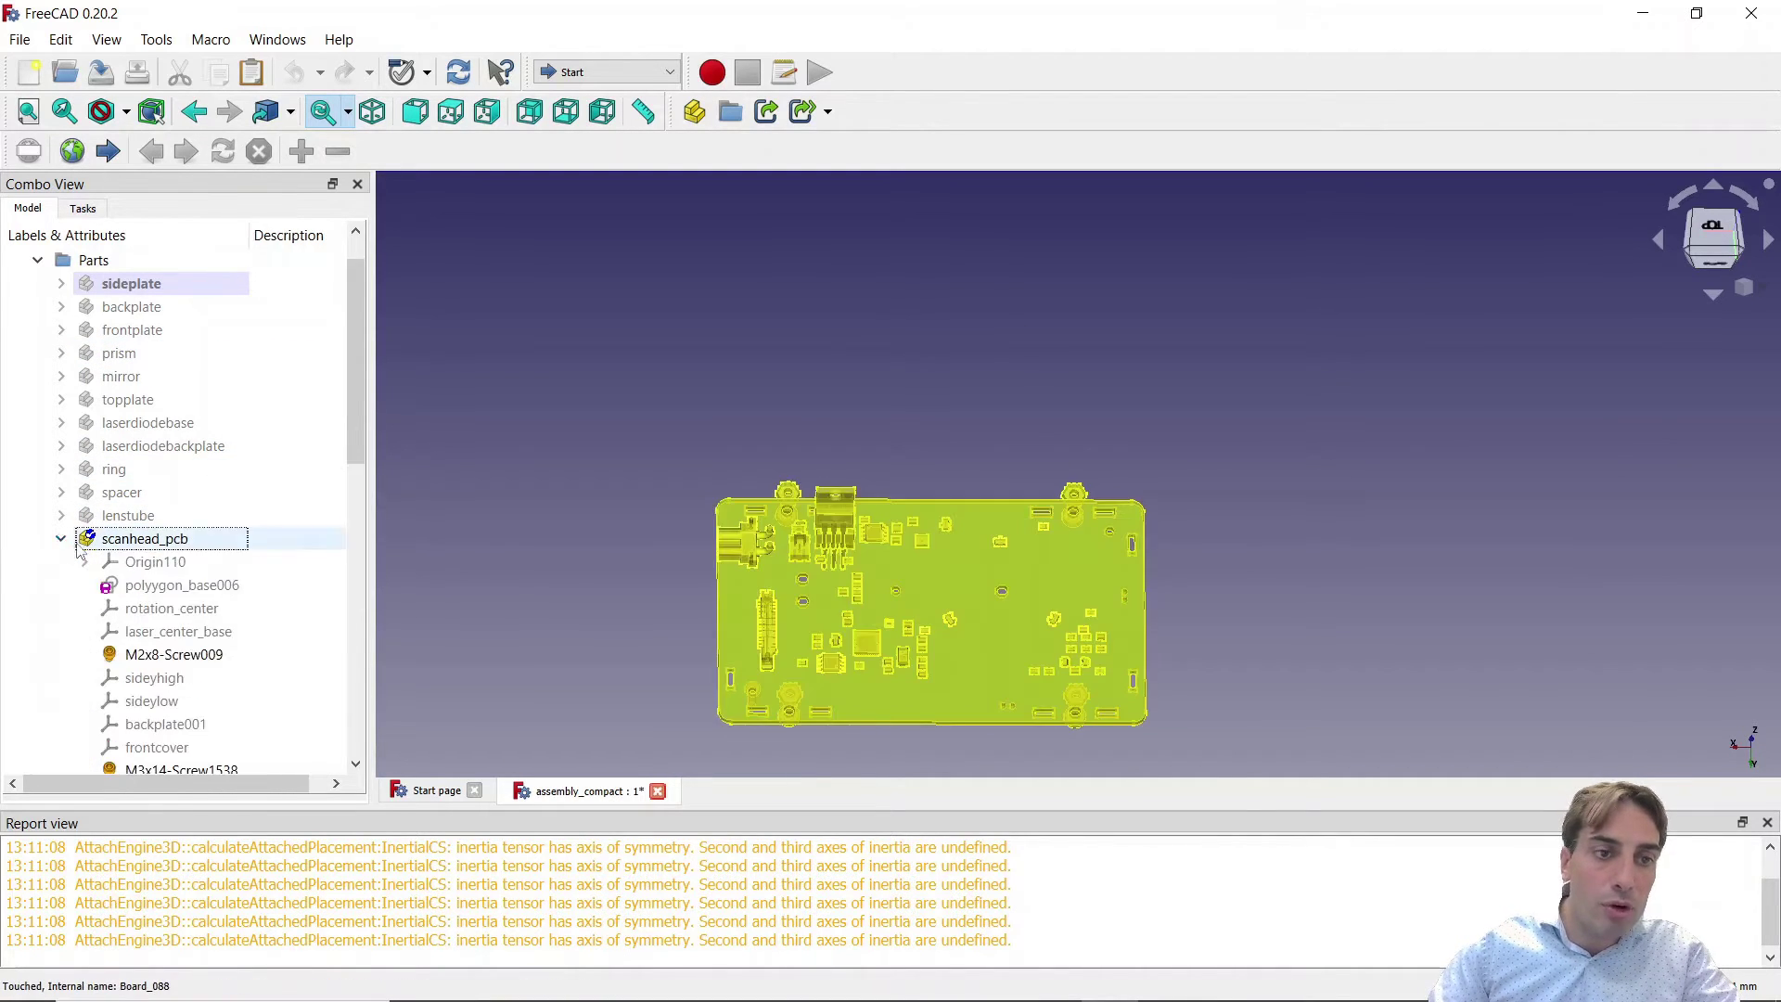
scroll(258, 551, "down", 1)
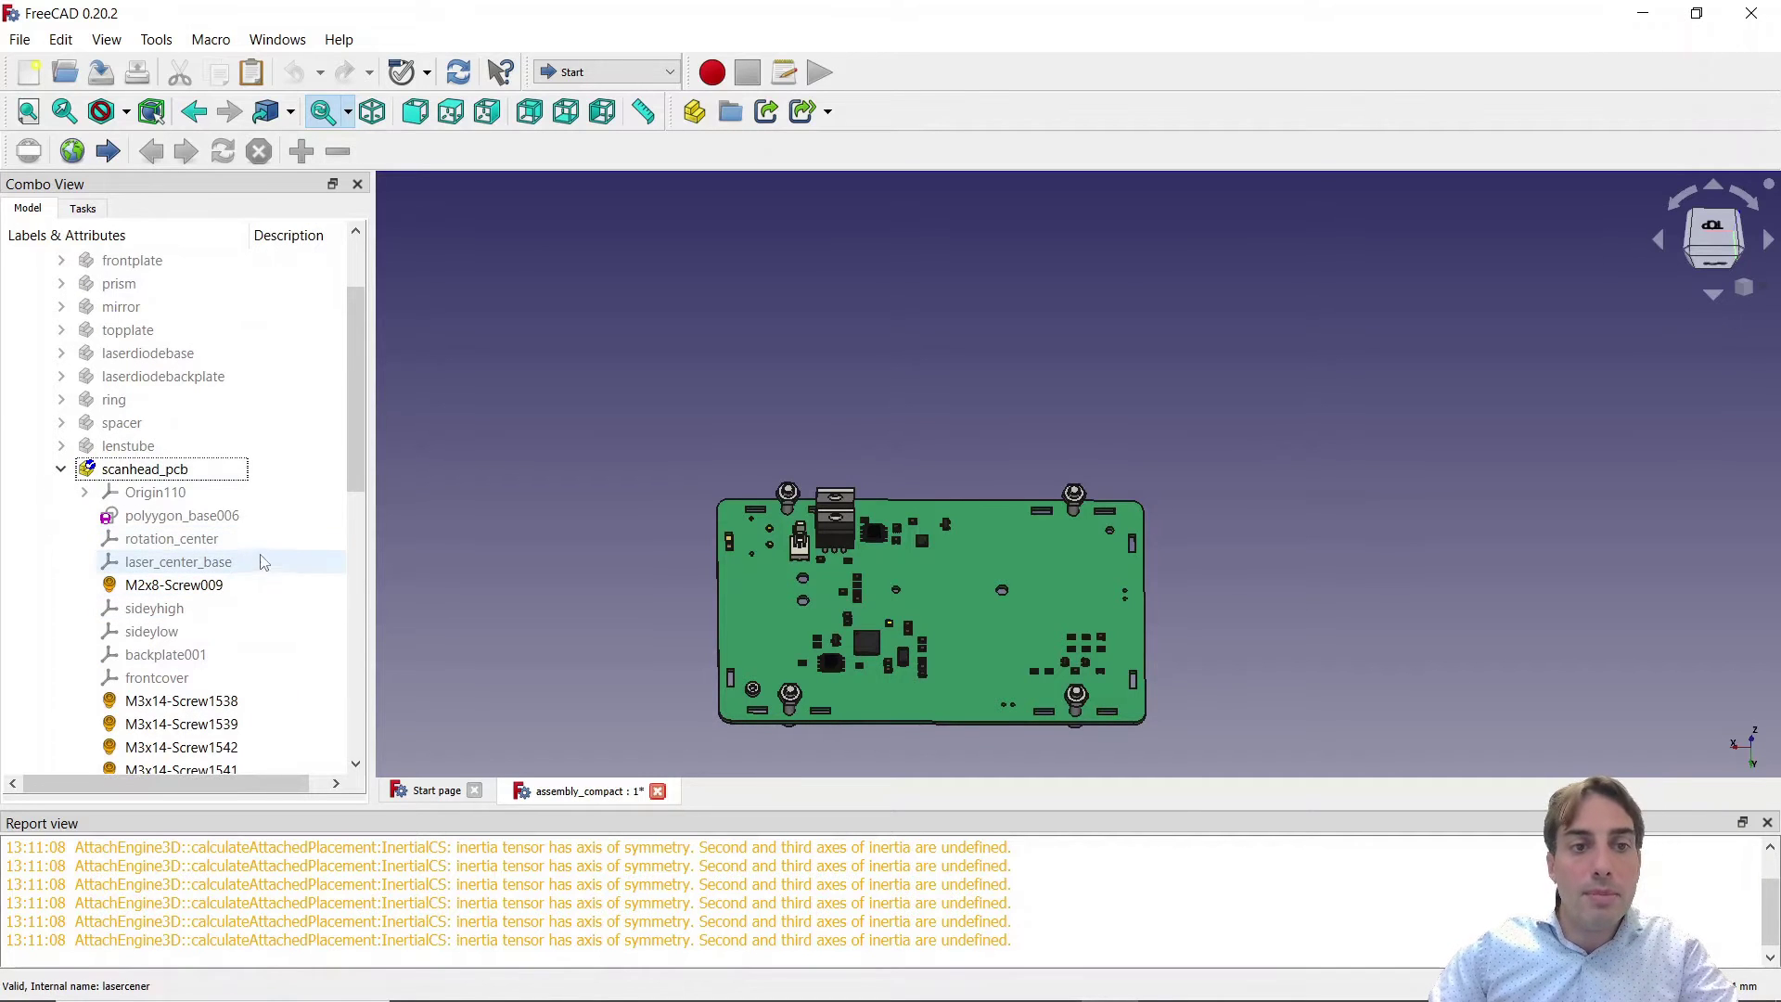
Open the polygon_base006 sketch of scanhead_pcb for editing
left_click(223, 524)
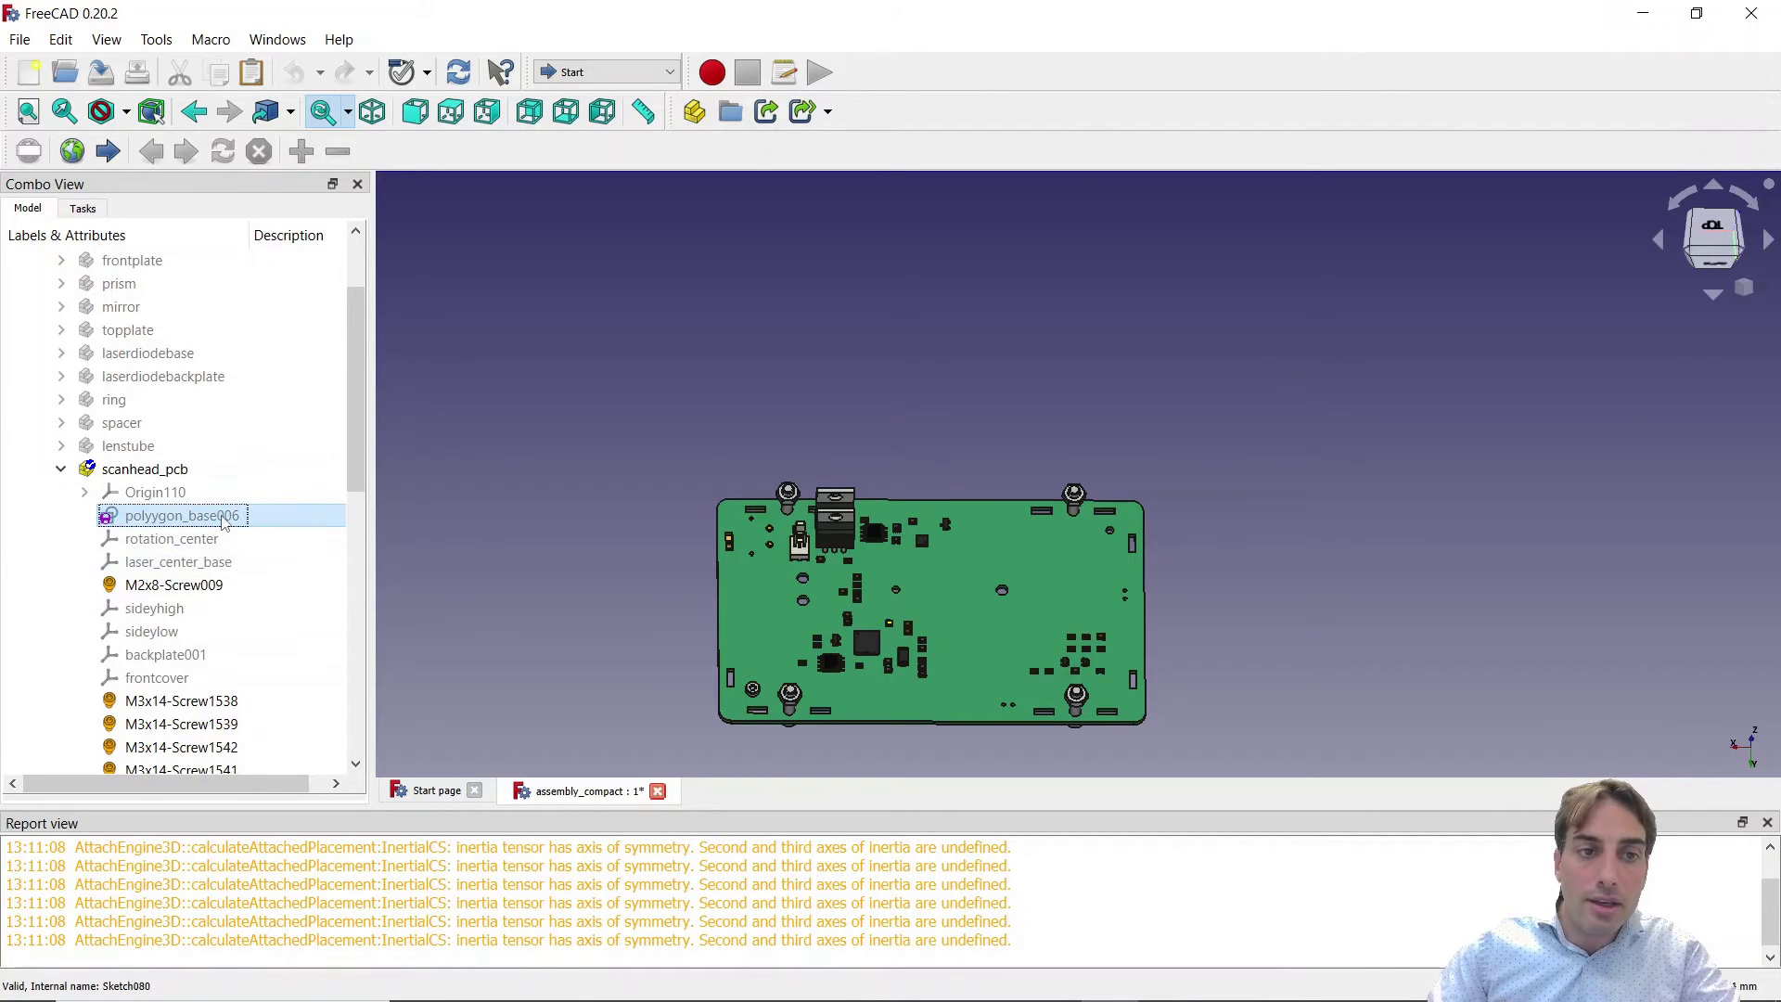
double_click(223, 523)
scroll(1461, 402, "up", 3)
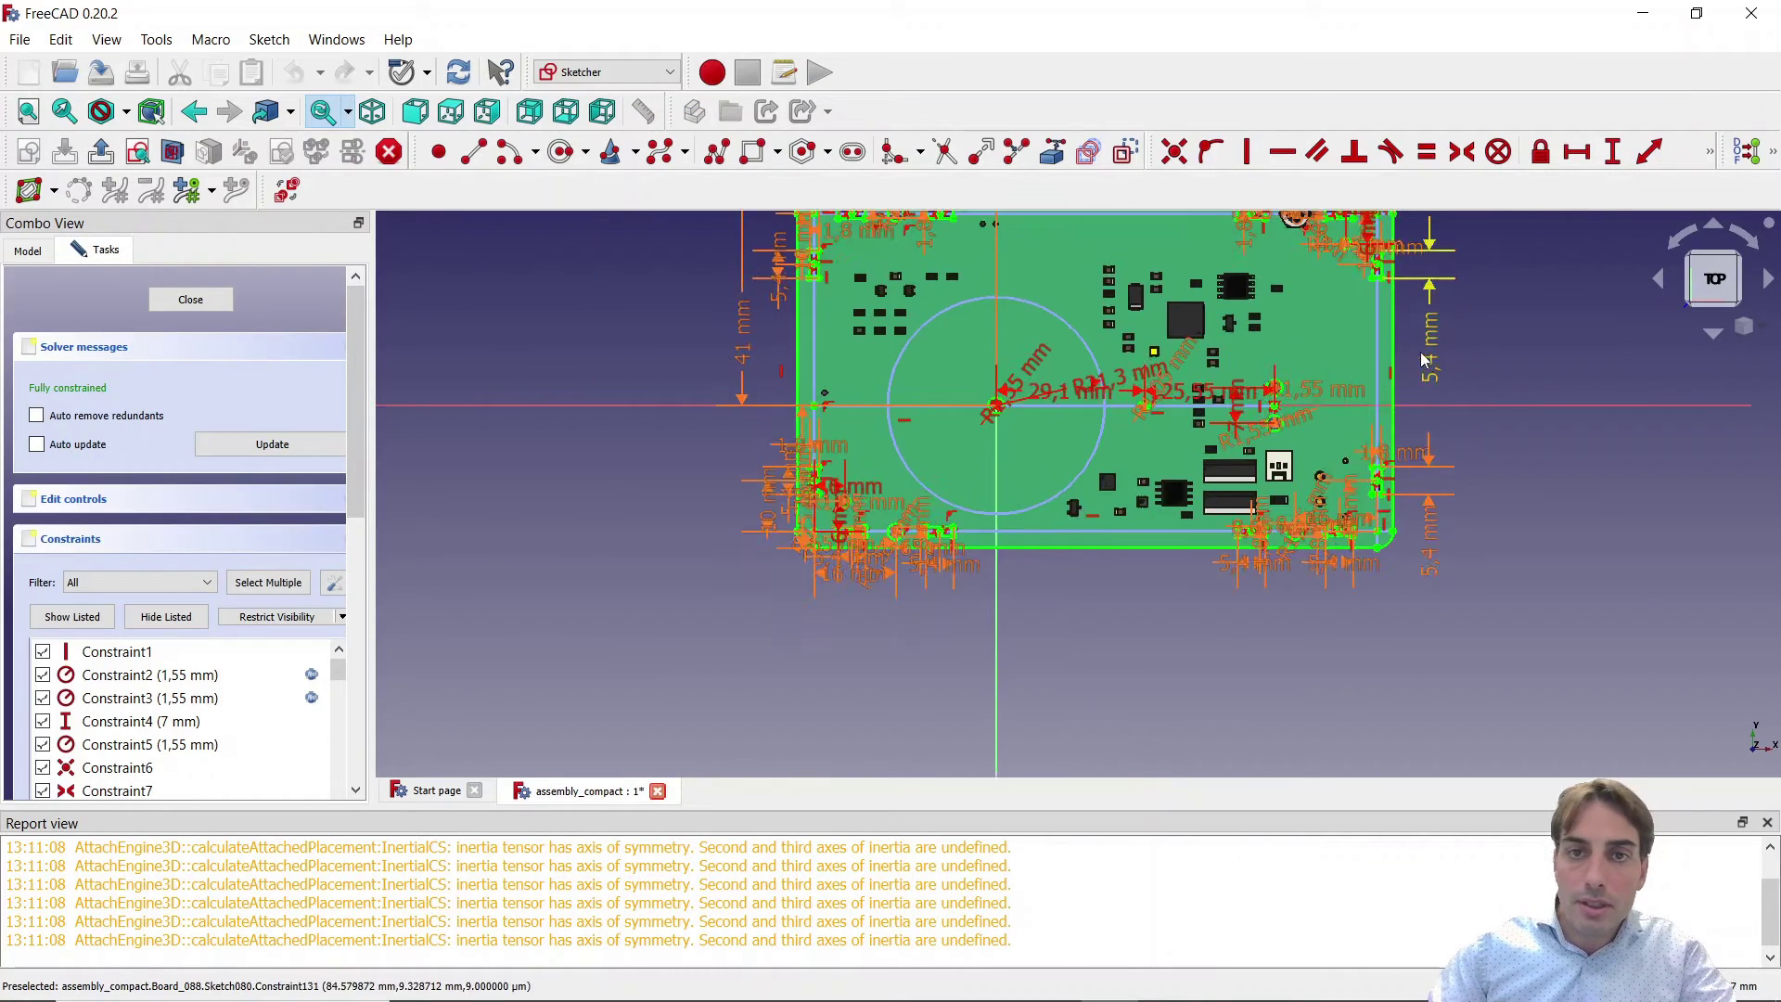
Hide Board_Geoms_79e8 and Step_Models_79e8 so that only the board outline sketch geometry can be examined
left_click(41, 258)
scroll(239, 557, "down", 4)
left_click(185, 700)
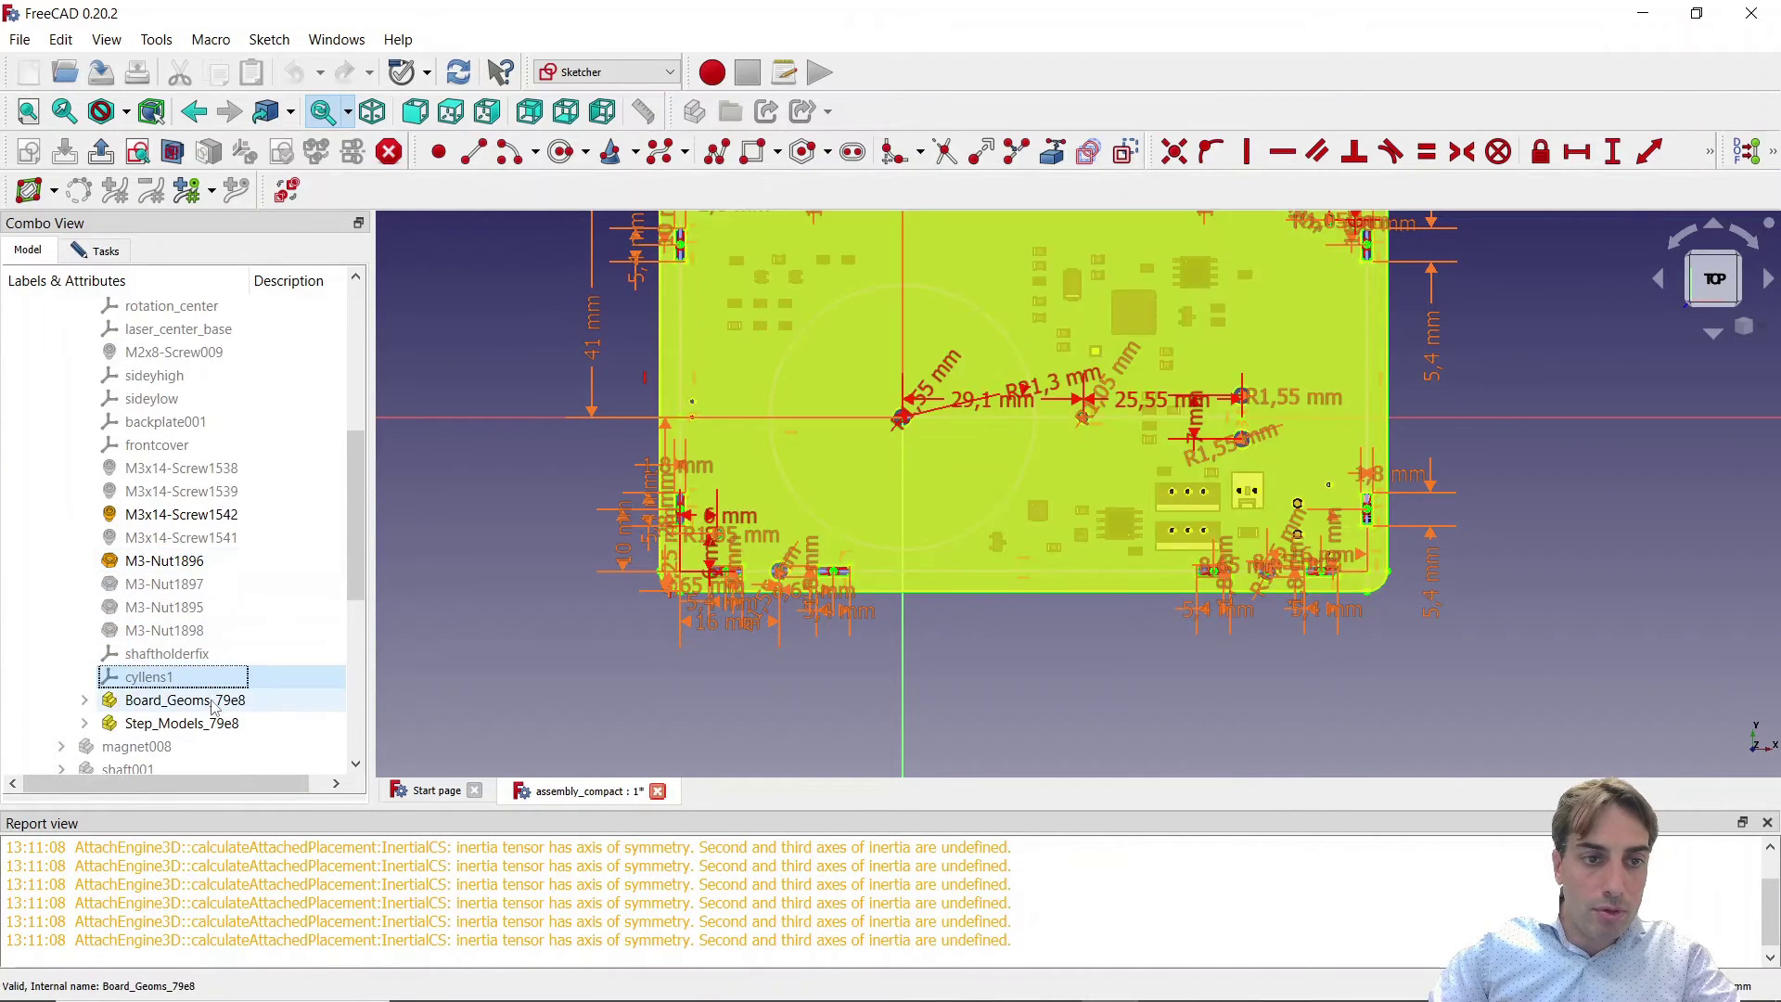
key("space")
left_click(181, 723)
key("space")
scroll(1232, 384, "down", 3)
scroll(1206, 239, "up", 3)
scroll(1312, 212, "down", 3)
scroll(1184, 305, "up", 1)
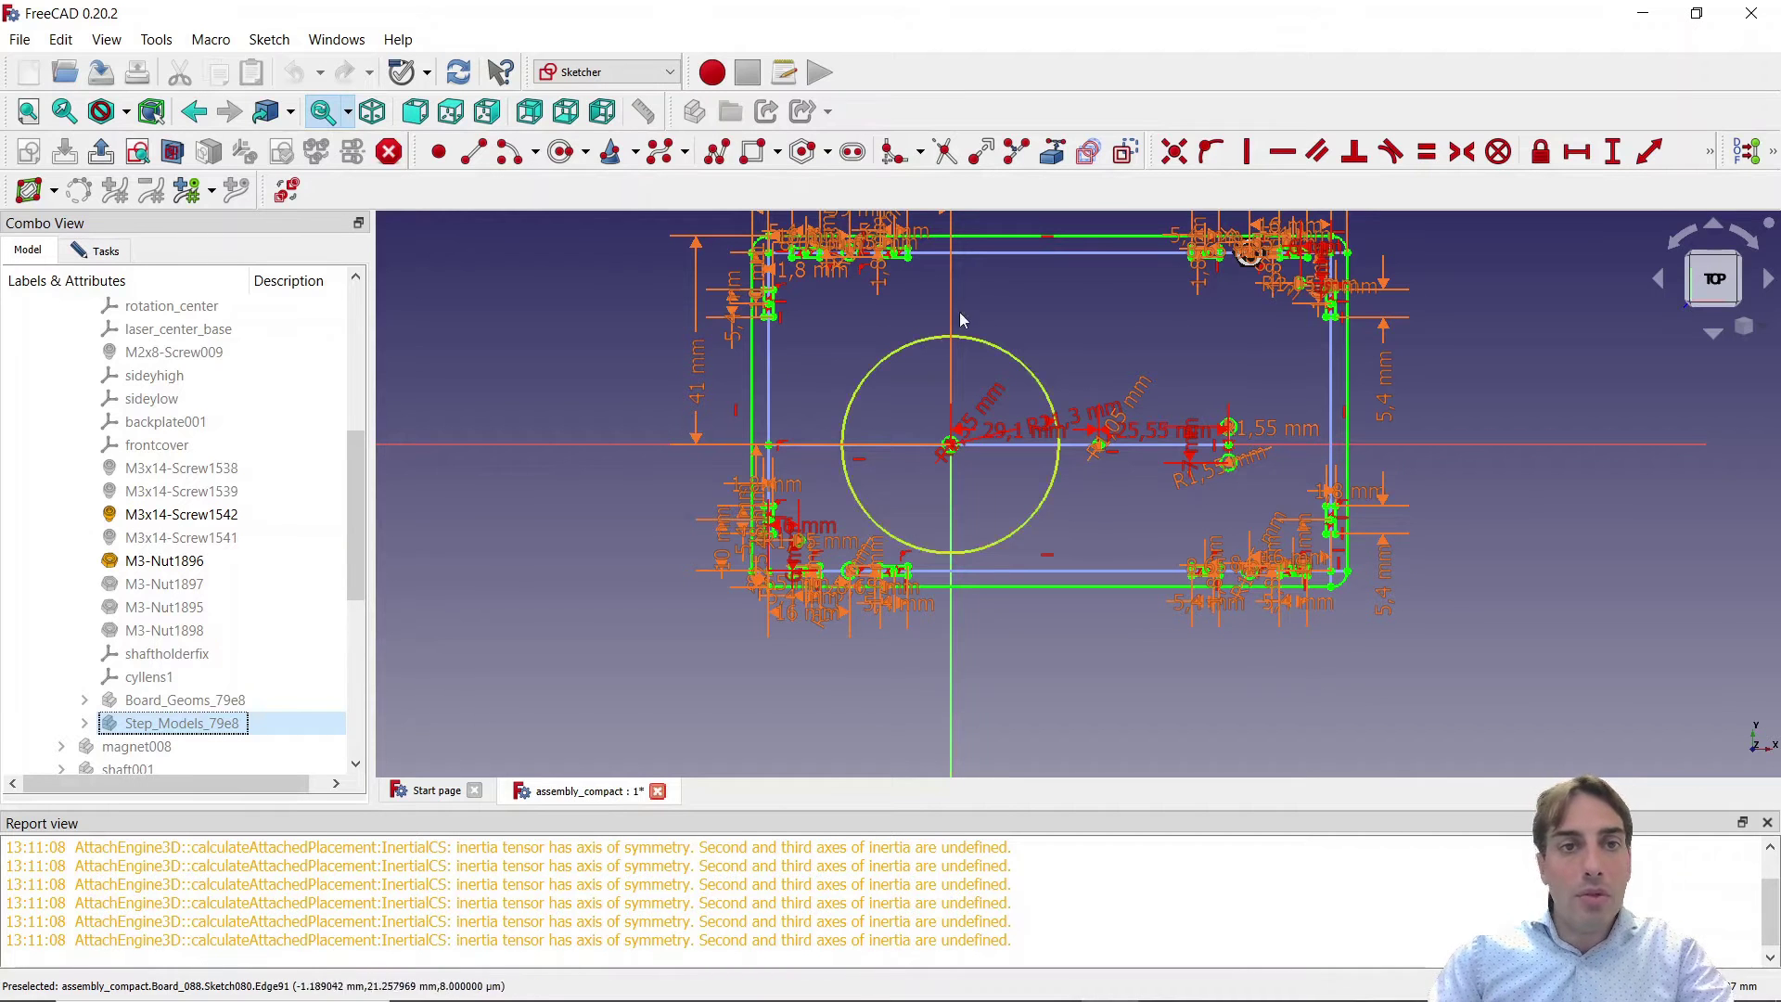
Activate the KiCadStepUp workbench to view its tools, and switch to the Assembly 4 workbench
left_click(603, 72)
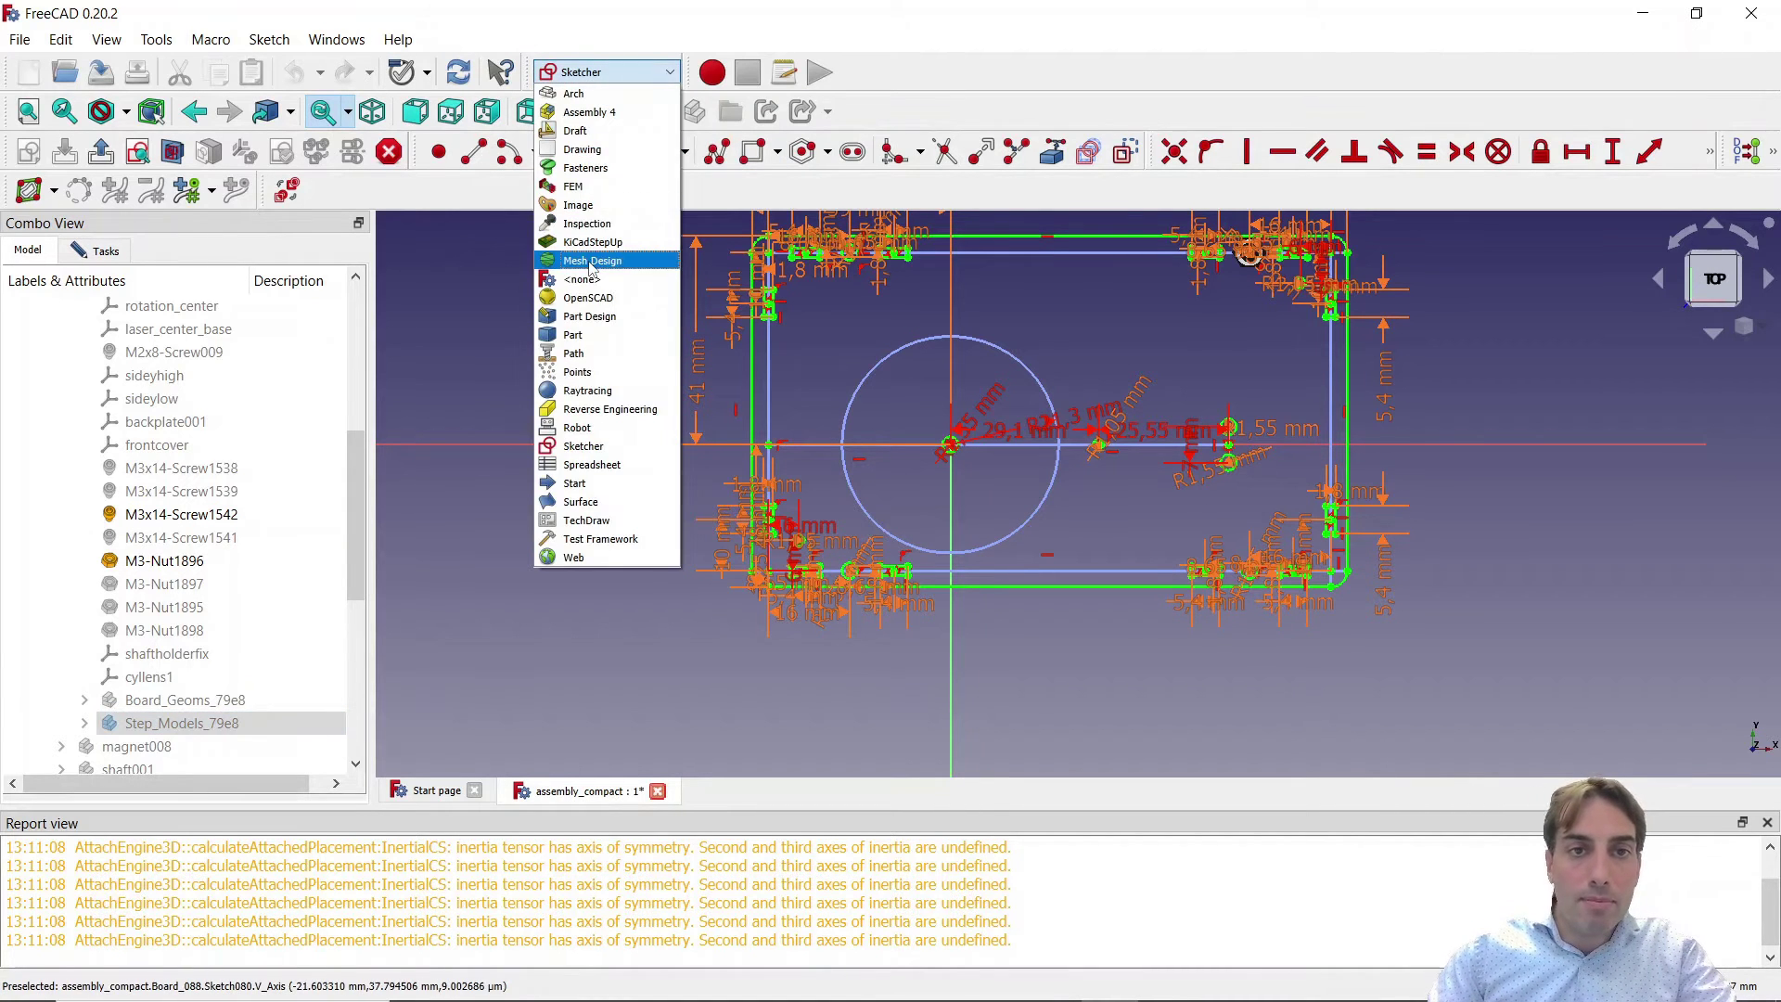
left_click(600, 244)
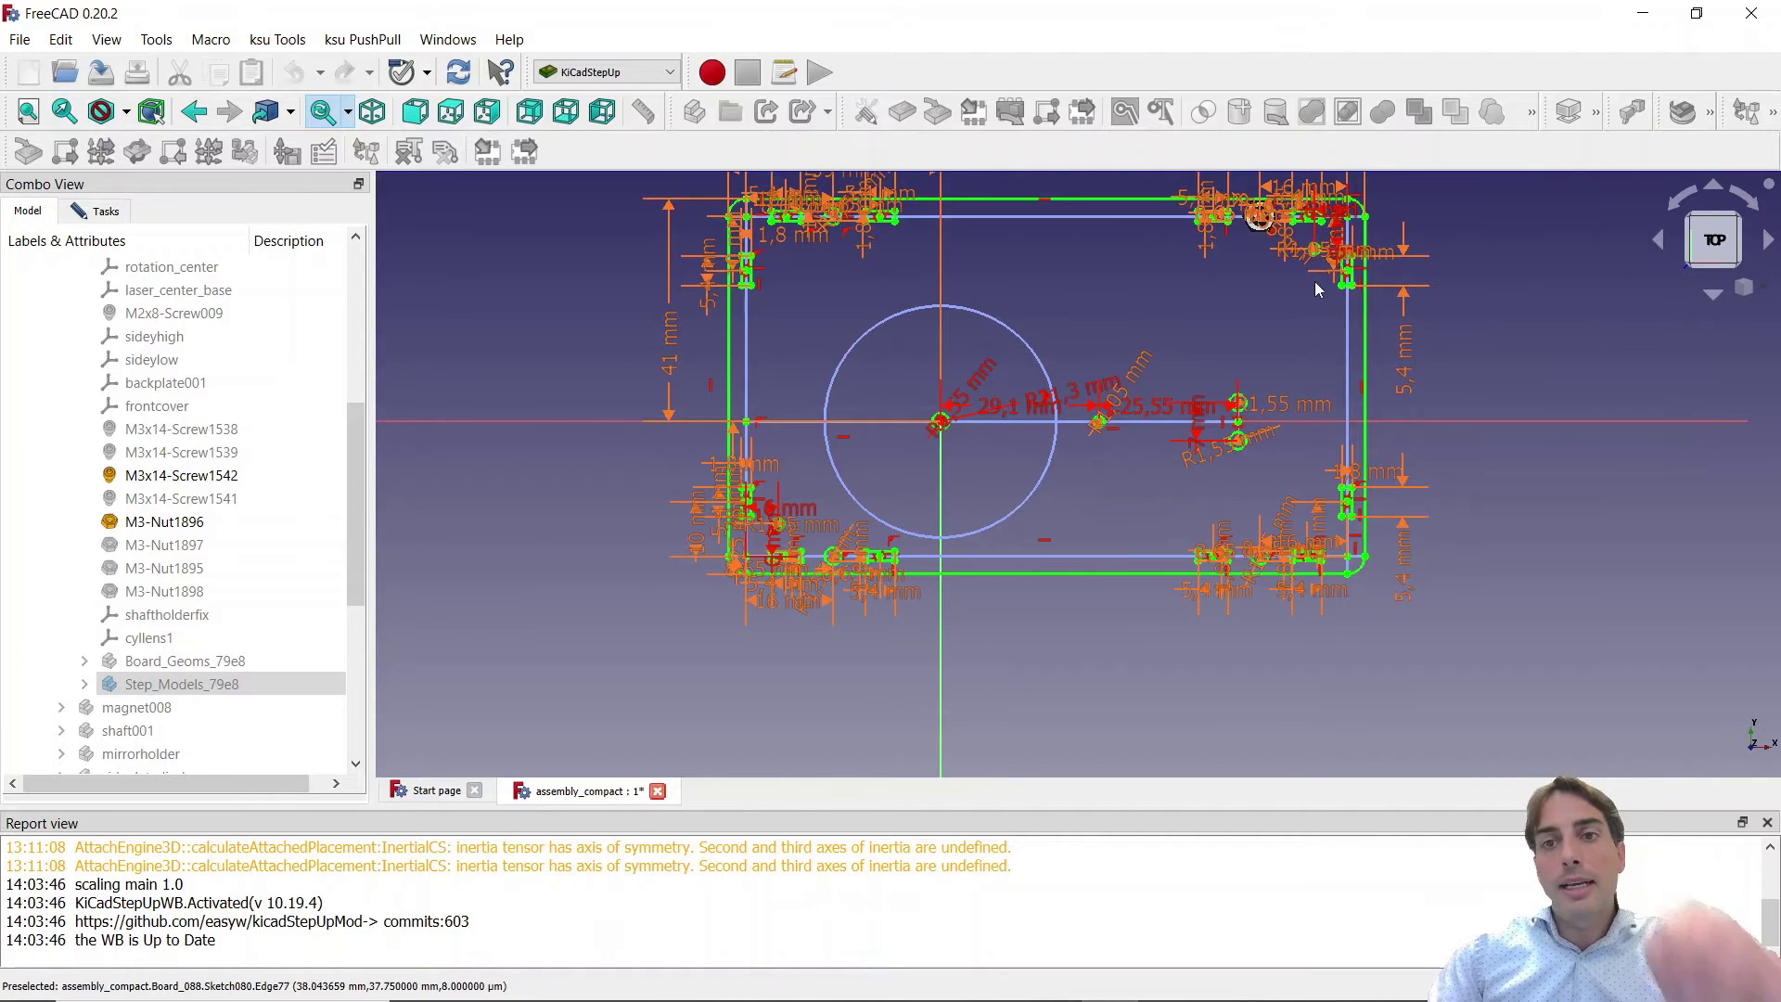
left_click(603, 73)
left_click(612, 119)
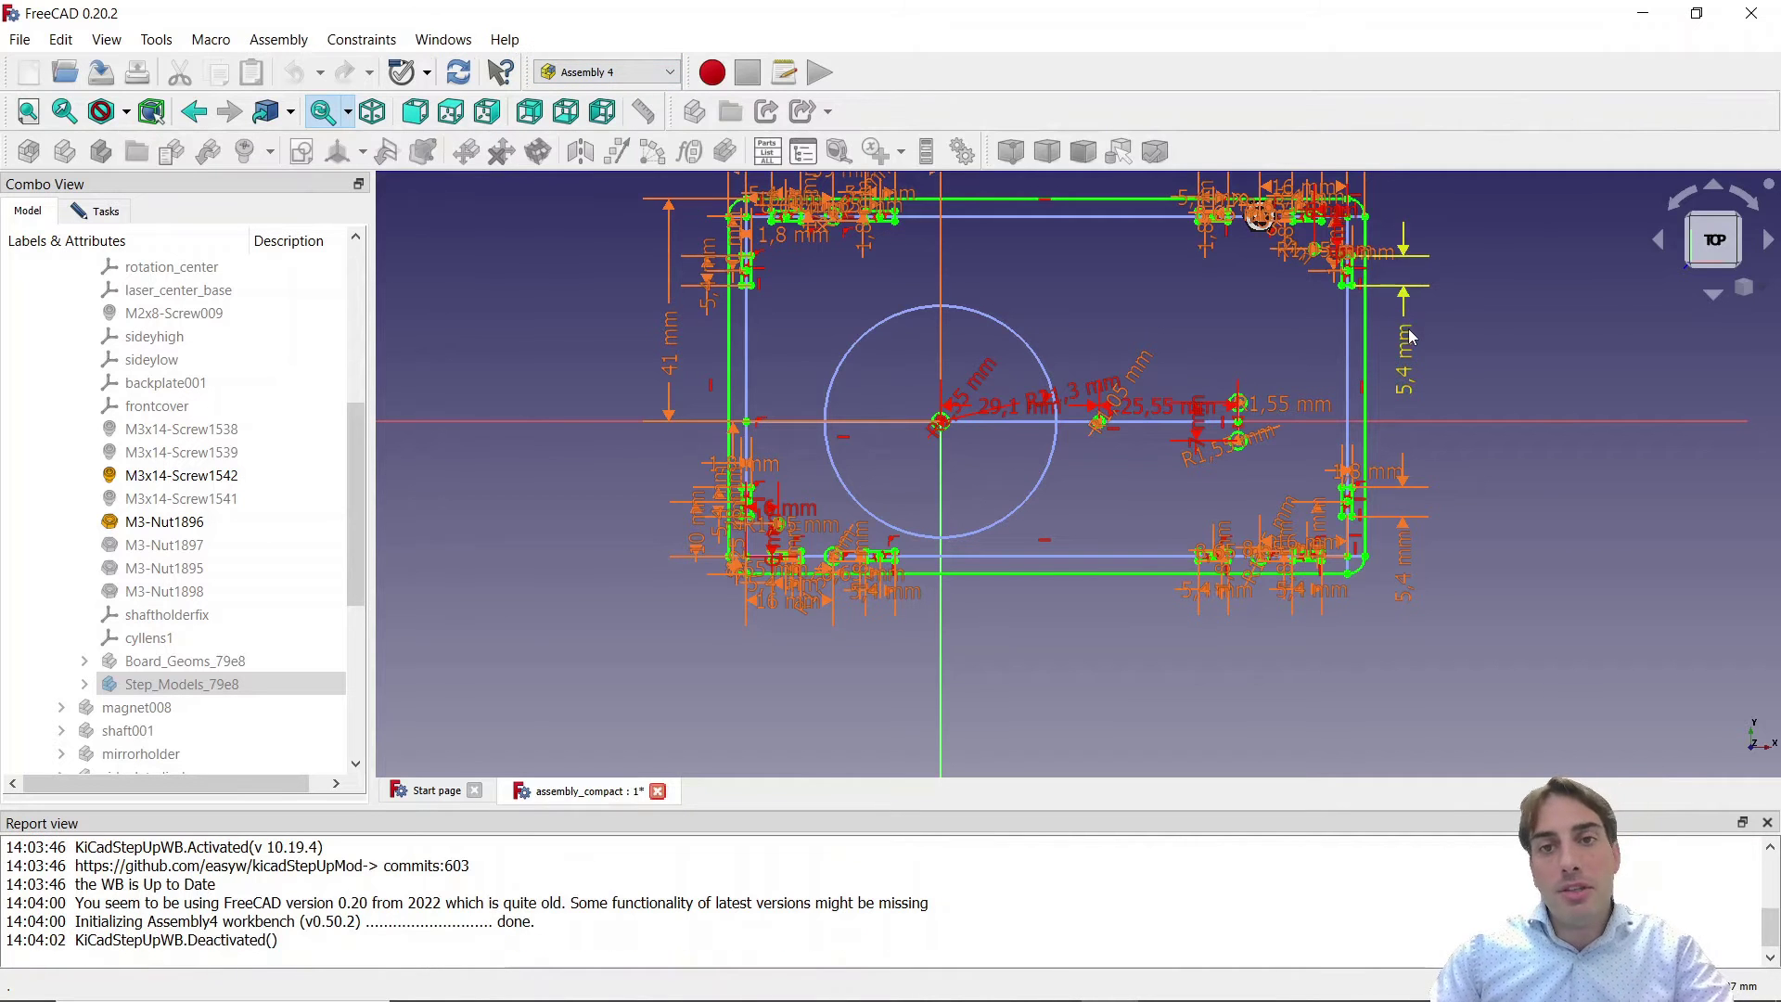
Examine the formula driving the 5,4 mm slit length constraint on the sketch's upper right side, leaving it unedited
left_click(640, 73)
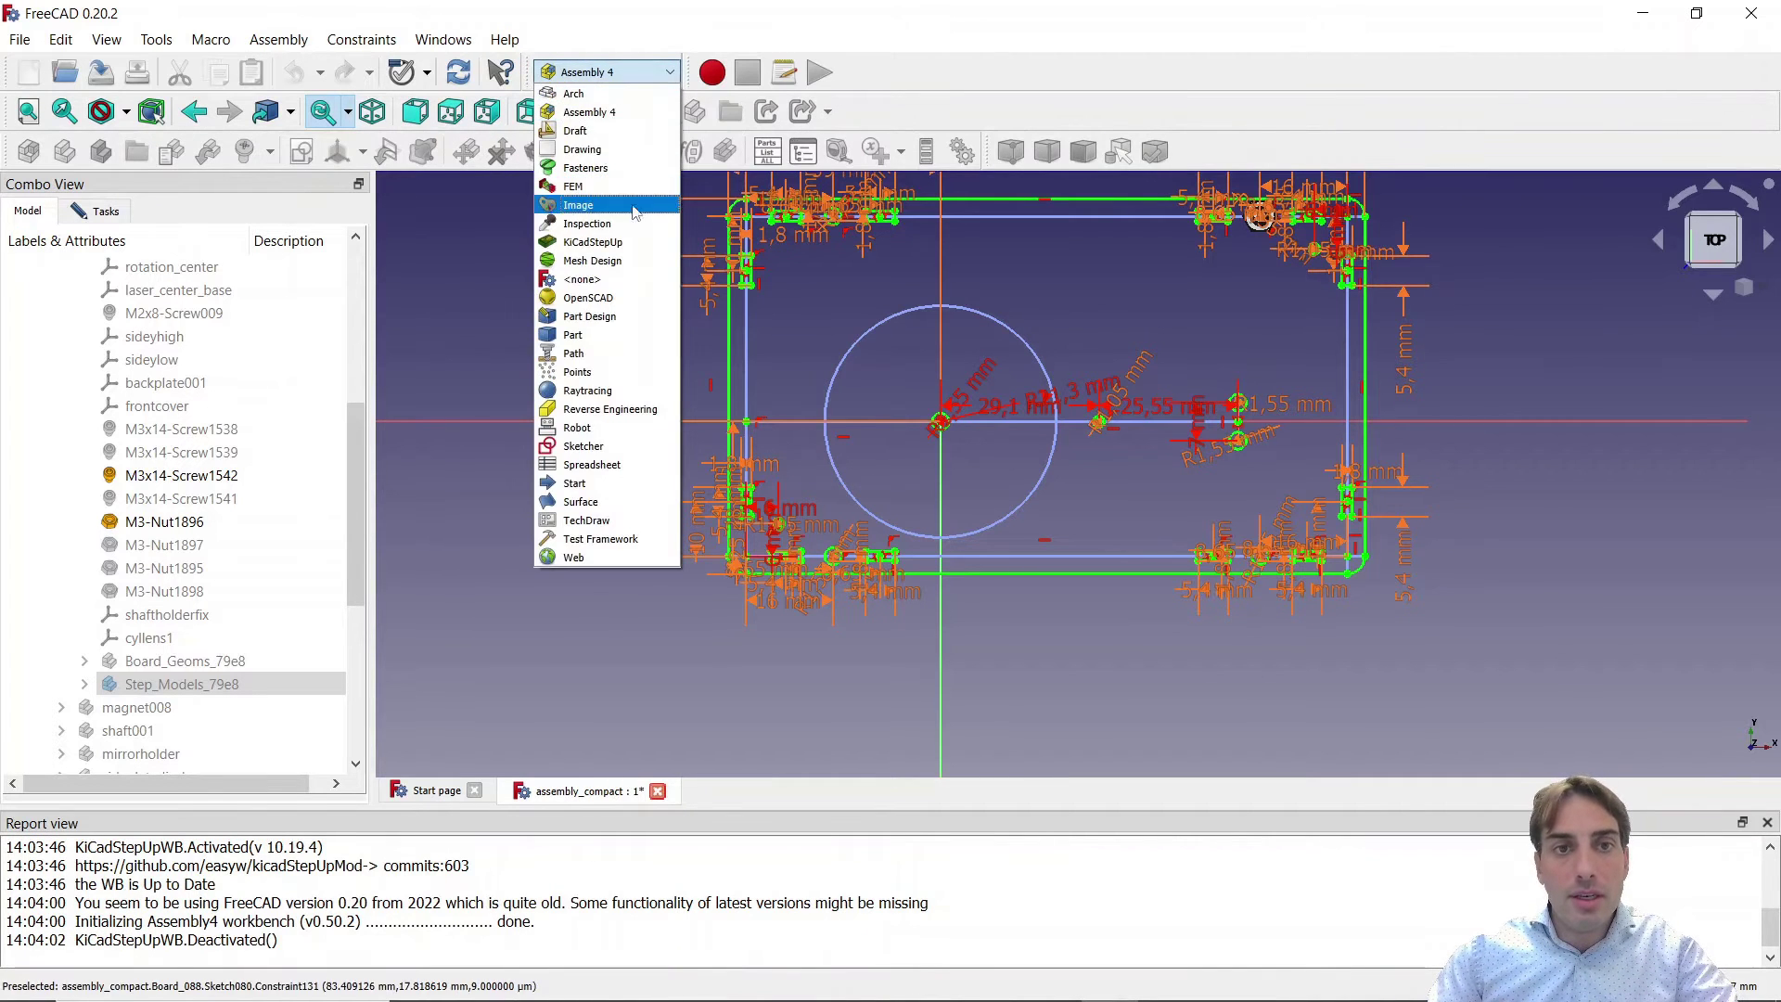
left_click(1464, 342)
double_click(1406, 348)
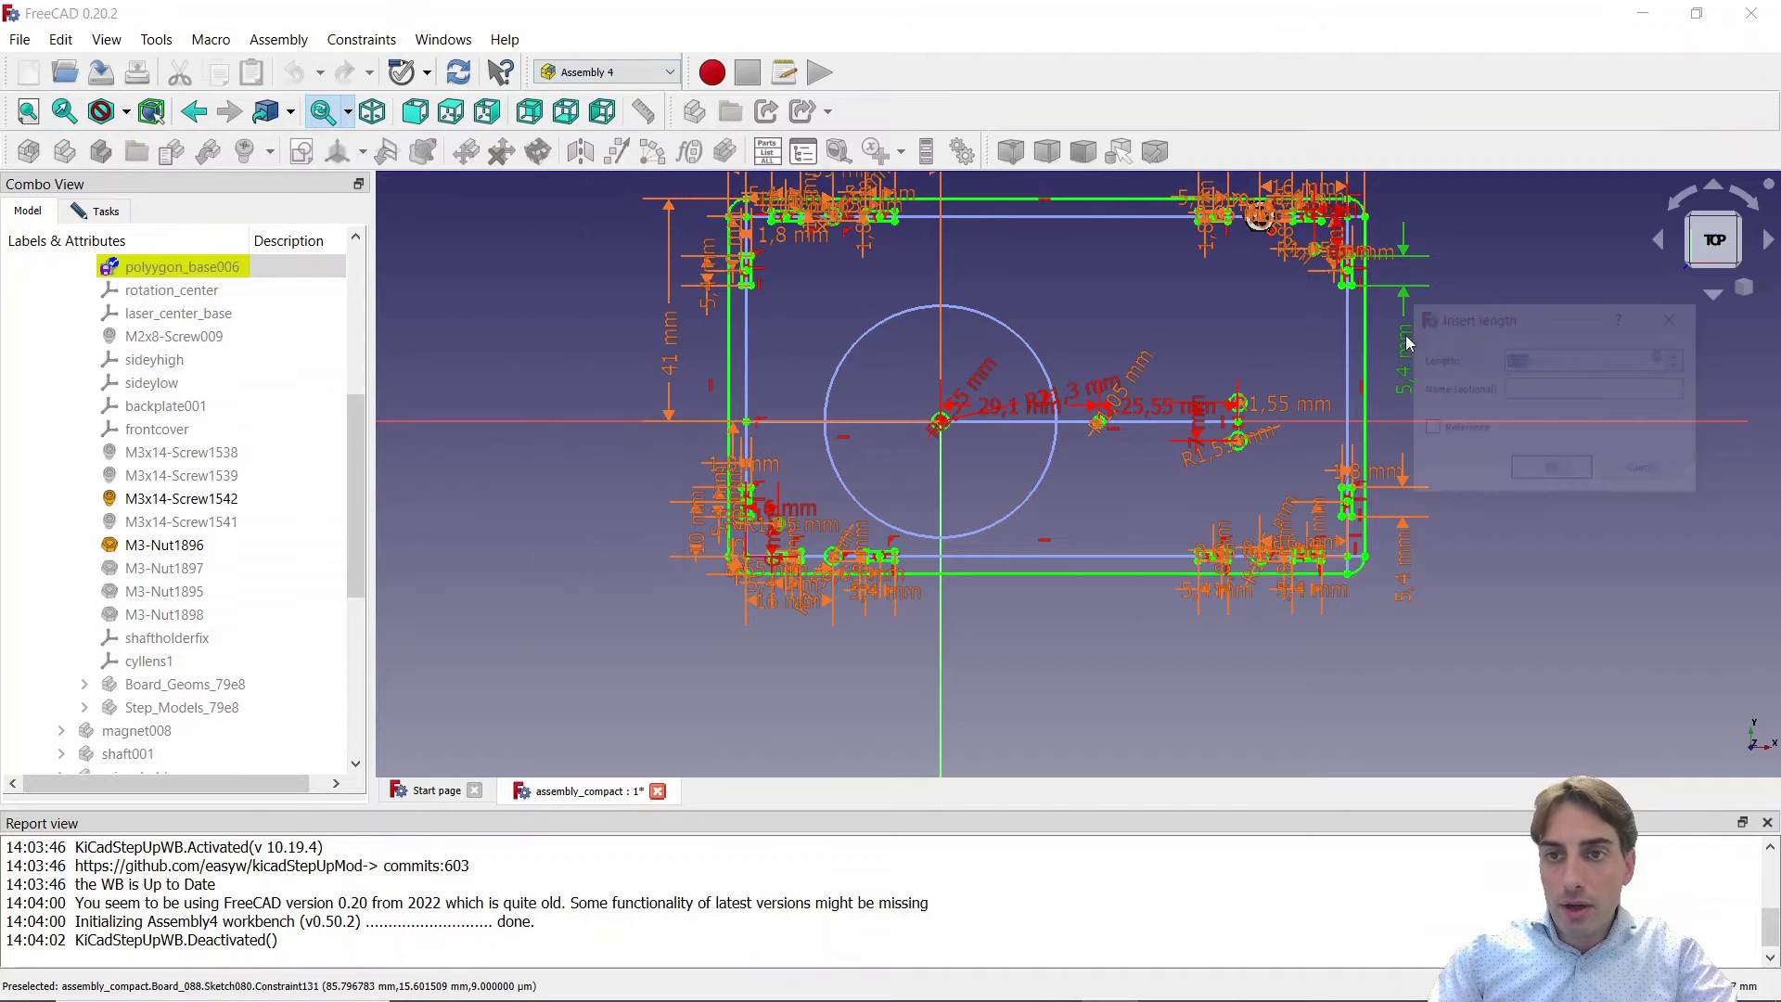
left_click(1661, 357)
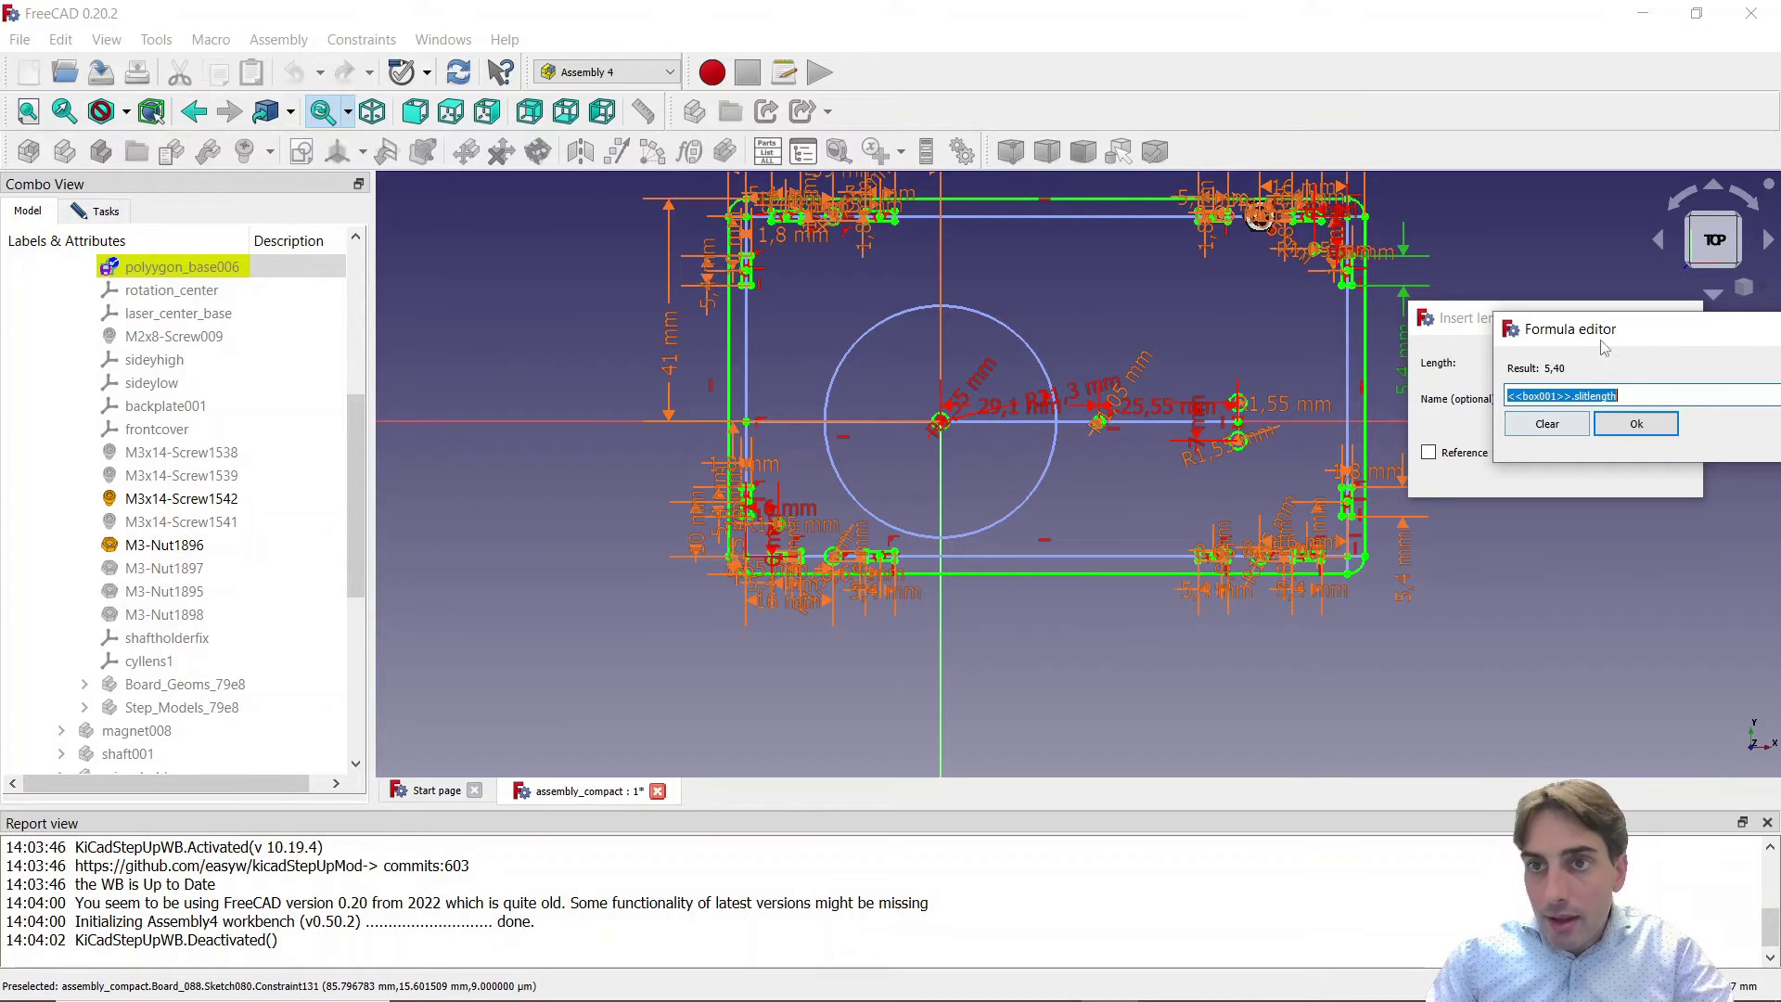
left_click_drag(1696, 336, 1500, 322)
left_click(1750, 316)
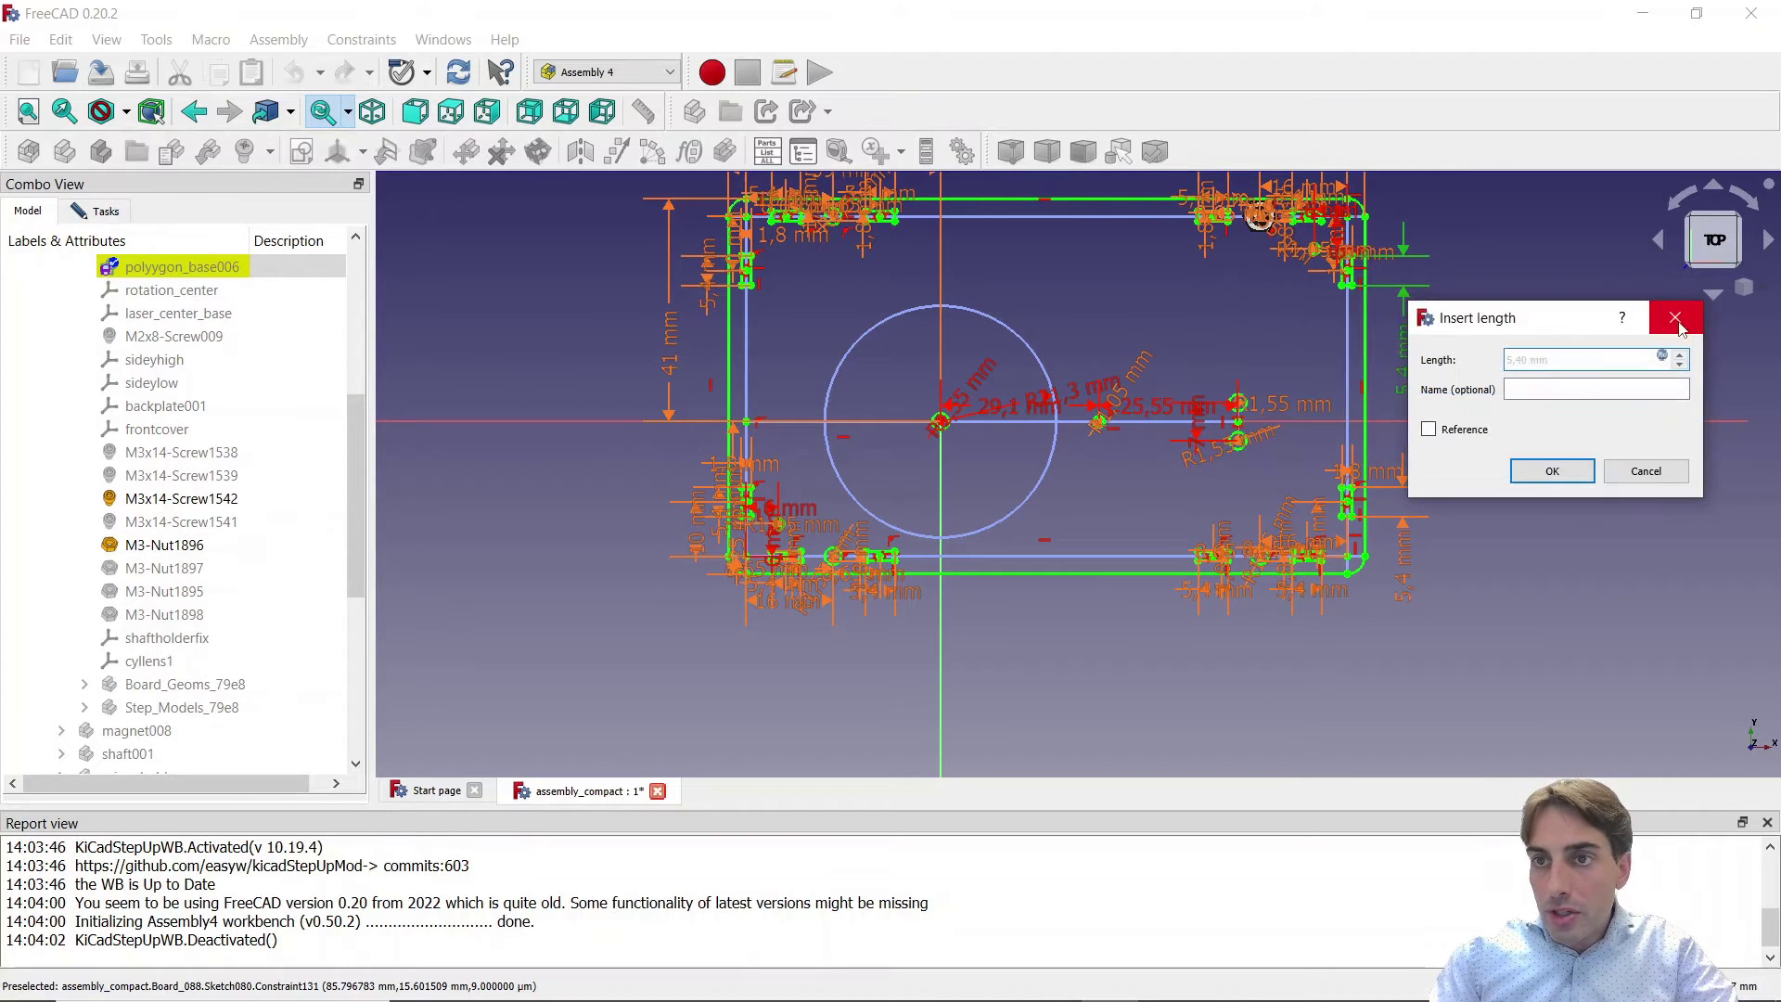
left_click(1688, 312)
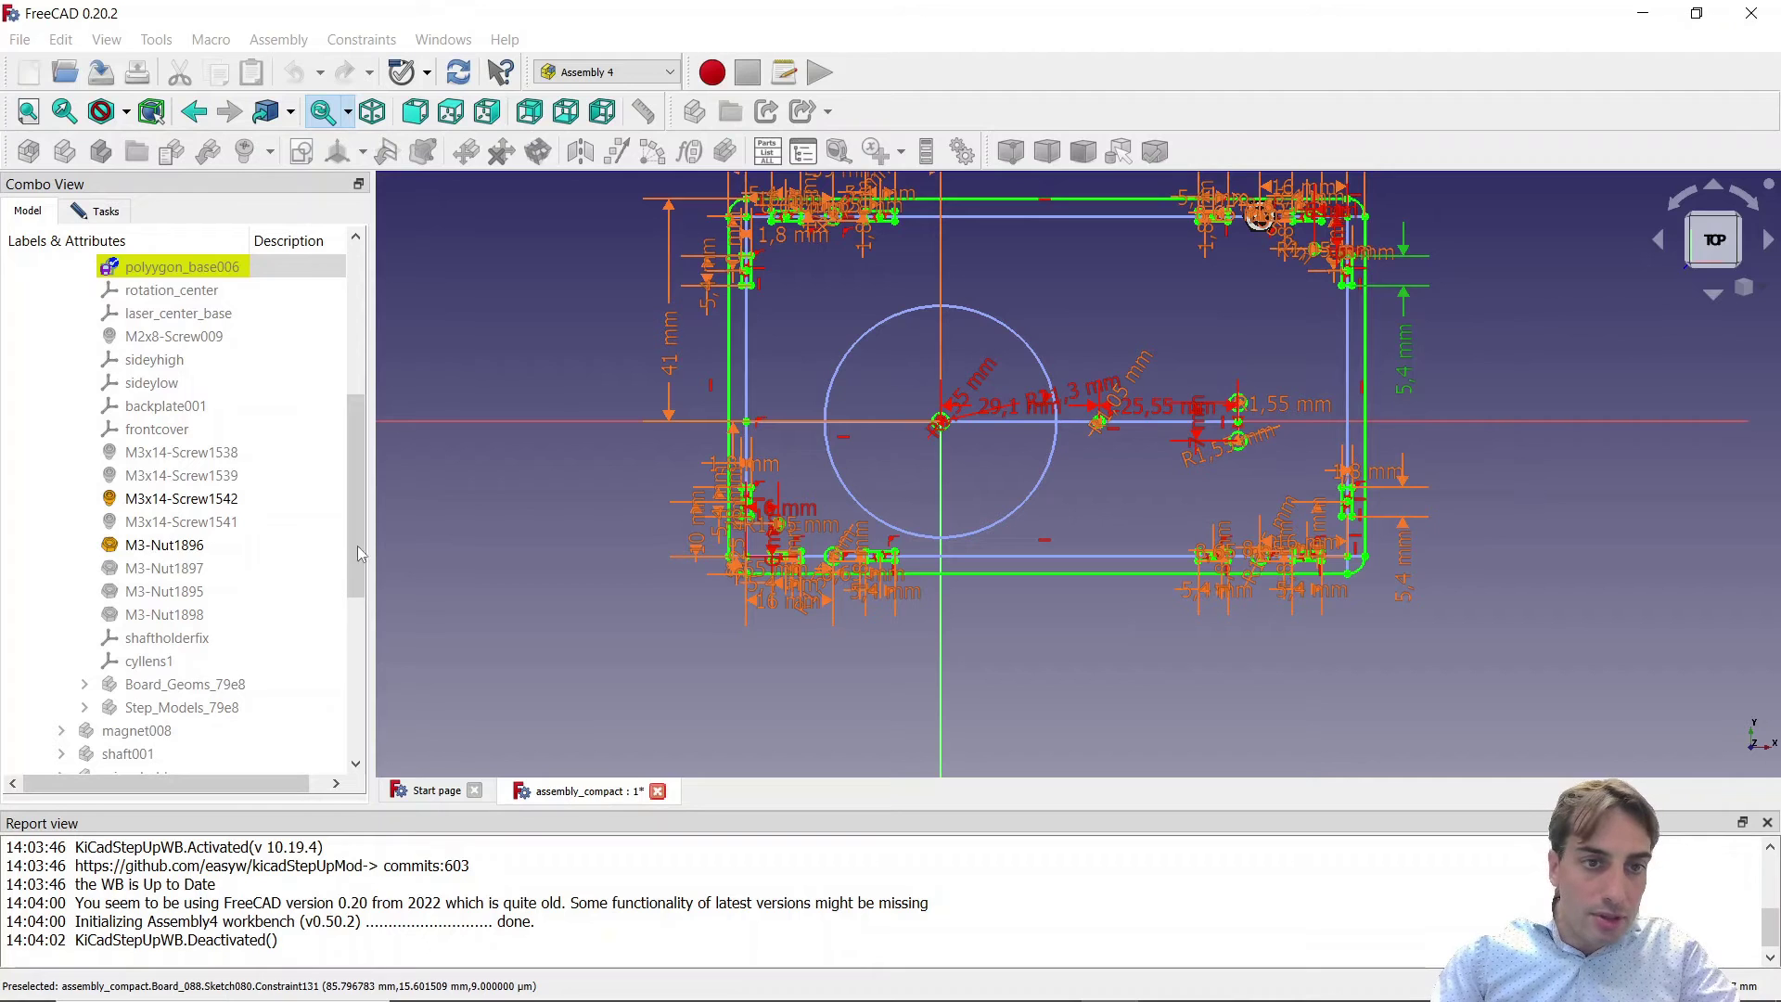
Close the board outline sketch and go to the Board_Geoms_79e8 and Step_Models_79e8 entries in the model tree
scroll(361, 554, "up", 10)
left_click(96, 213)
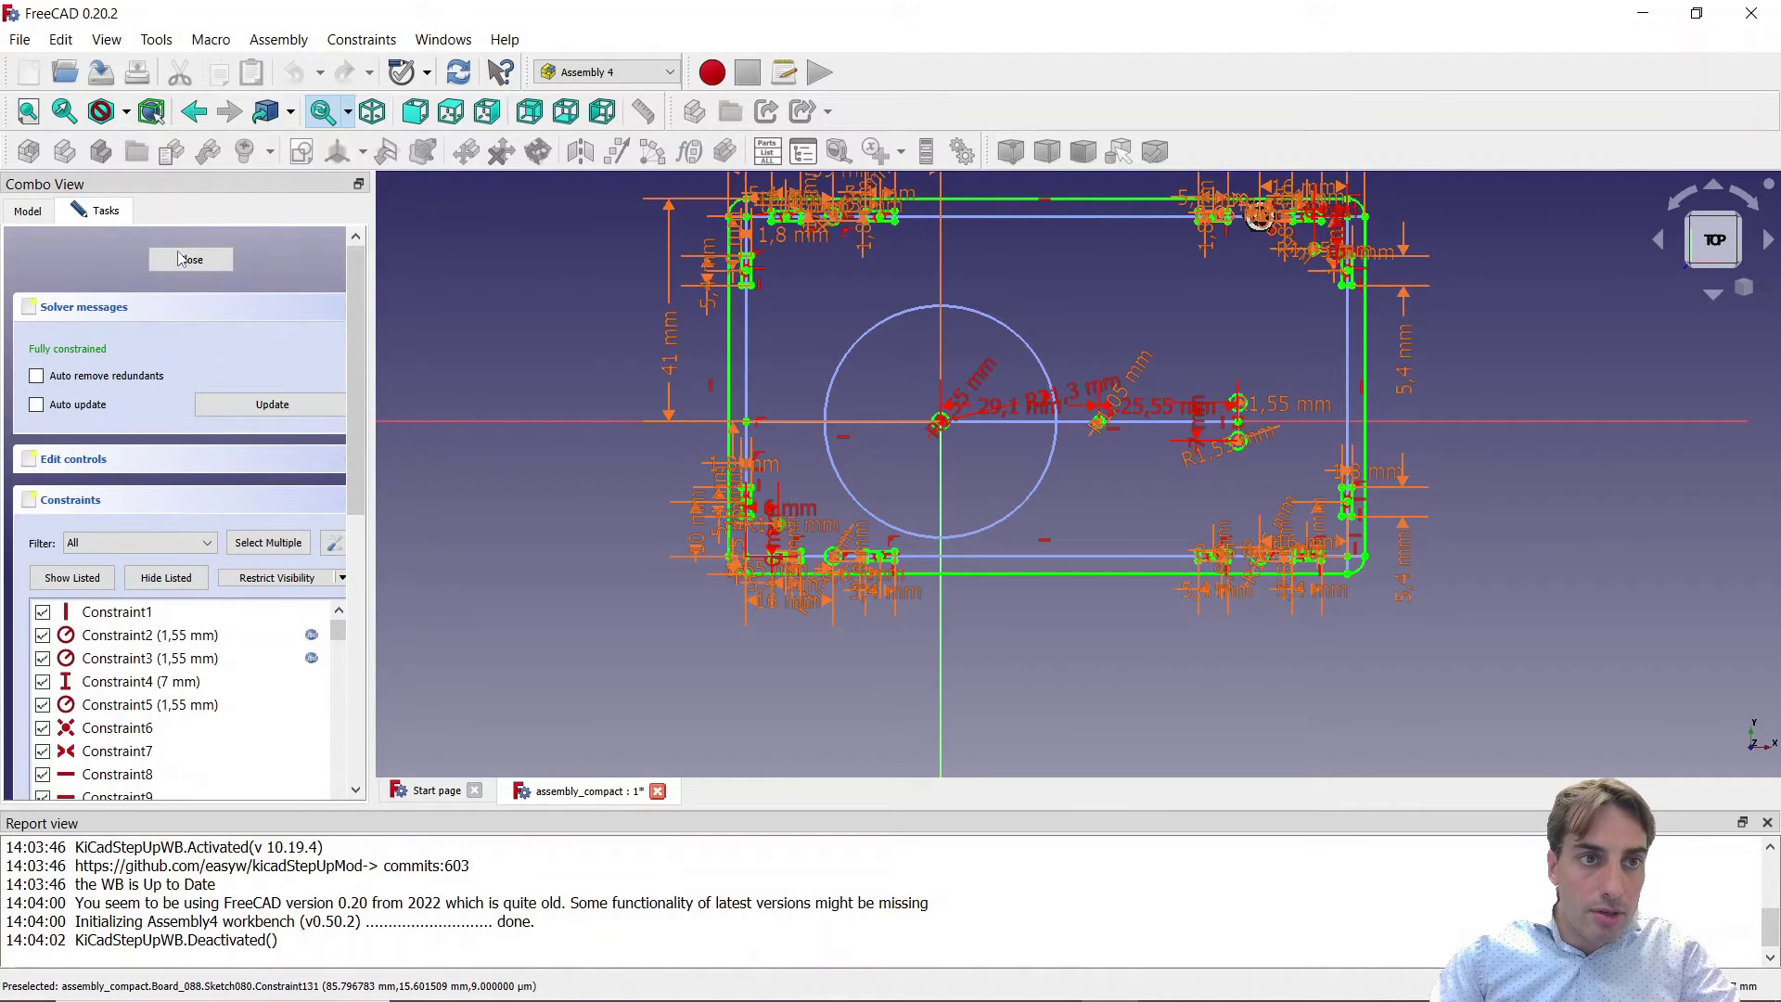
left_click(37, 217)
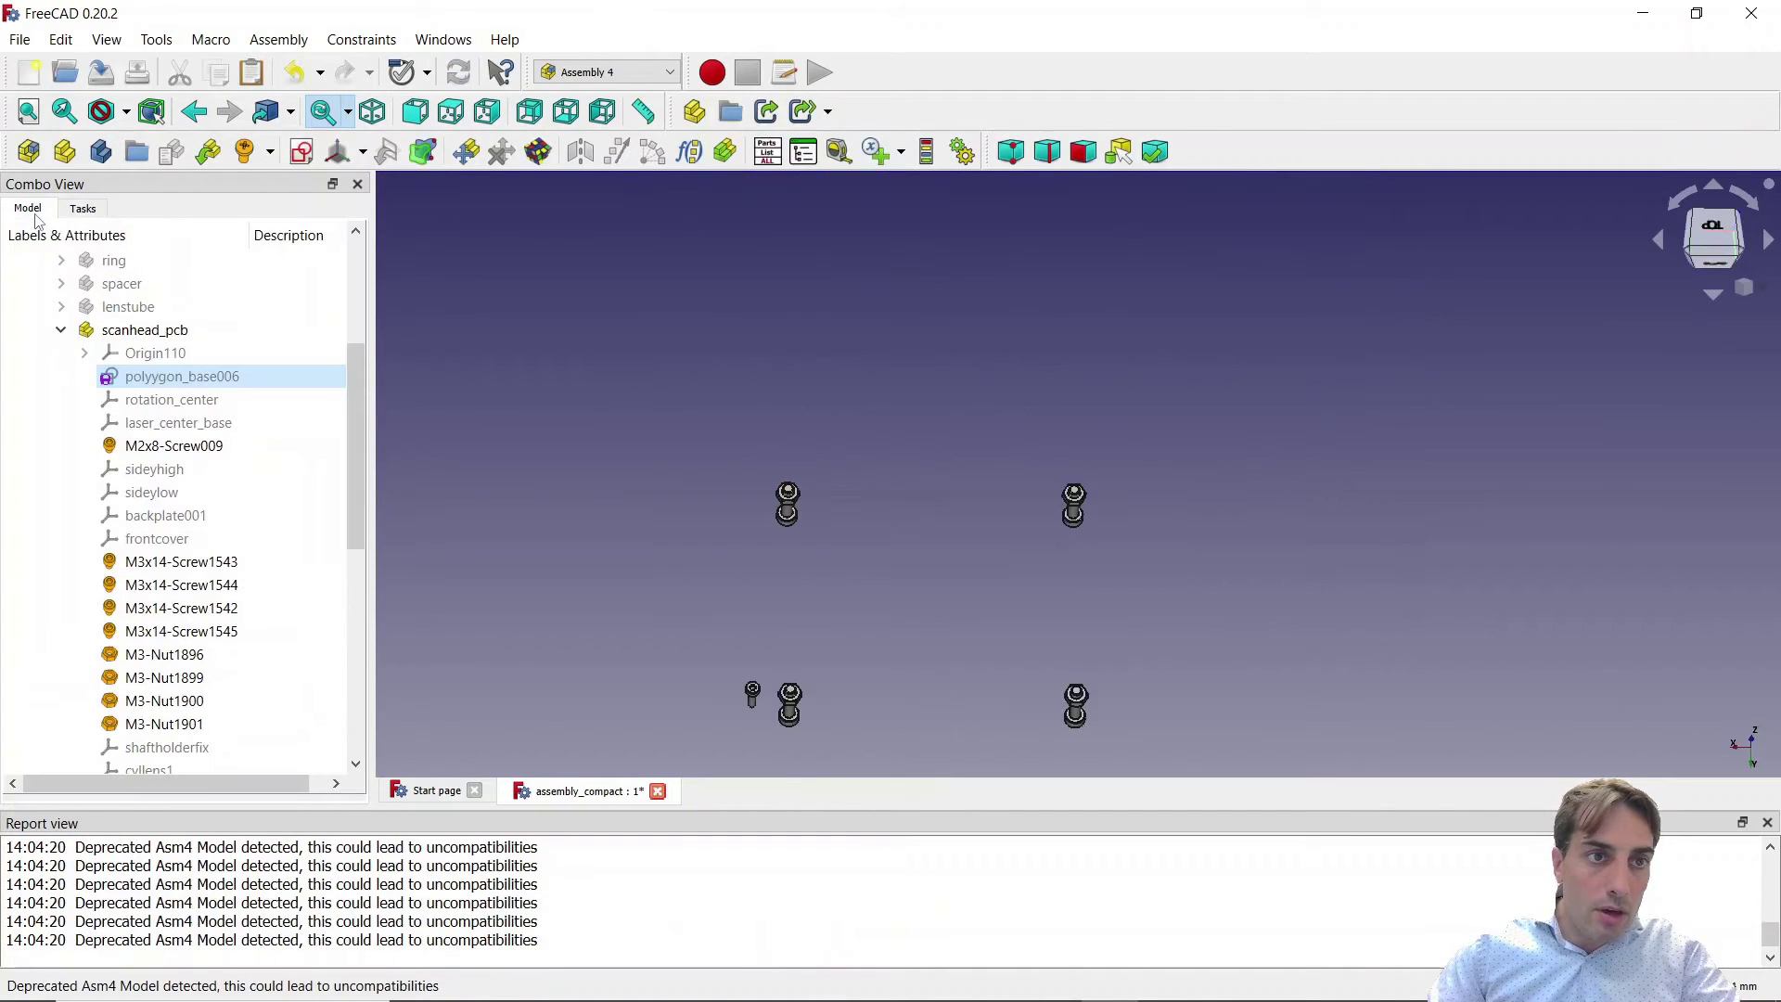
scroll(192, 398, "down", 5)
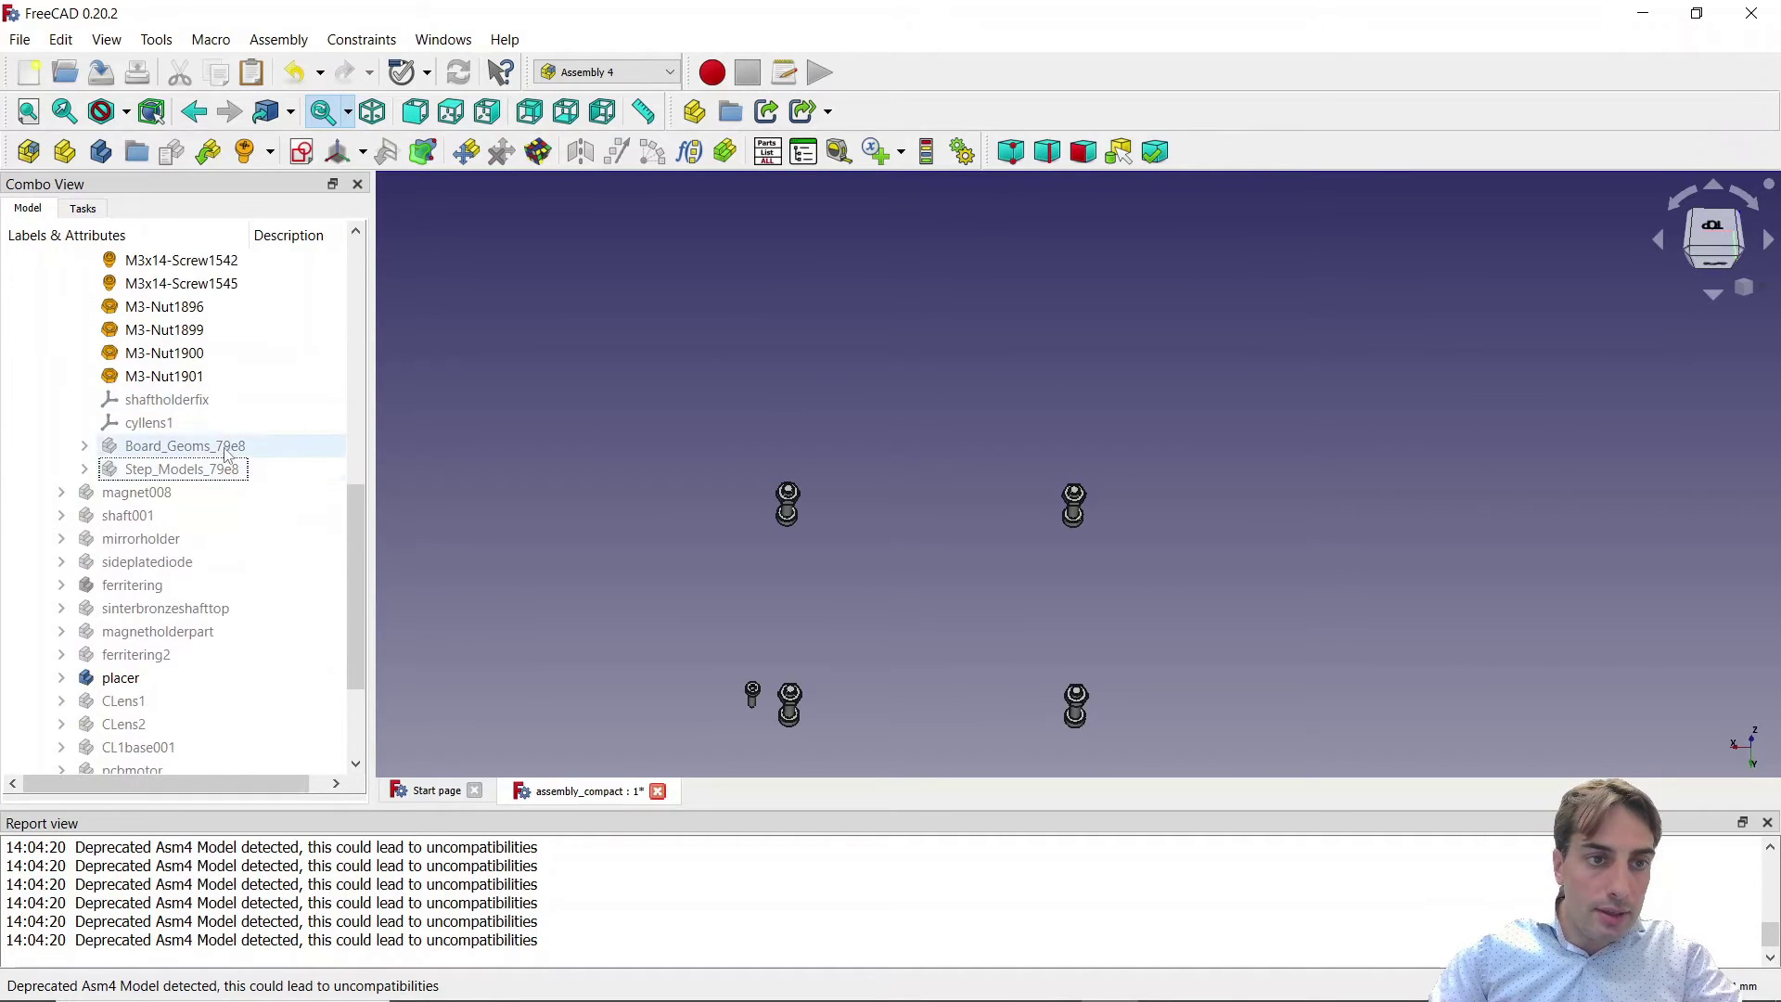
Show Board_Geoms_79e8 and Step_Models_79e8 again, and open the box001 spreadsheet to view its dimension aliases
left_click(182, 468)
key("space")
scroll(337, 548, "down", 3)
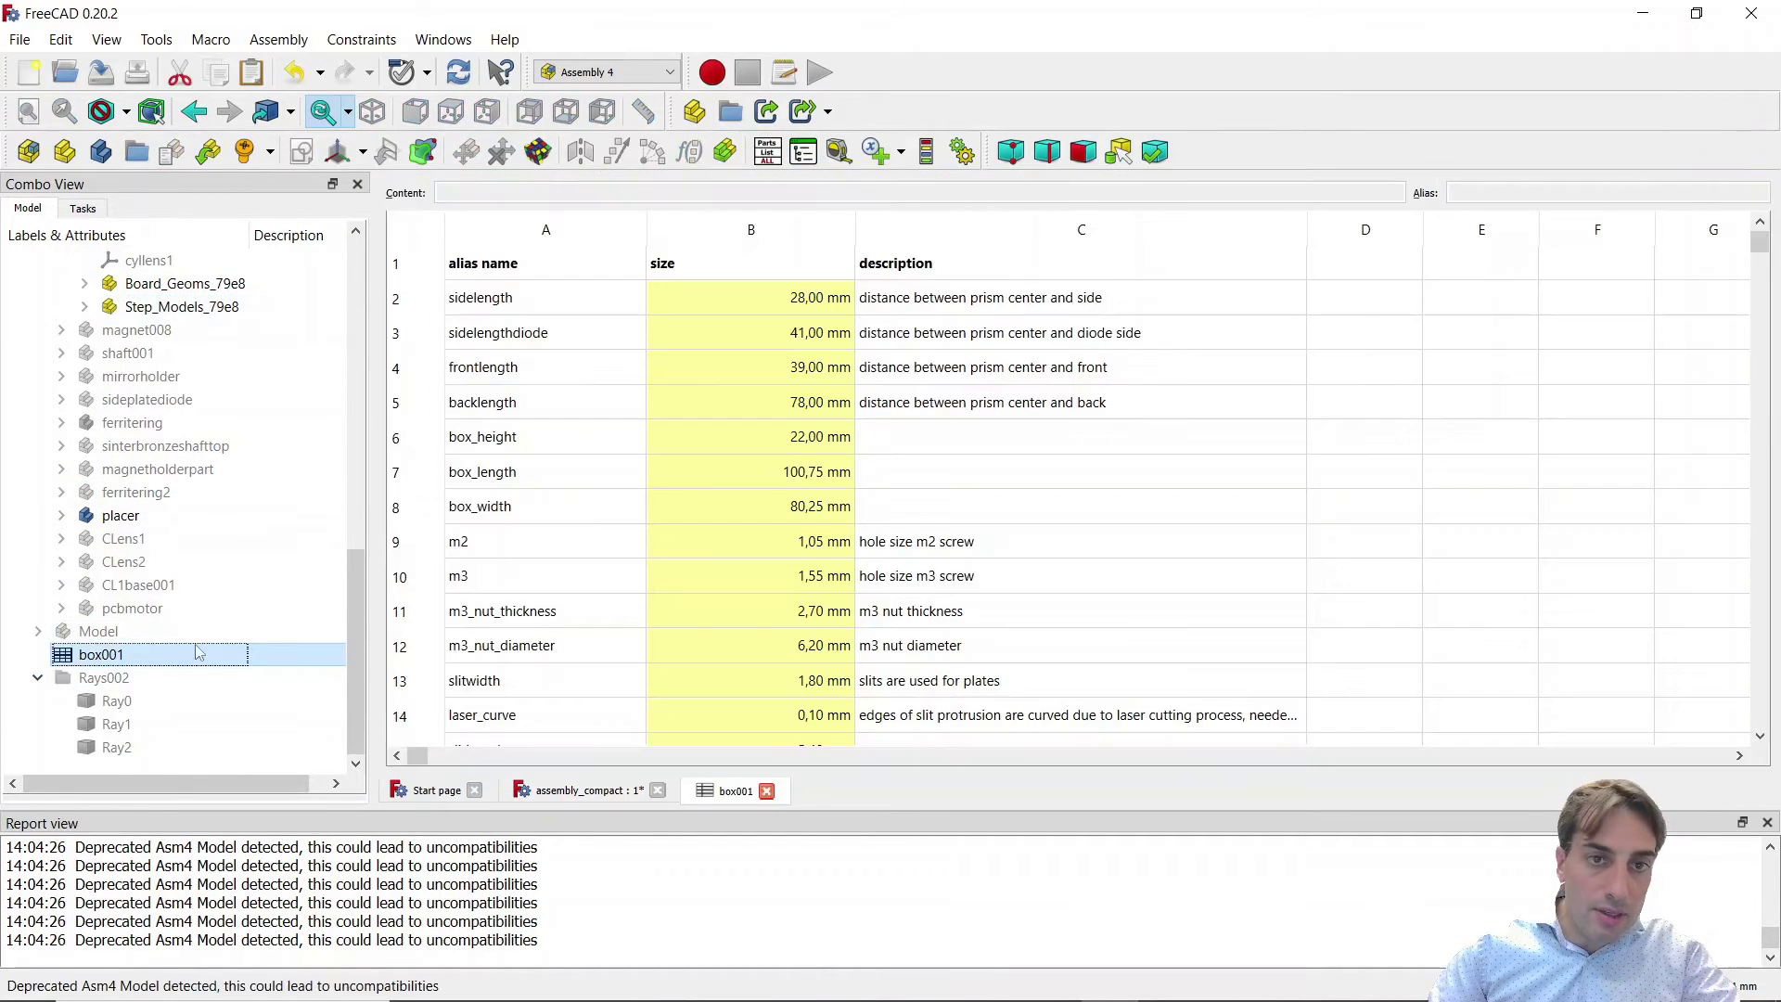
scroll(852, 347, "down", 3)
scroll(863, 311, "up", 3)
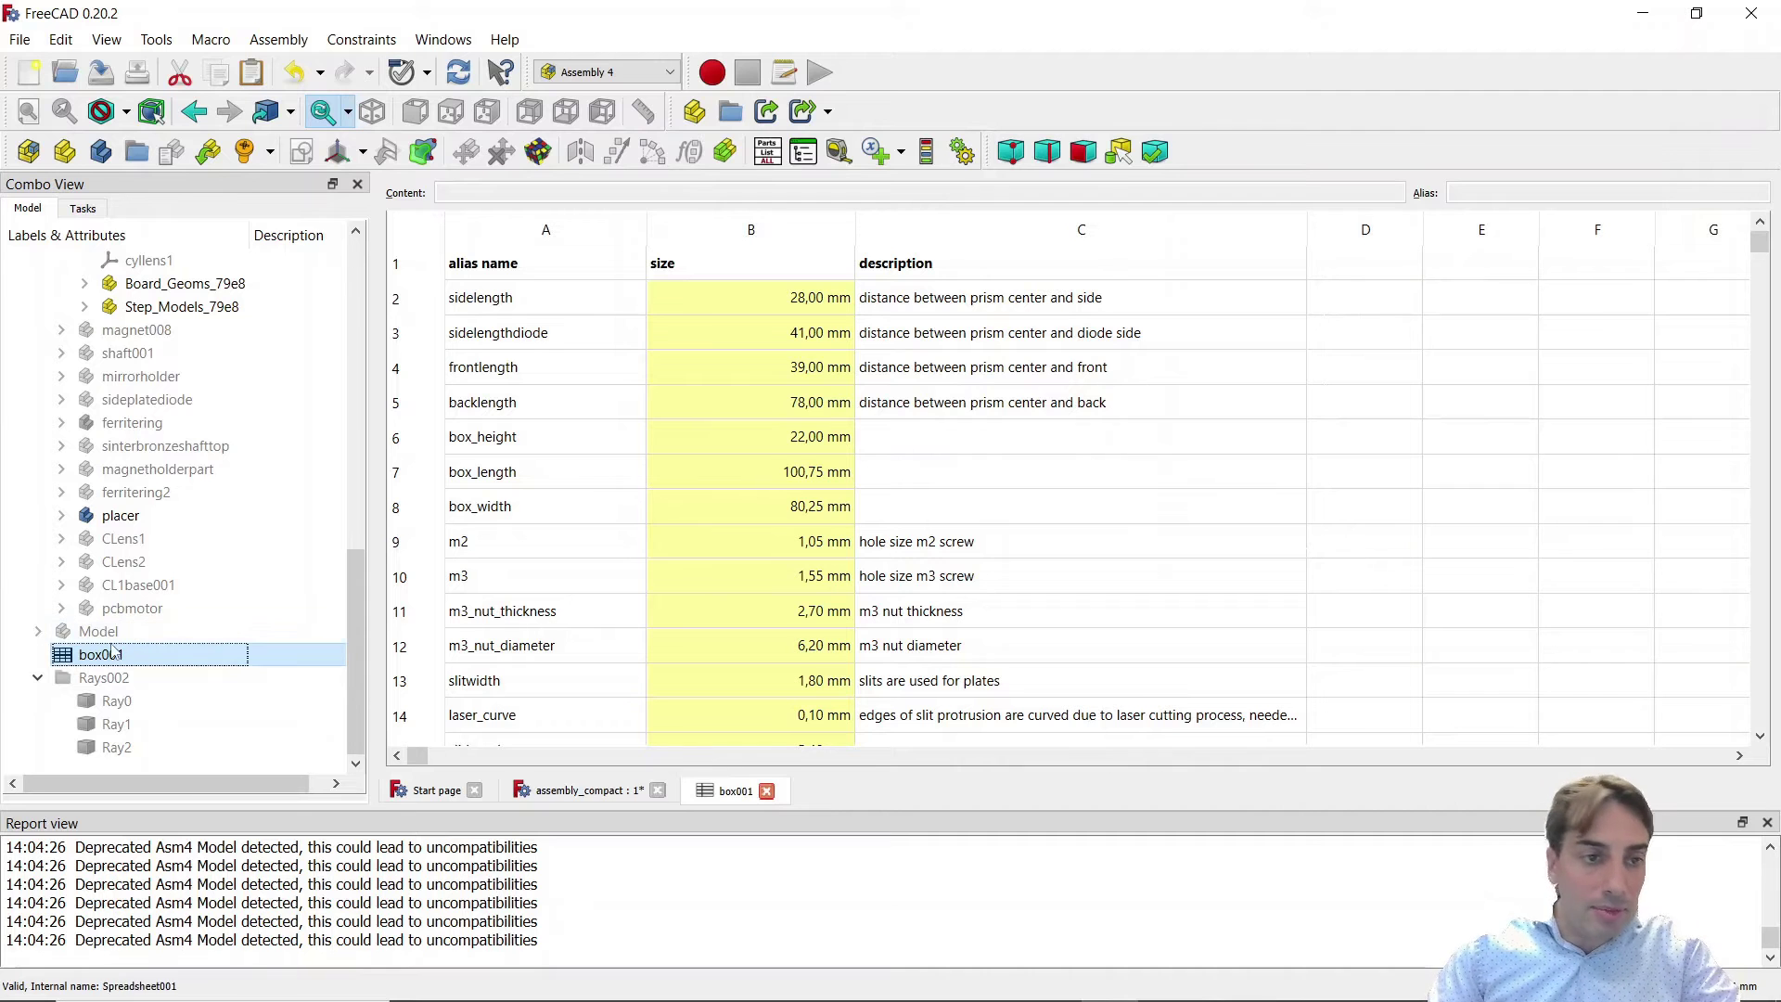
Hide the standalone scanhead_pcb part and show the complete Model assembly in its place
scroll(93, 603, "up", 10)
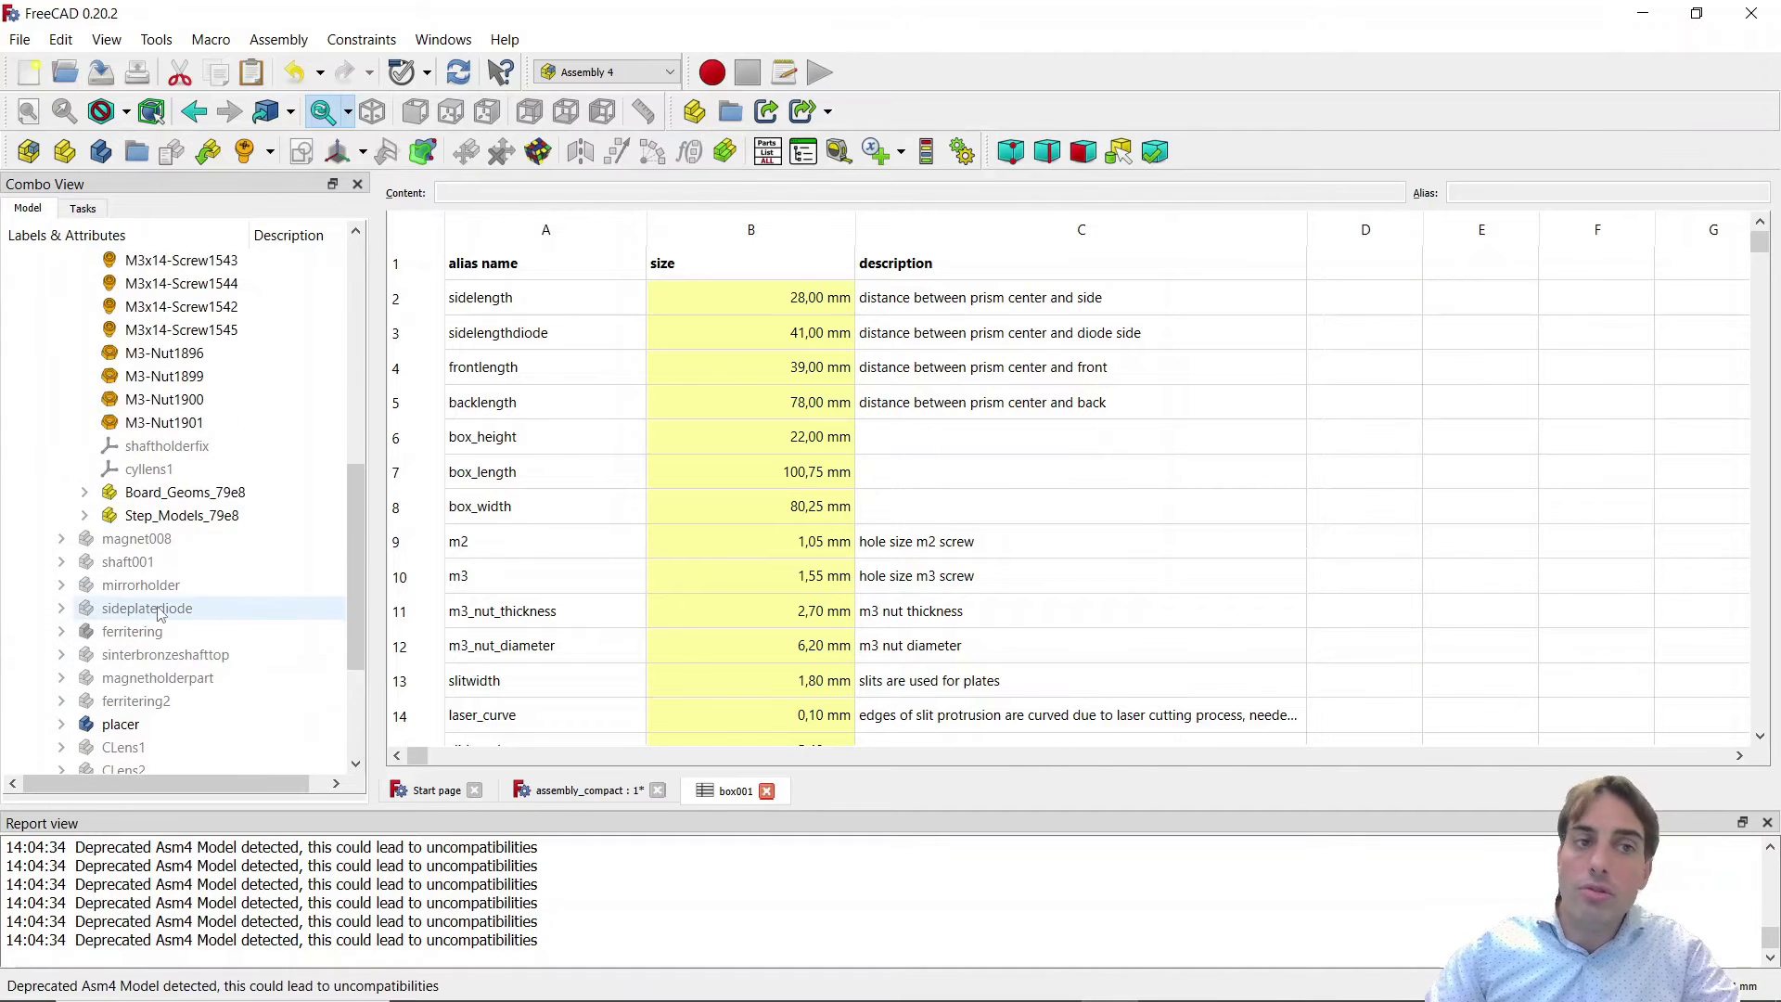
left_click(60, 449)
left_click(139, 447)
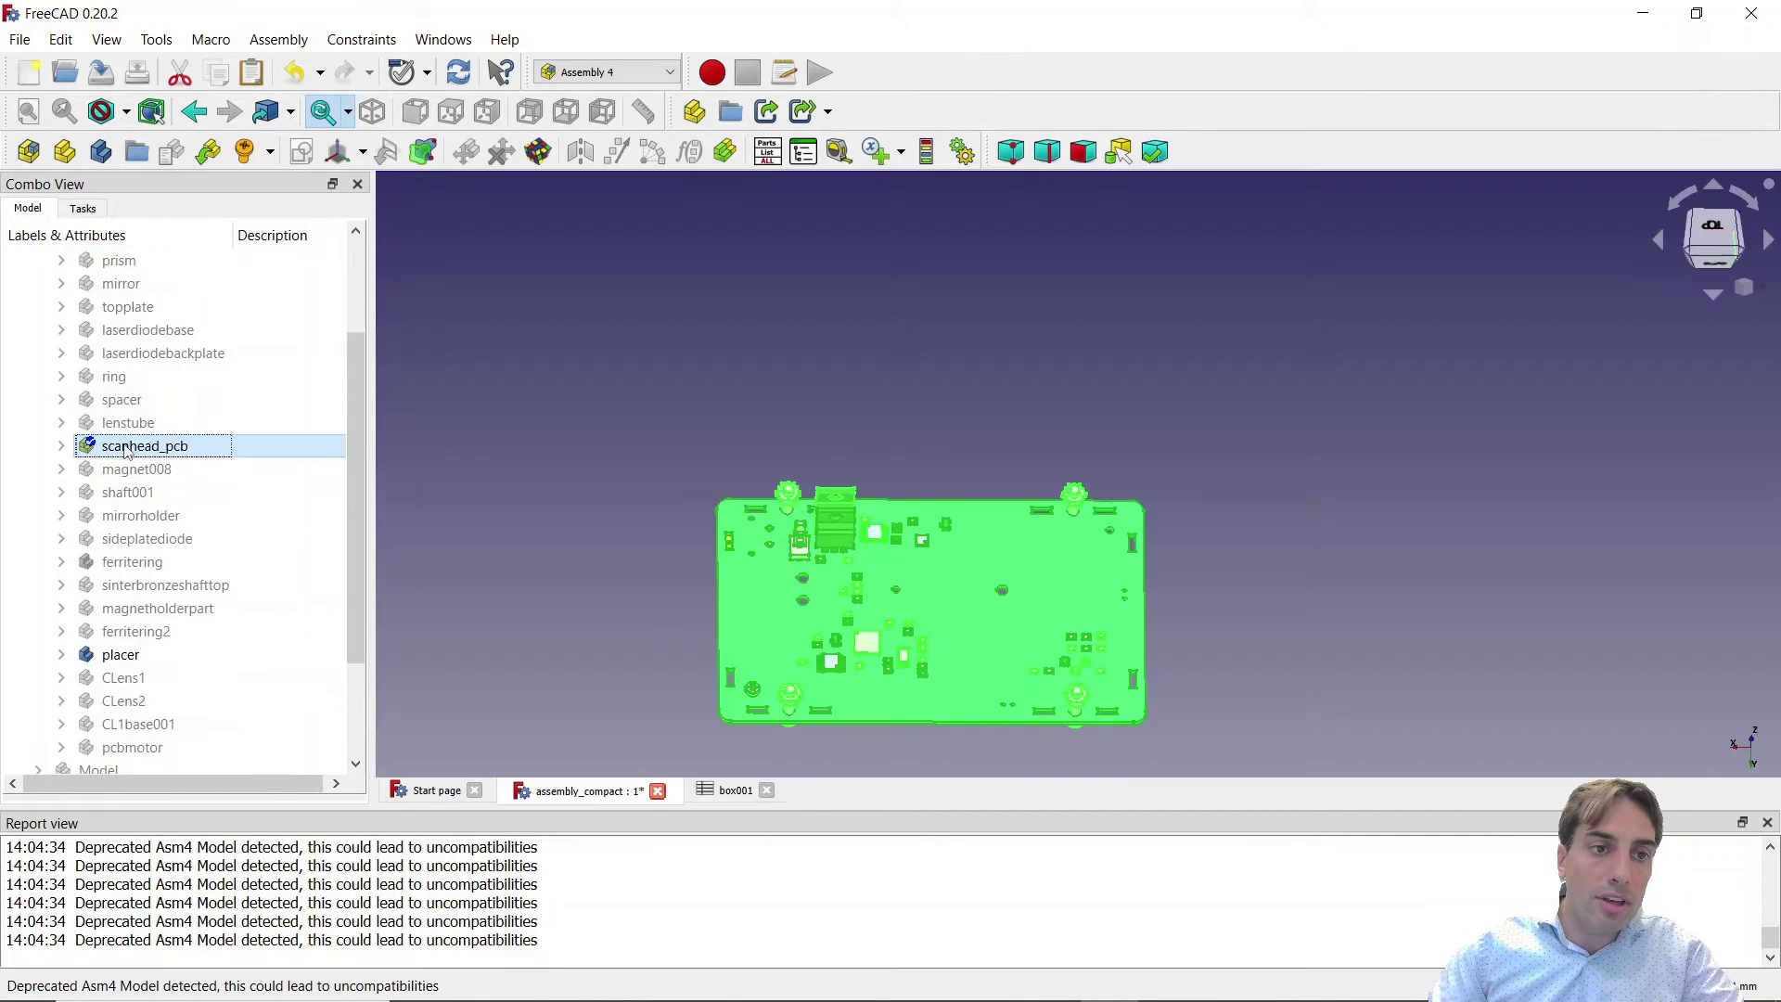
key("space")
scroll(105, 612, "down", 2)
left_click(102, 633)
key("space")
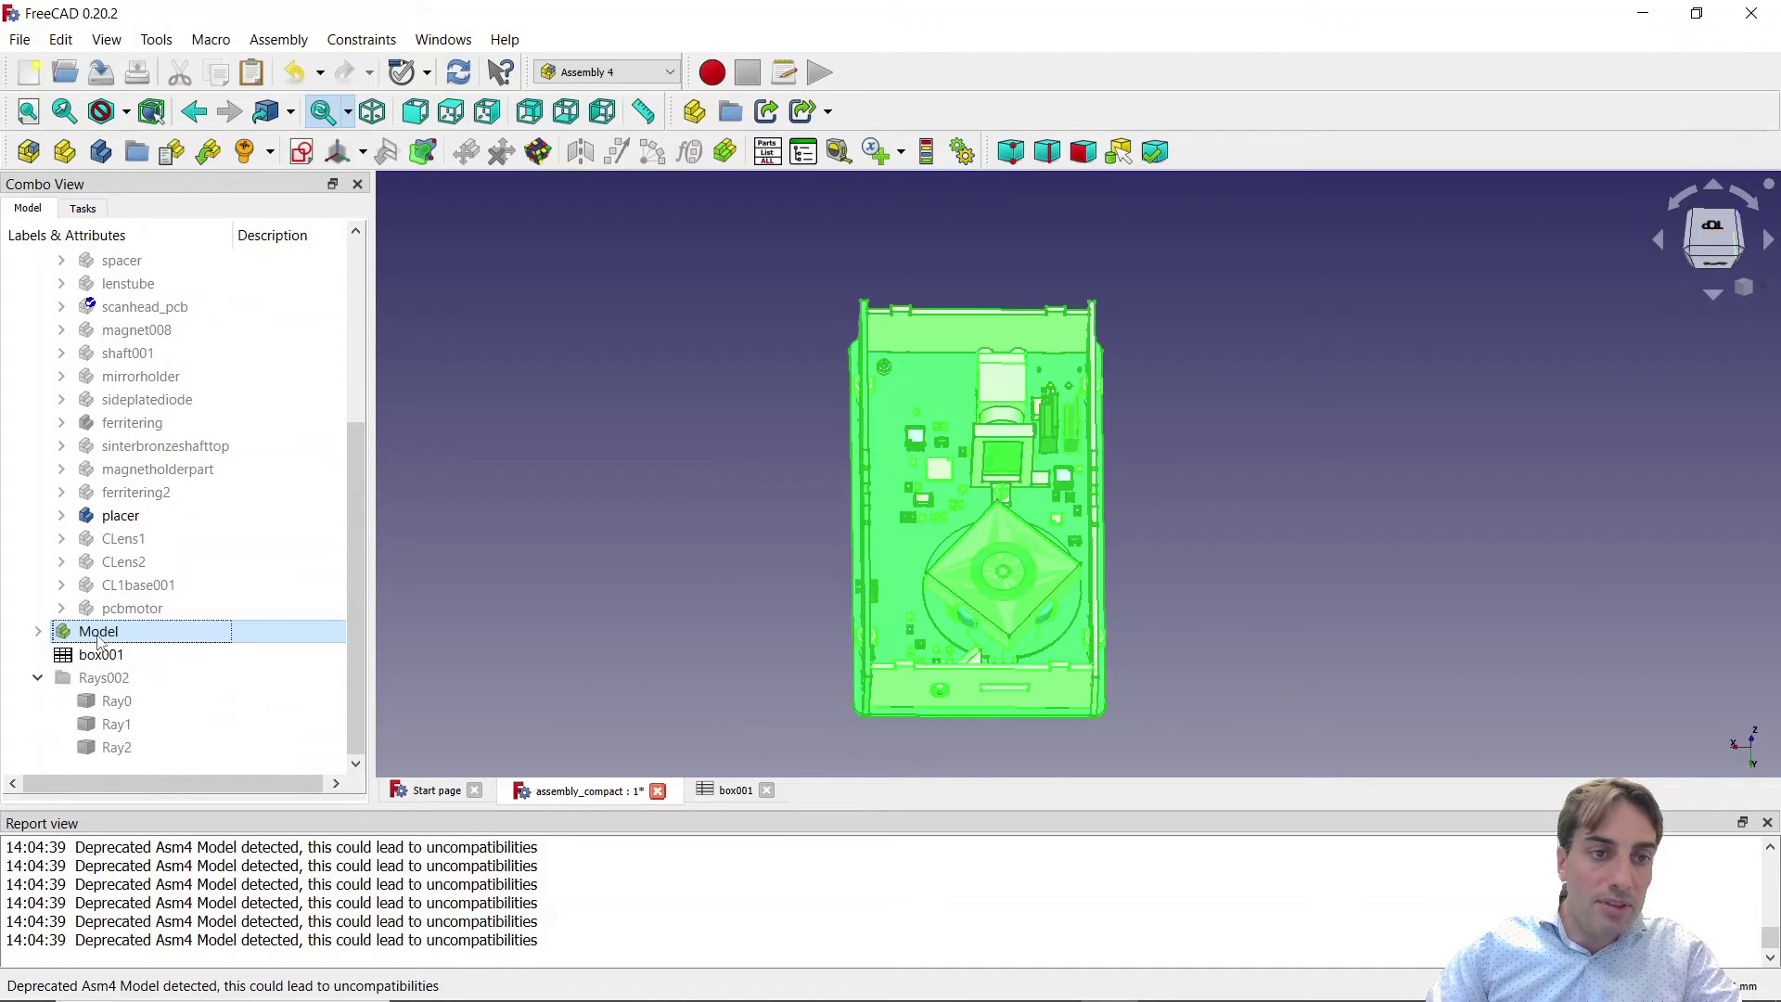
left_click(810, 473)
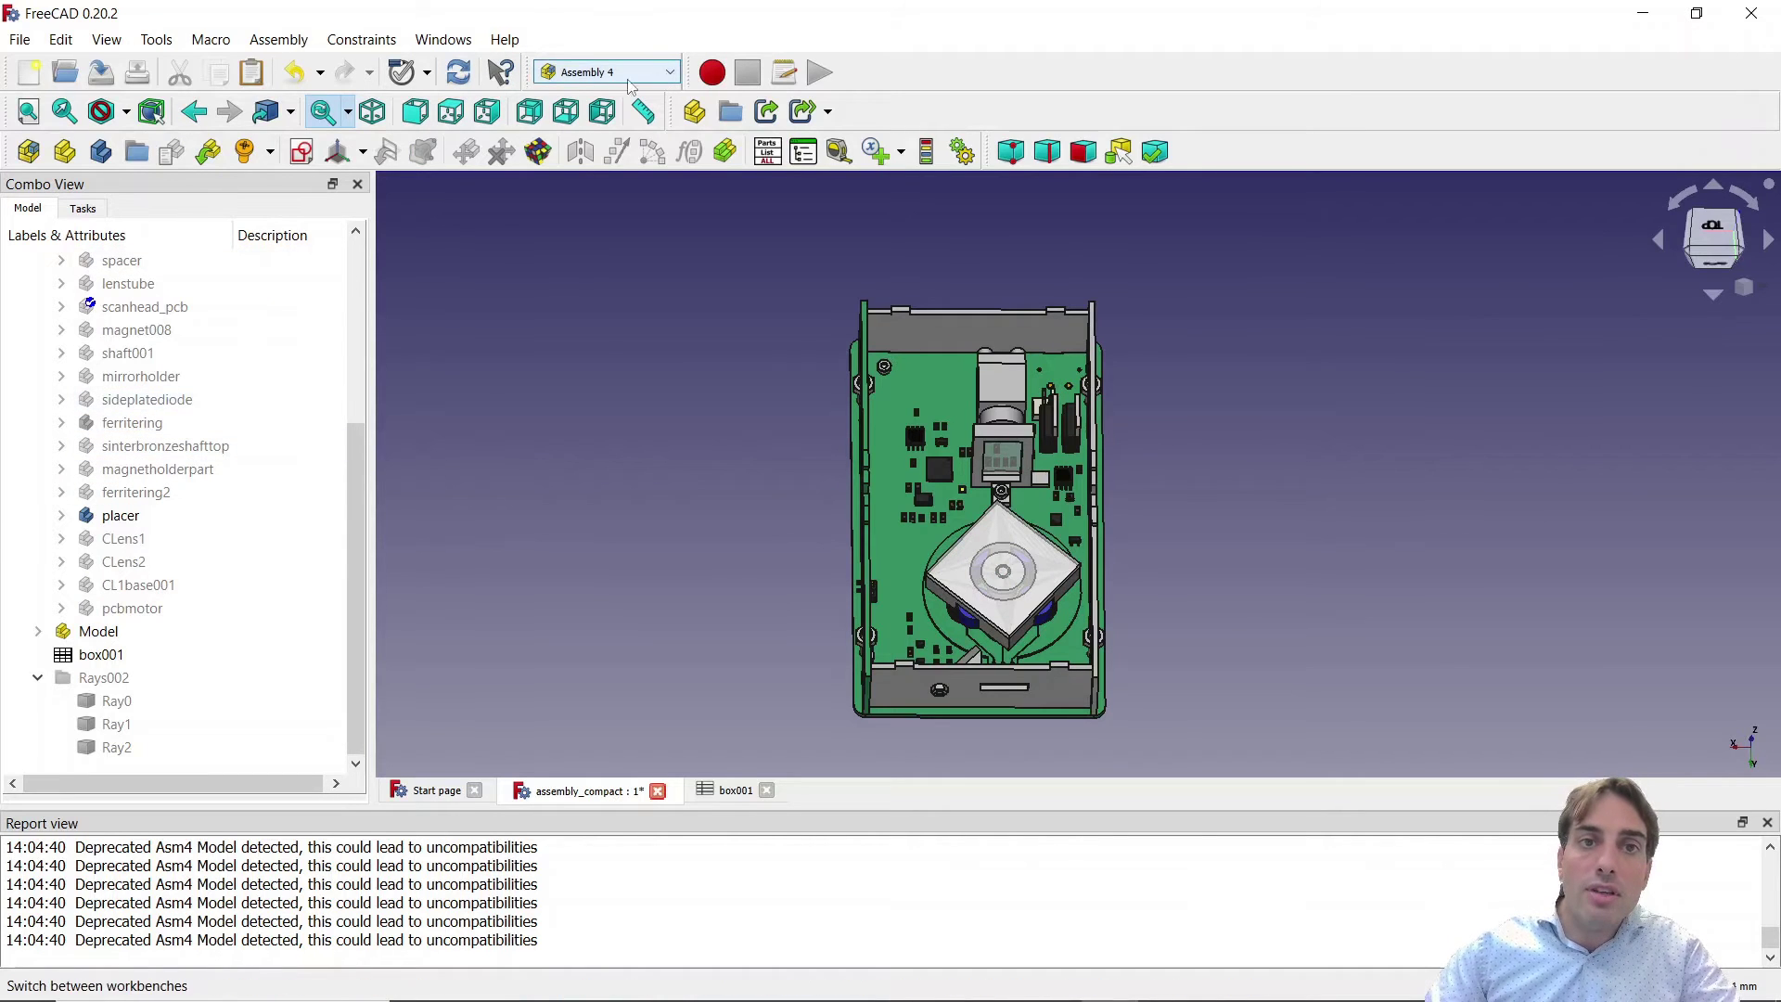
Show the Rays002 group so that Ray0, Ray1 and Ray2 are drawn through the assembly
scroll(221, 352, "up", 4)
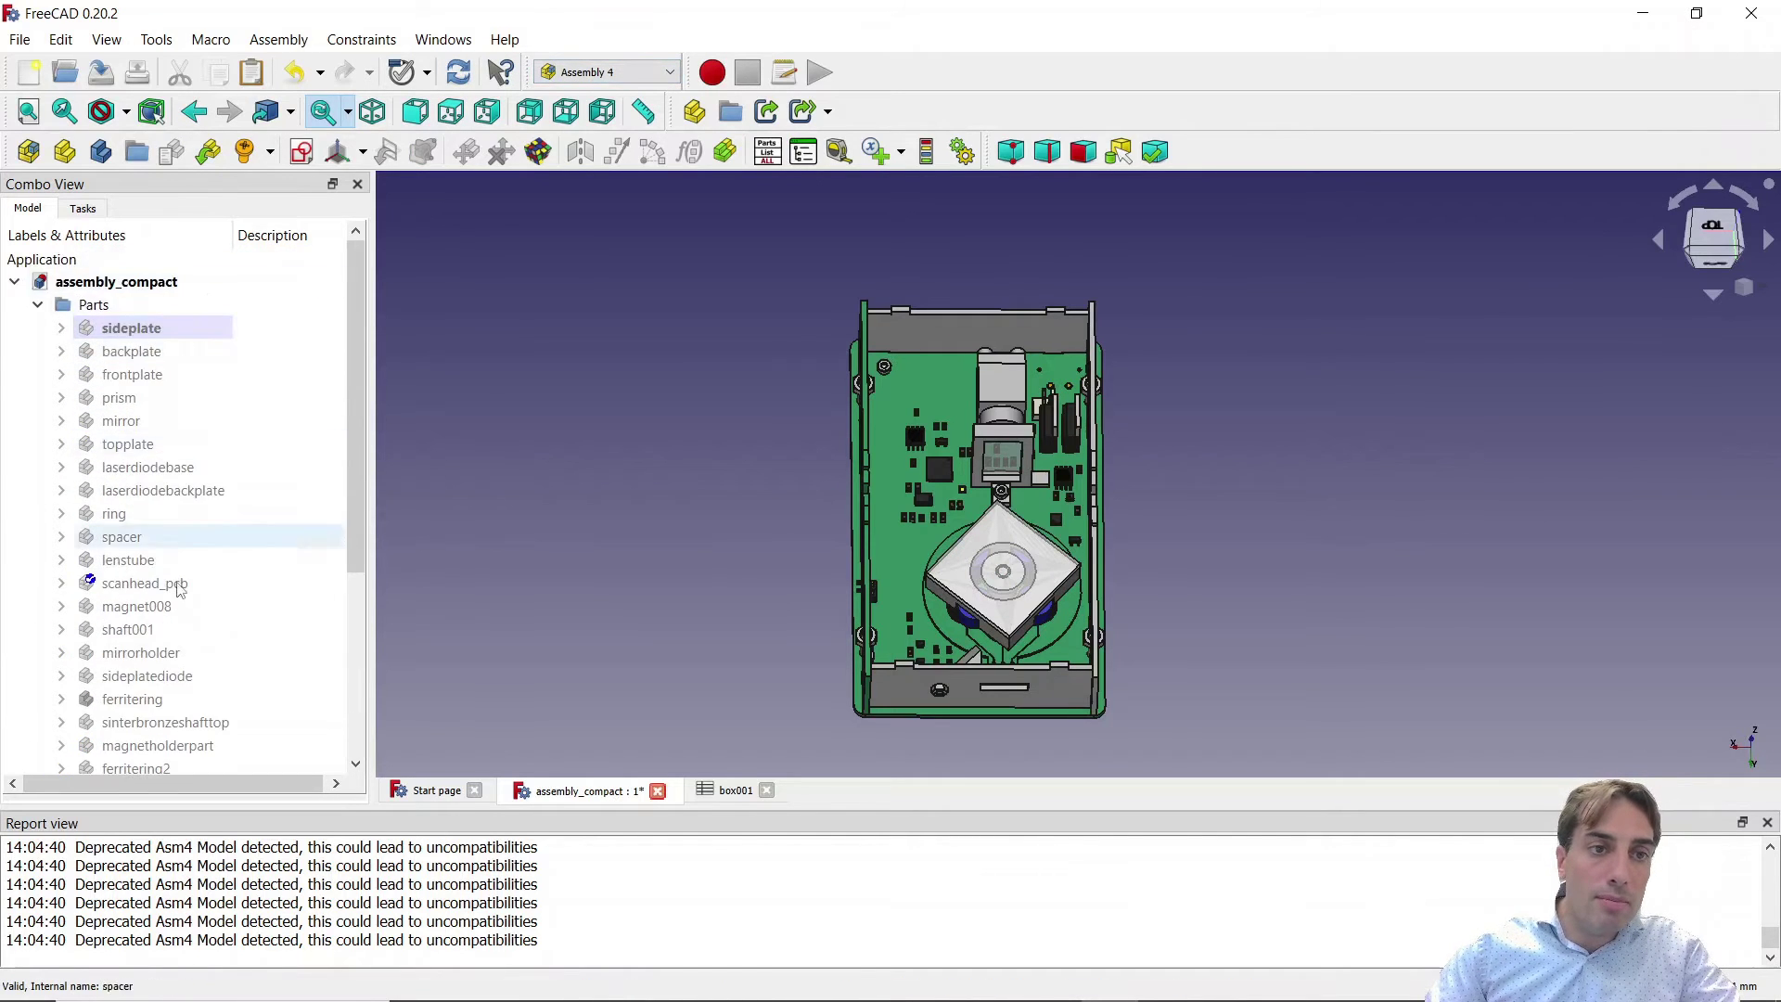
scroll(192, 582, "down", 4)
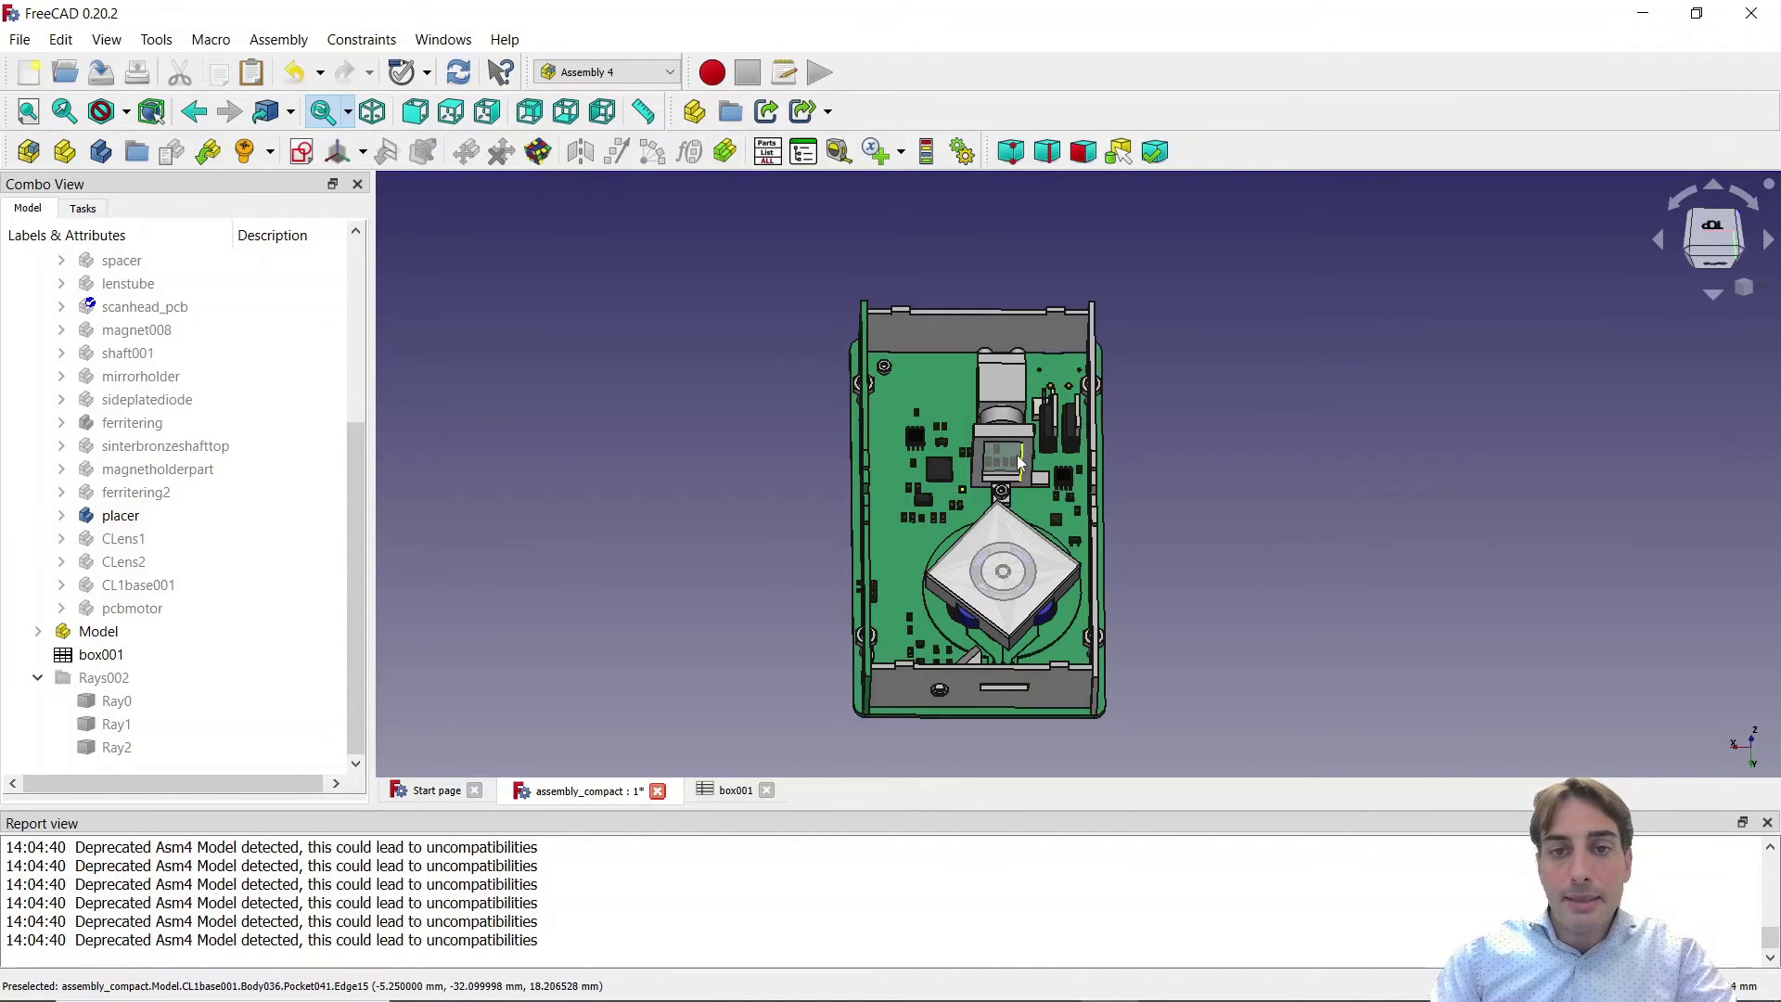
left_click(87, 678)
key("space")
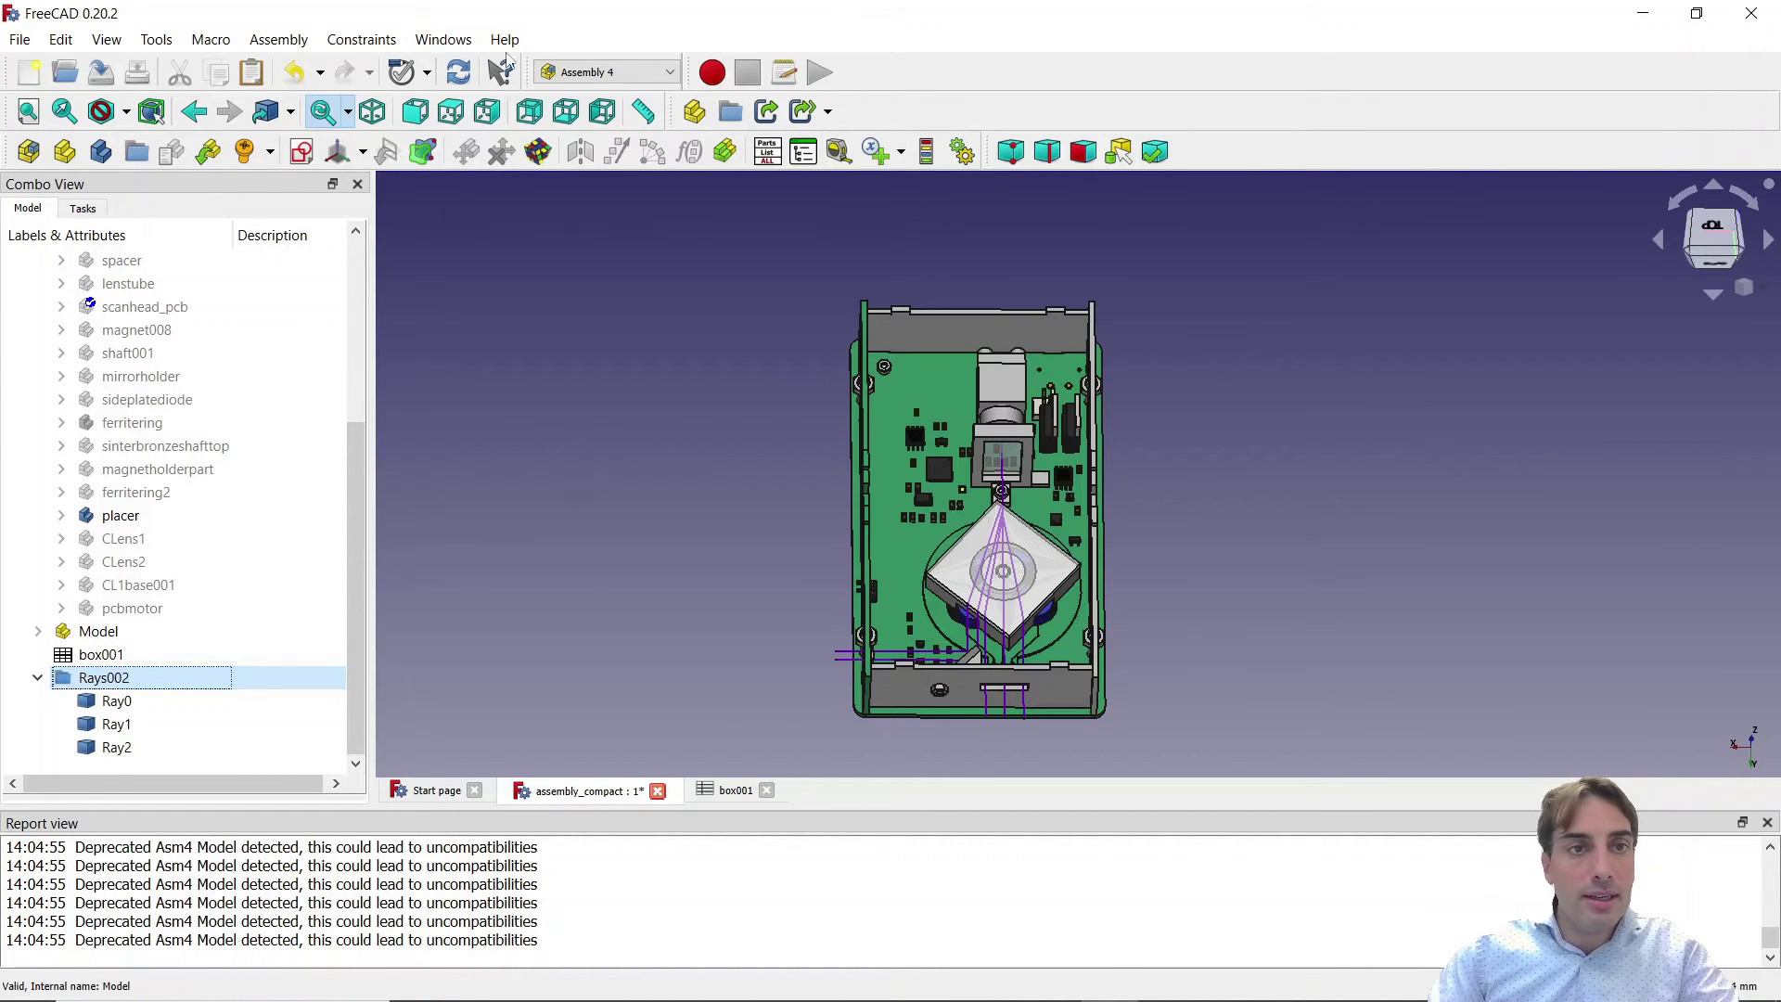
left_click(157, 40)
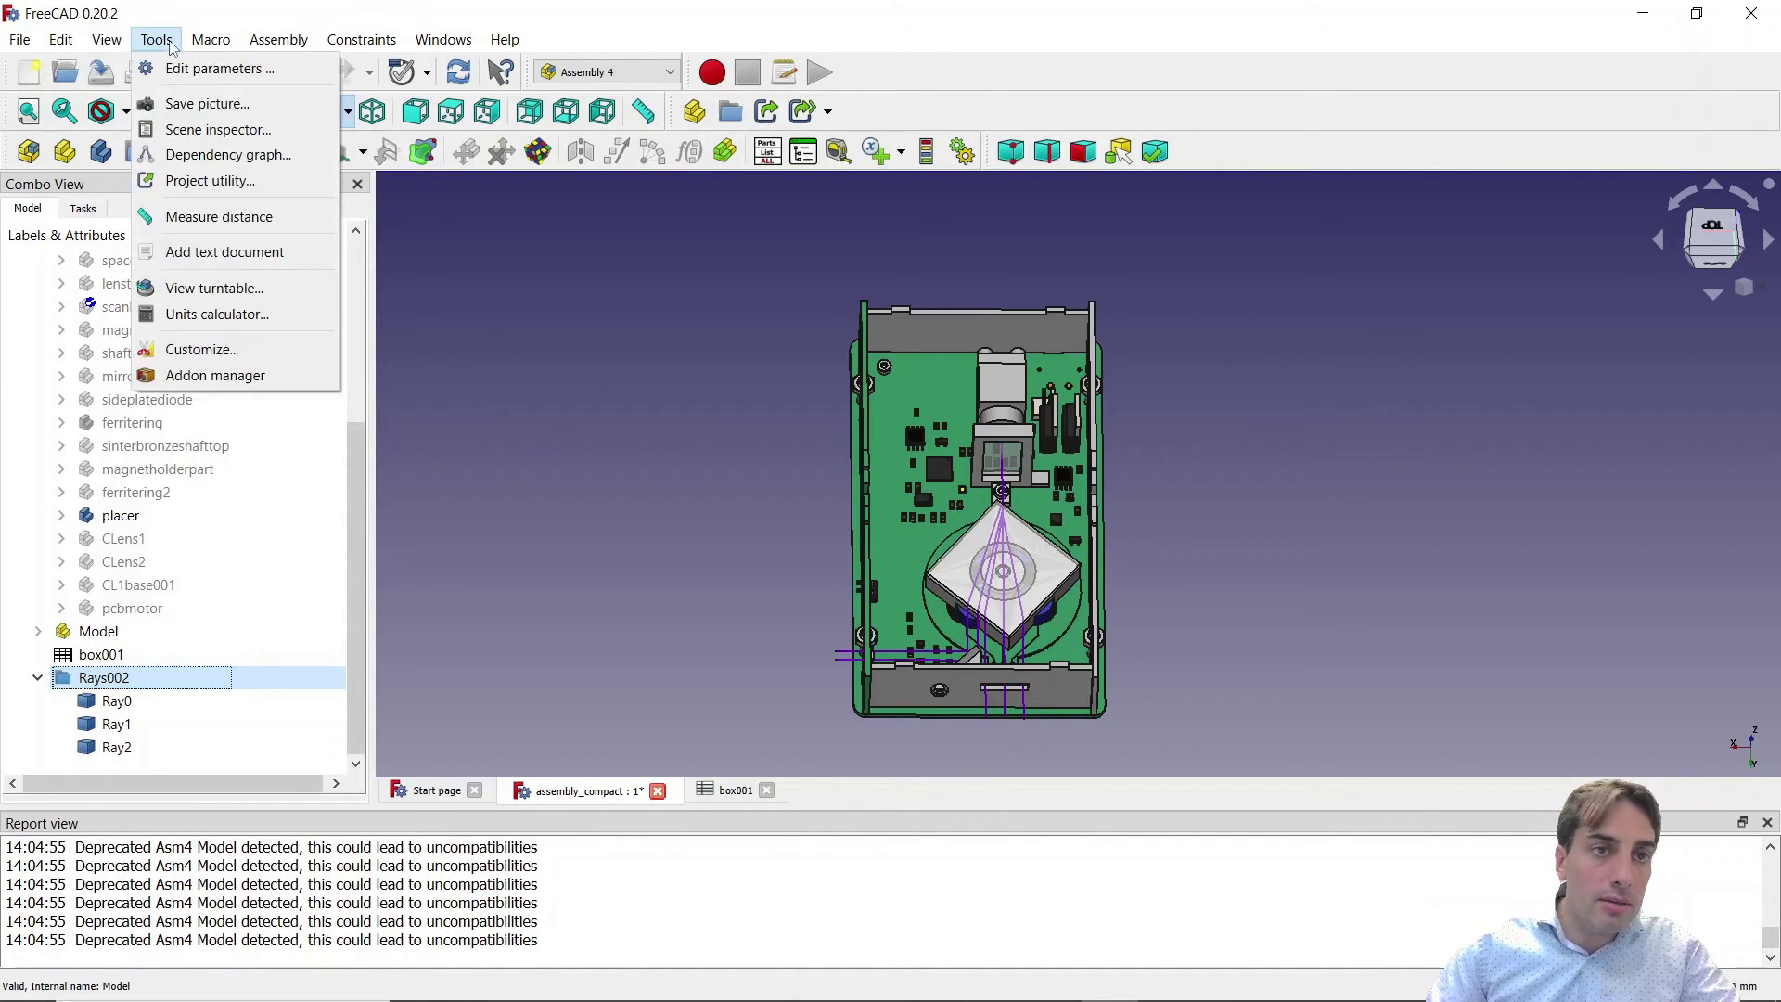
left_click(705, 31)
left_click(635, 73)
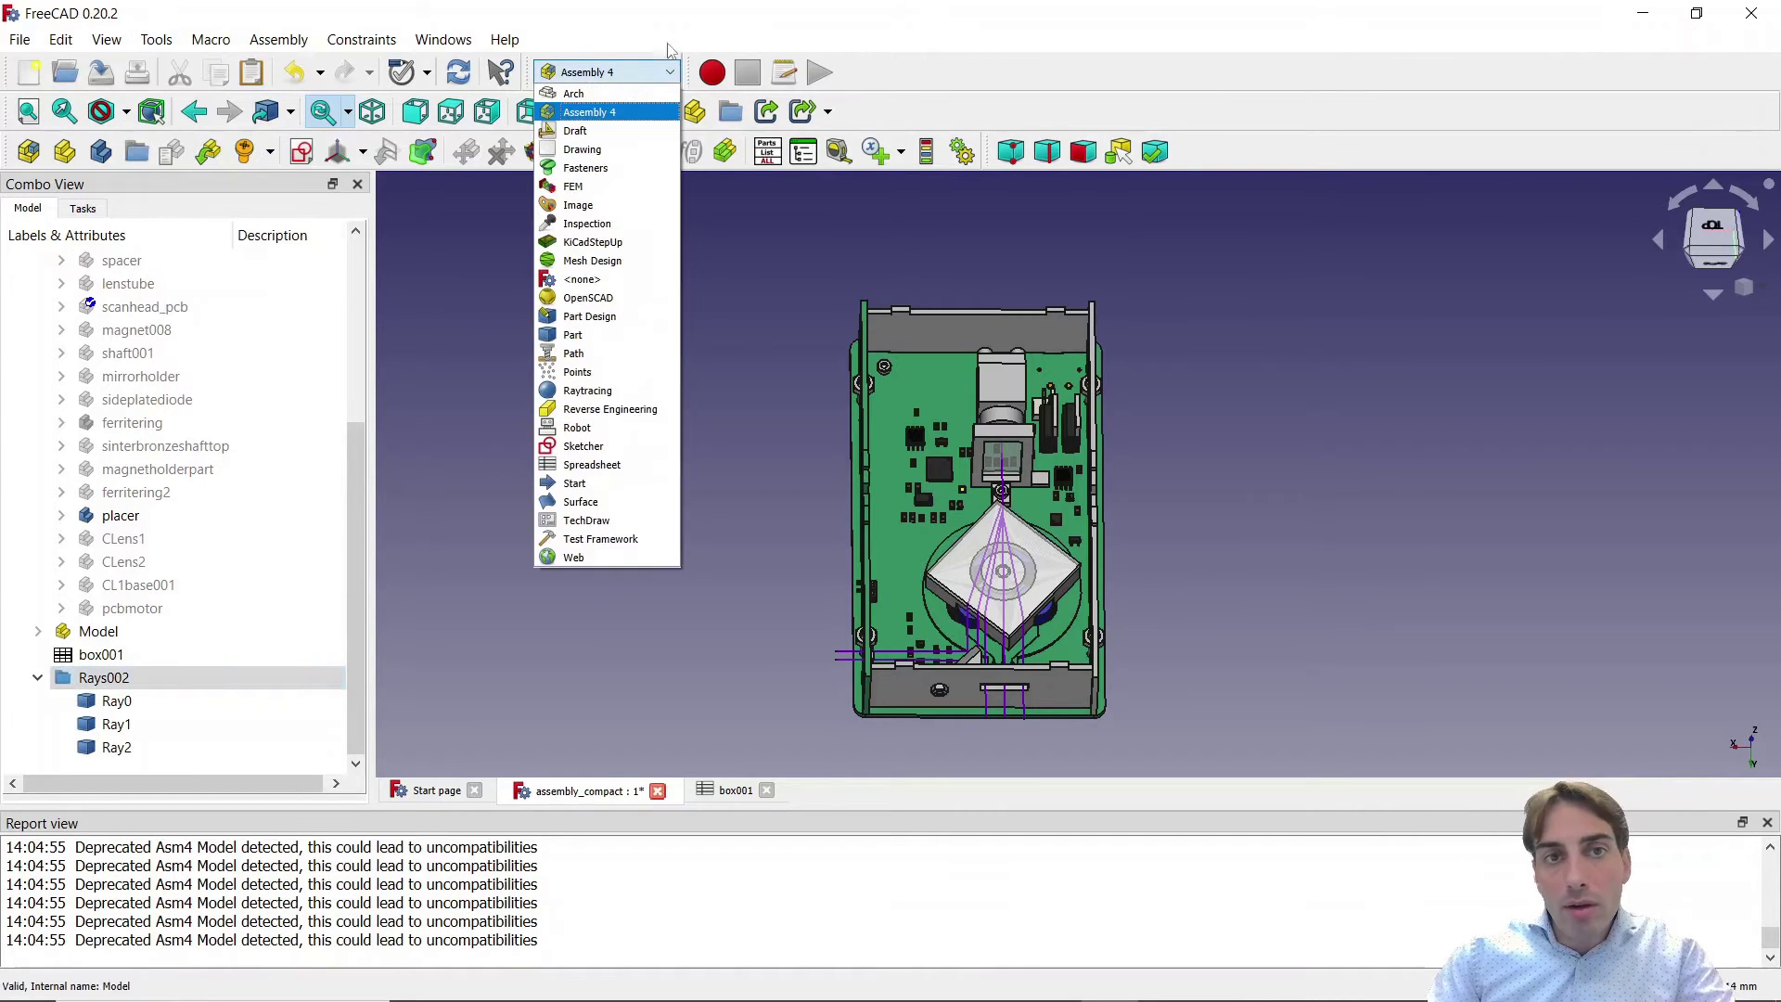
key("Escape")
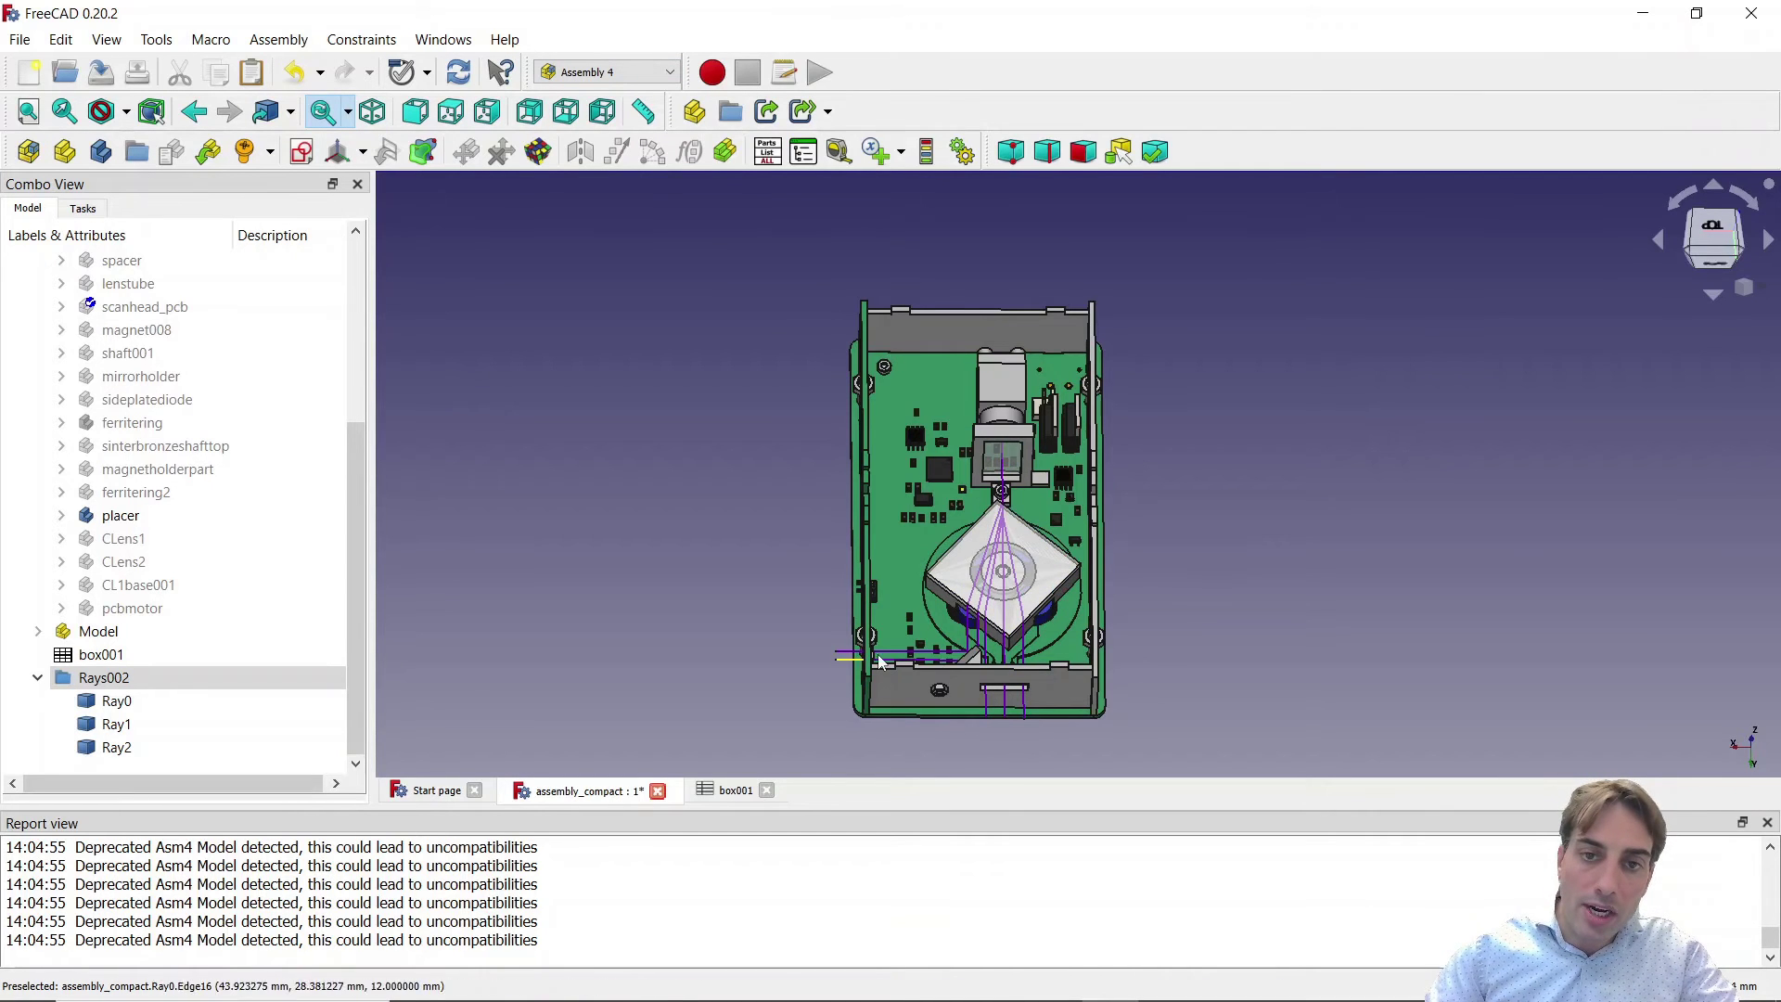
Examine the prism, the motor board beneath it and the laser ray paths in the assembly from a closer, tilted view
left_click(1002, 519)
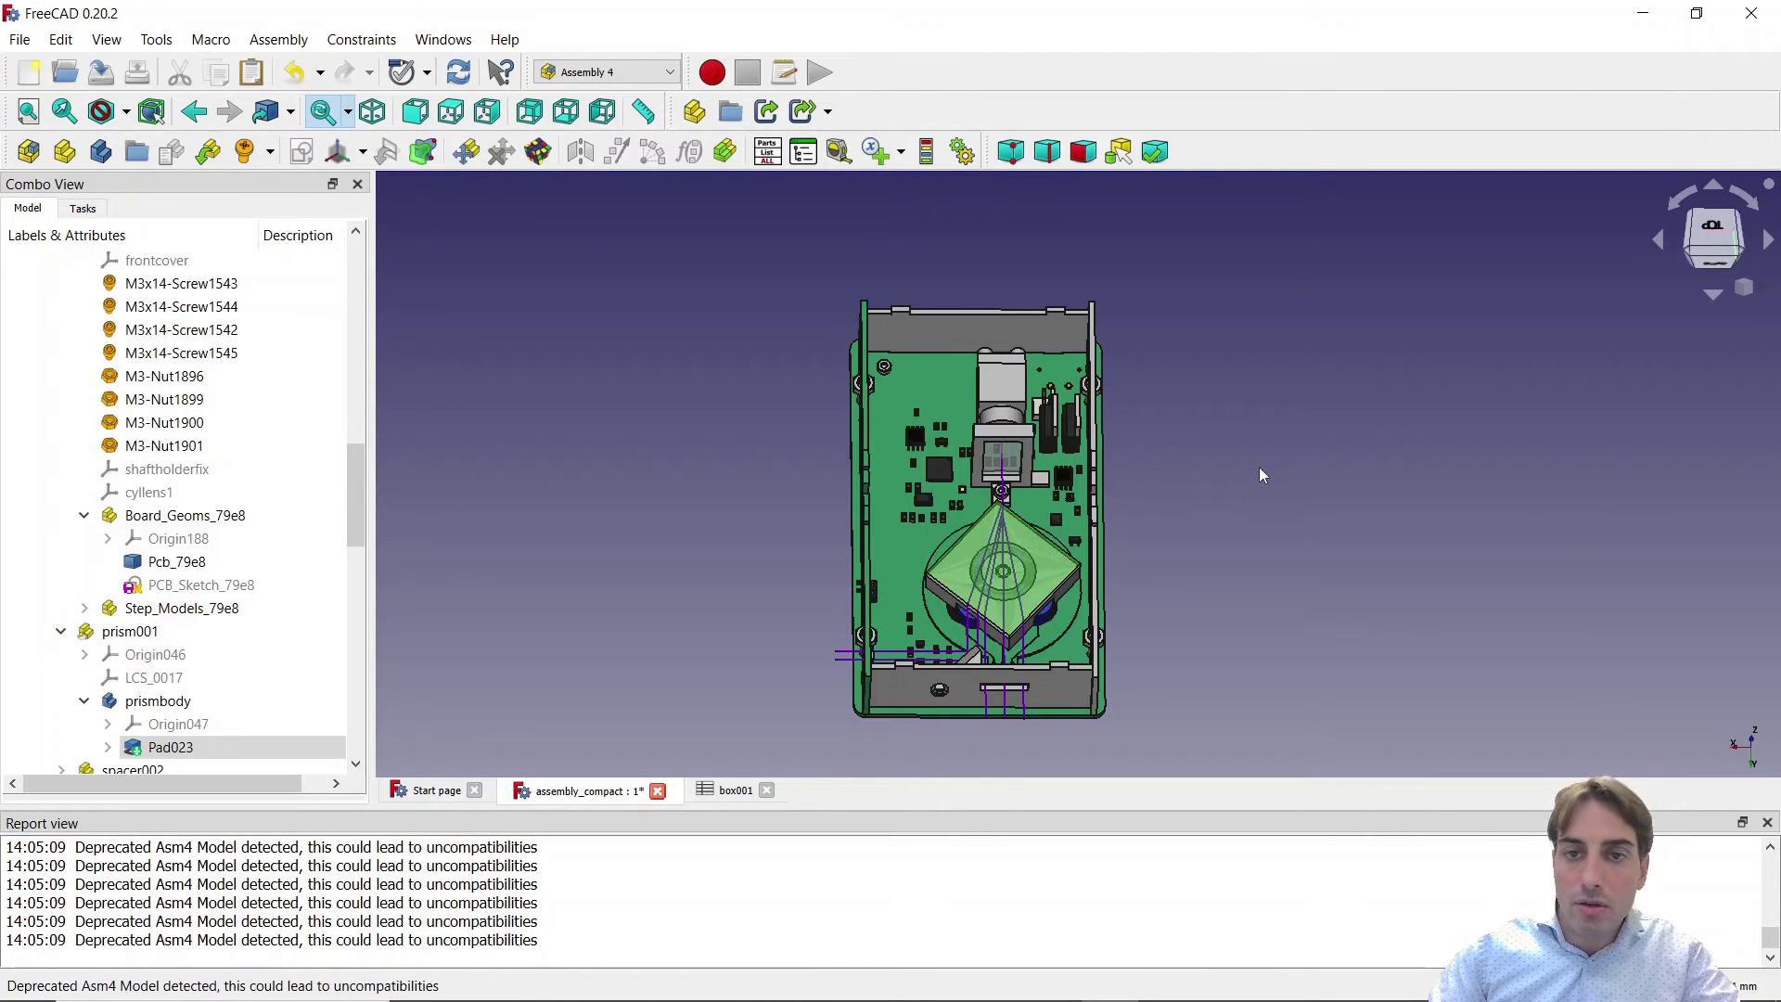
left_click(1240, 457)
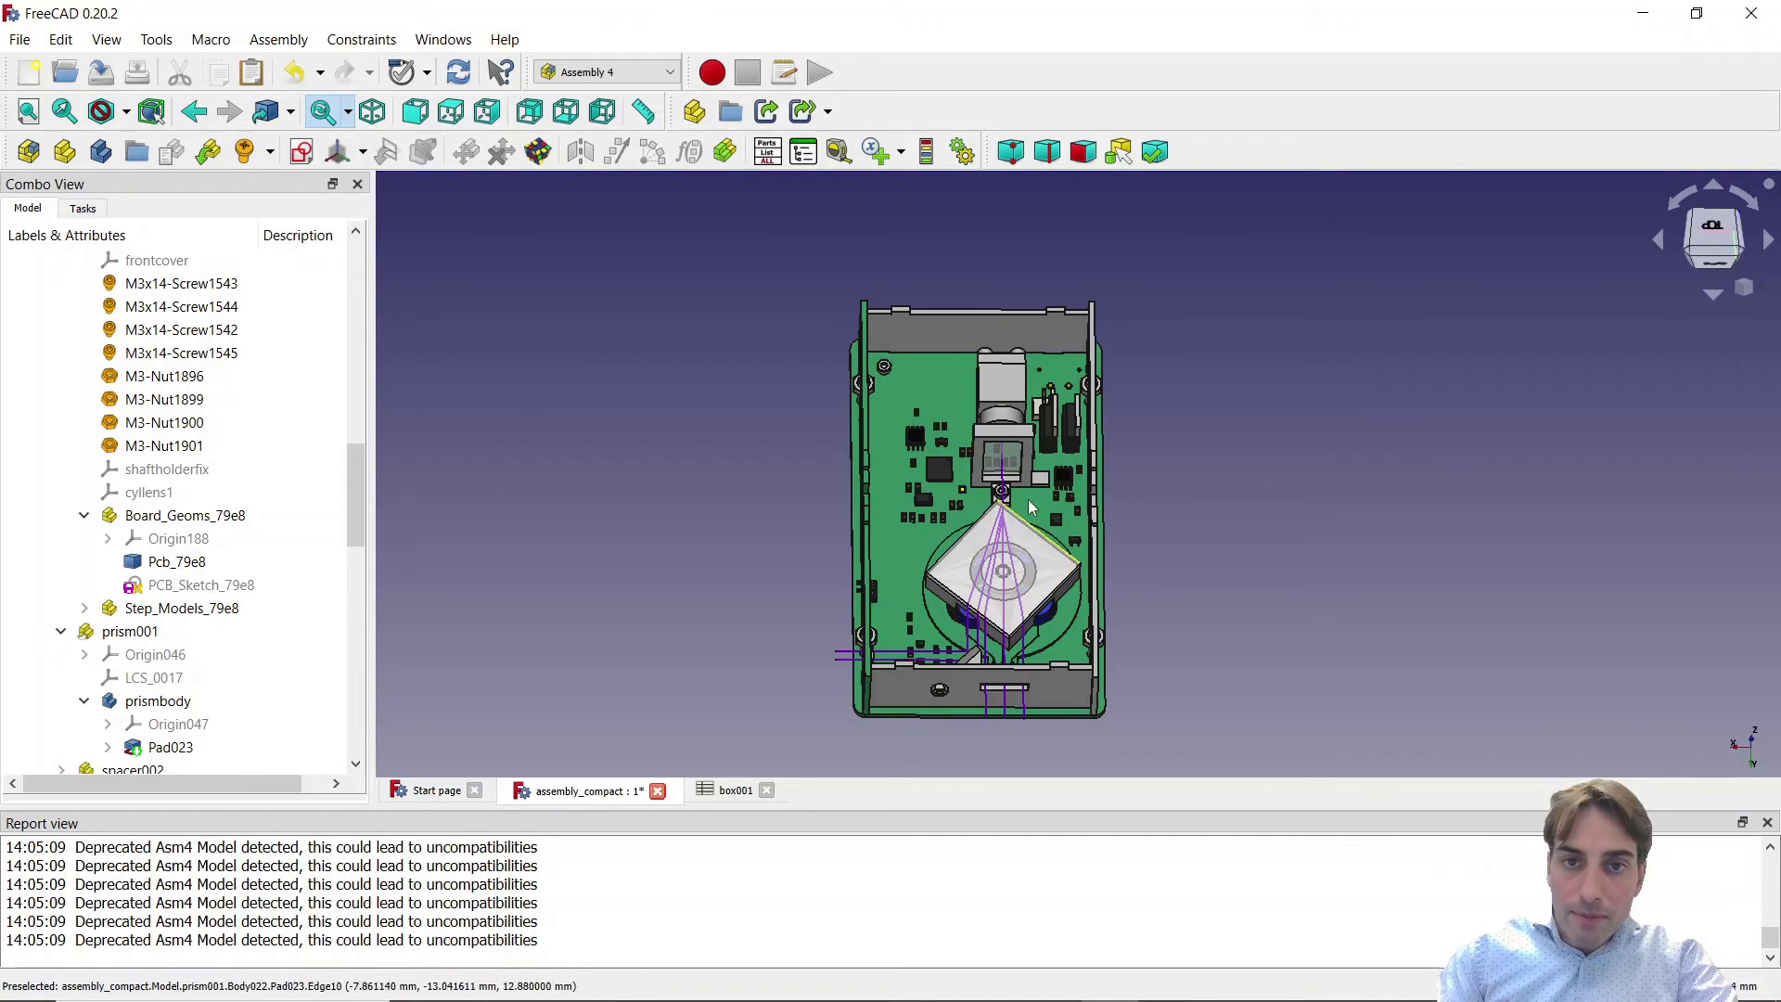
left_click(974, 677)
left_click(928, 670)
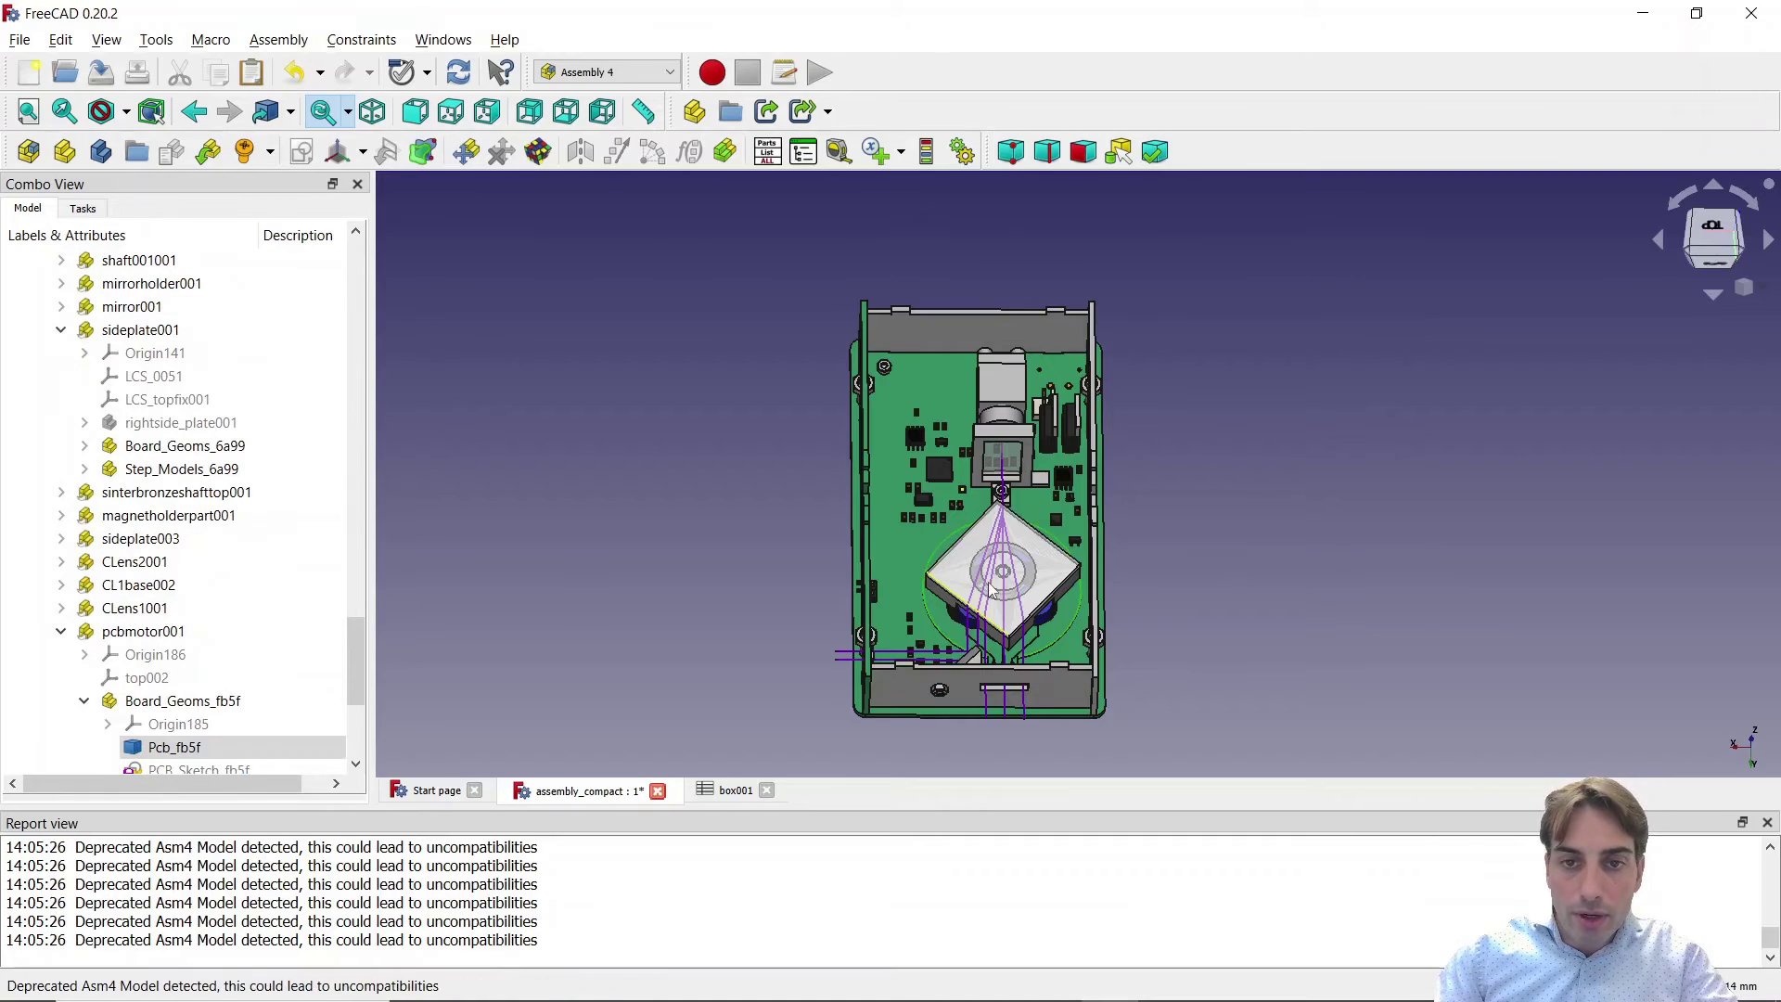
middle_click_drag(927, 670, 881, 656)
scroll(880, 658, "up", 5)
scroll(879, 659, "up", 2)
middle_click_drag(954, 518, 1254, 460)
scroll(1254, 460, "down", 5)
middle_click_drag(1451, 568, 1261, 427)
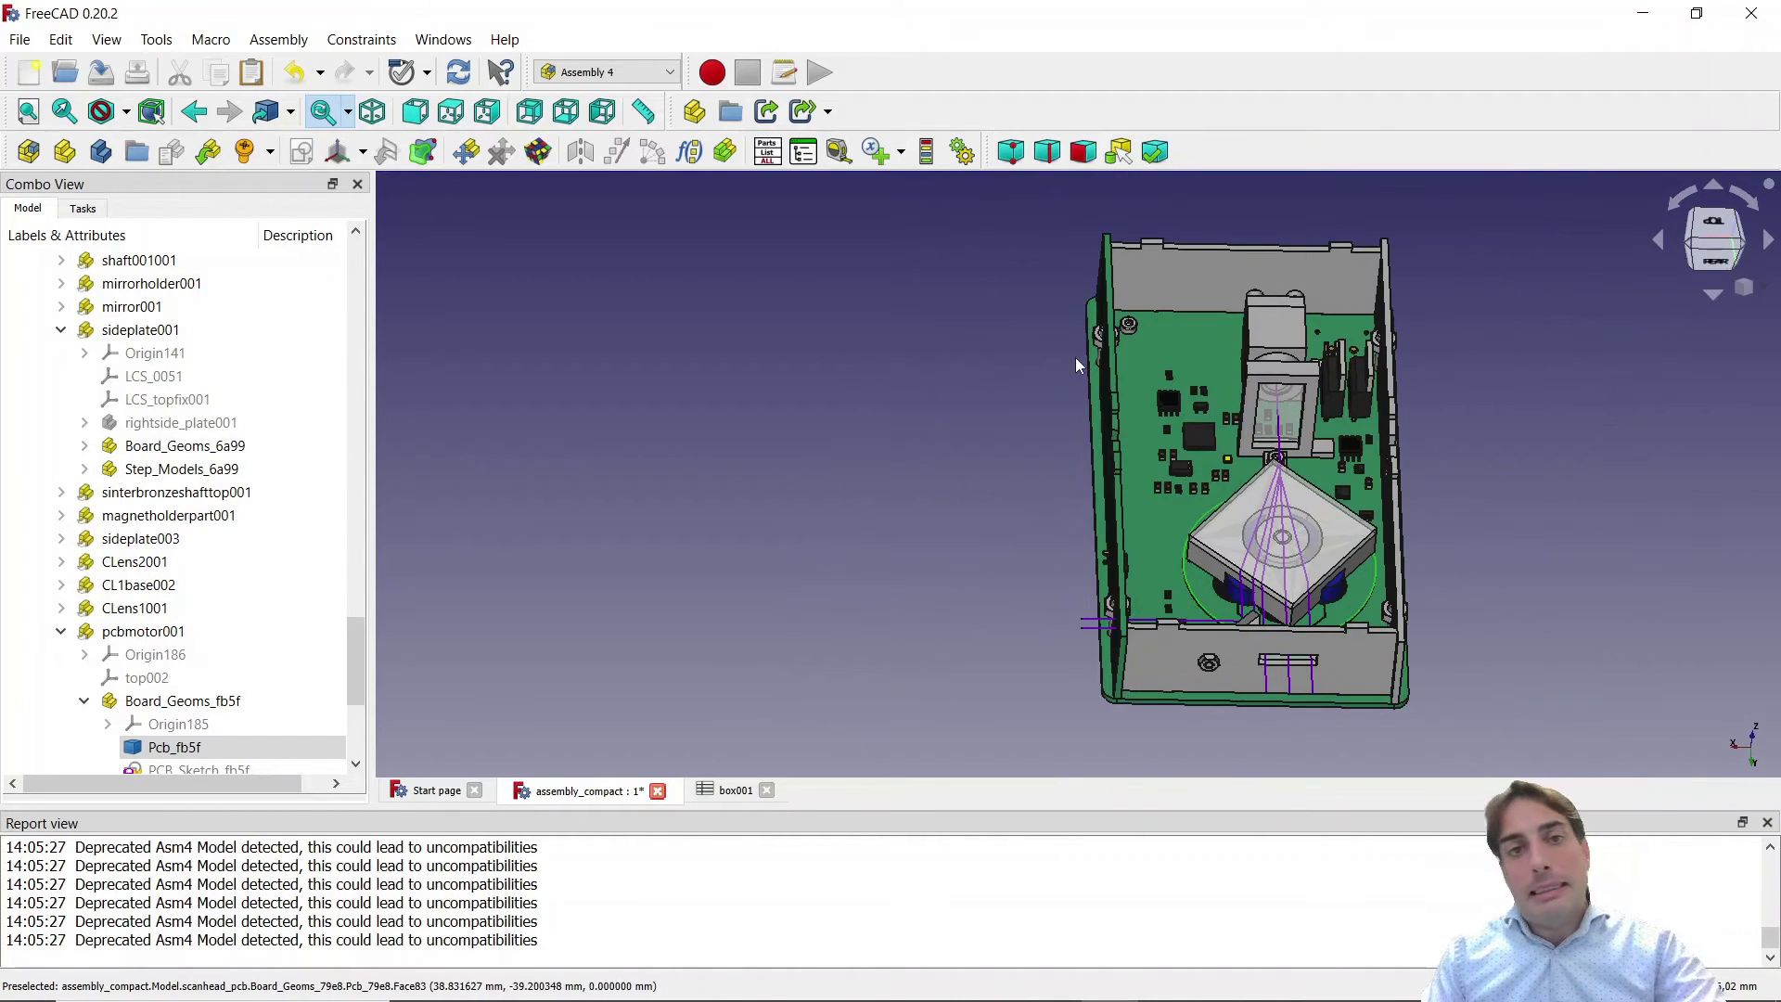
Collapse pcbmotor001, sideplate001, frontplate002, backplate002 and the whole Model assembly in the model tree
left_click(60, 631)
scroll(117, 408, "up", 1)
left_click(61, 400)
scroll(90, 408, "up", 4)
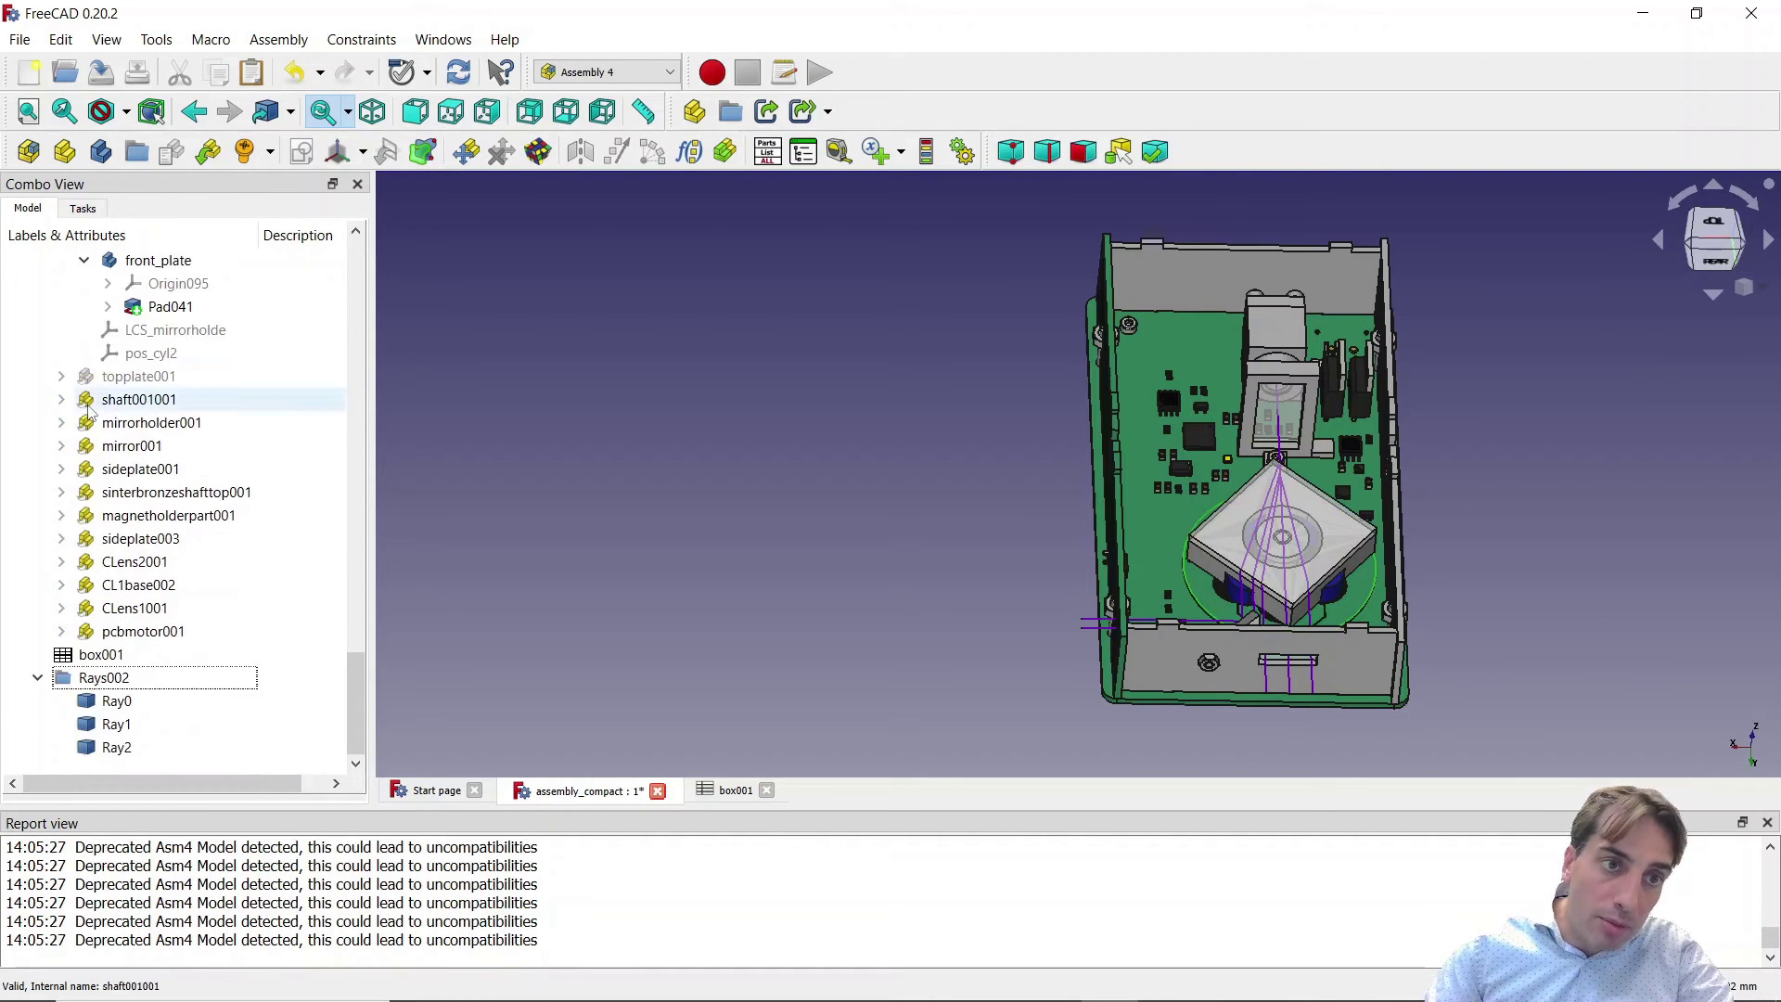
left_click(61, 399)
scroll(75, 482, "up", 5)
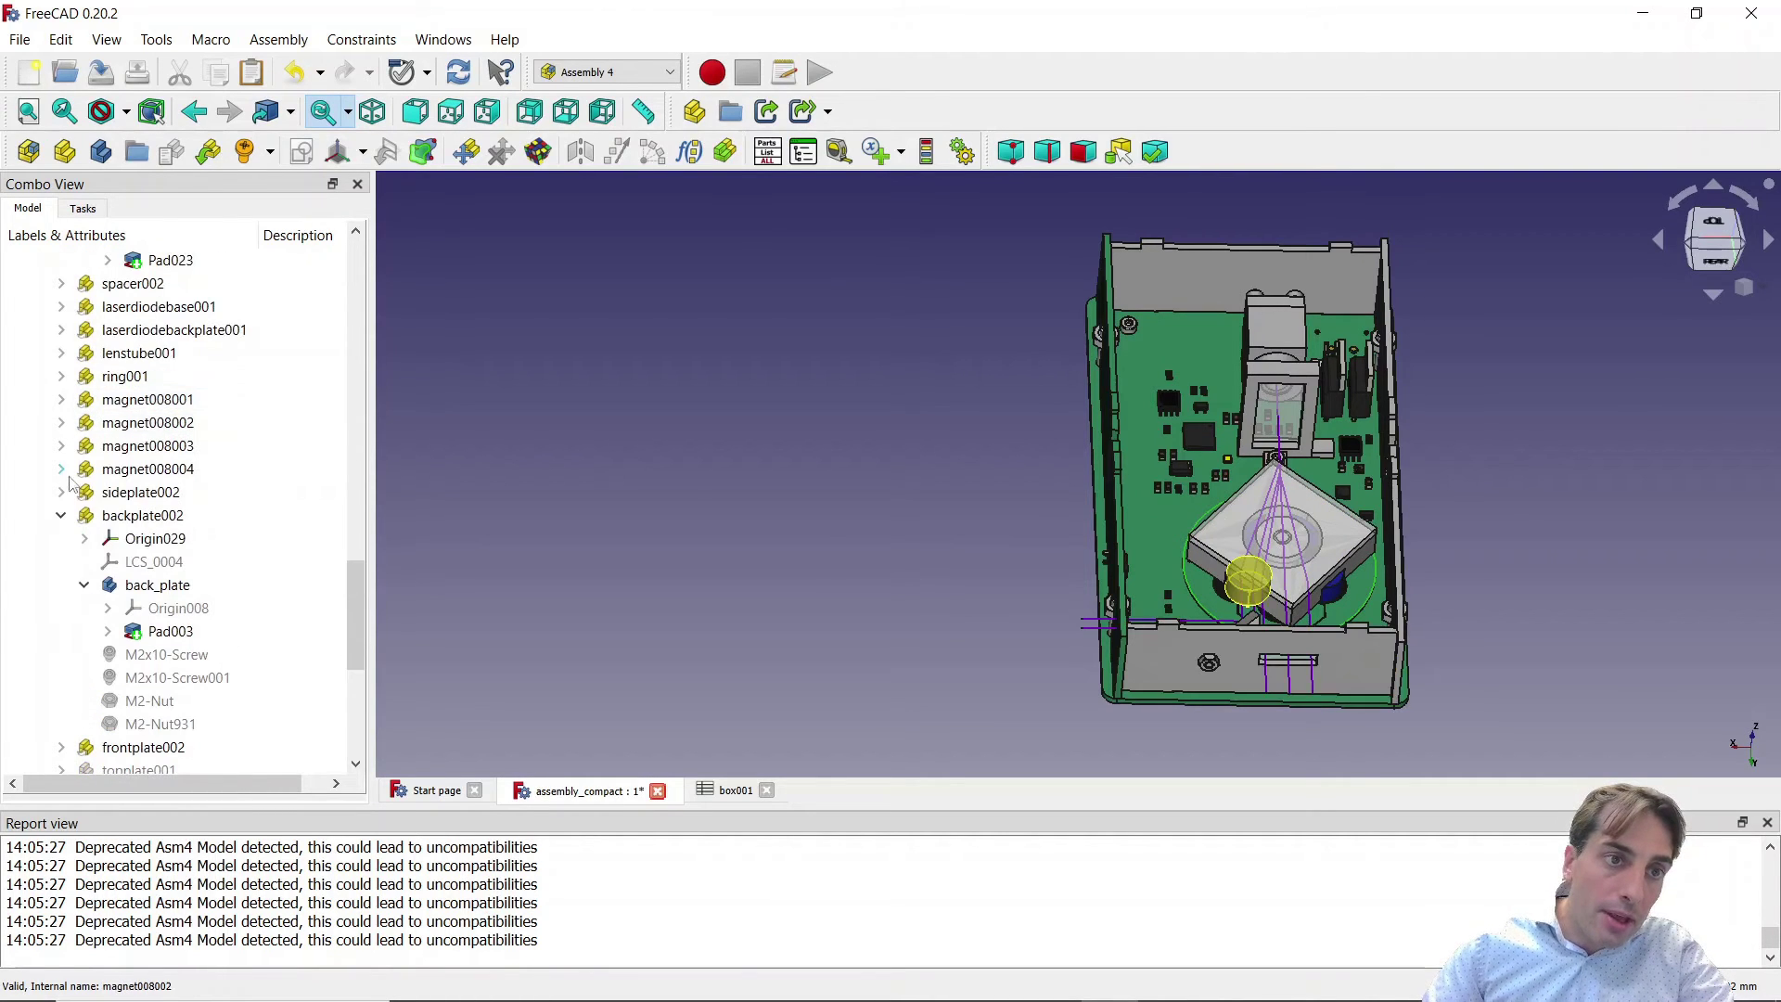
left_click(62, 515)
scroll(57, 417, "up", 10)
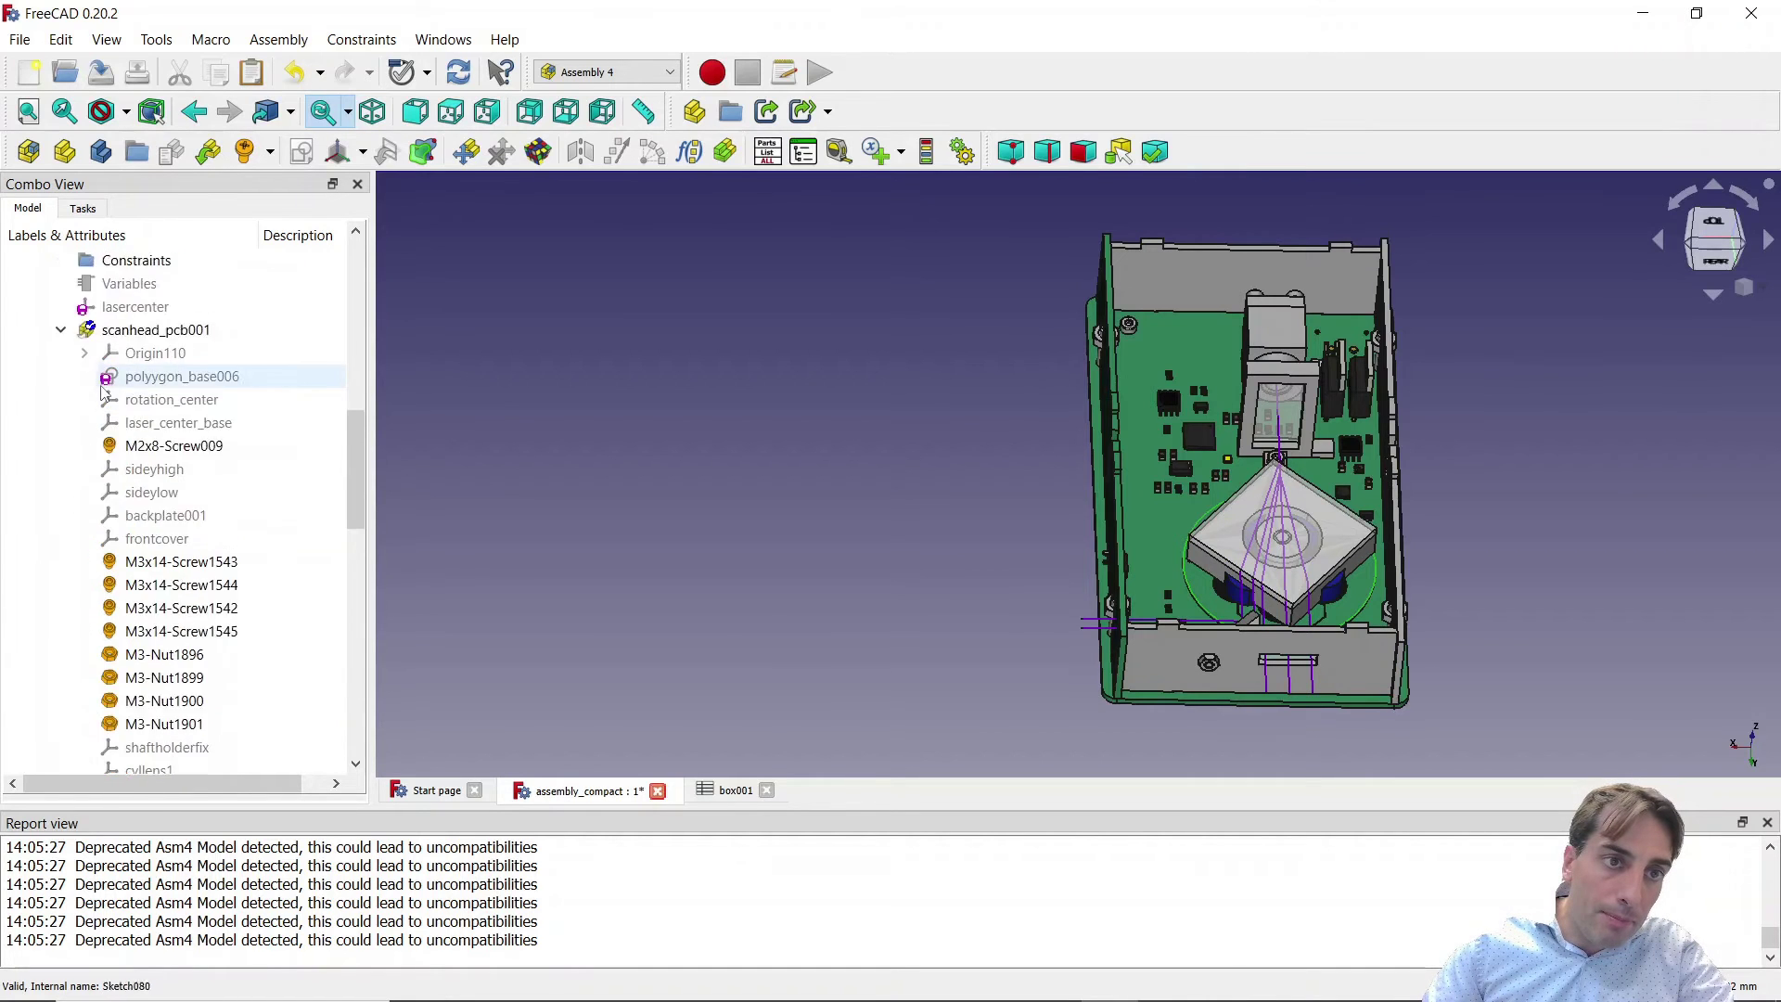
left_click(37, 399)
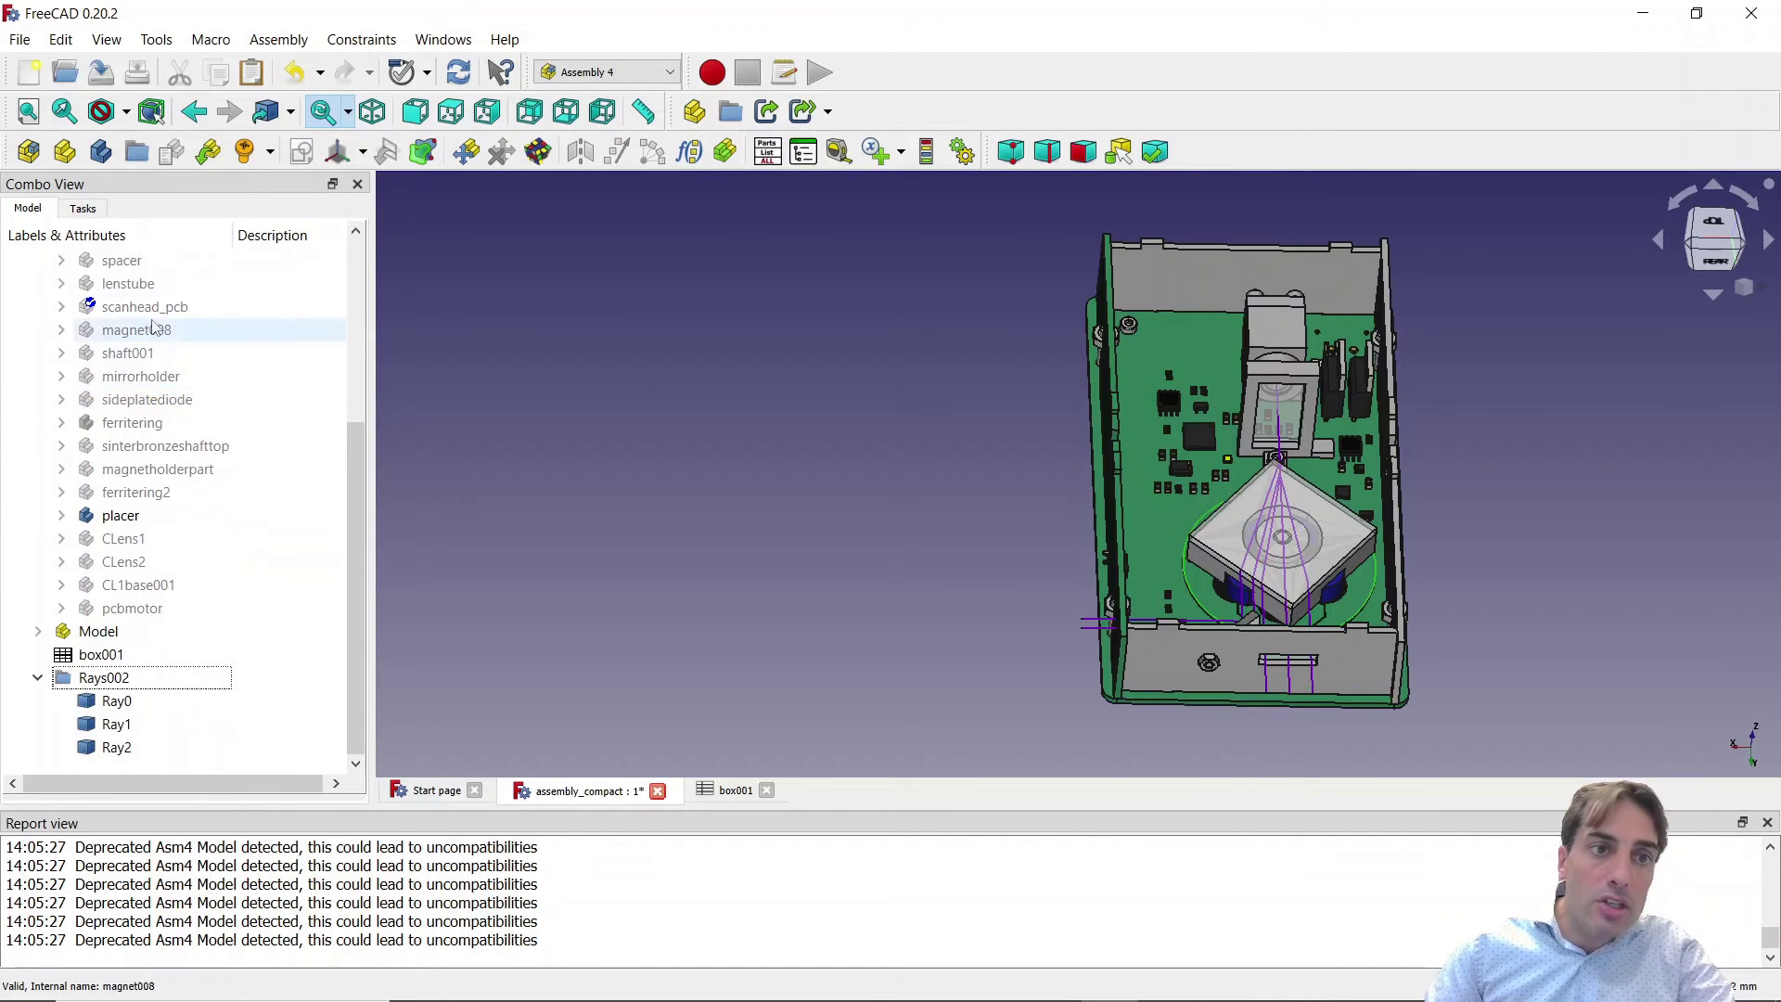
Inspect the contents of shaft001 and its shaftbody, collapse shaft001 again, and look over the other parts in the model tree
left_click(61, 353)
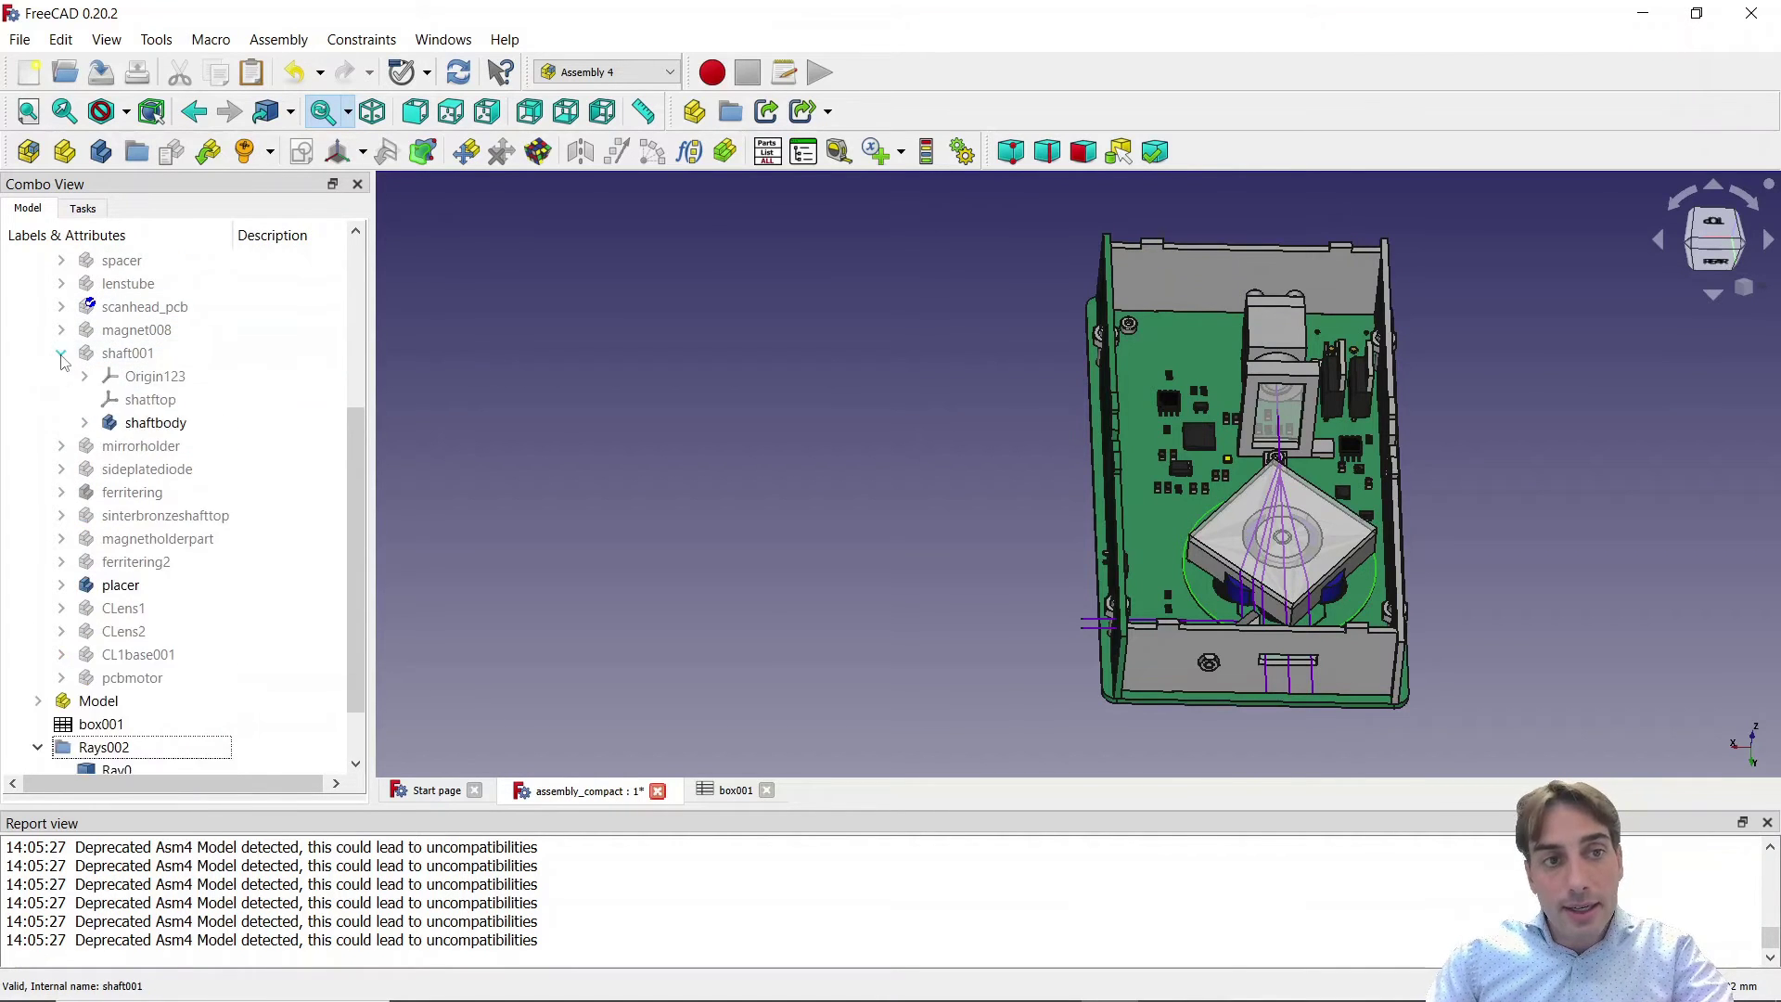
left_click(84, 423)
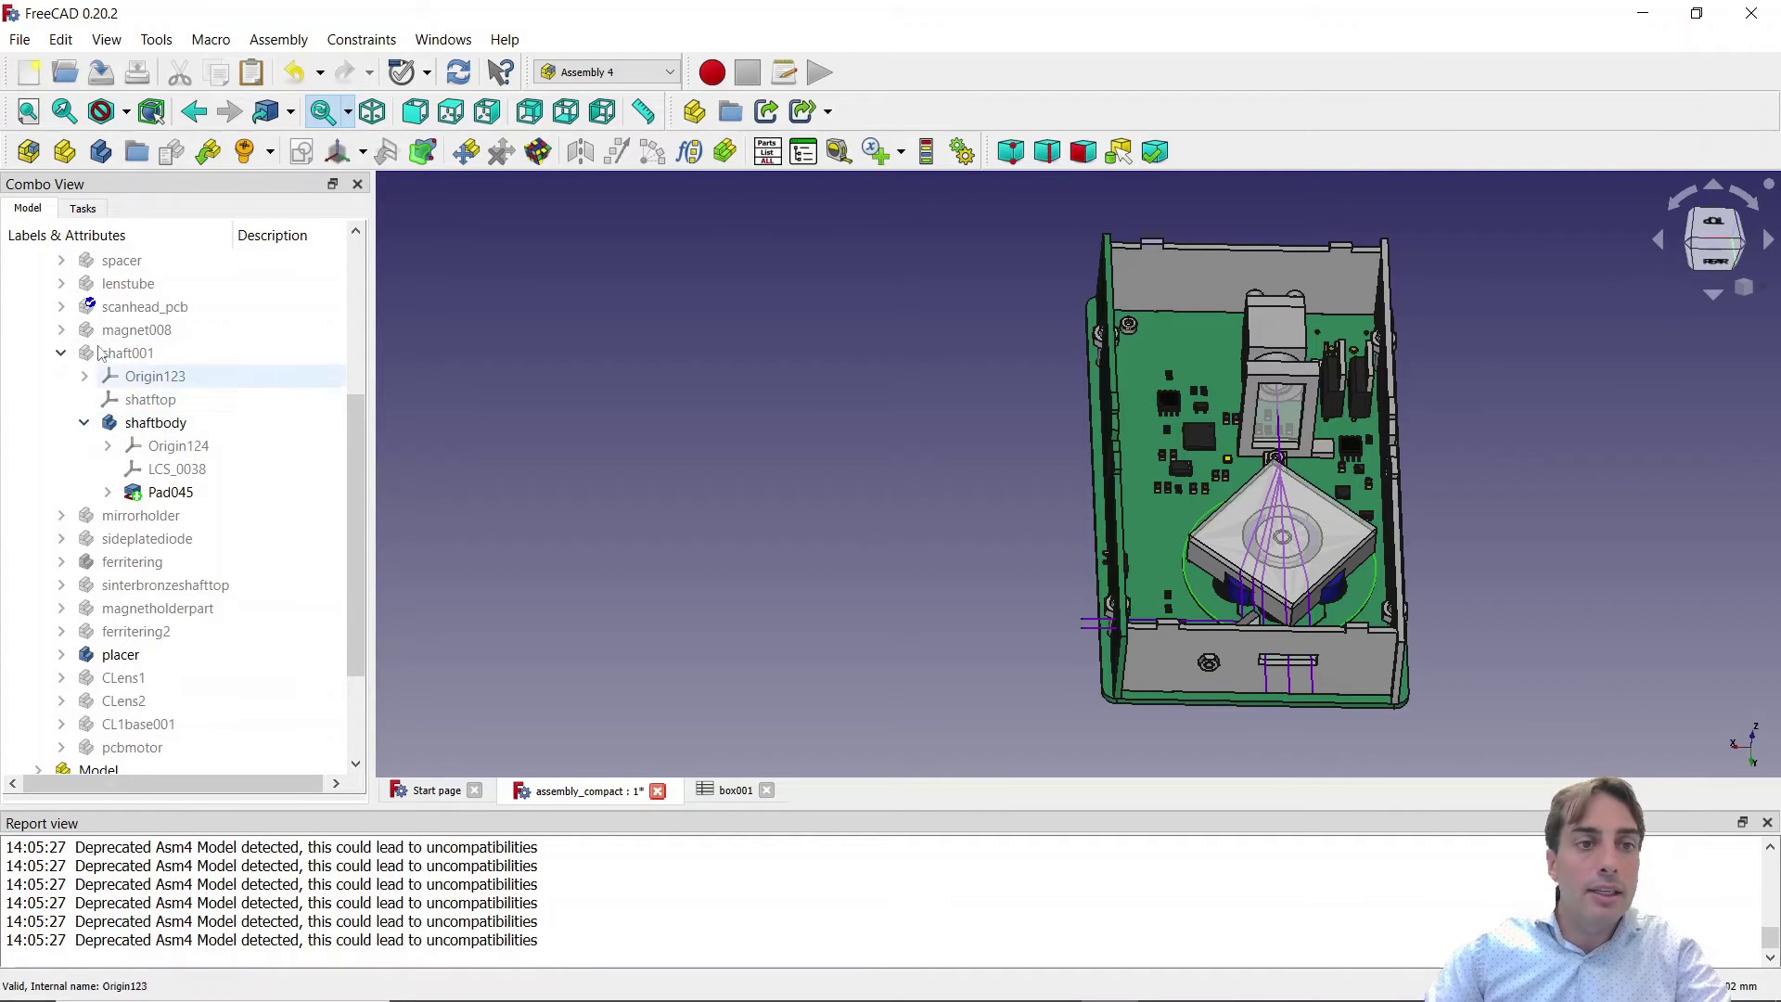
scroll(246, 538, "down", 2)
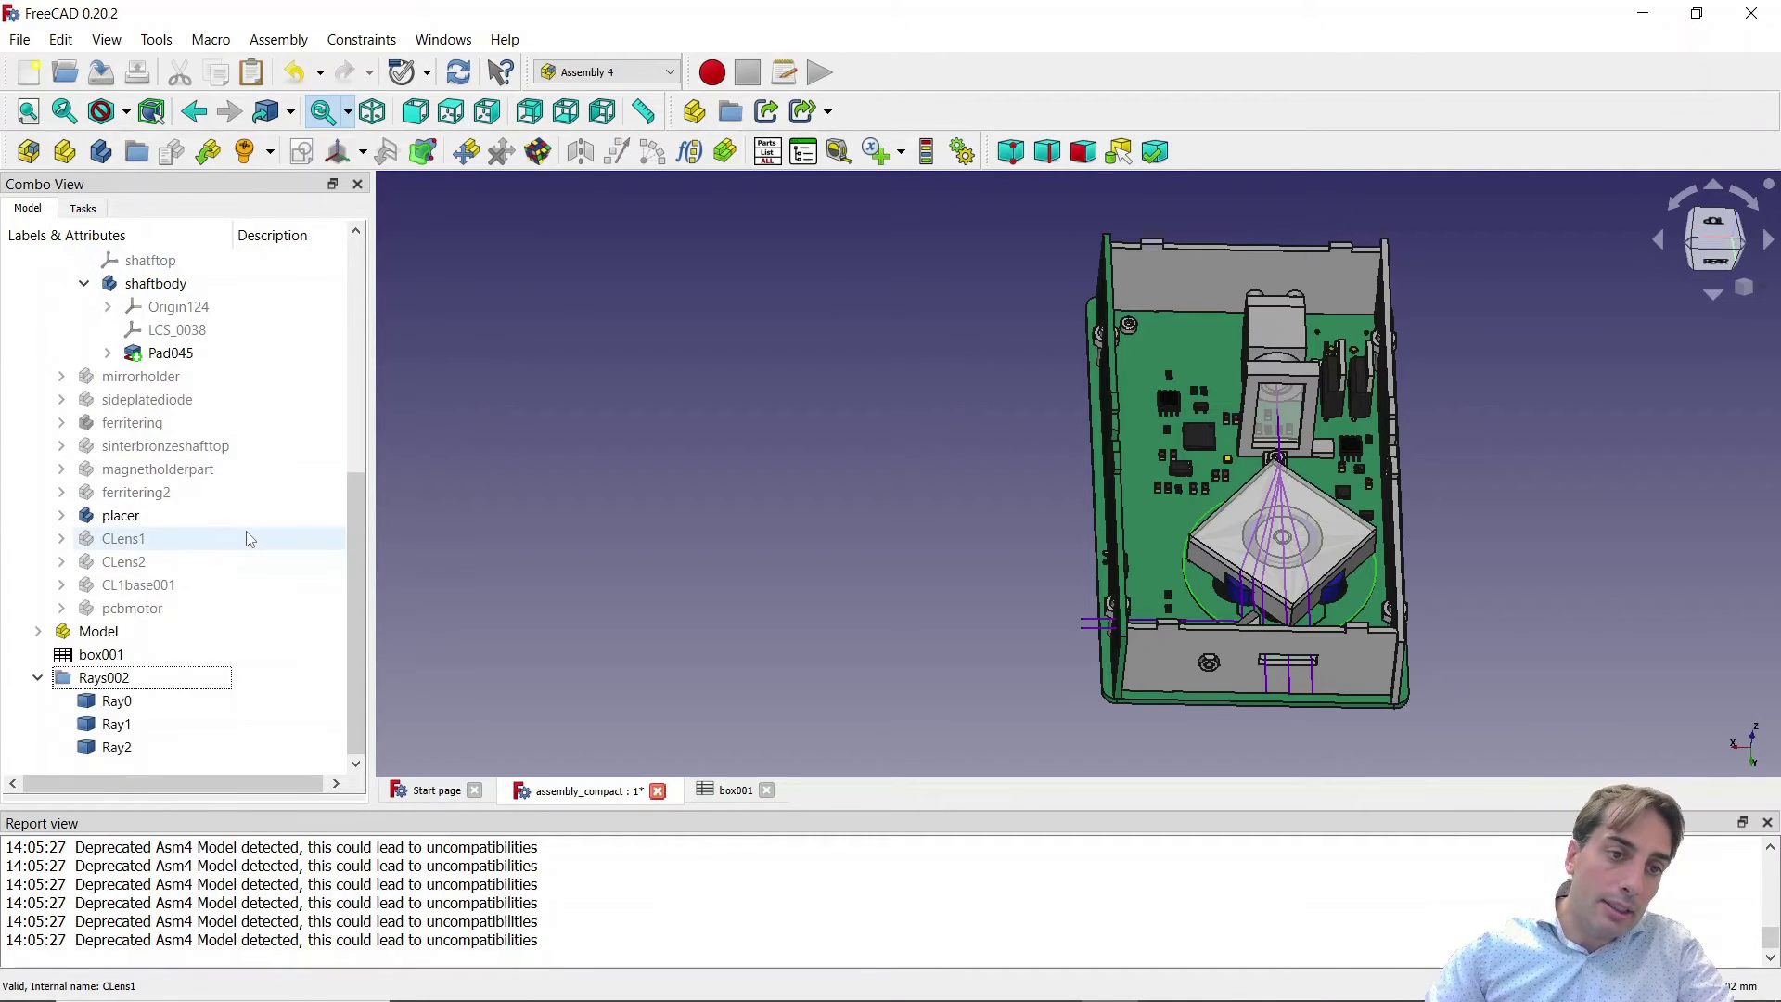
scroll(240, 519, "up", 6)
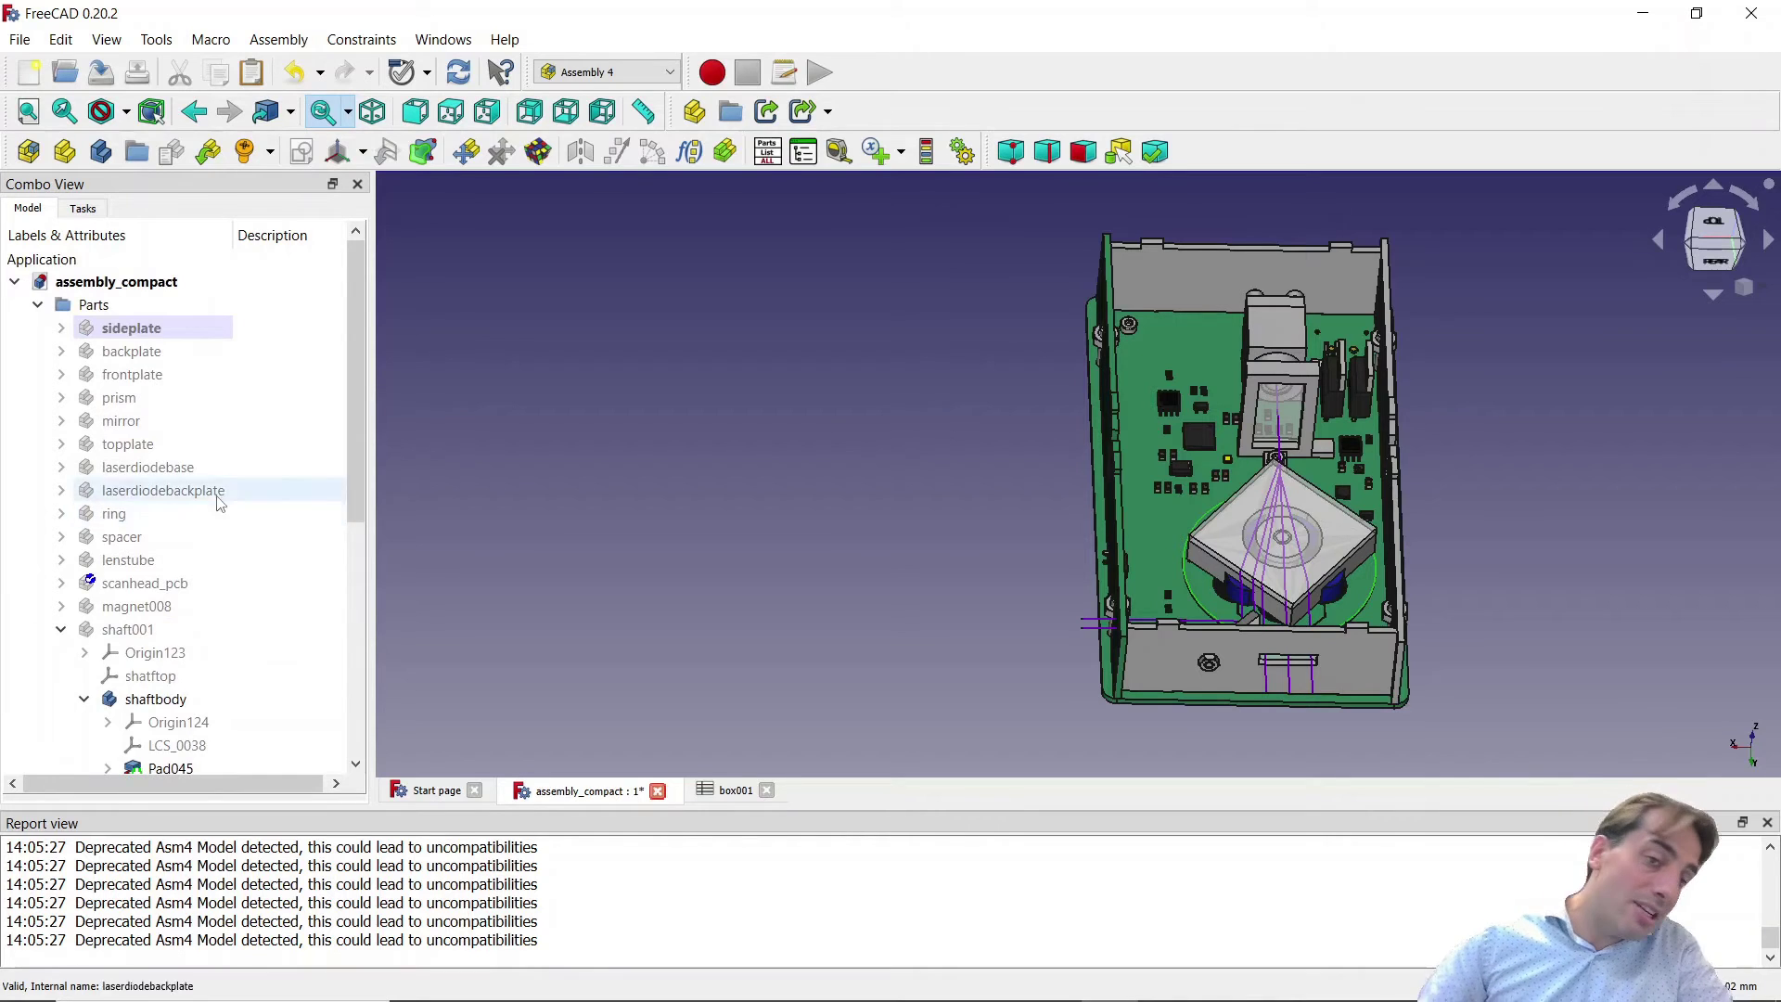
scroll(234, 517, "down", 5)
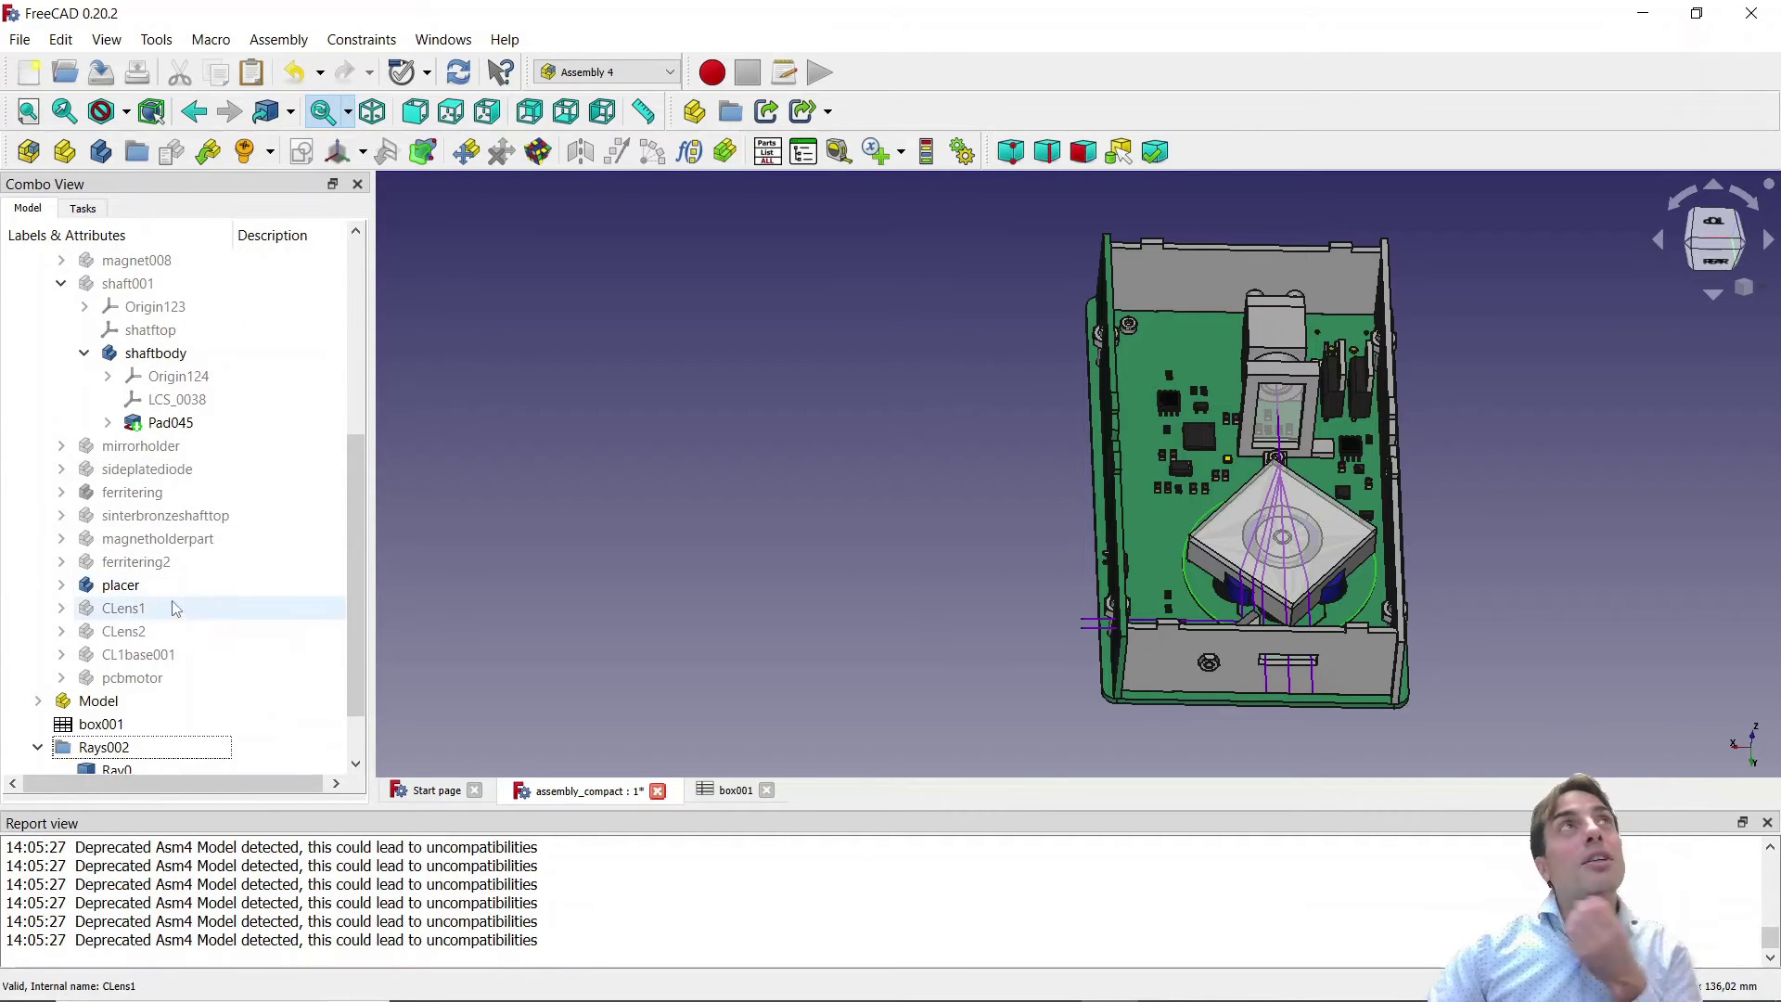
scroll(167, 501, "down", 1)
scroll(243, 371, "up", 4)
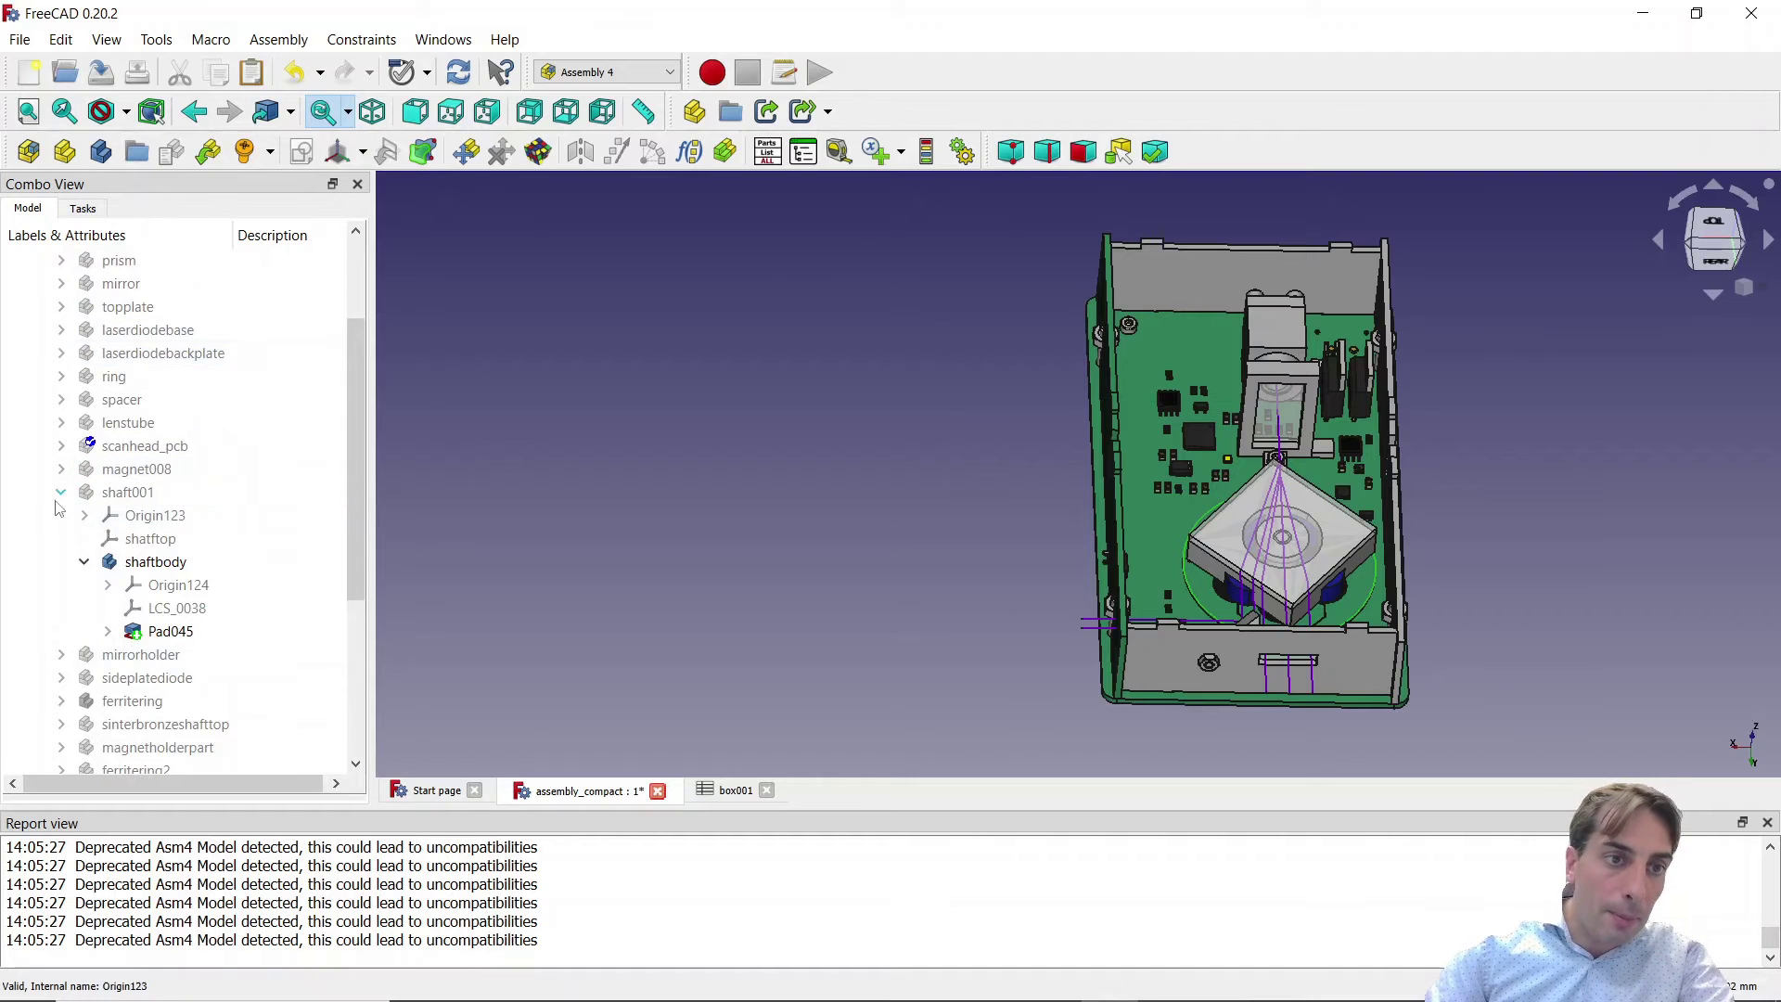
left_click(60, 491)
scroll(111, 473, "down", 2)
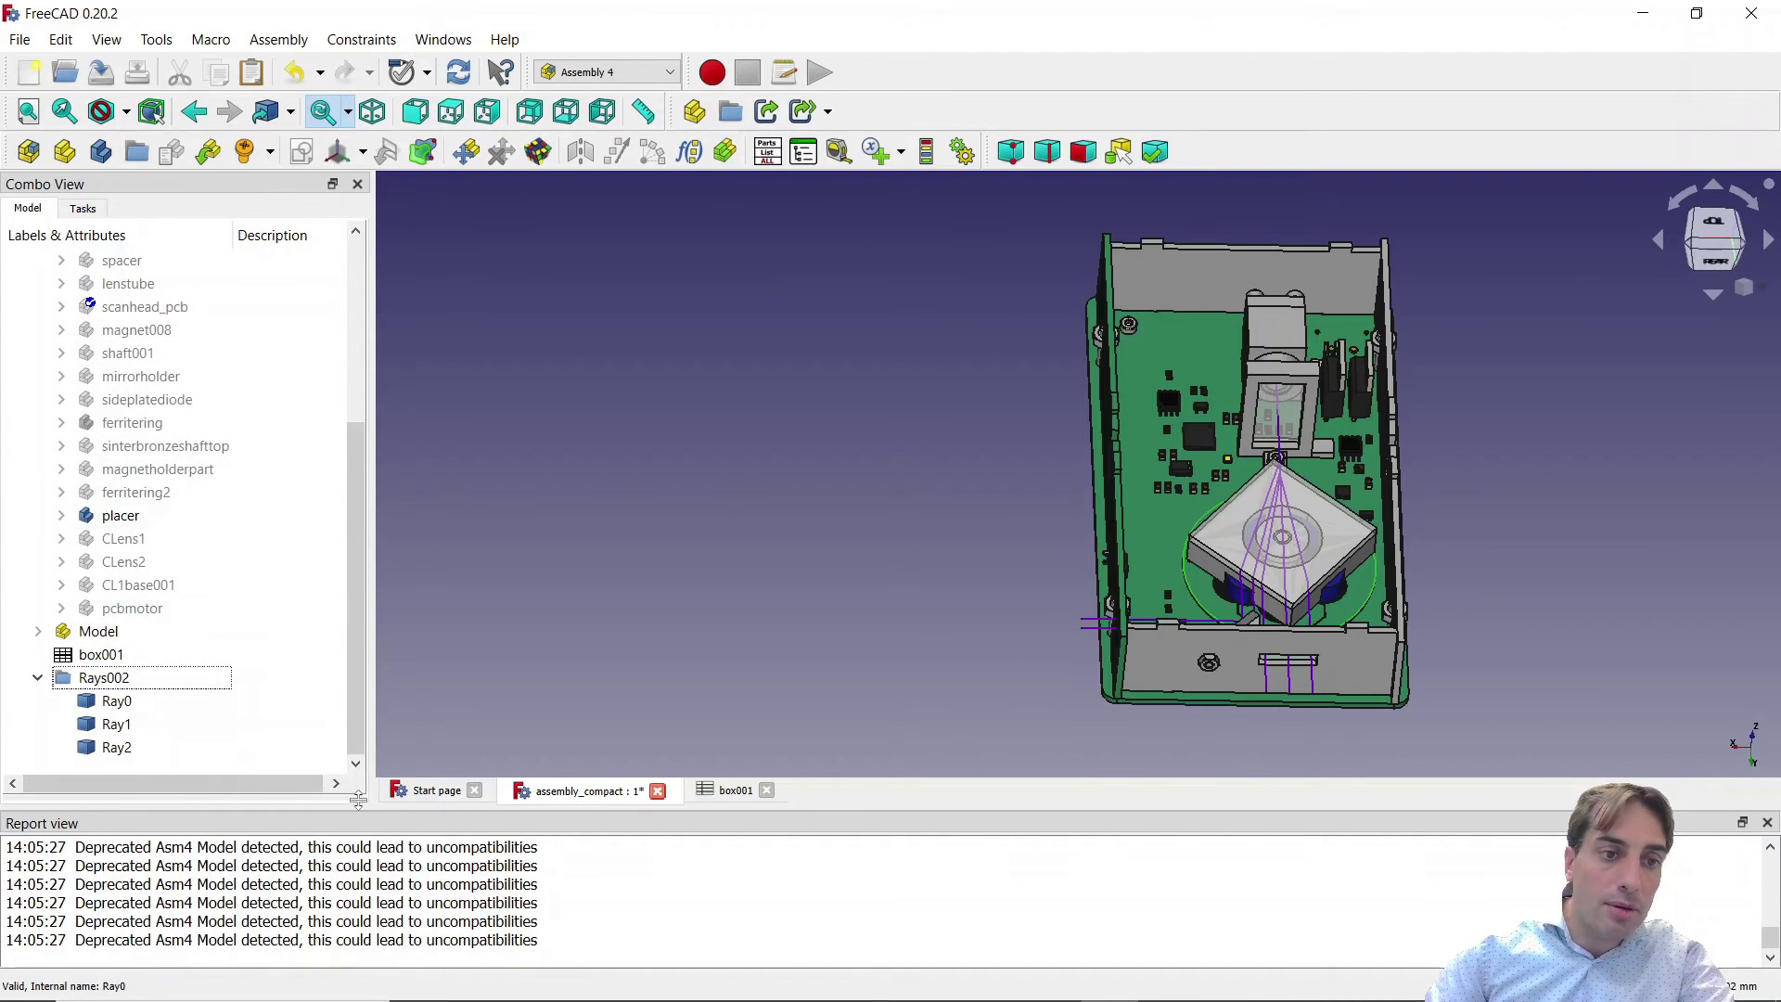
scroll(279, 617, "up", 4)
scroll(330, 580, "down", 4)
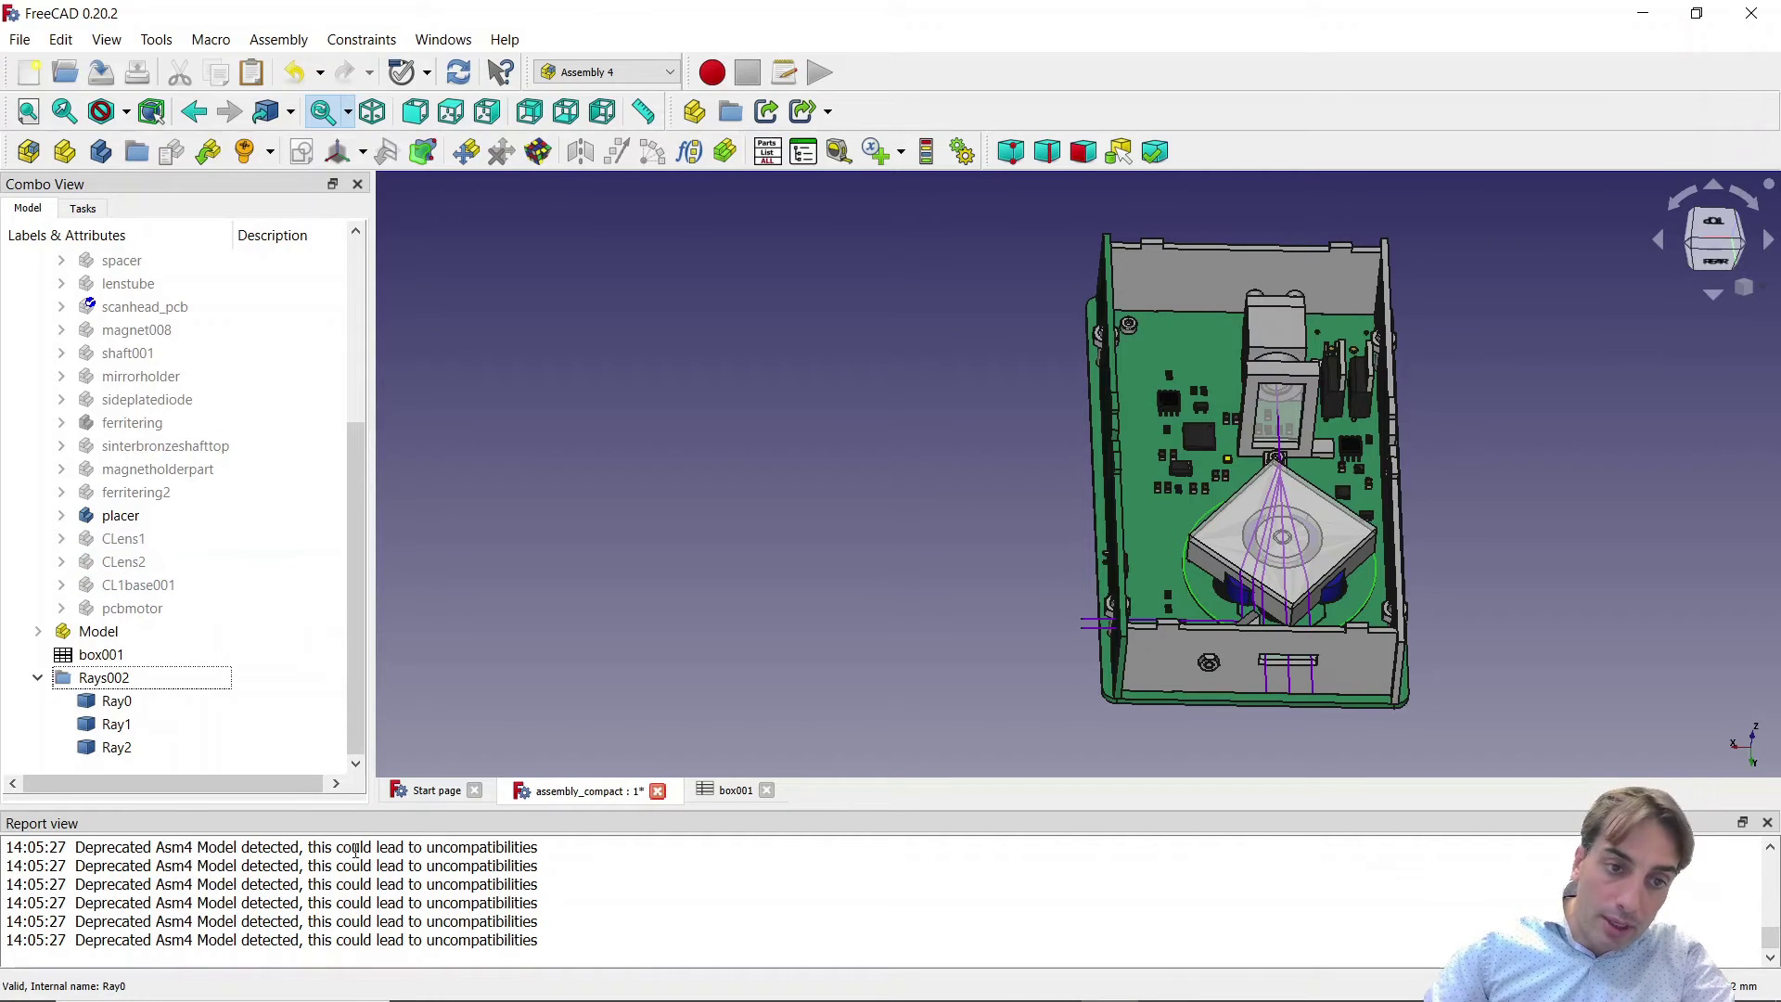
Examine the repeated messages about the deprecated Asm4 Model in the report view, and clear the selection
left_click_drag(86, 867, 334, 865)
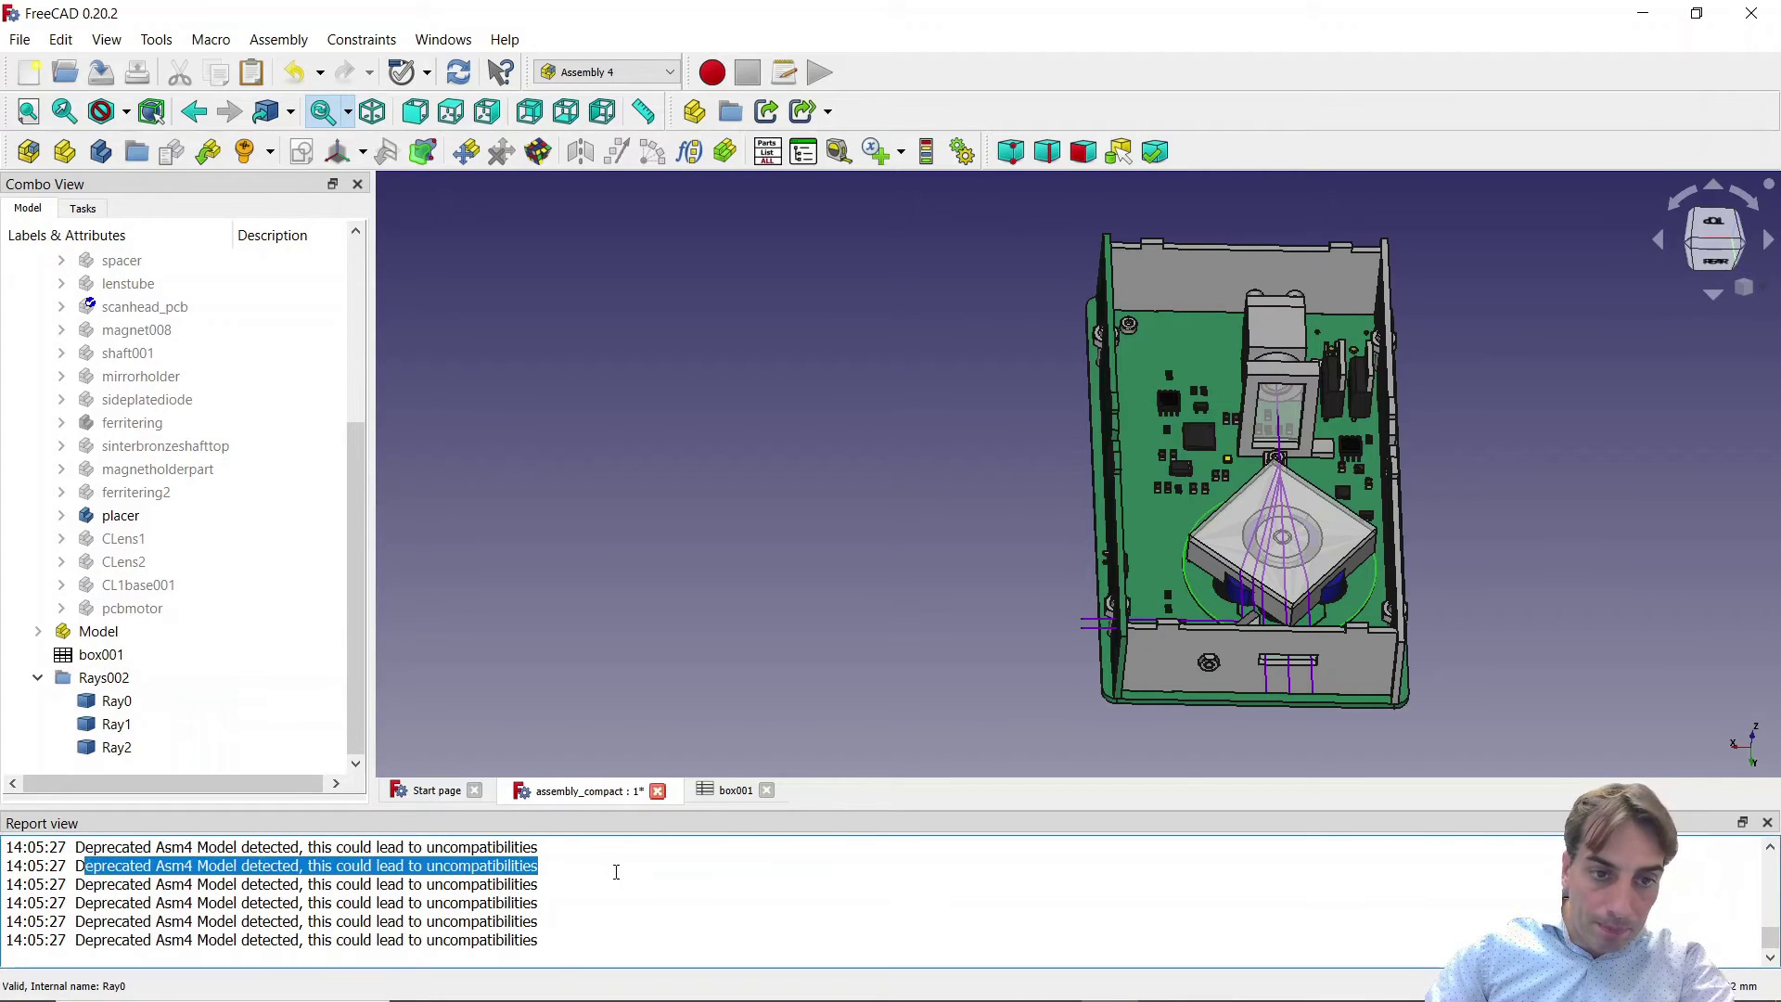
left_click(676, 892)
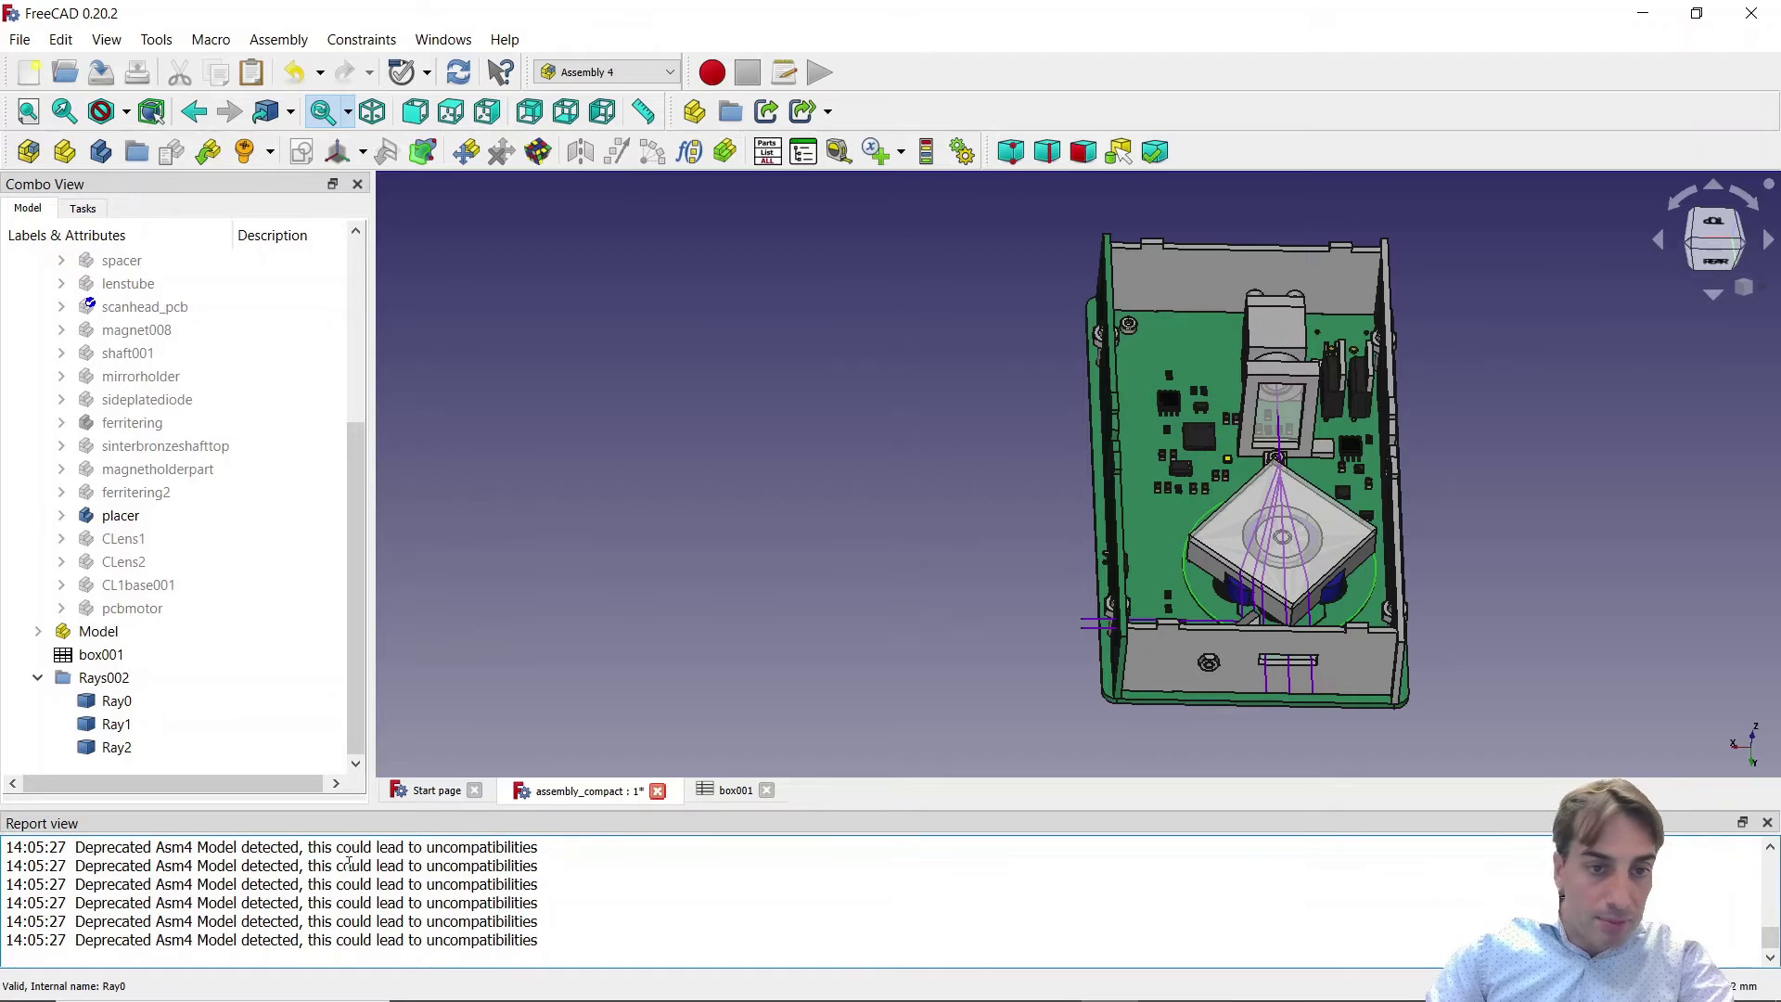
left_click_drag(362, 854, 473, 872)
left_click(467, 895)
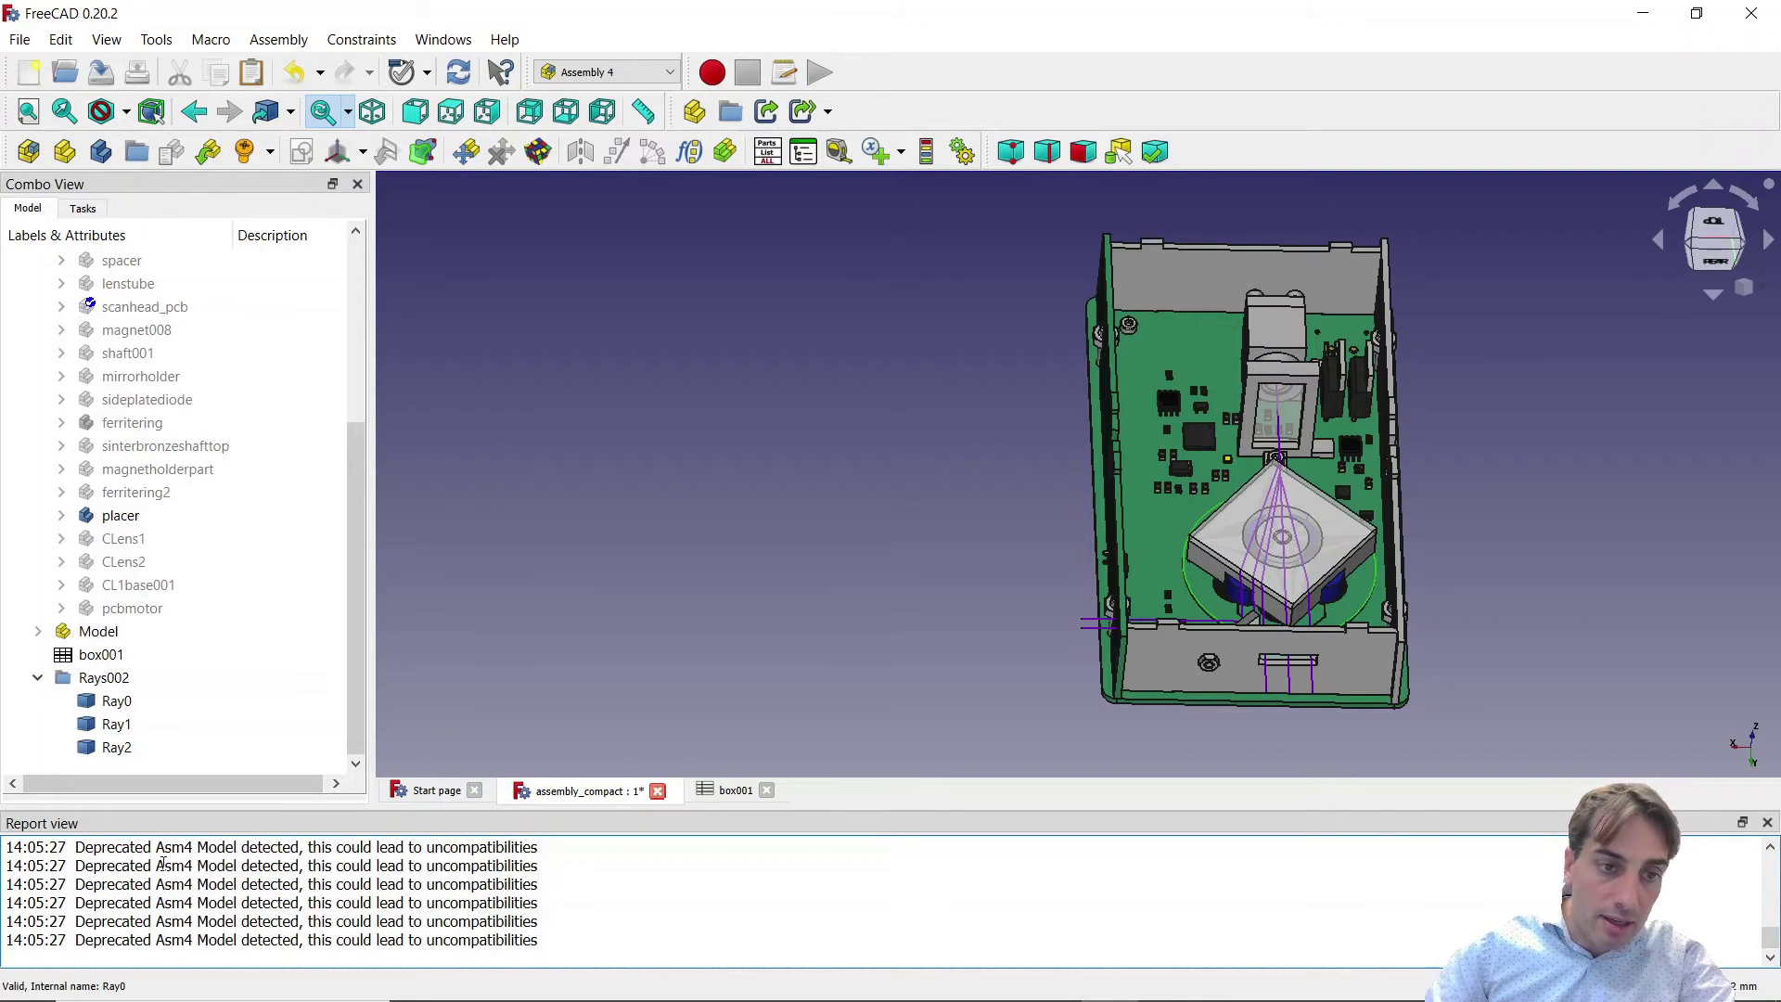
left_click_drag(160, 868, 7, 848)
left_click(676, 927)
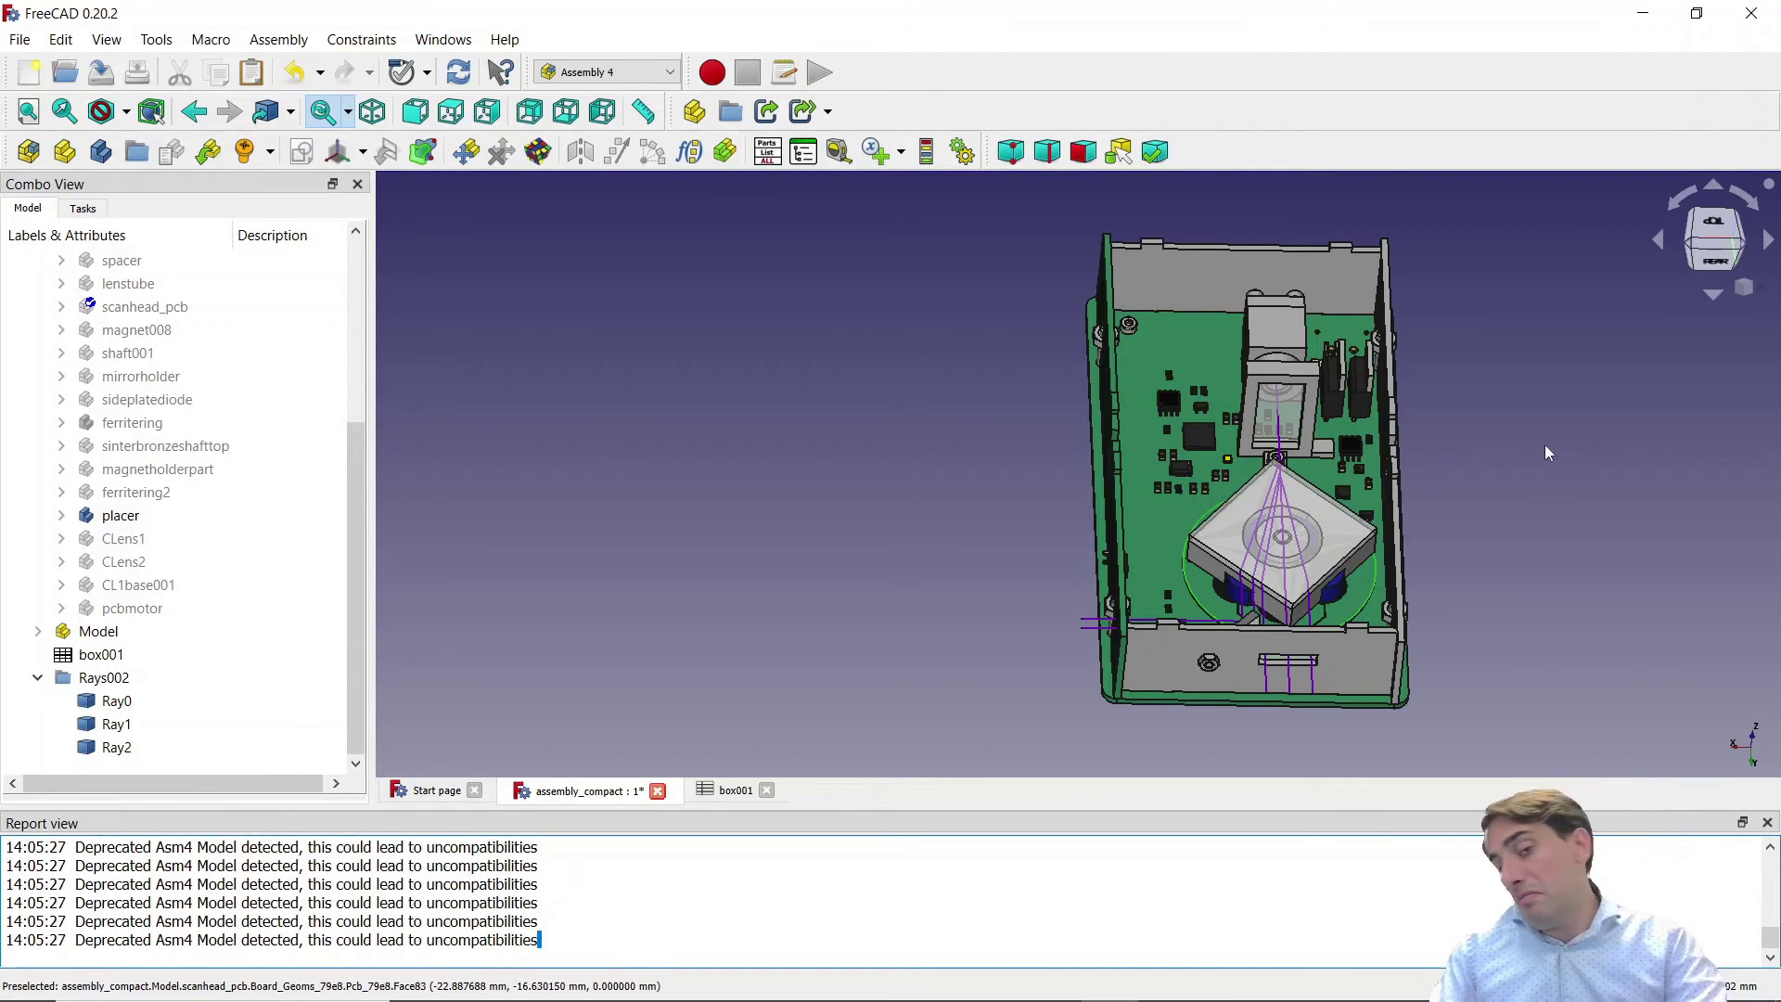
left_click(1486, 460)
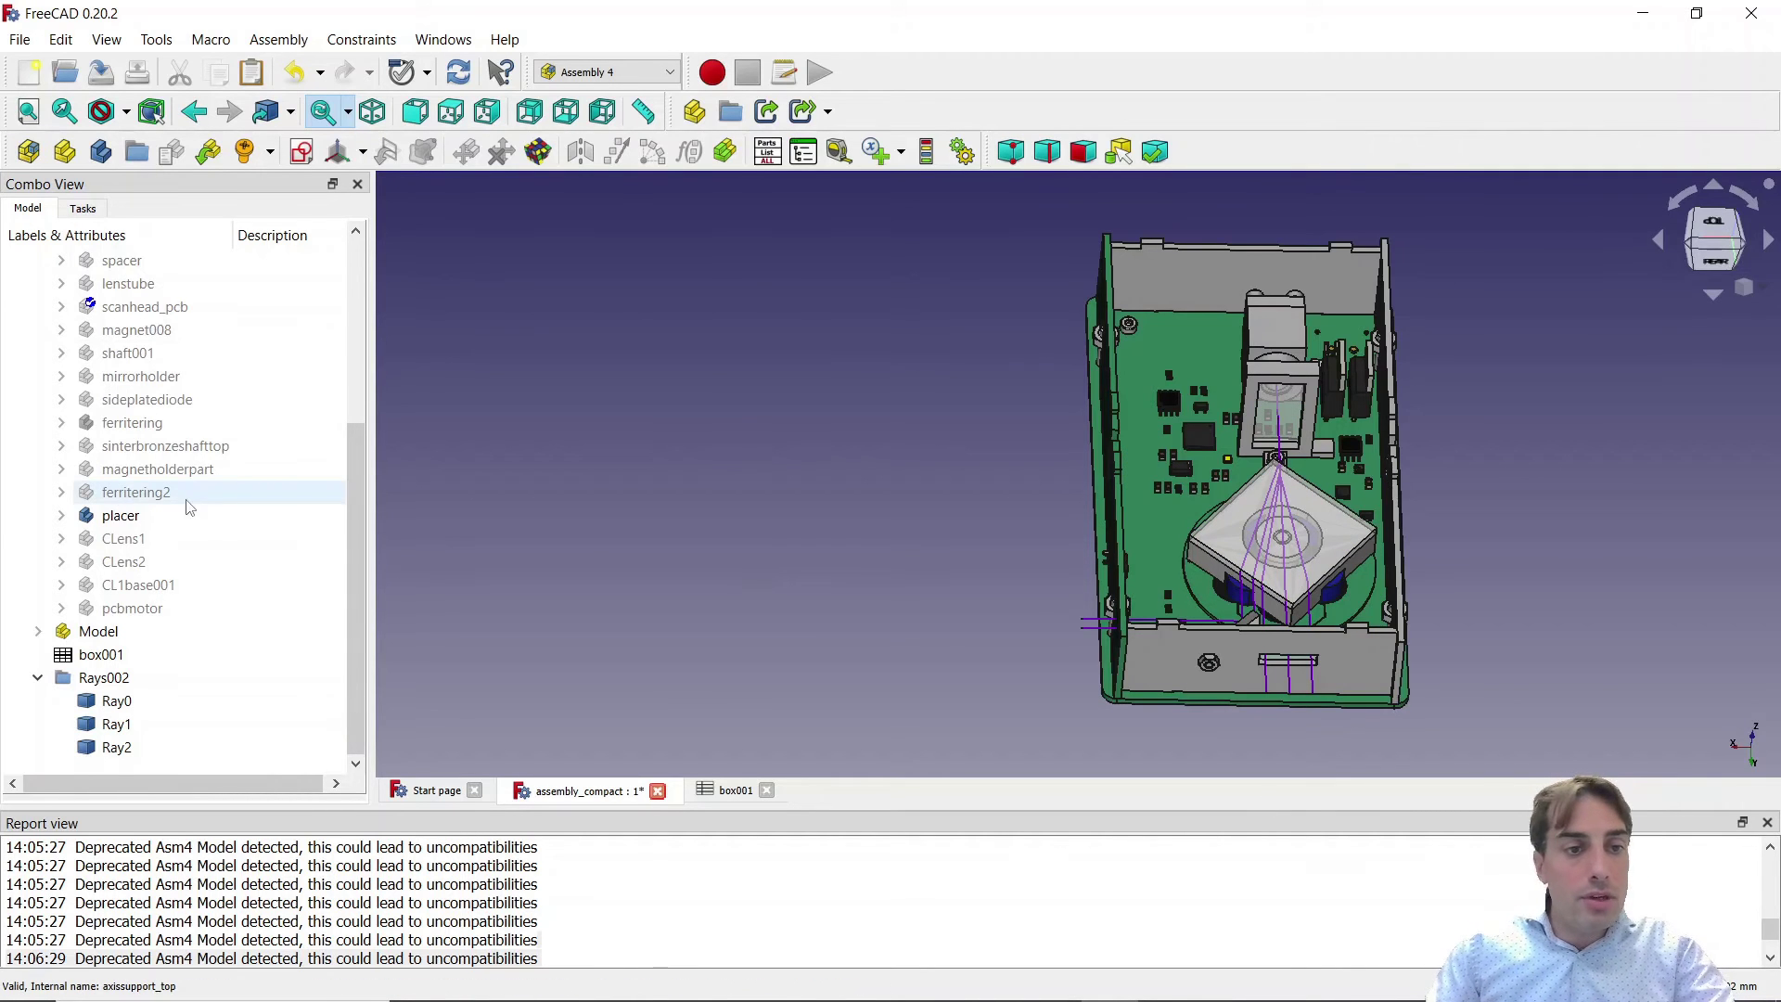
Look through the source parts in the model tree and expand the Model assembly to view its scanhead_pcb001 entry
left_click_drag(358, 563, 362, 415)
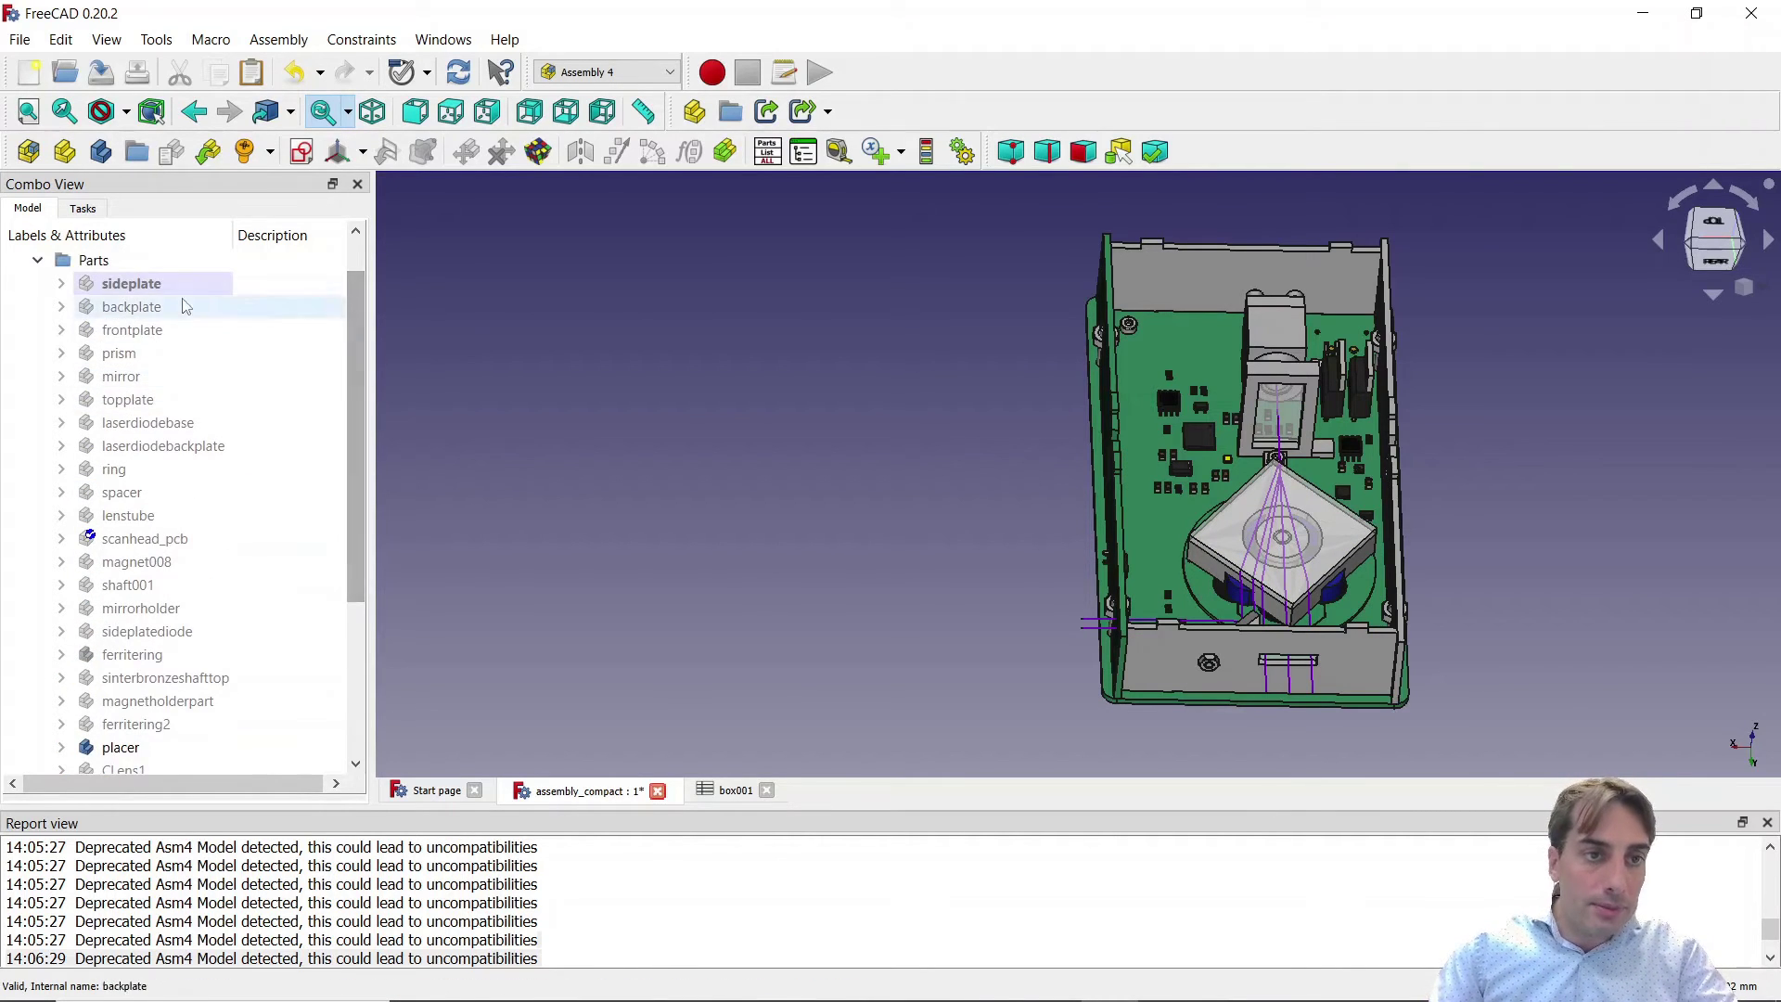
scroll(190, 389, "down", 3)
left_click(38, 625)
scroll(322, 484, "down", 4)
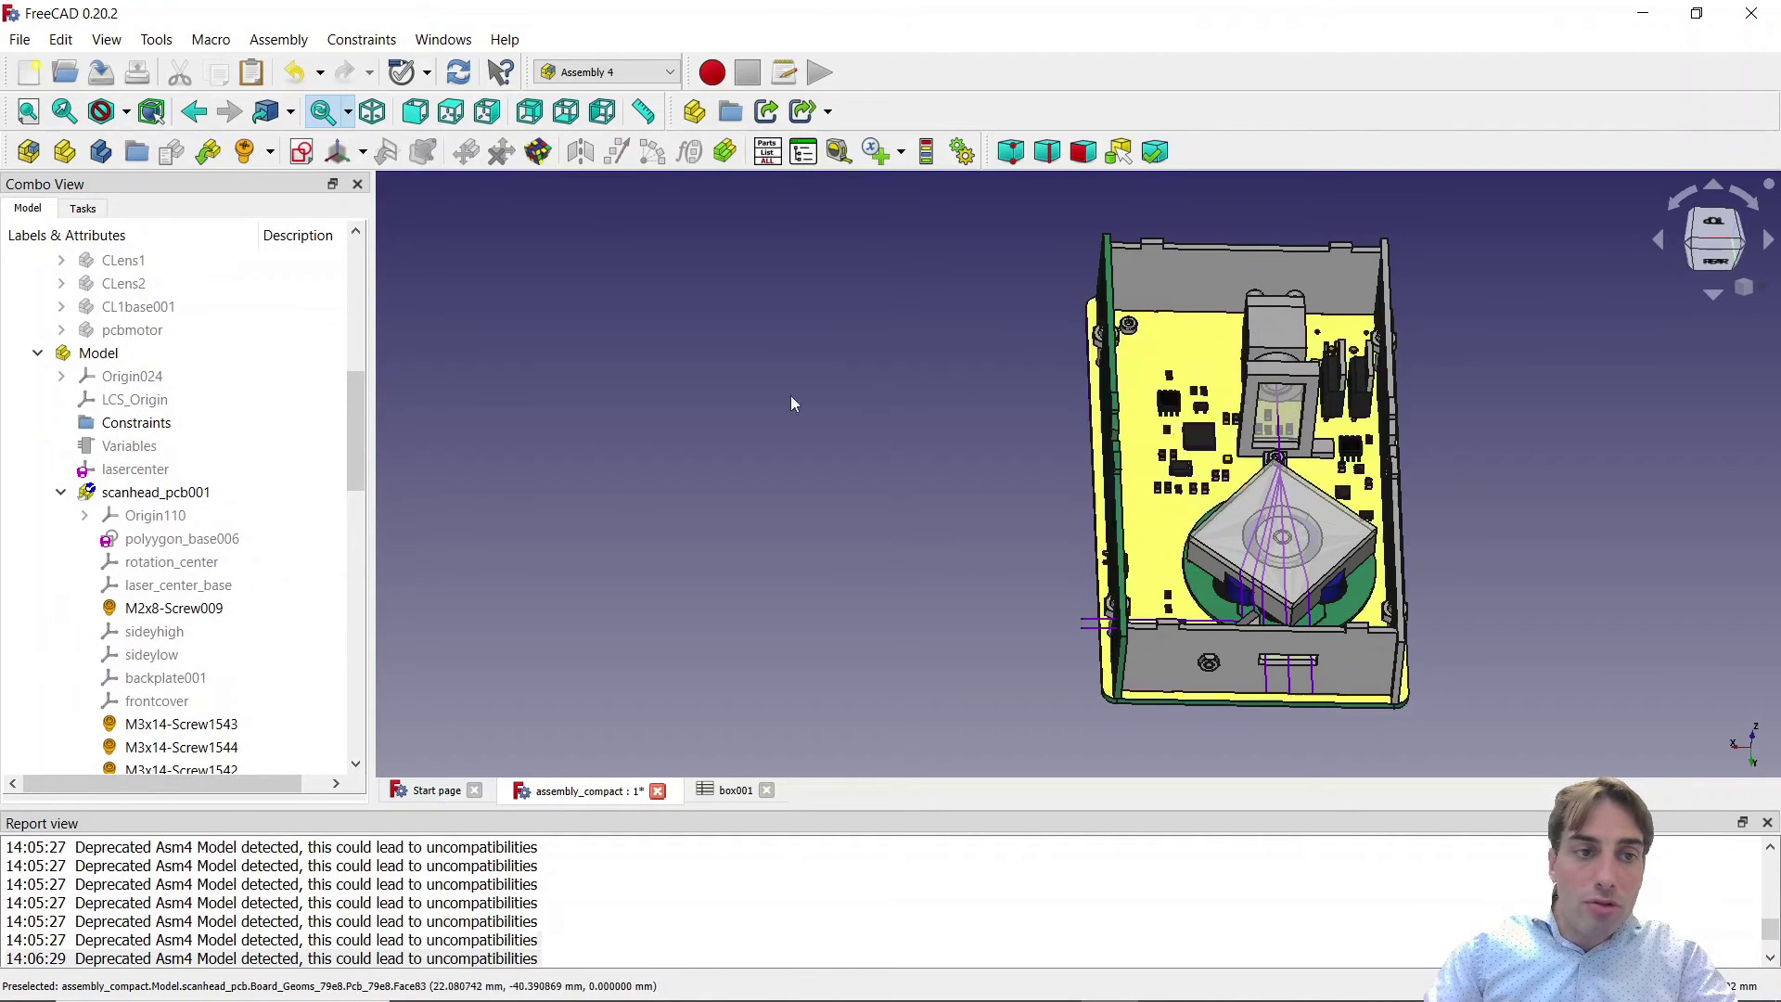
Select magnet008001 through magnet008004, view the file formats offered for exporting them, cancel the export and clear the selection
scroll(172, 530, "down", 5)
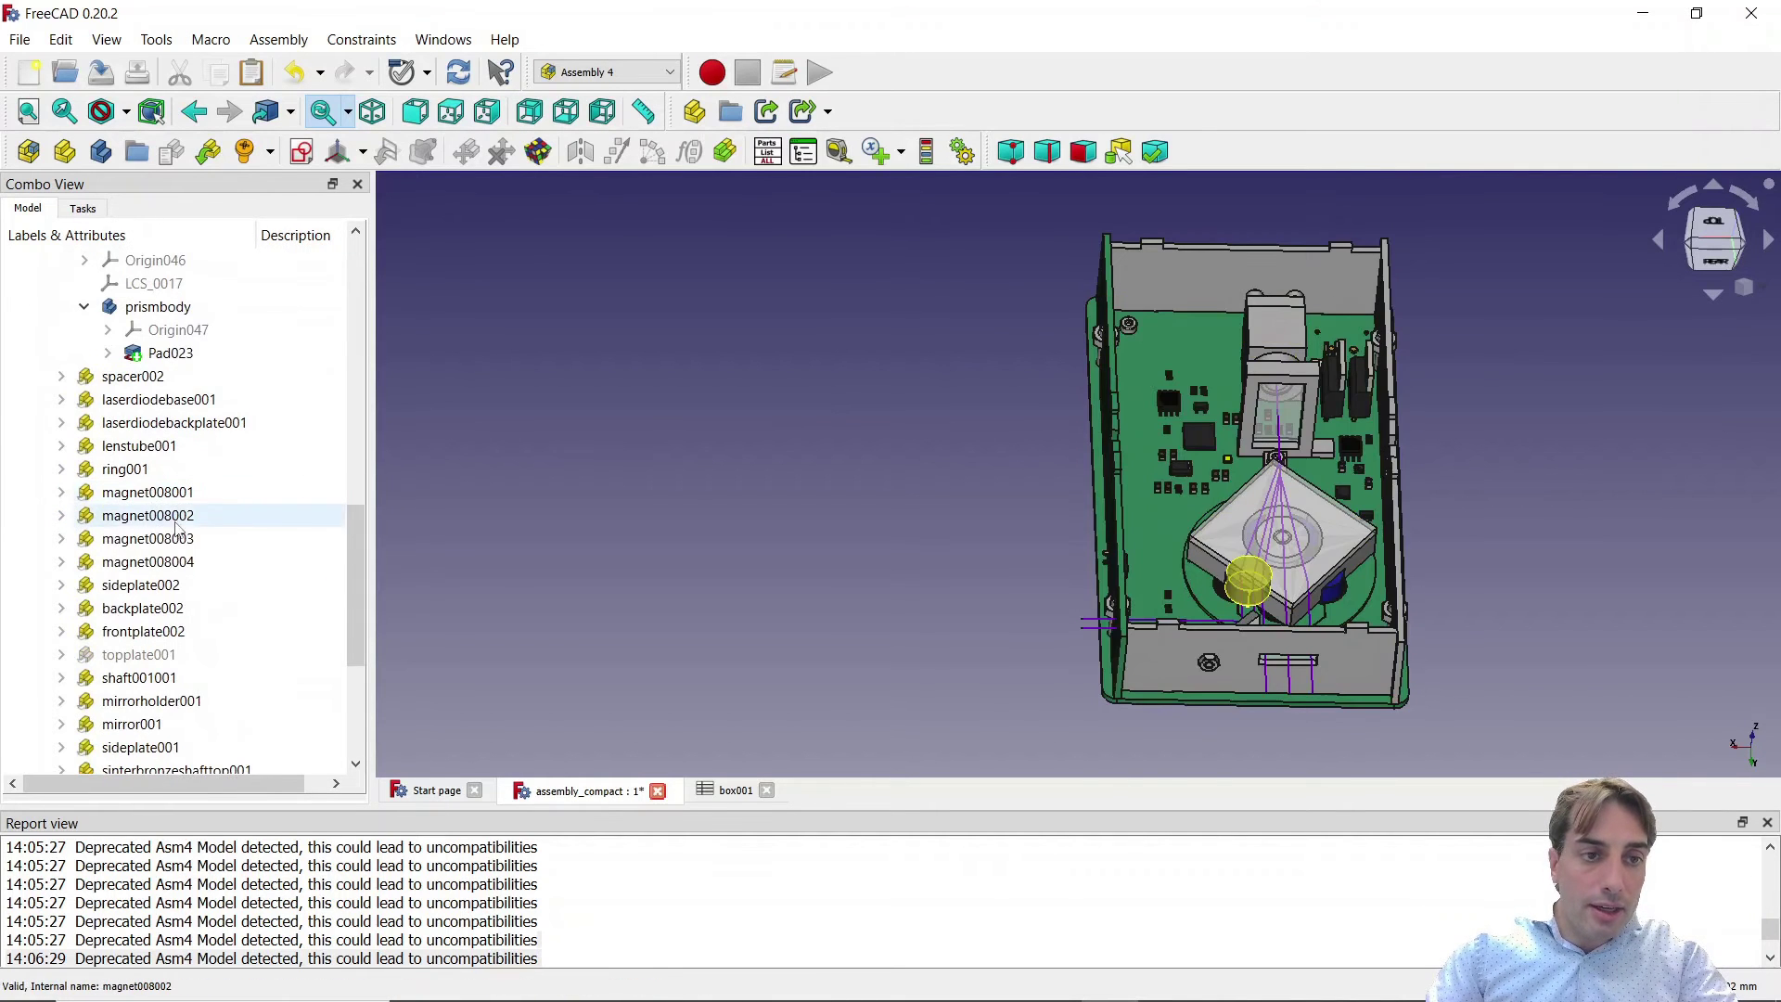
left_click(148, 492)
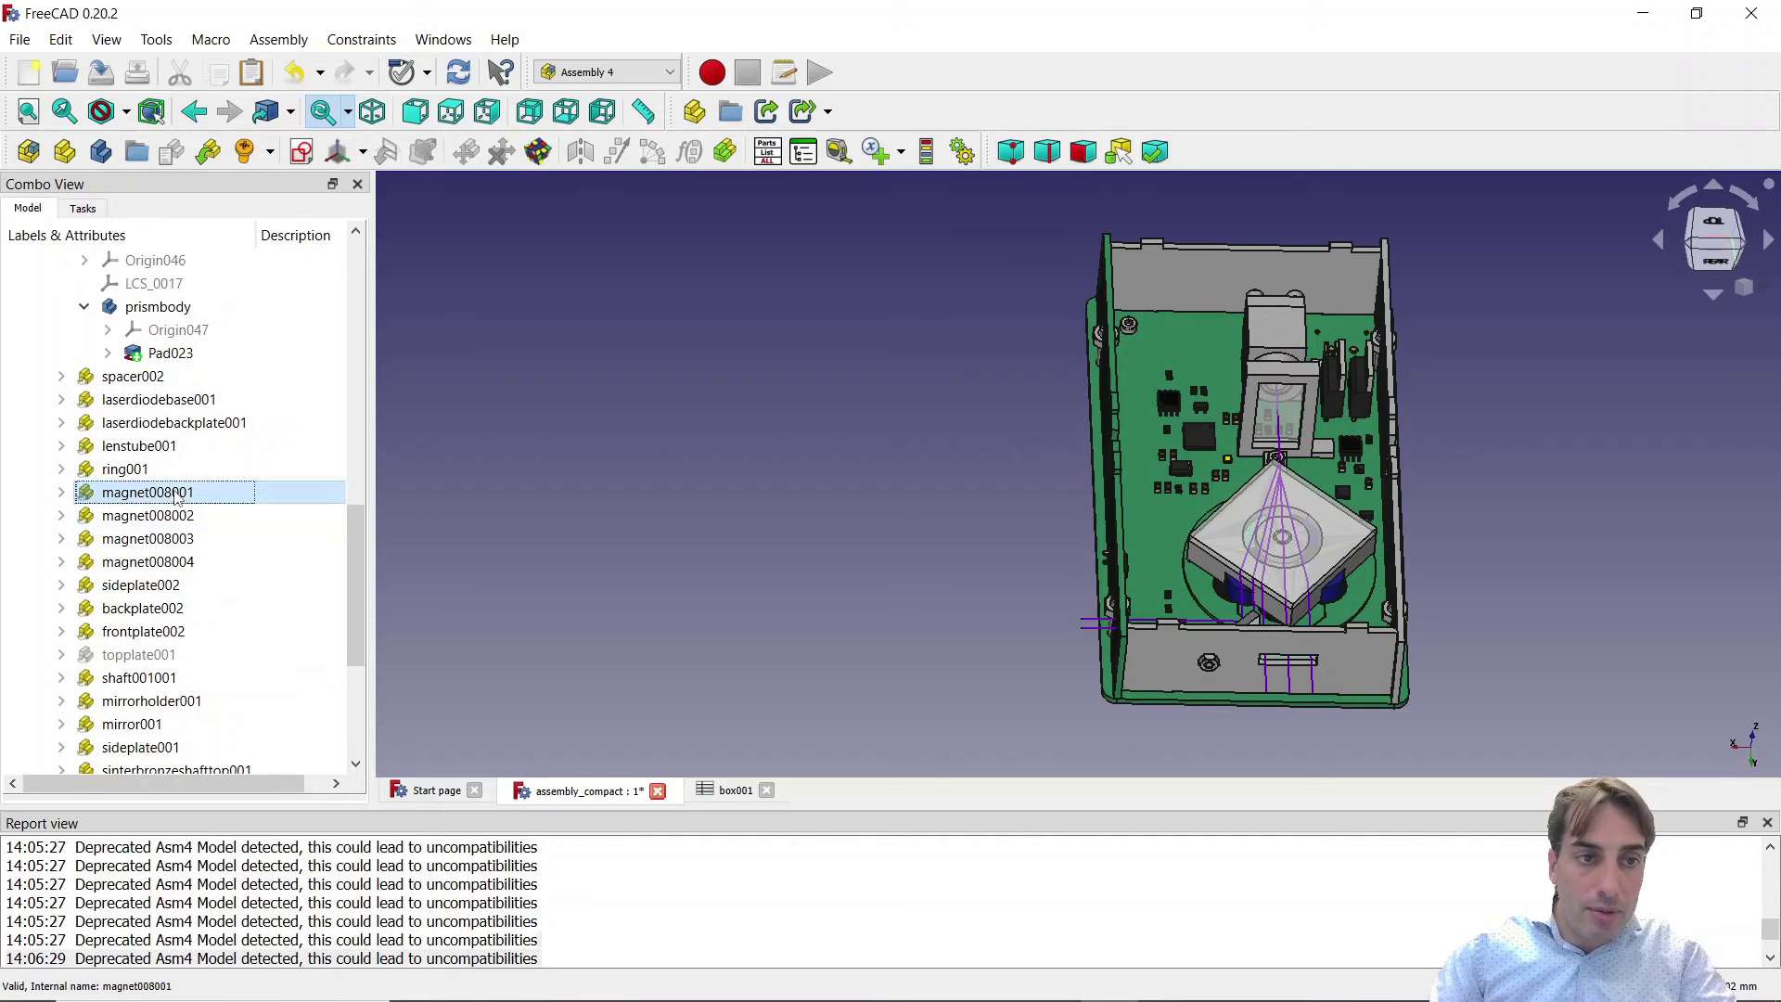
left_click(170, 563, "shift")
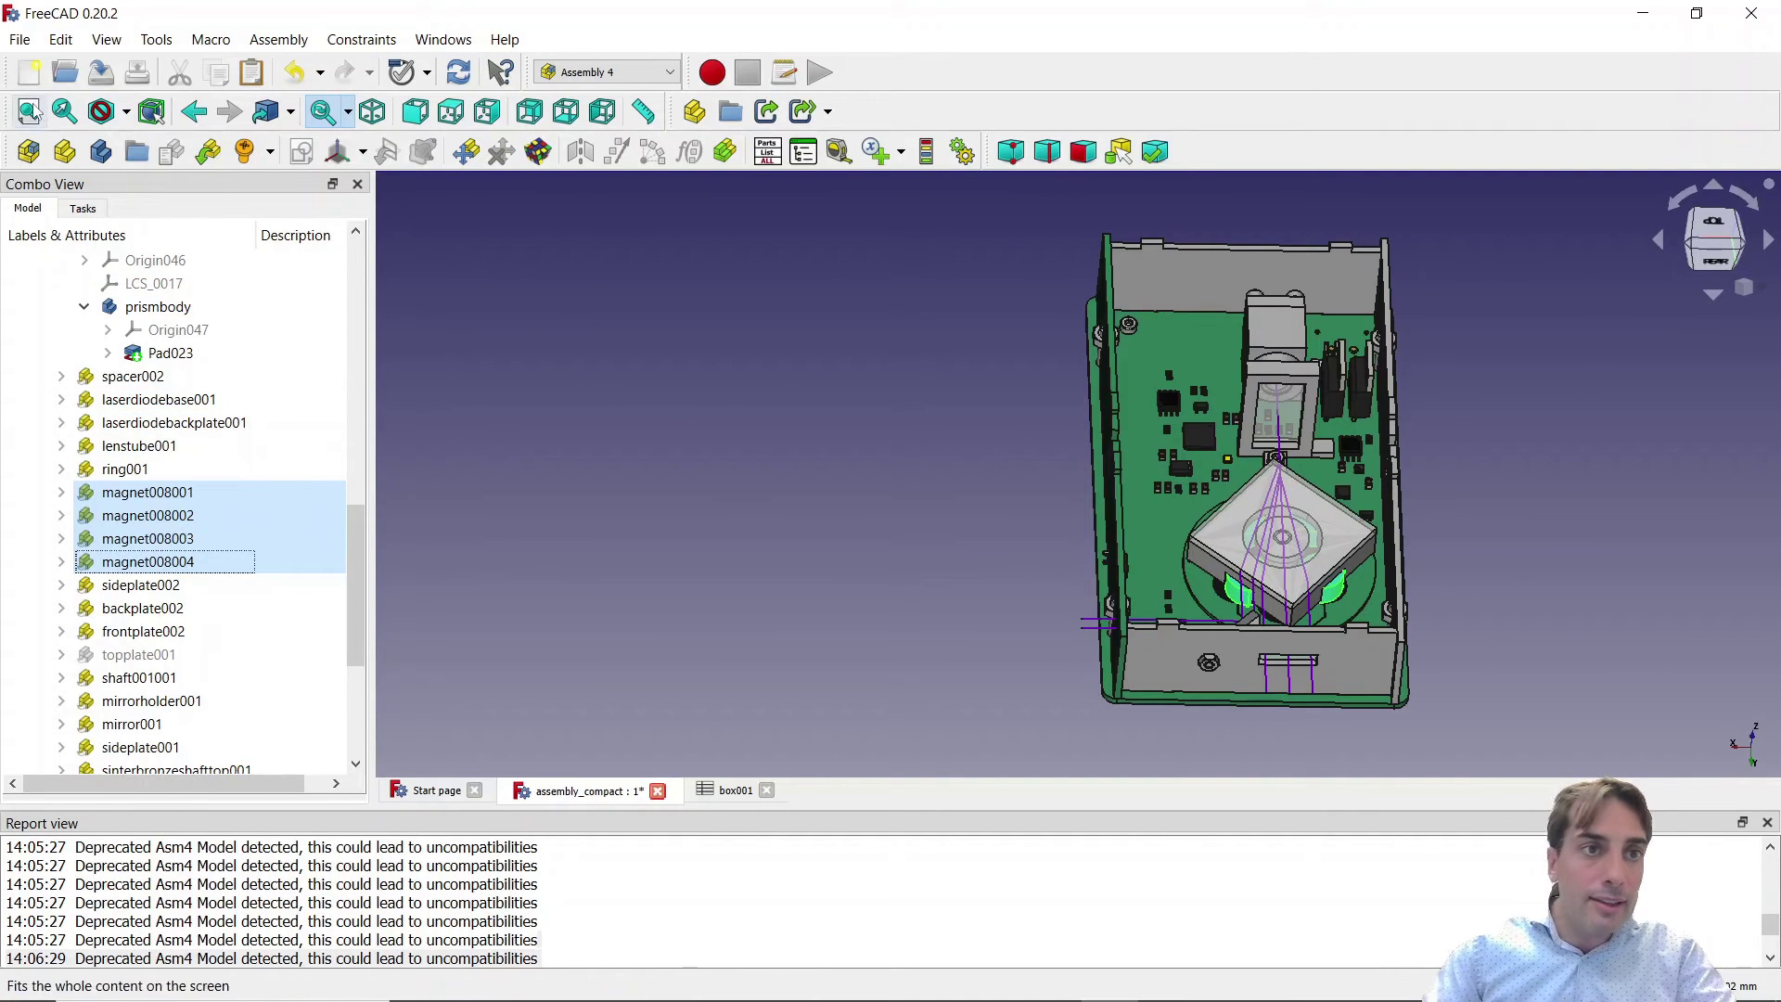
left_click(19, 39)
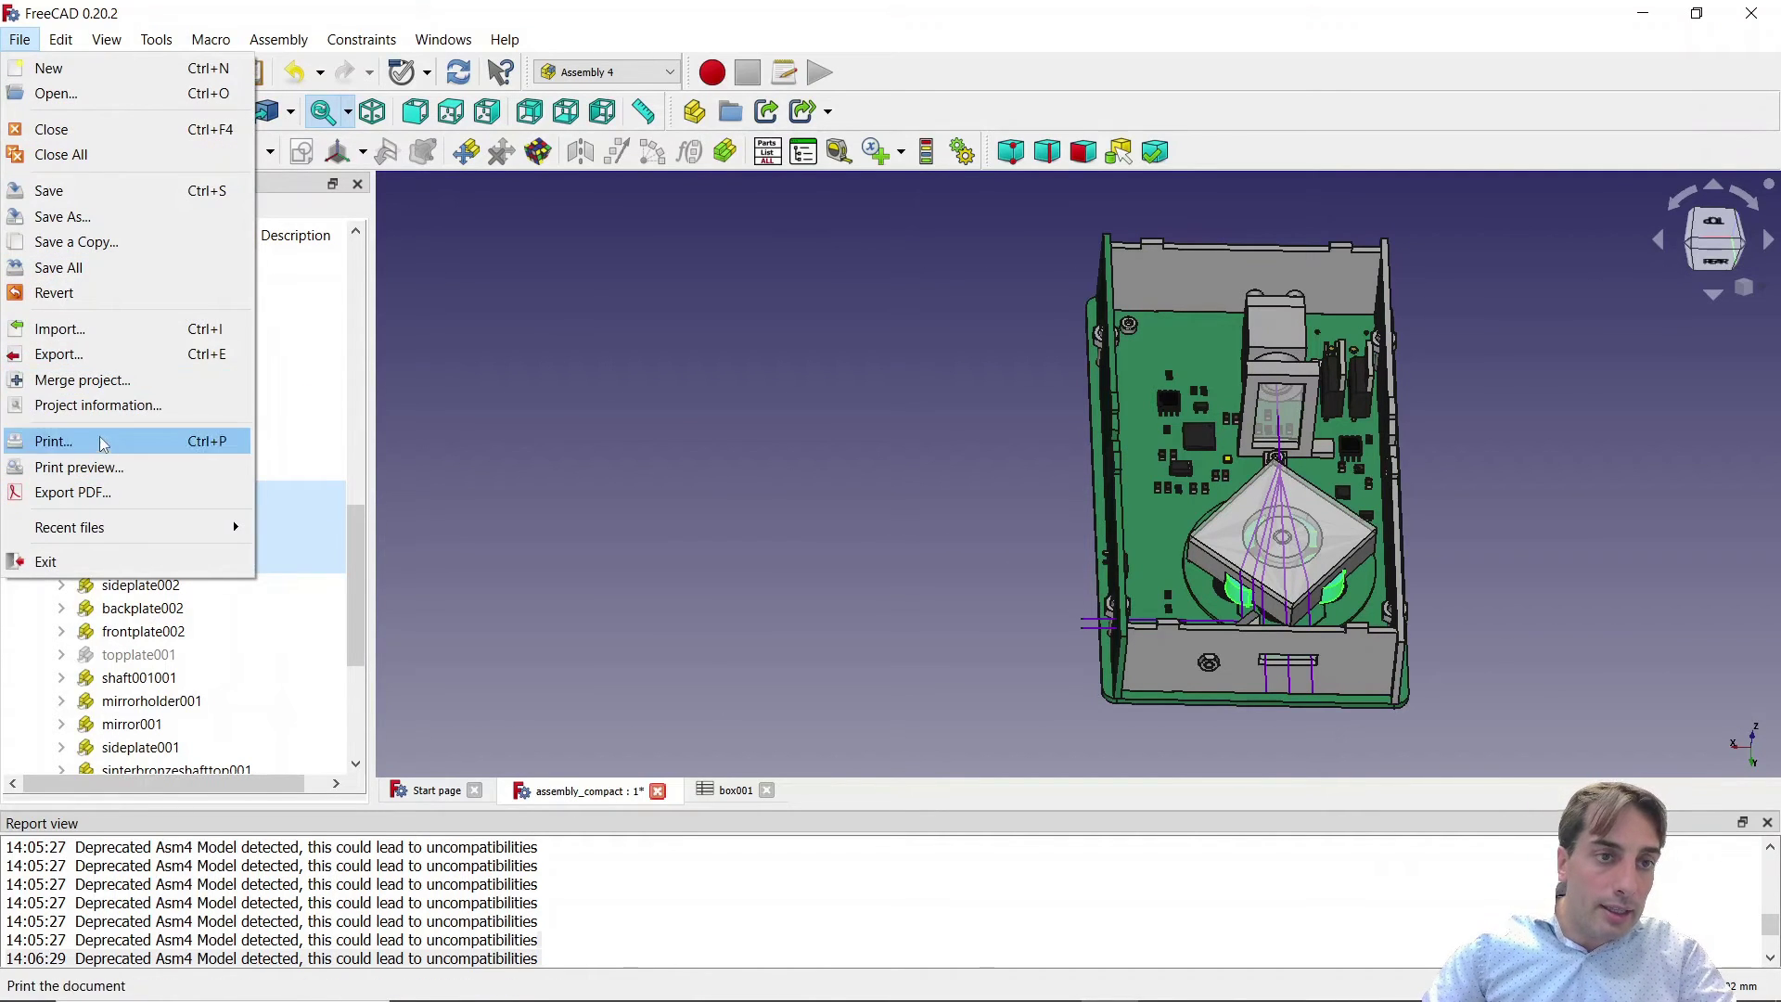
left_click(59, 353)
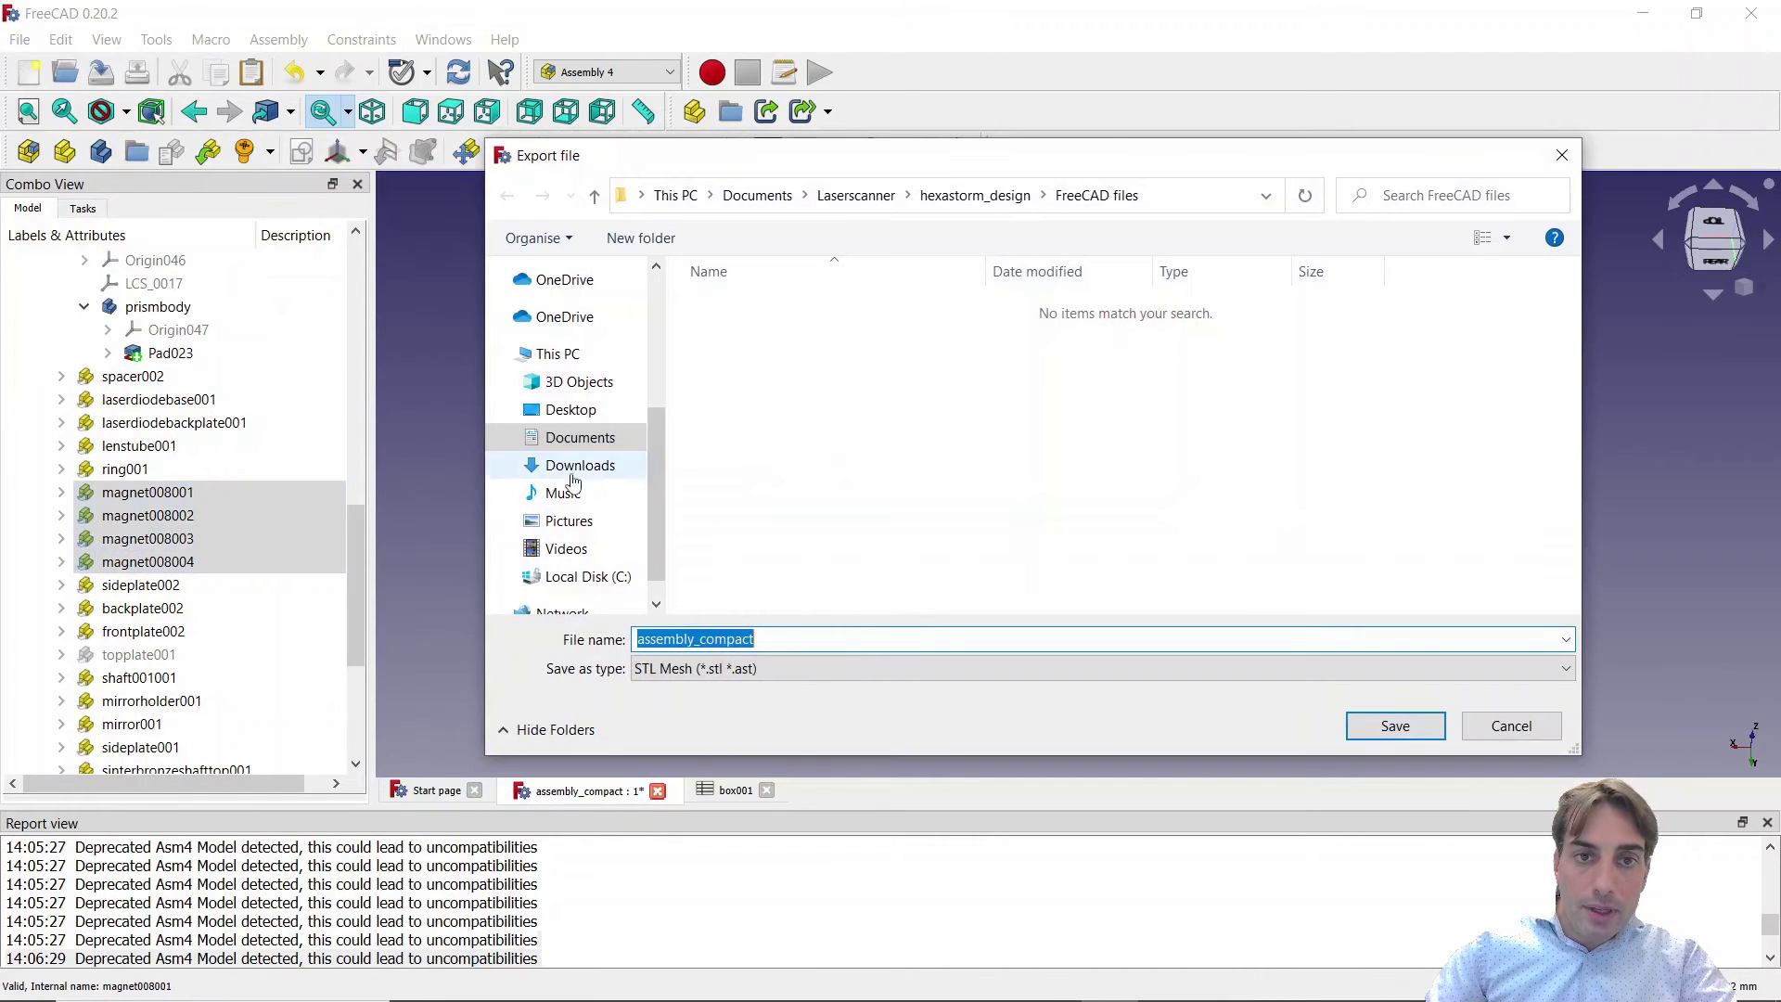
left_click(738, 668)
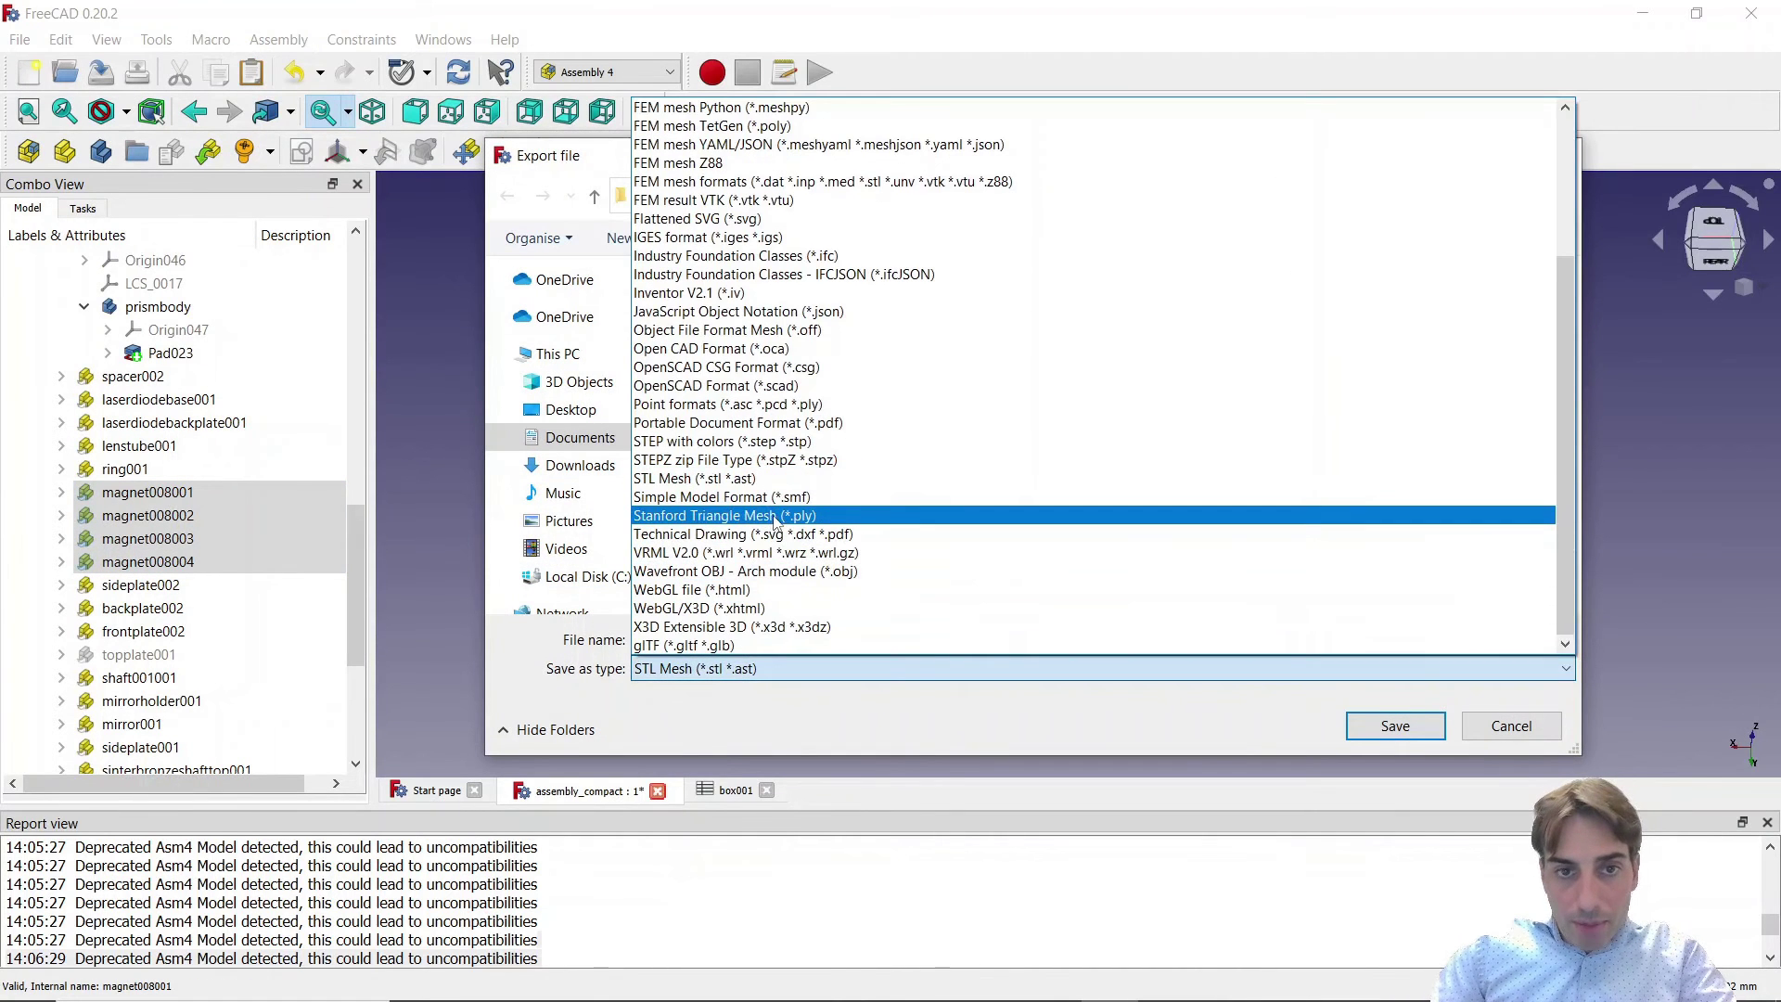
left_click(1527, 727)
left_click(1507, 728)
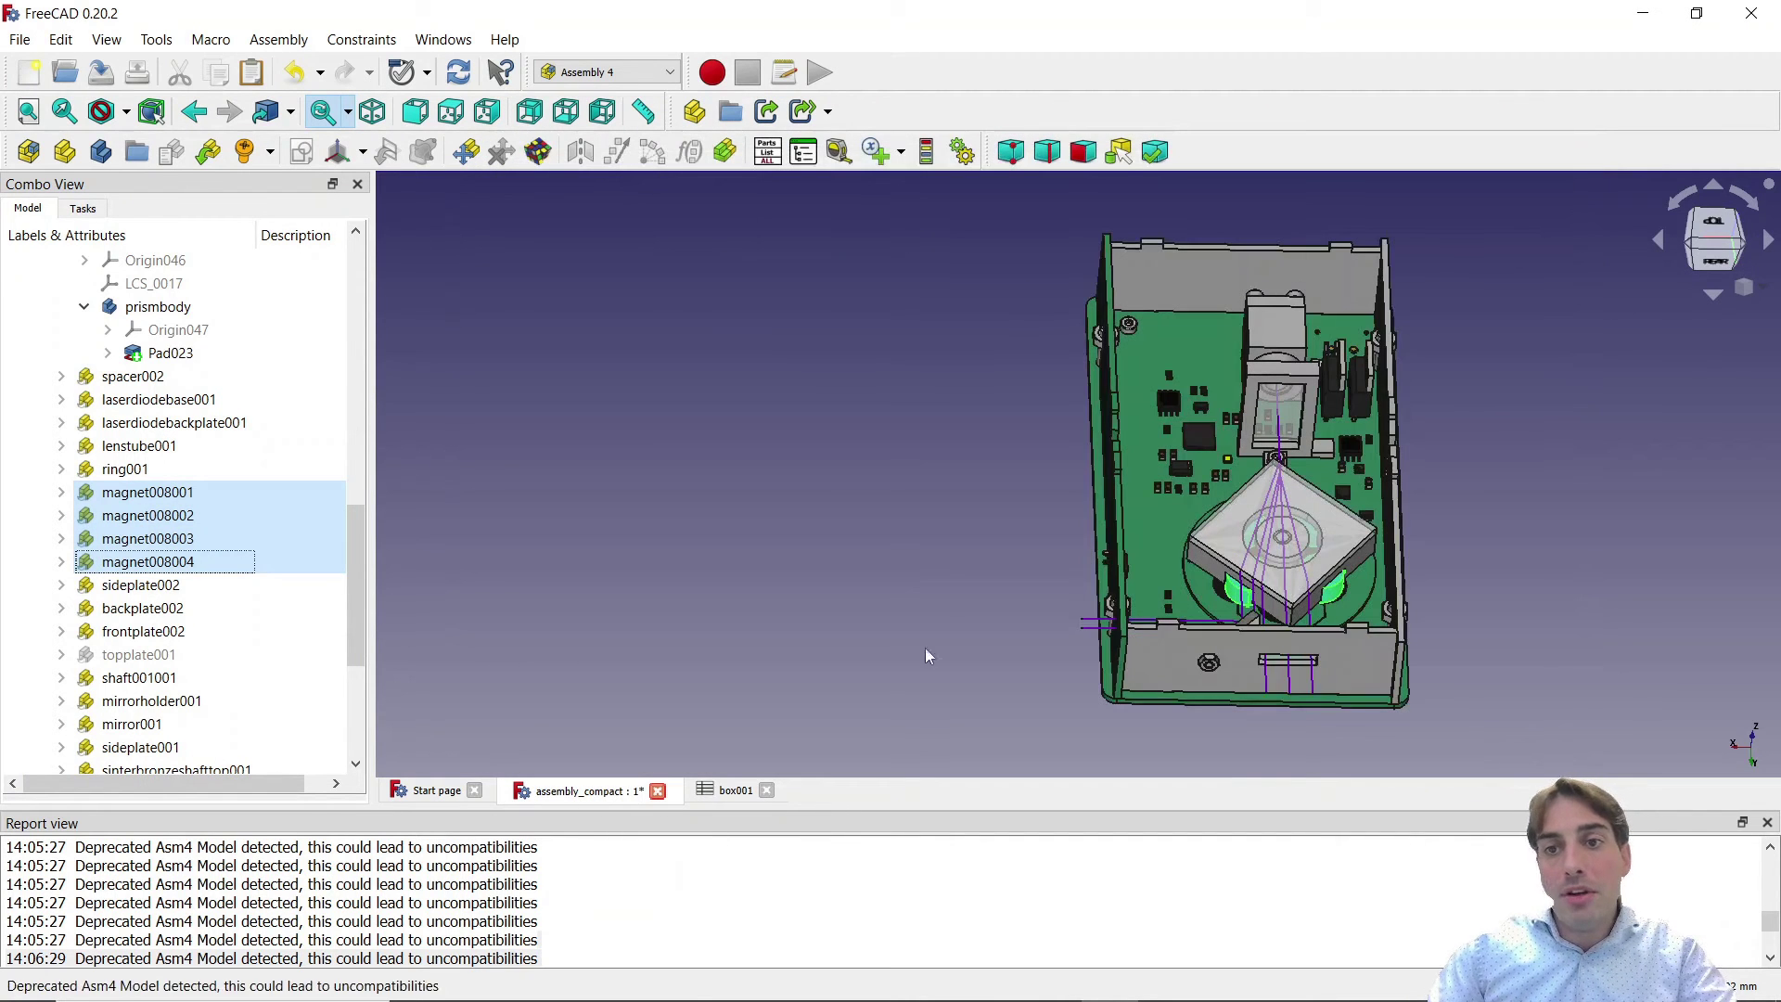
left_click(1526, 447)
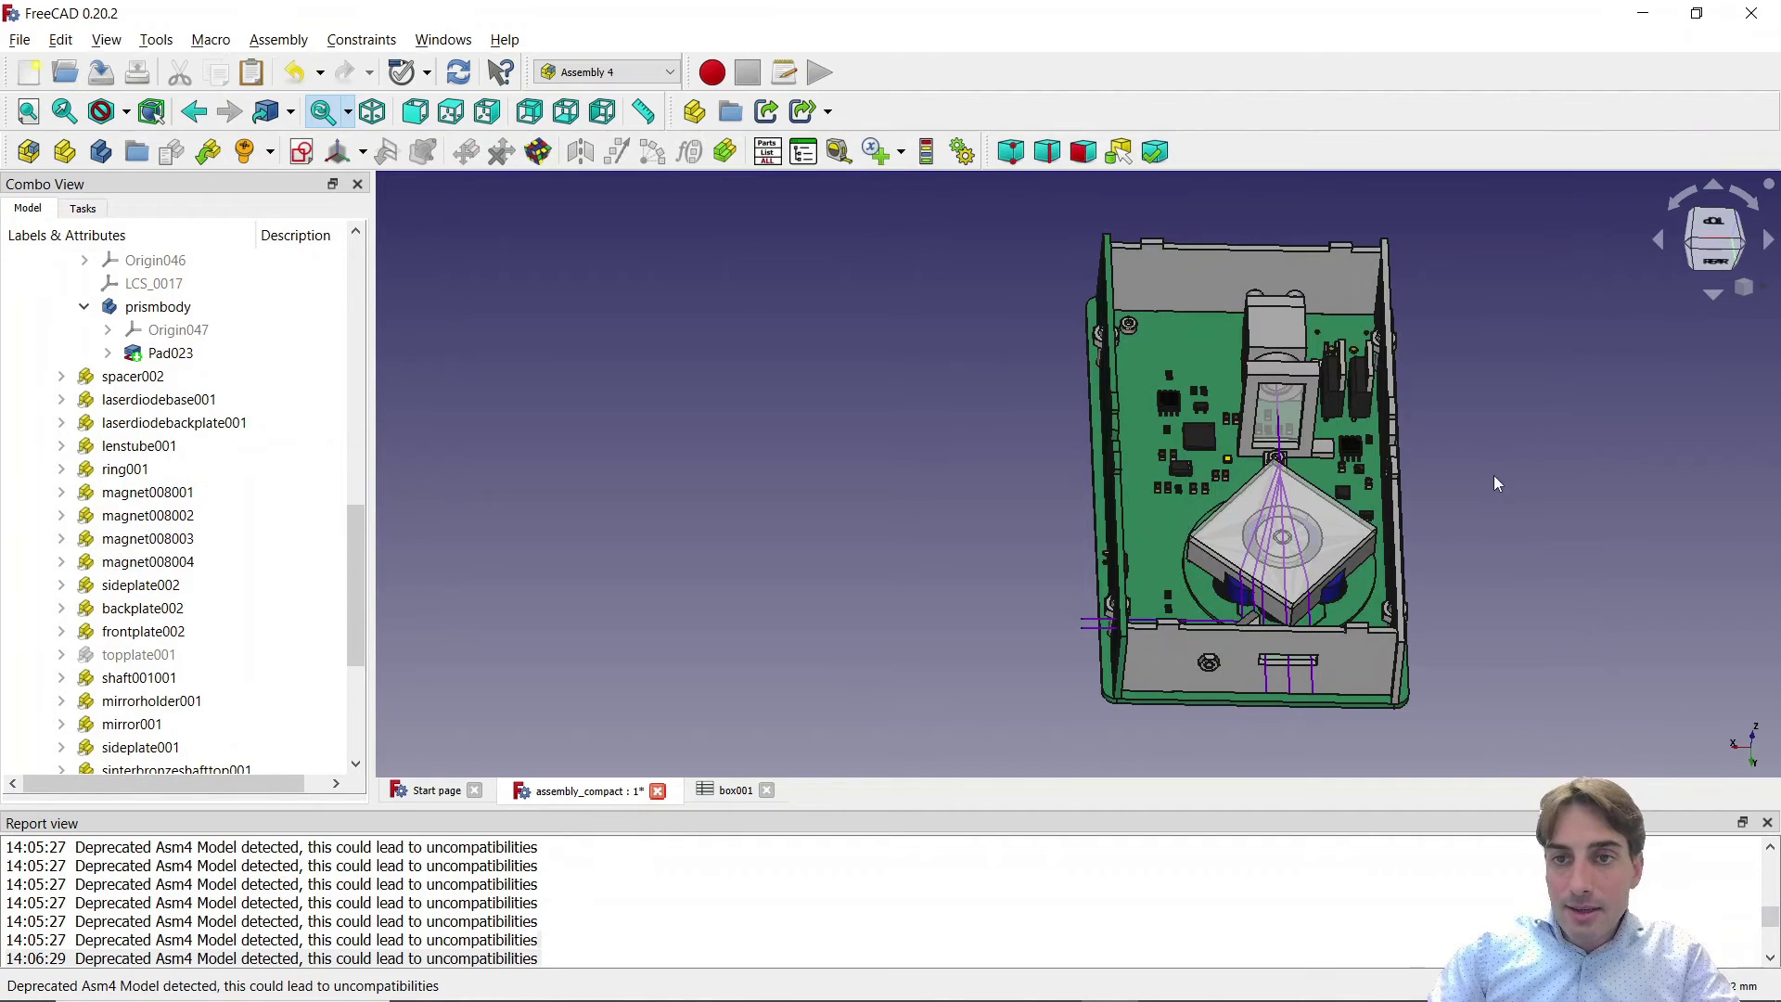
Examine the Part/Part Design shape view tessellation settings for maximum deviation and angular deflection in the preferences, and leave them without changes
middle_click_drag(1497, 442, 1362, 442)
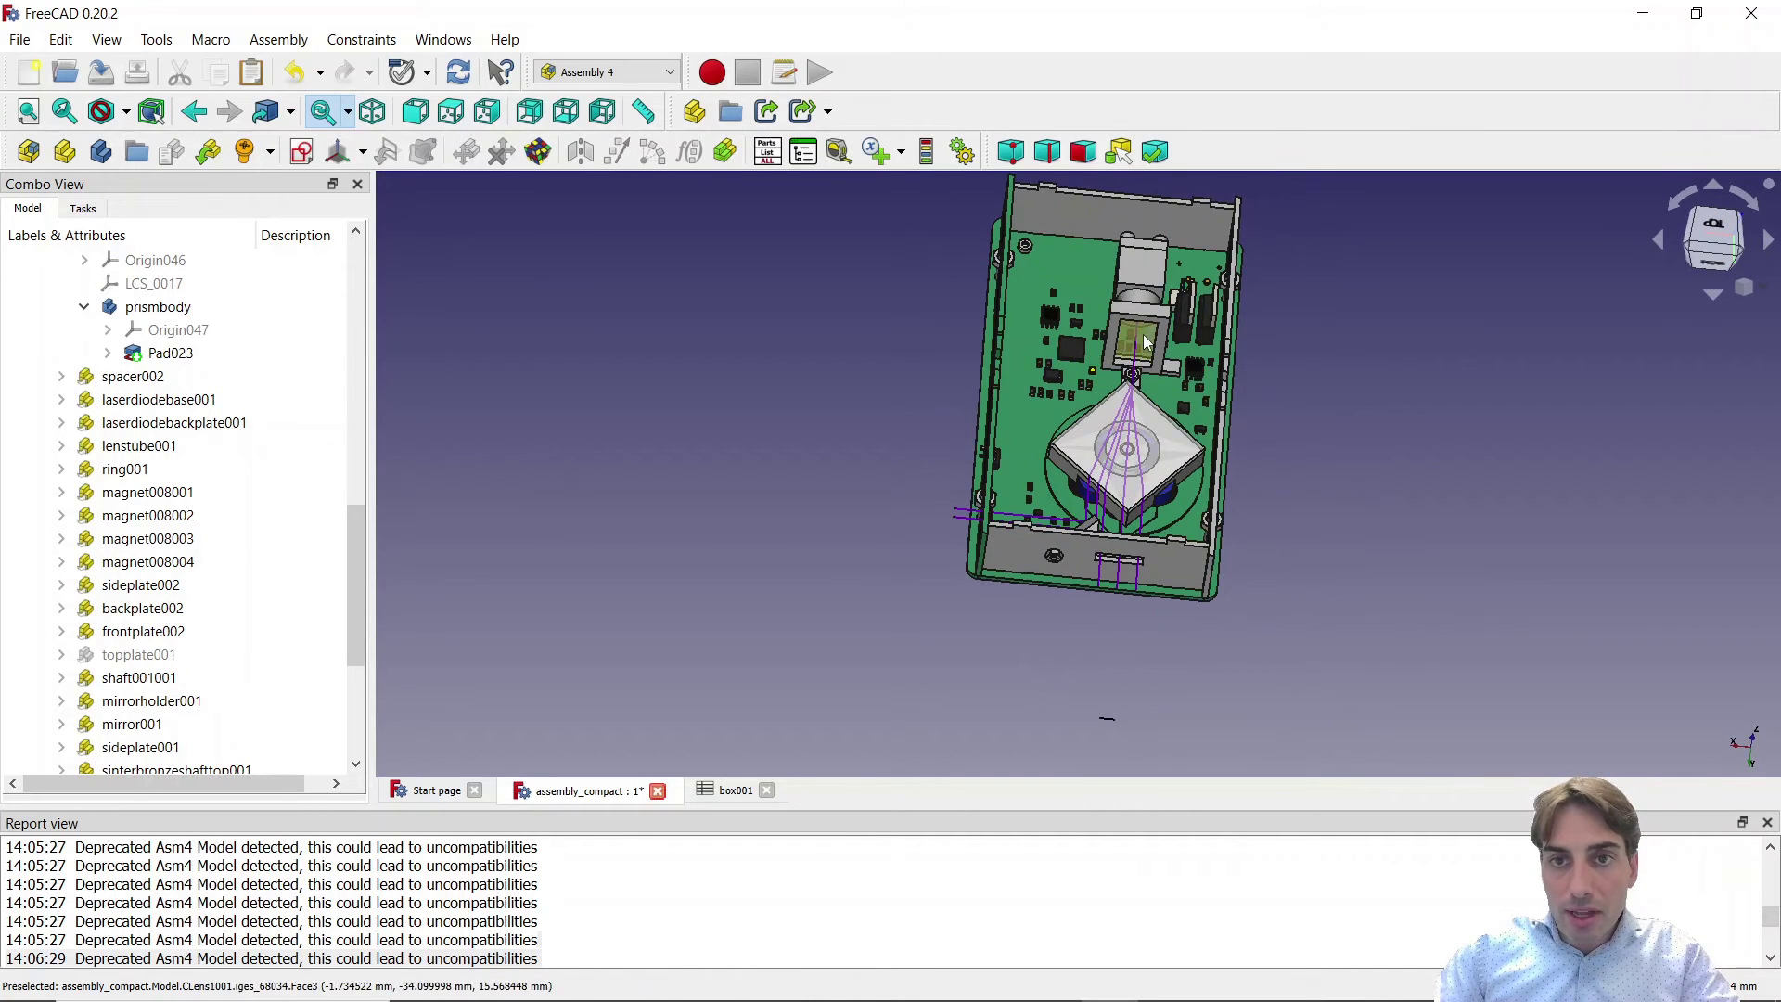
left_click(62, 41)
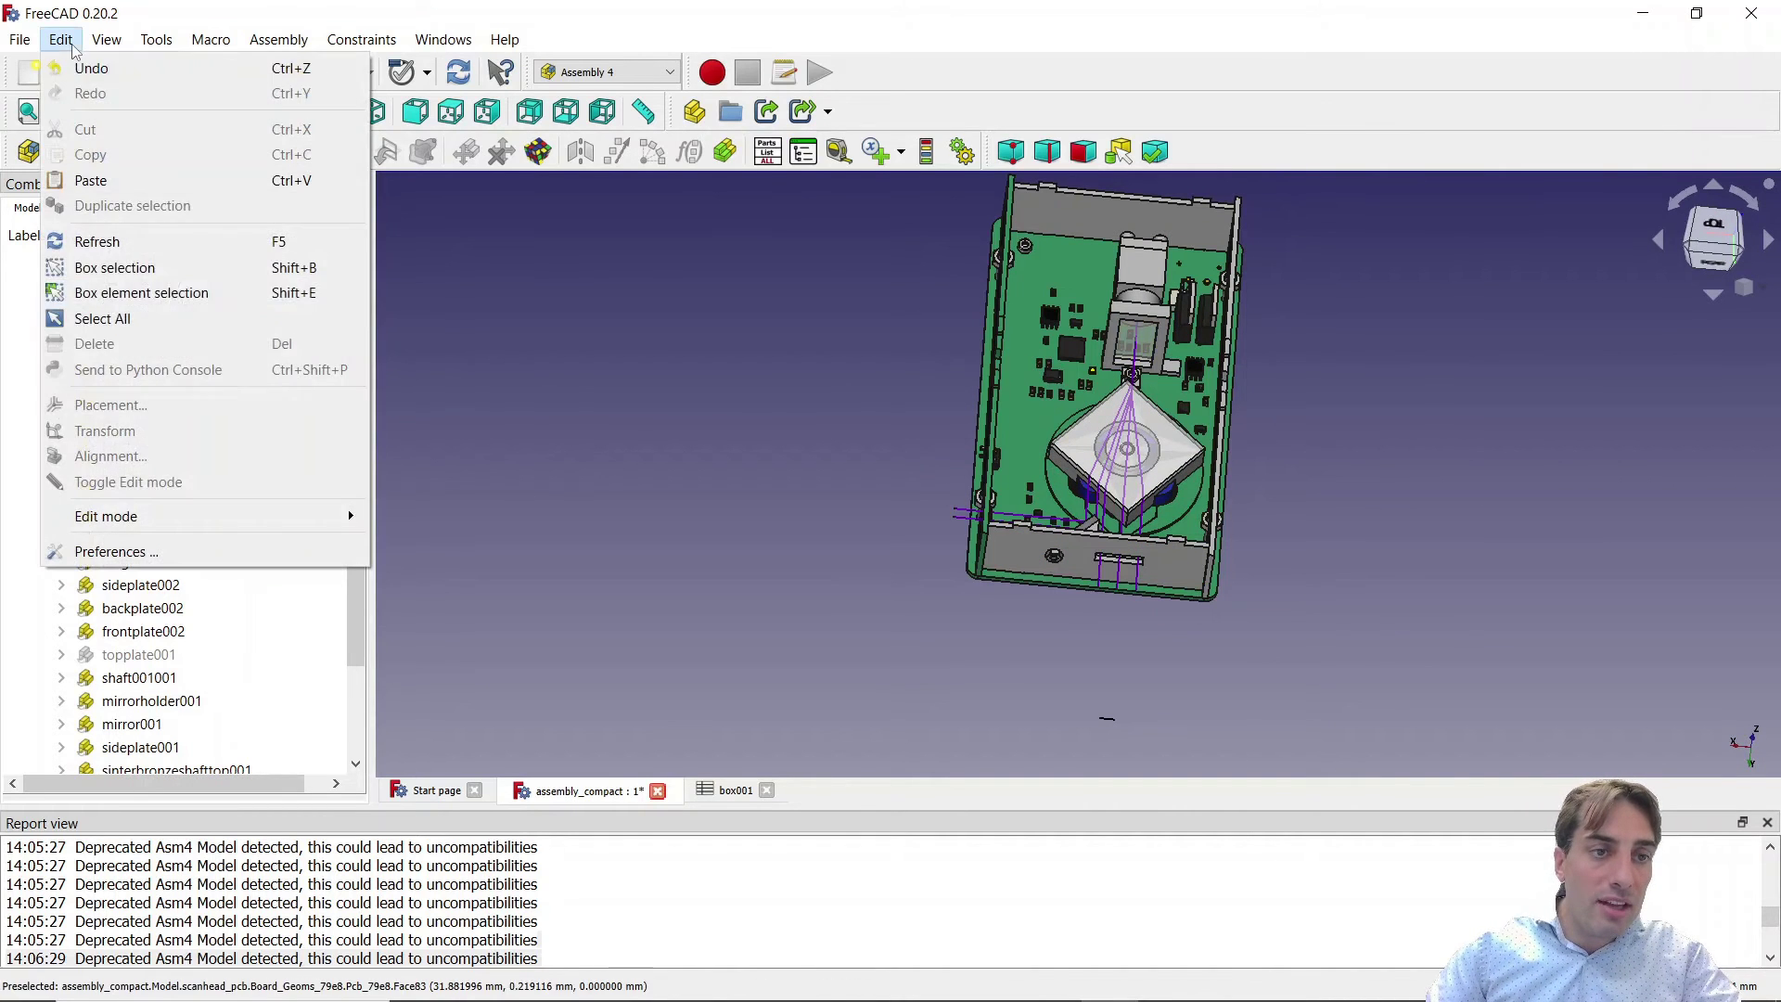
left_click(146, 552)
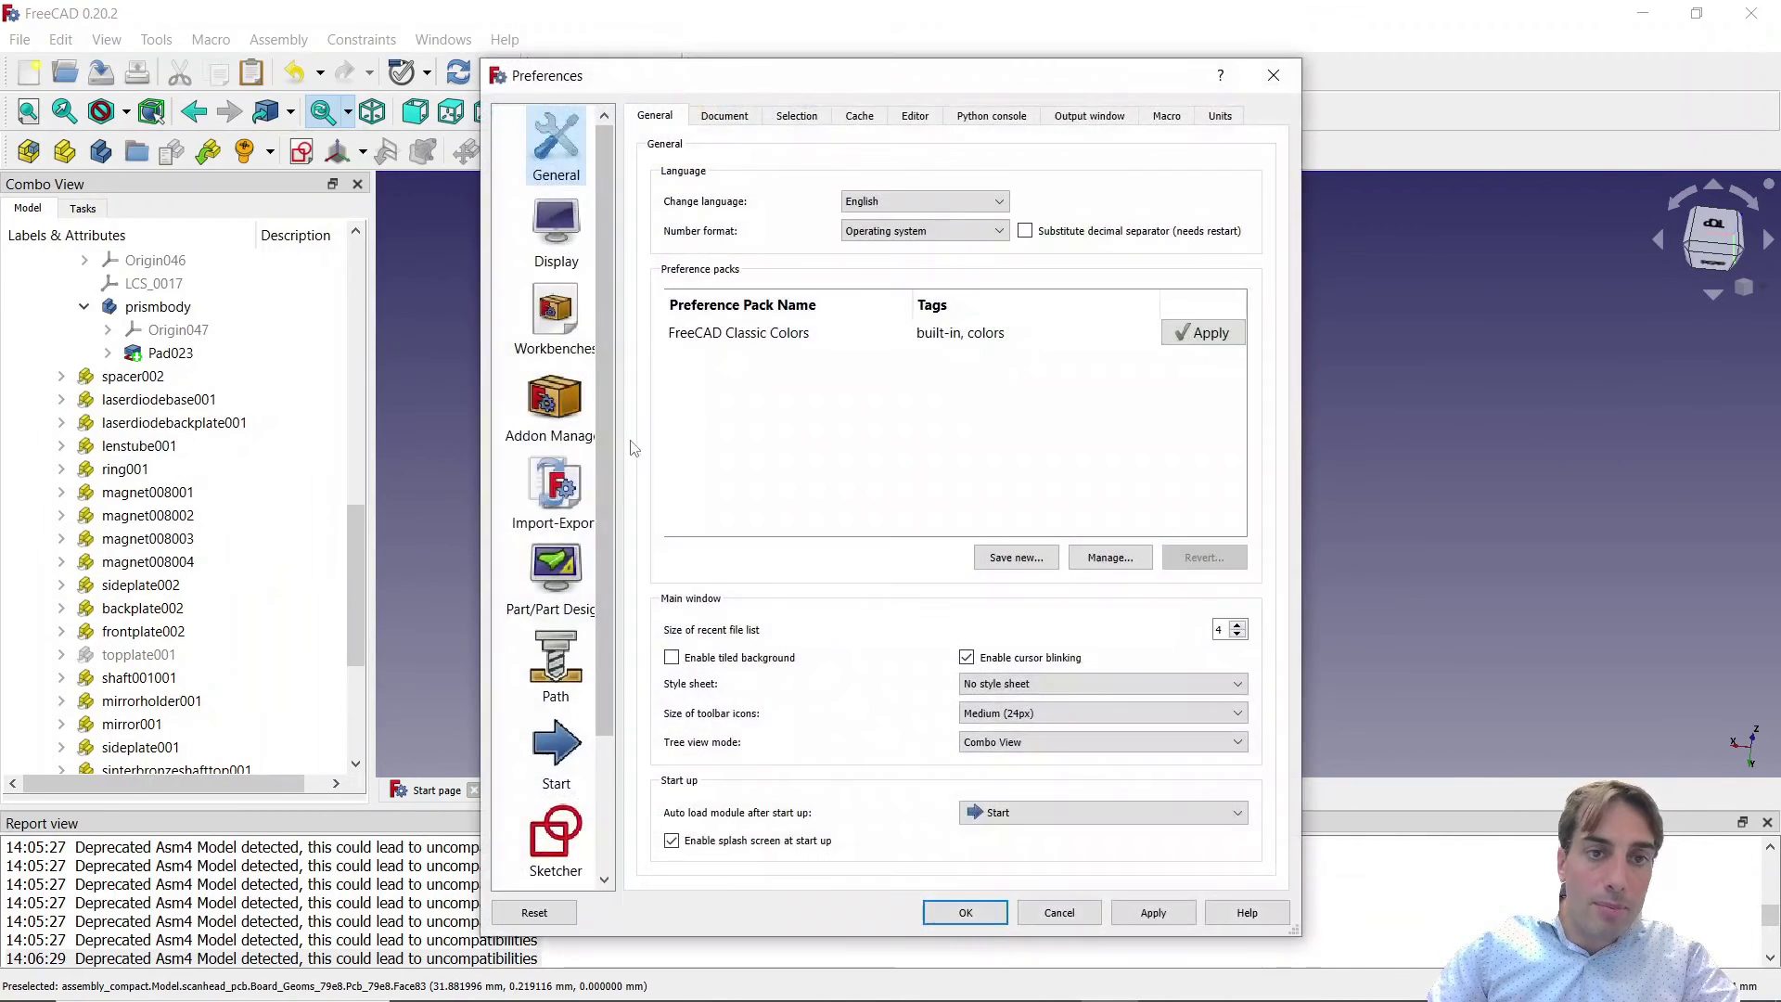
left_click(557, 567)
left_click(728, 117)
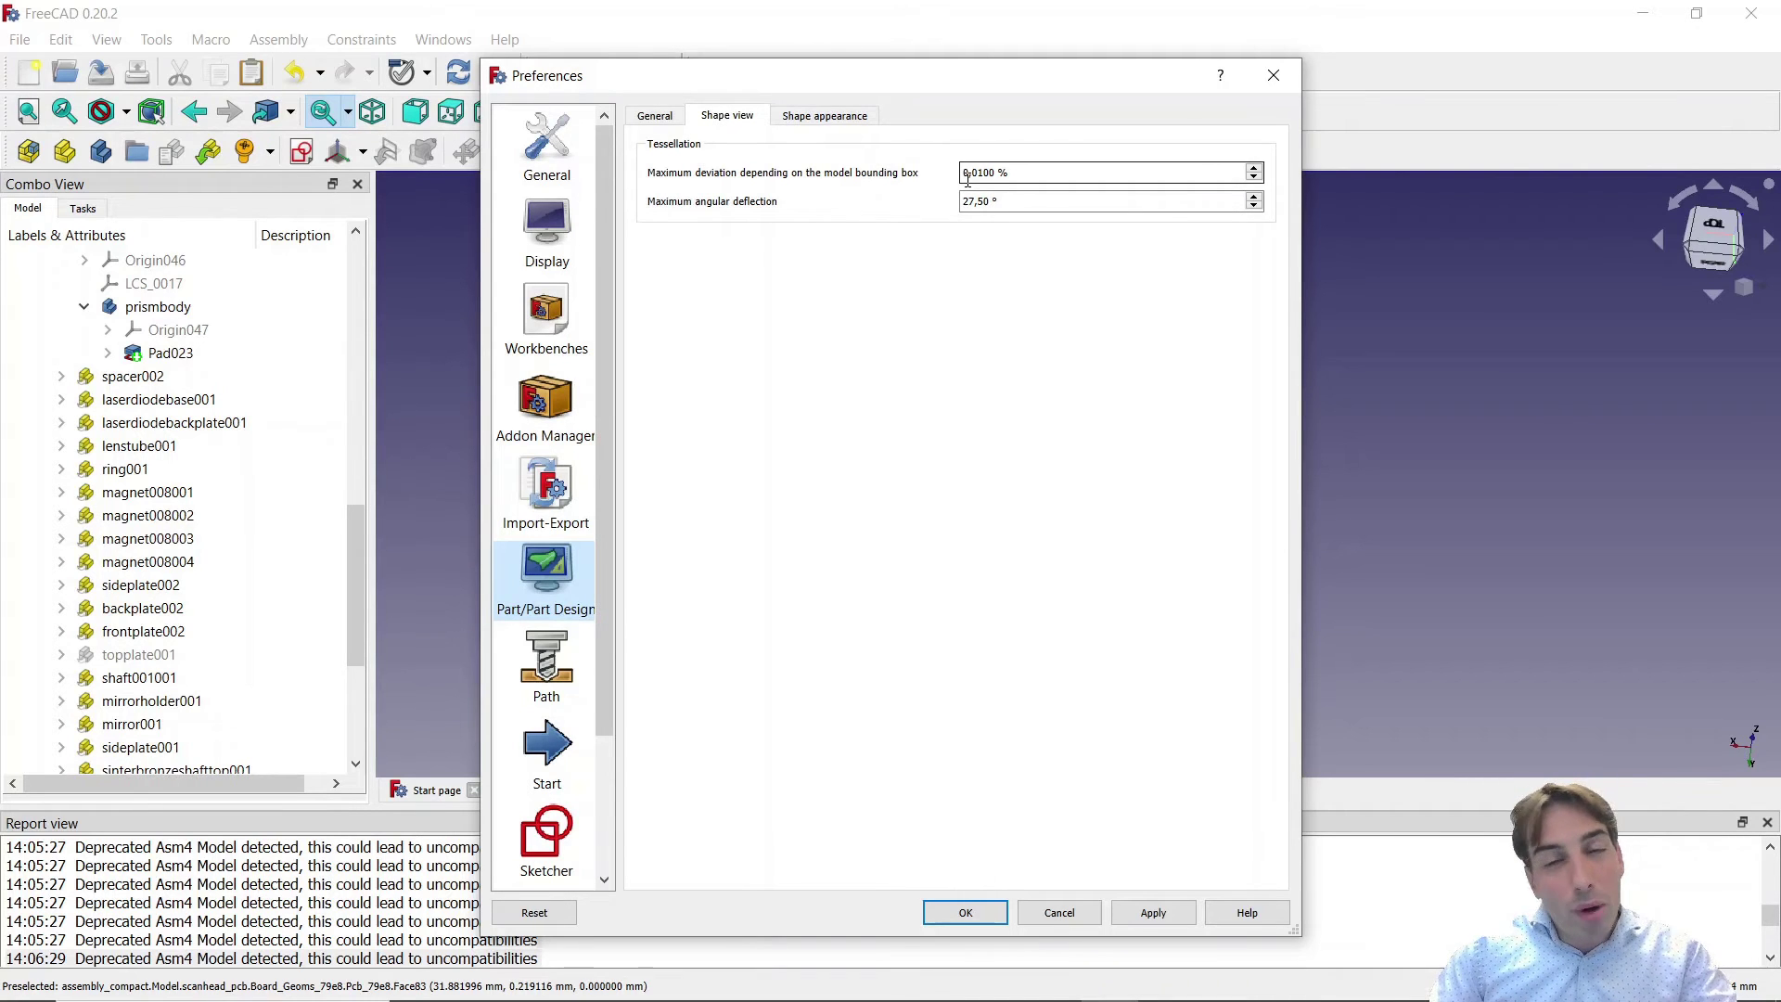
left_click(1058, 914)
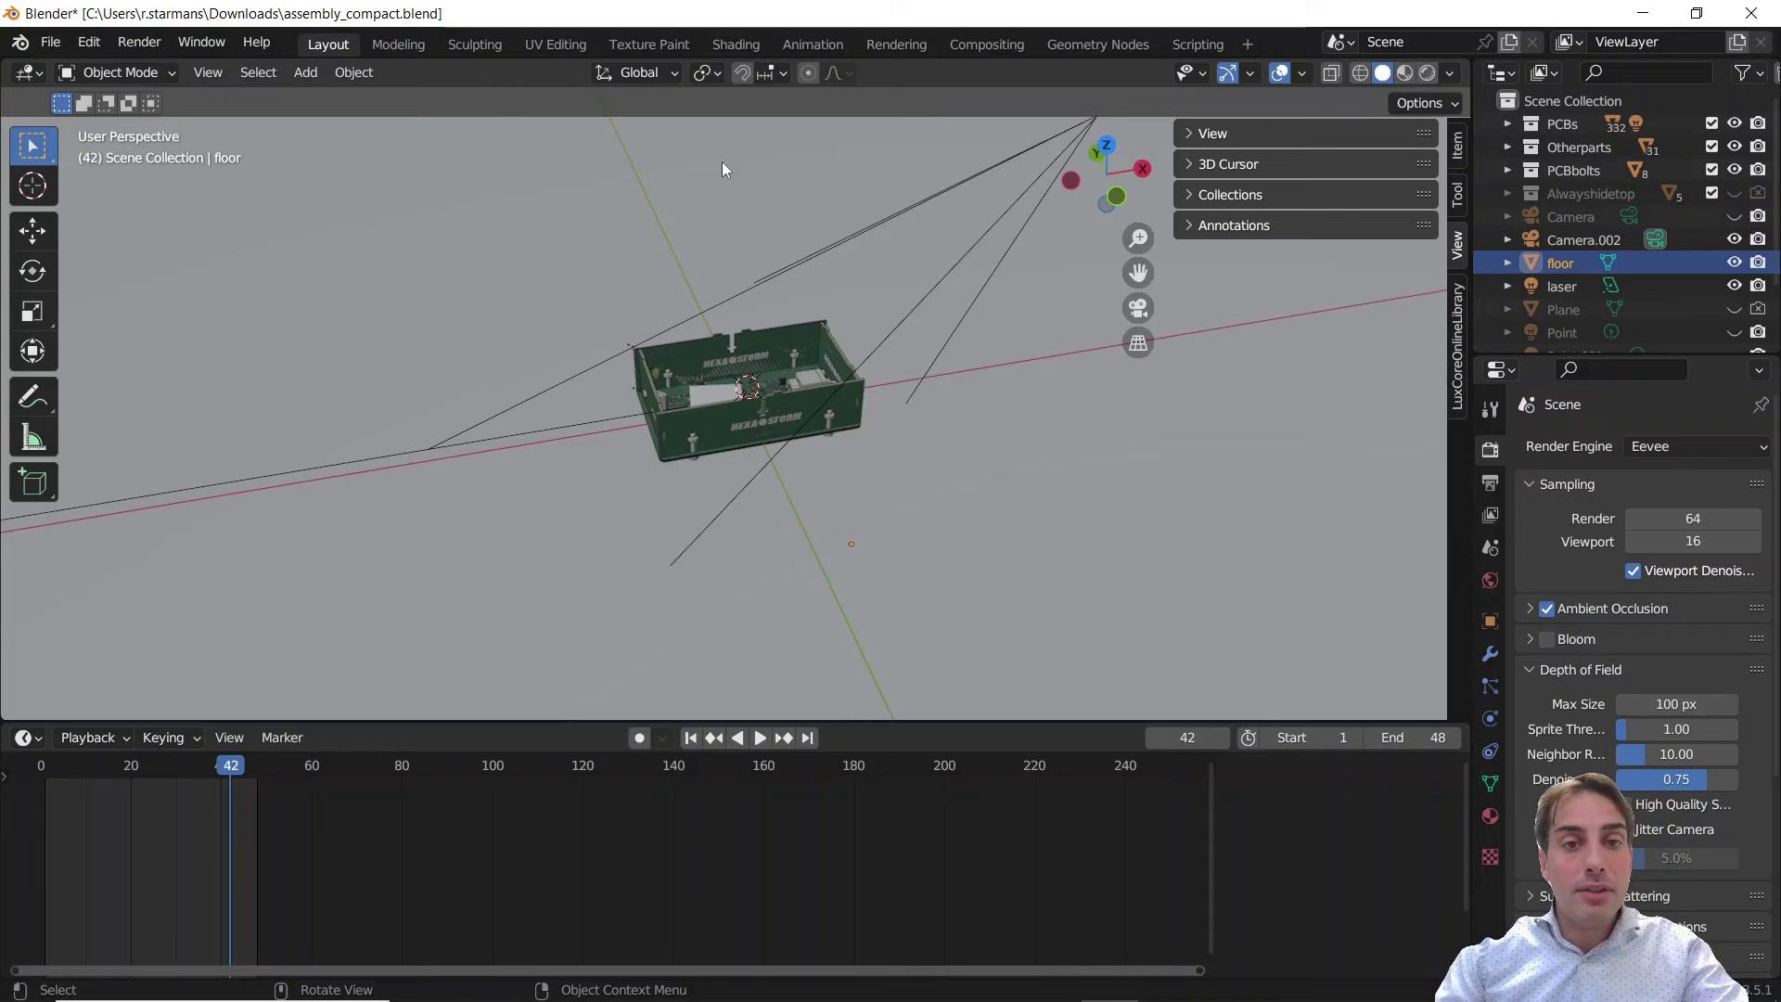
In Blender, review the enabled add-ons and the details of the pcb2blender importer in the preferences, and close them
left_click(89, 42)
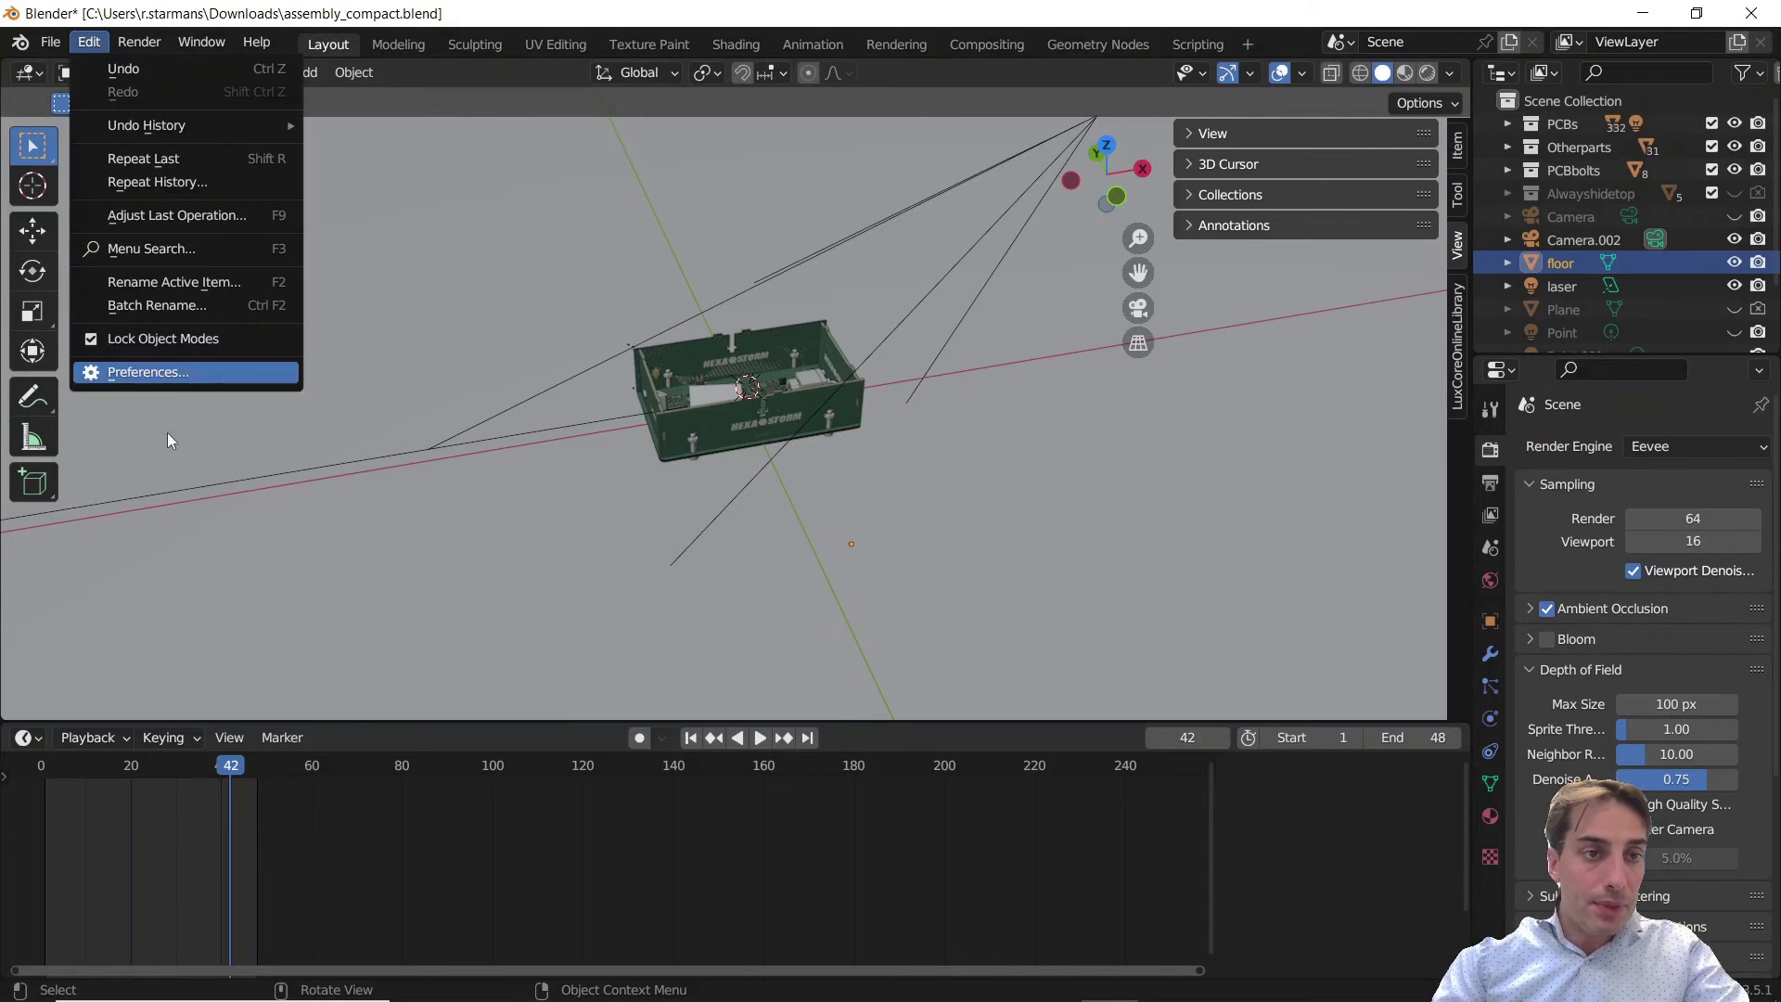
left_click(174, 375)
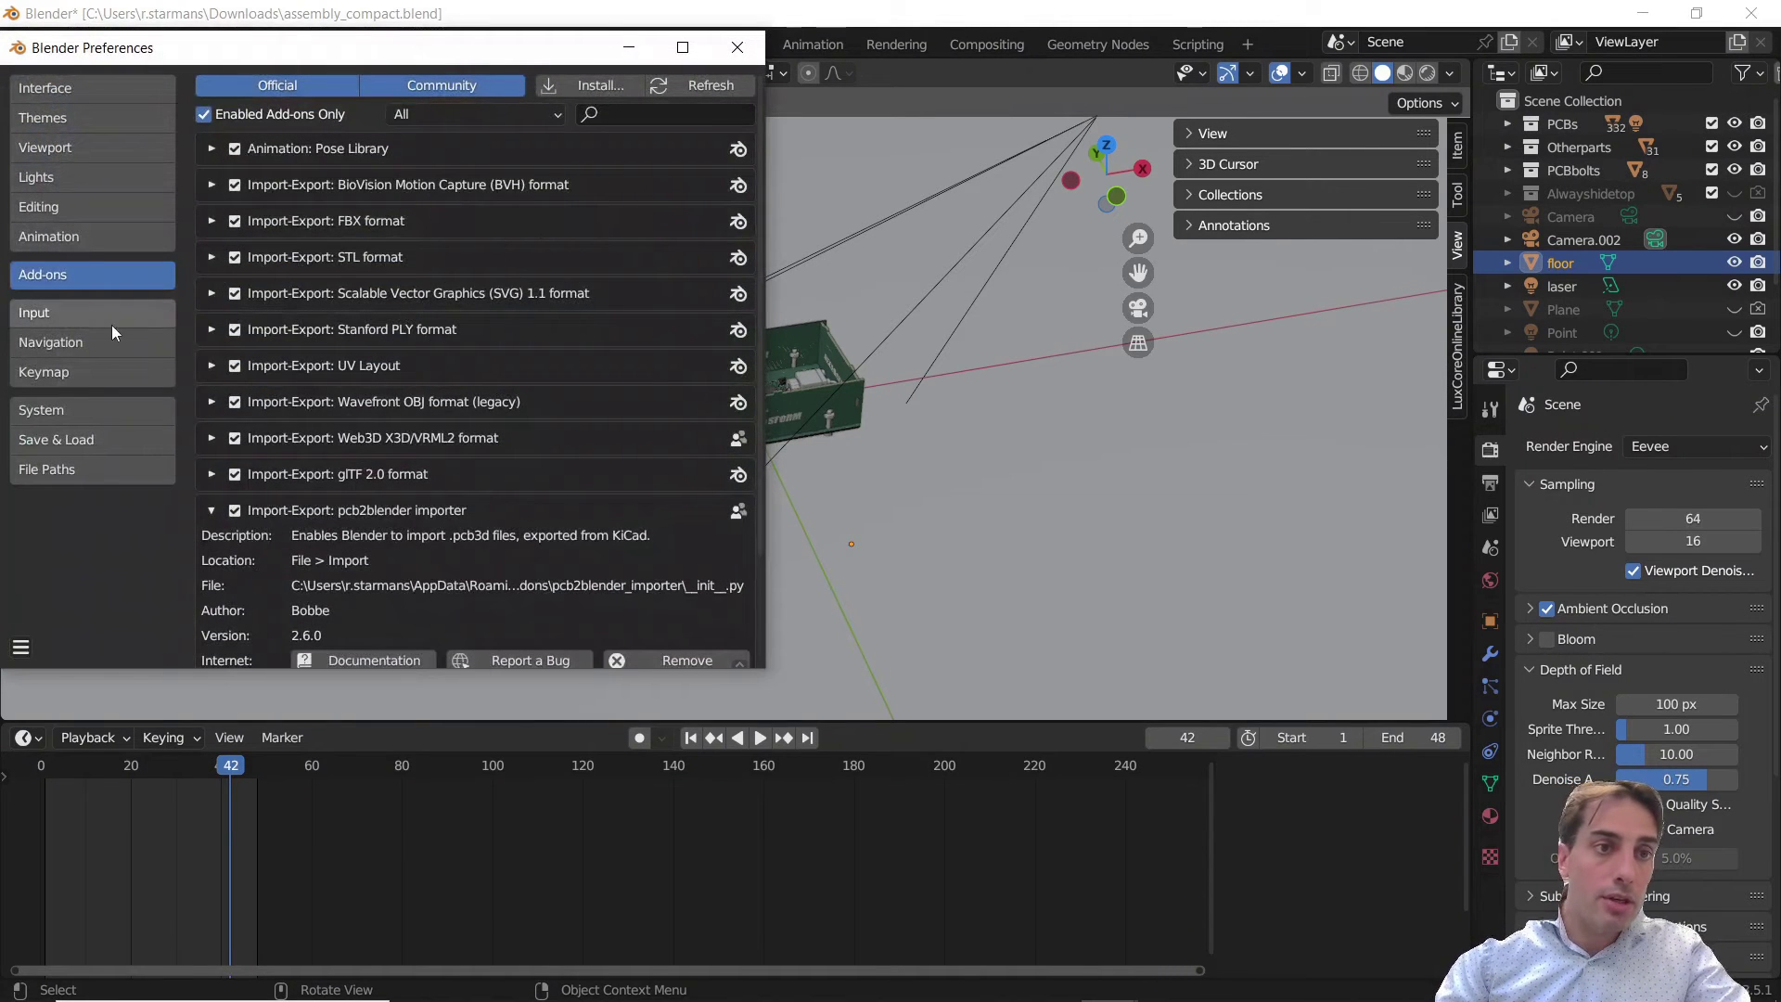
scroll(408, 421, "down", 3)
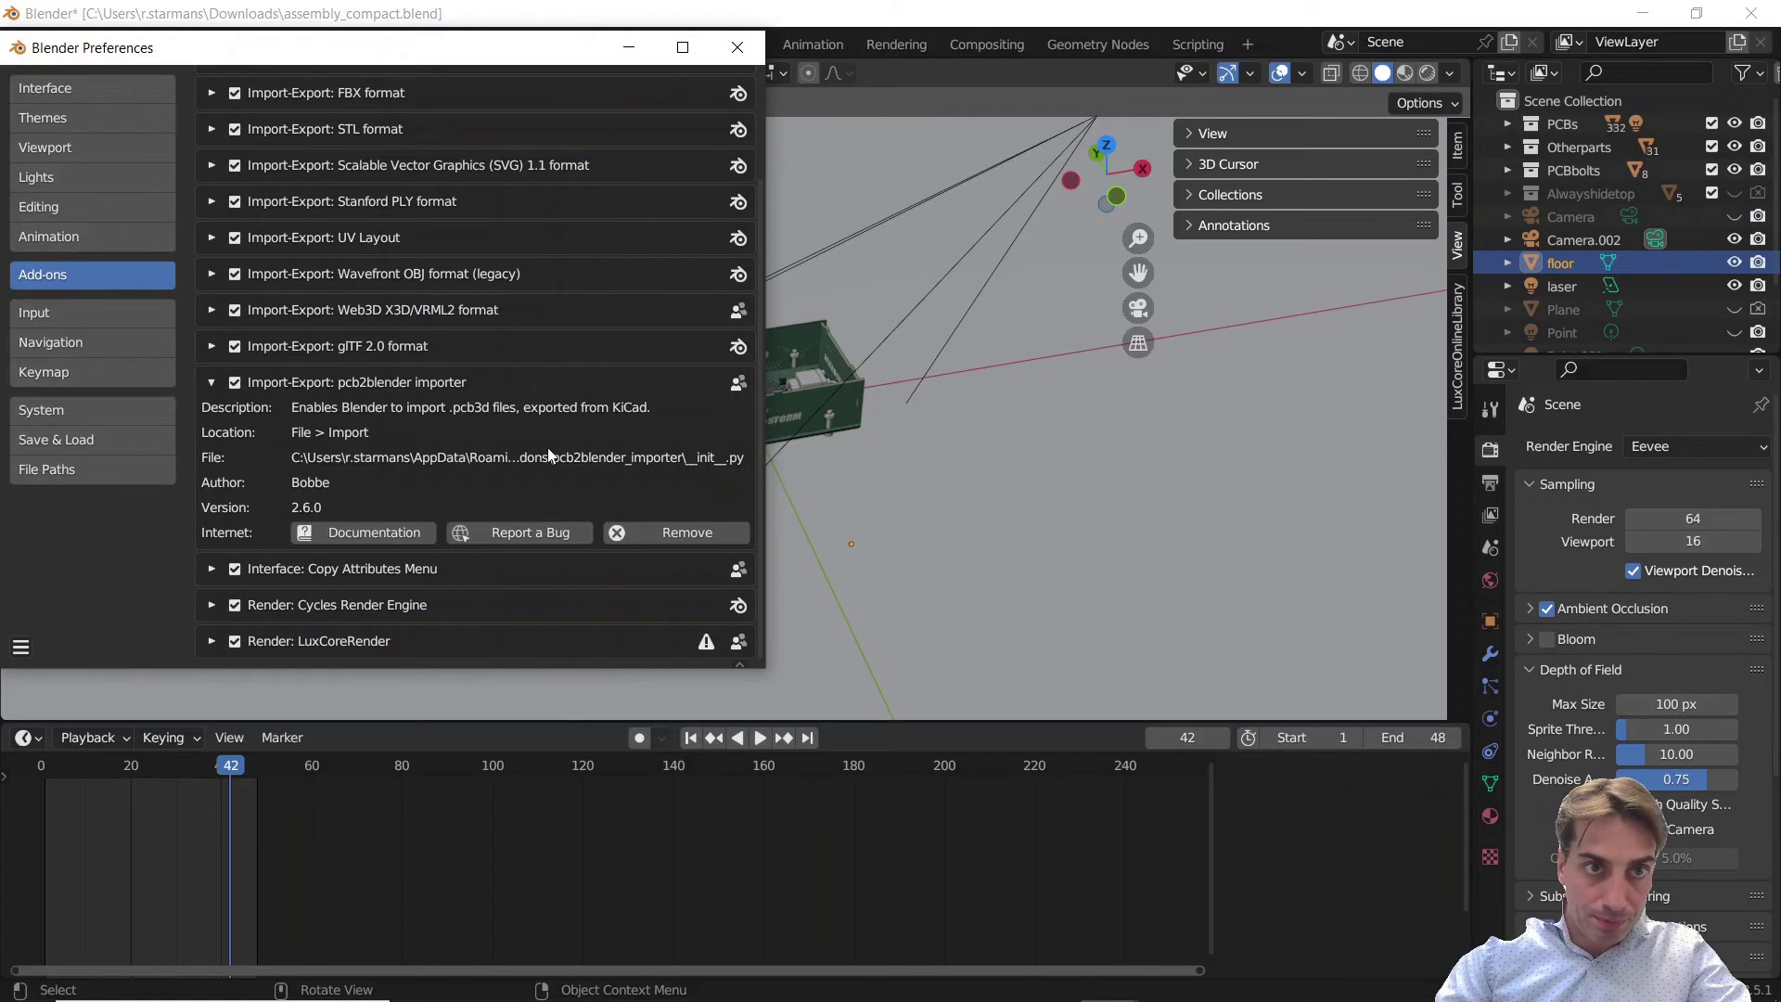
left_click(735, 48)
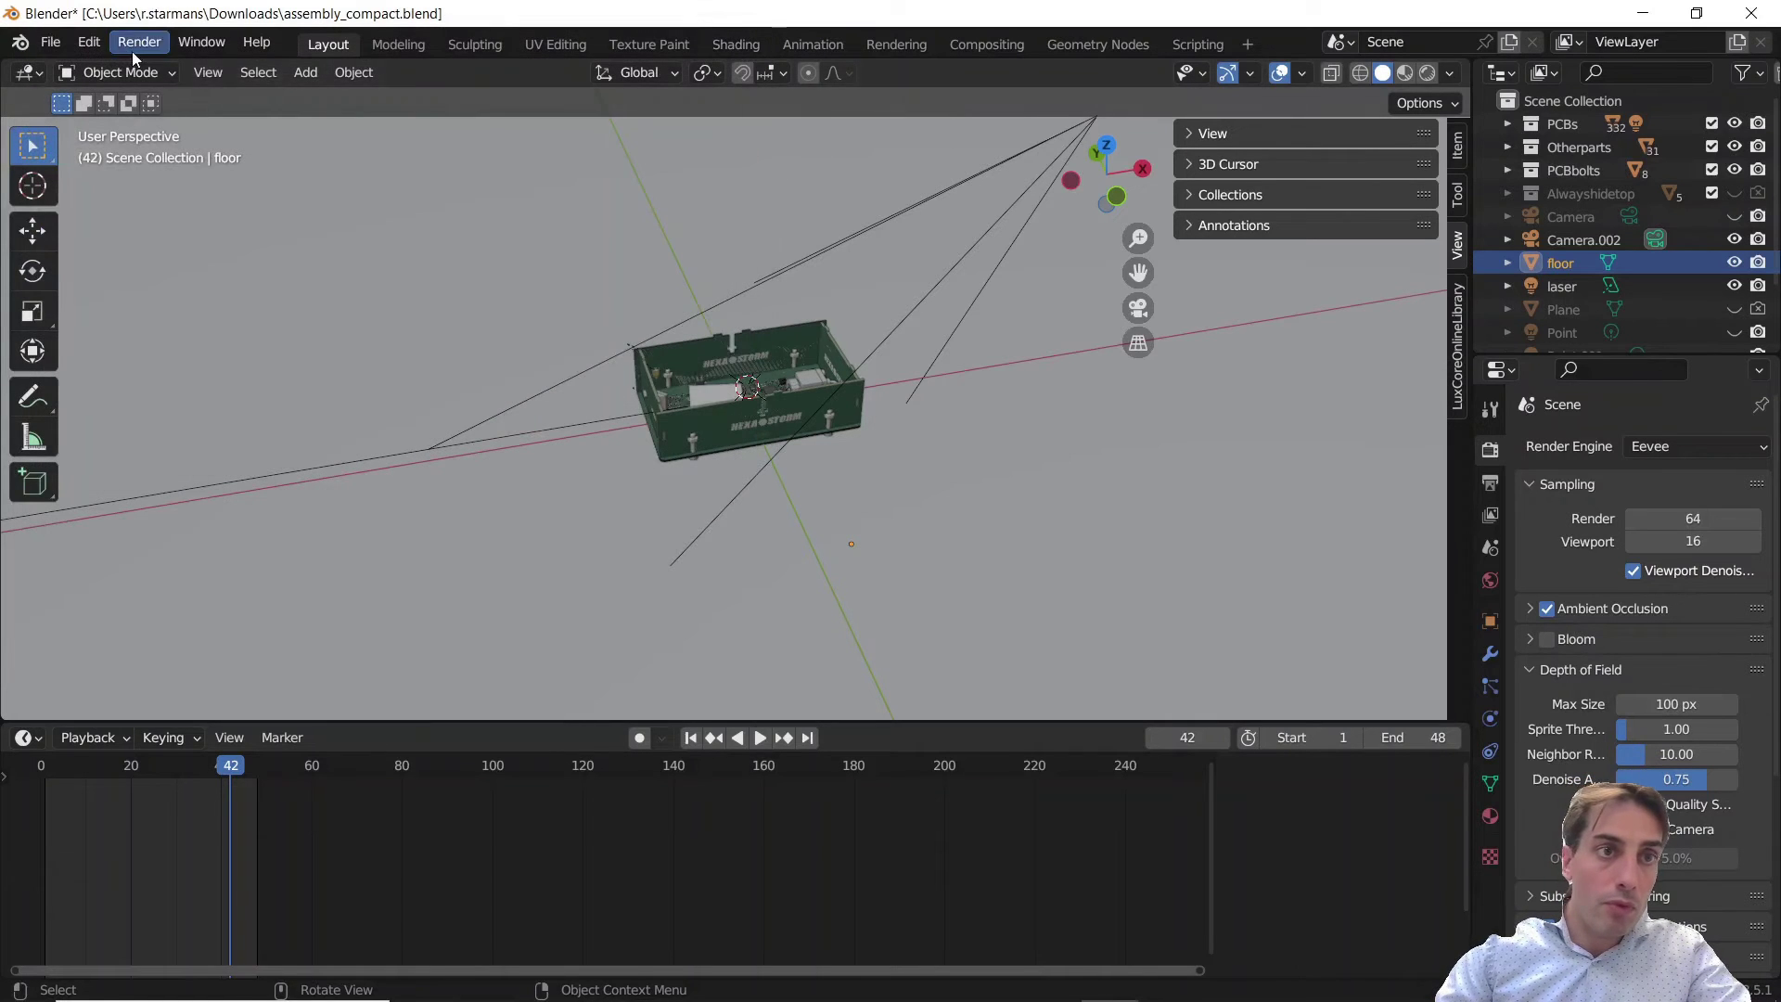
Examine the PCB (.pcb3d) import options, including the PCB material choices Rasterized (Cycles) and 3D (deprecated), and cancel the import
left_click(67, 39)
mouse_move(130, 363)
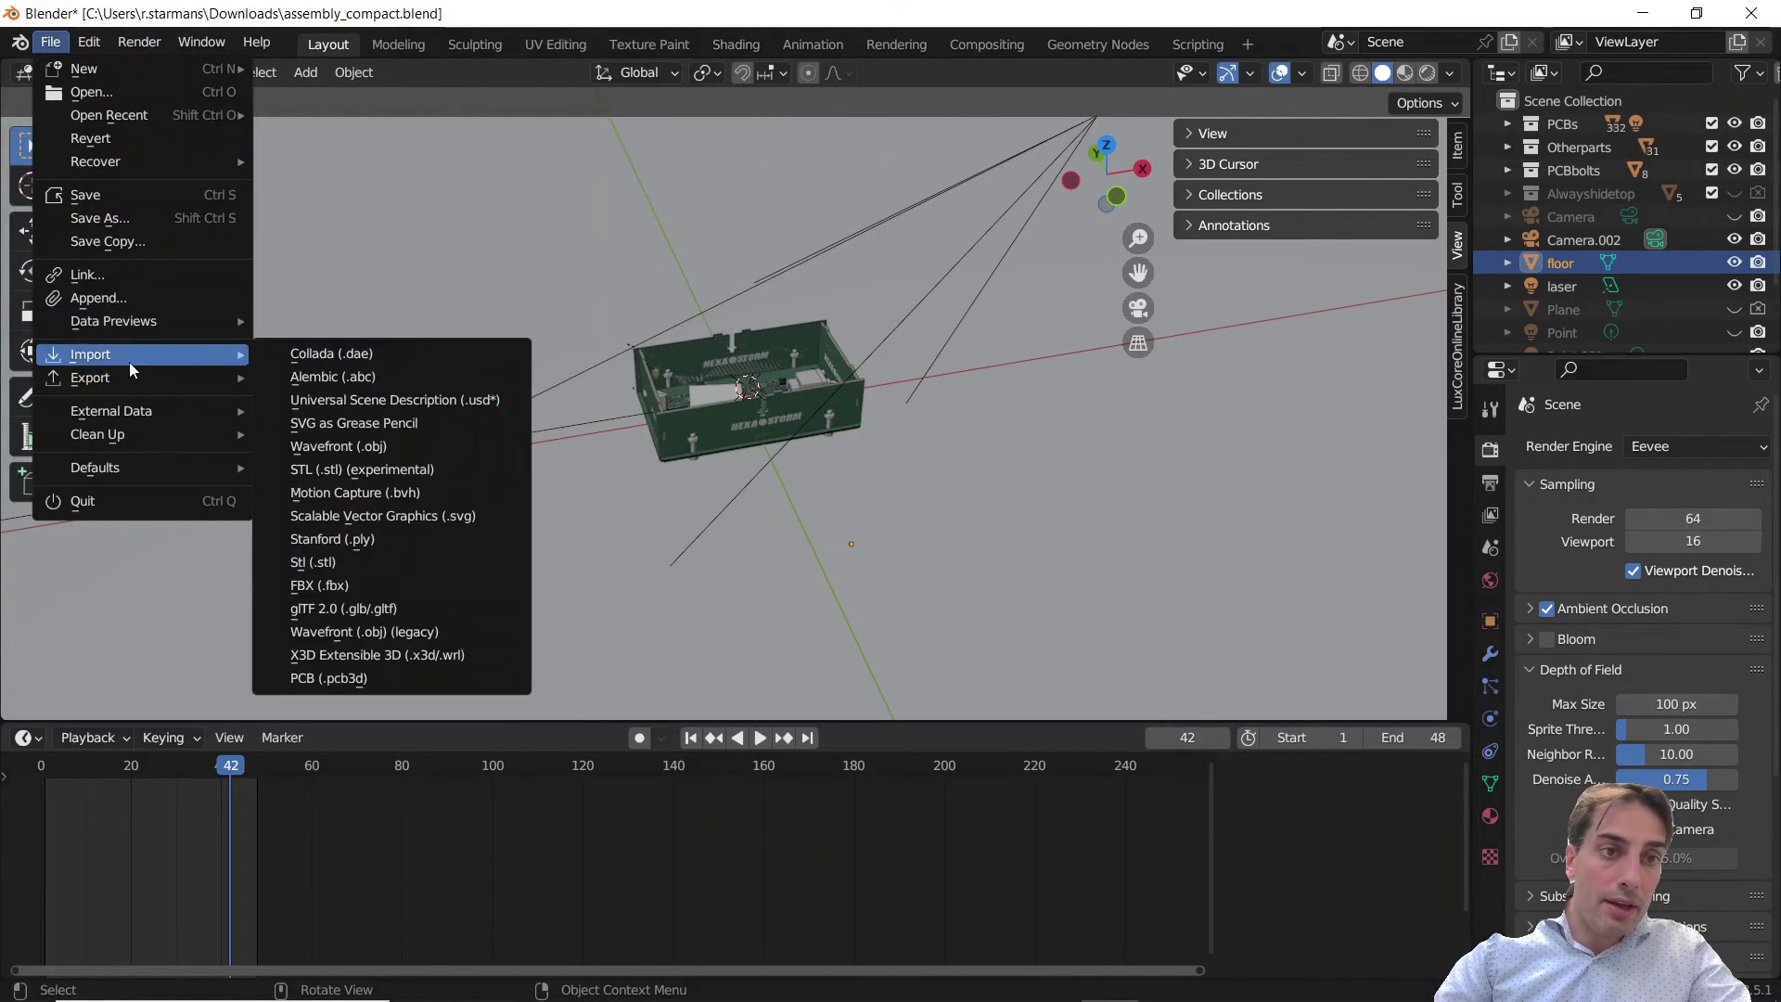
left_click(362, 679)
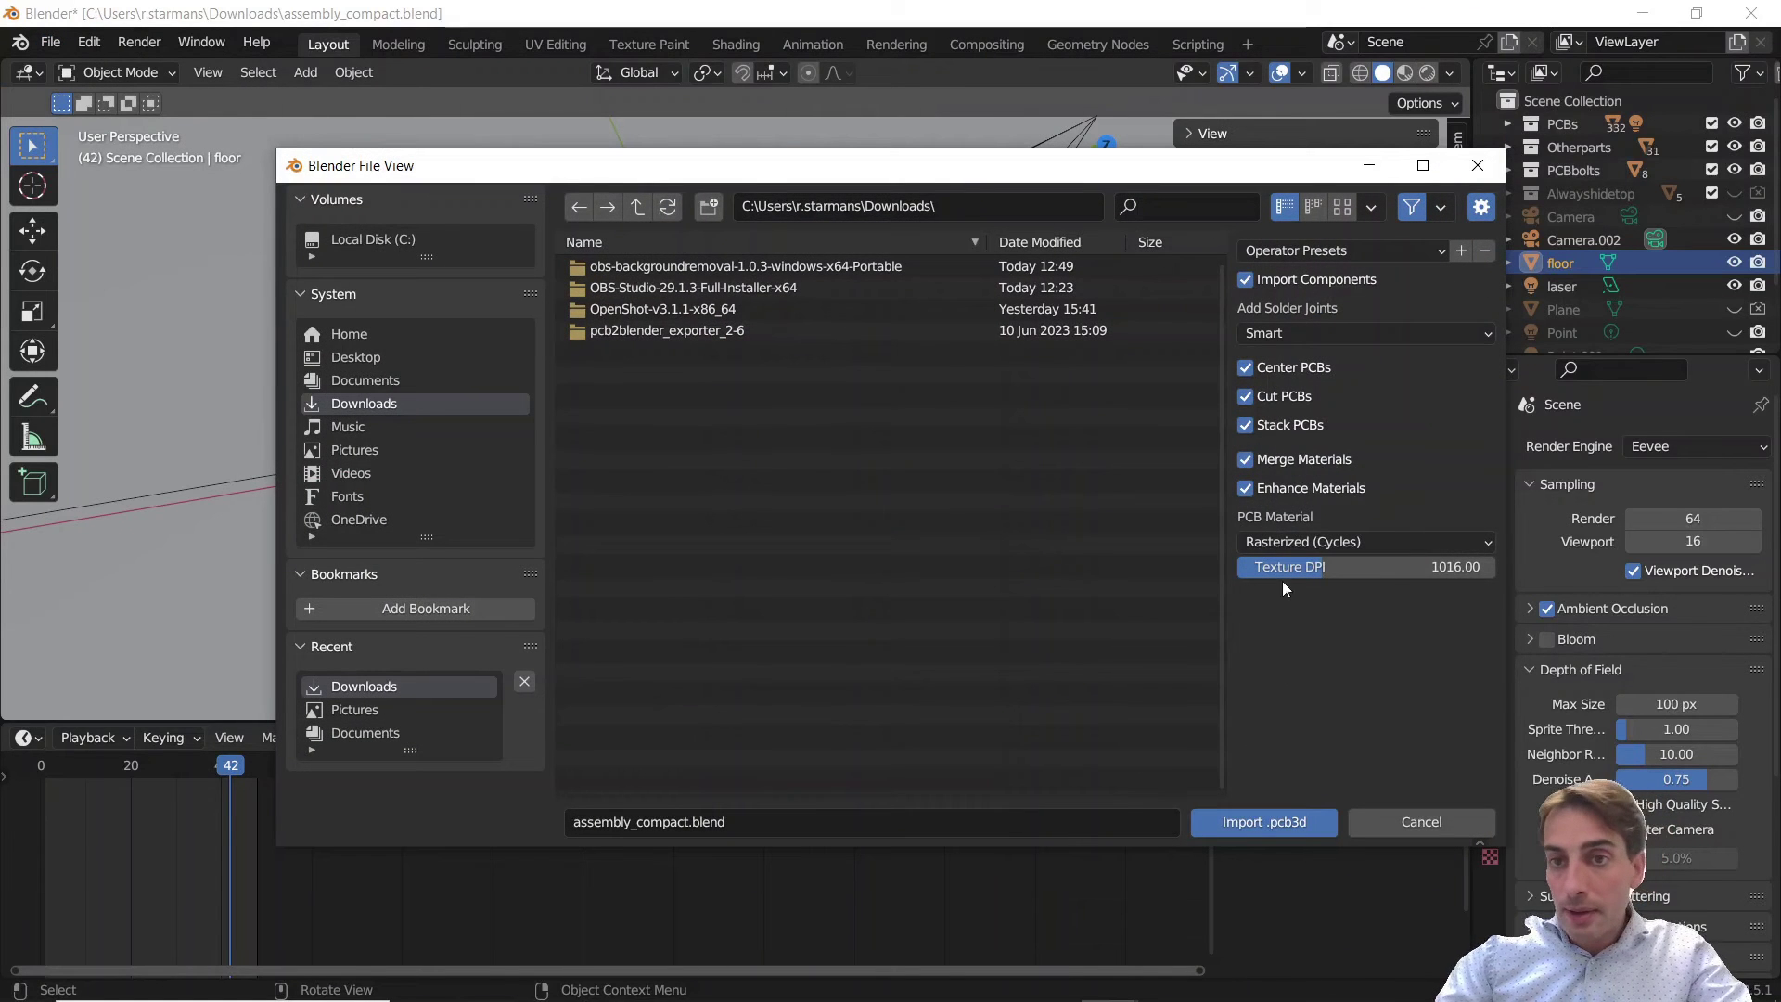
left_click(1307, 542)
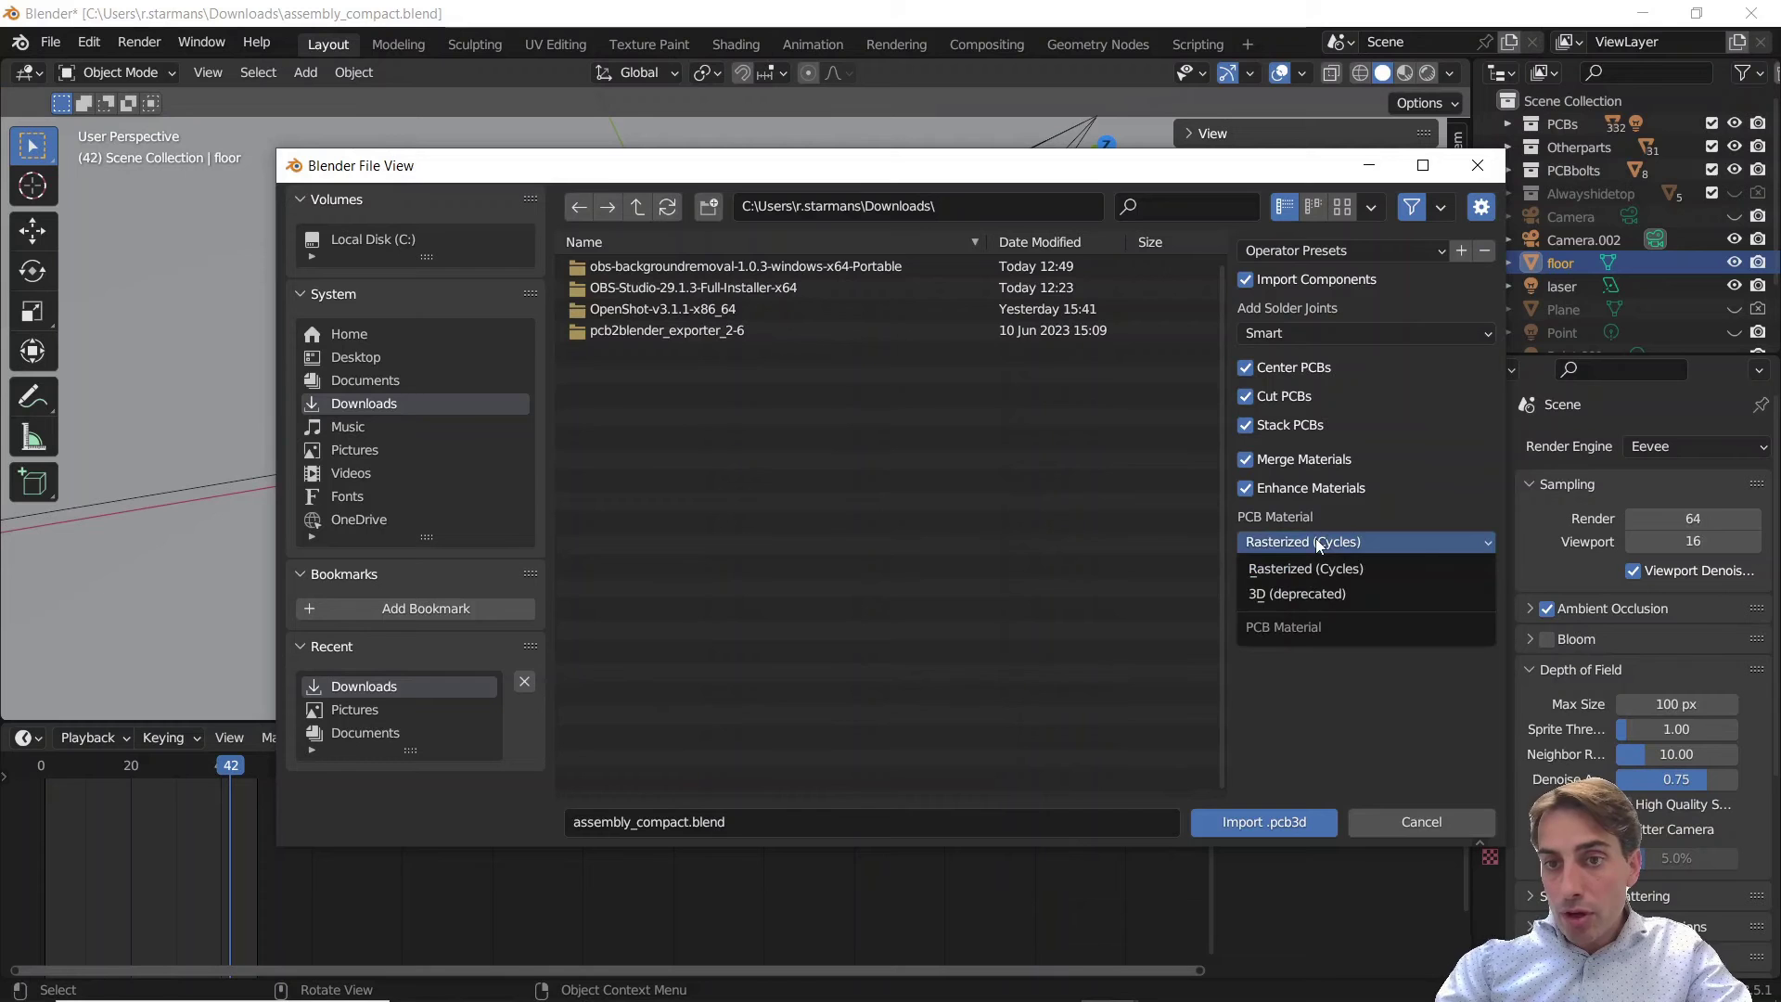
left_click(1308, 593)
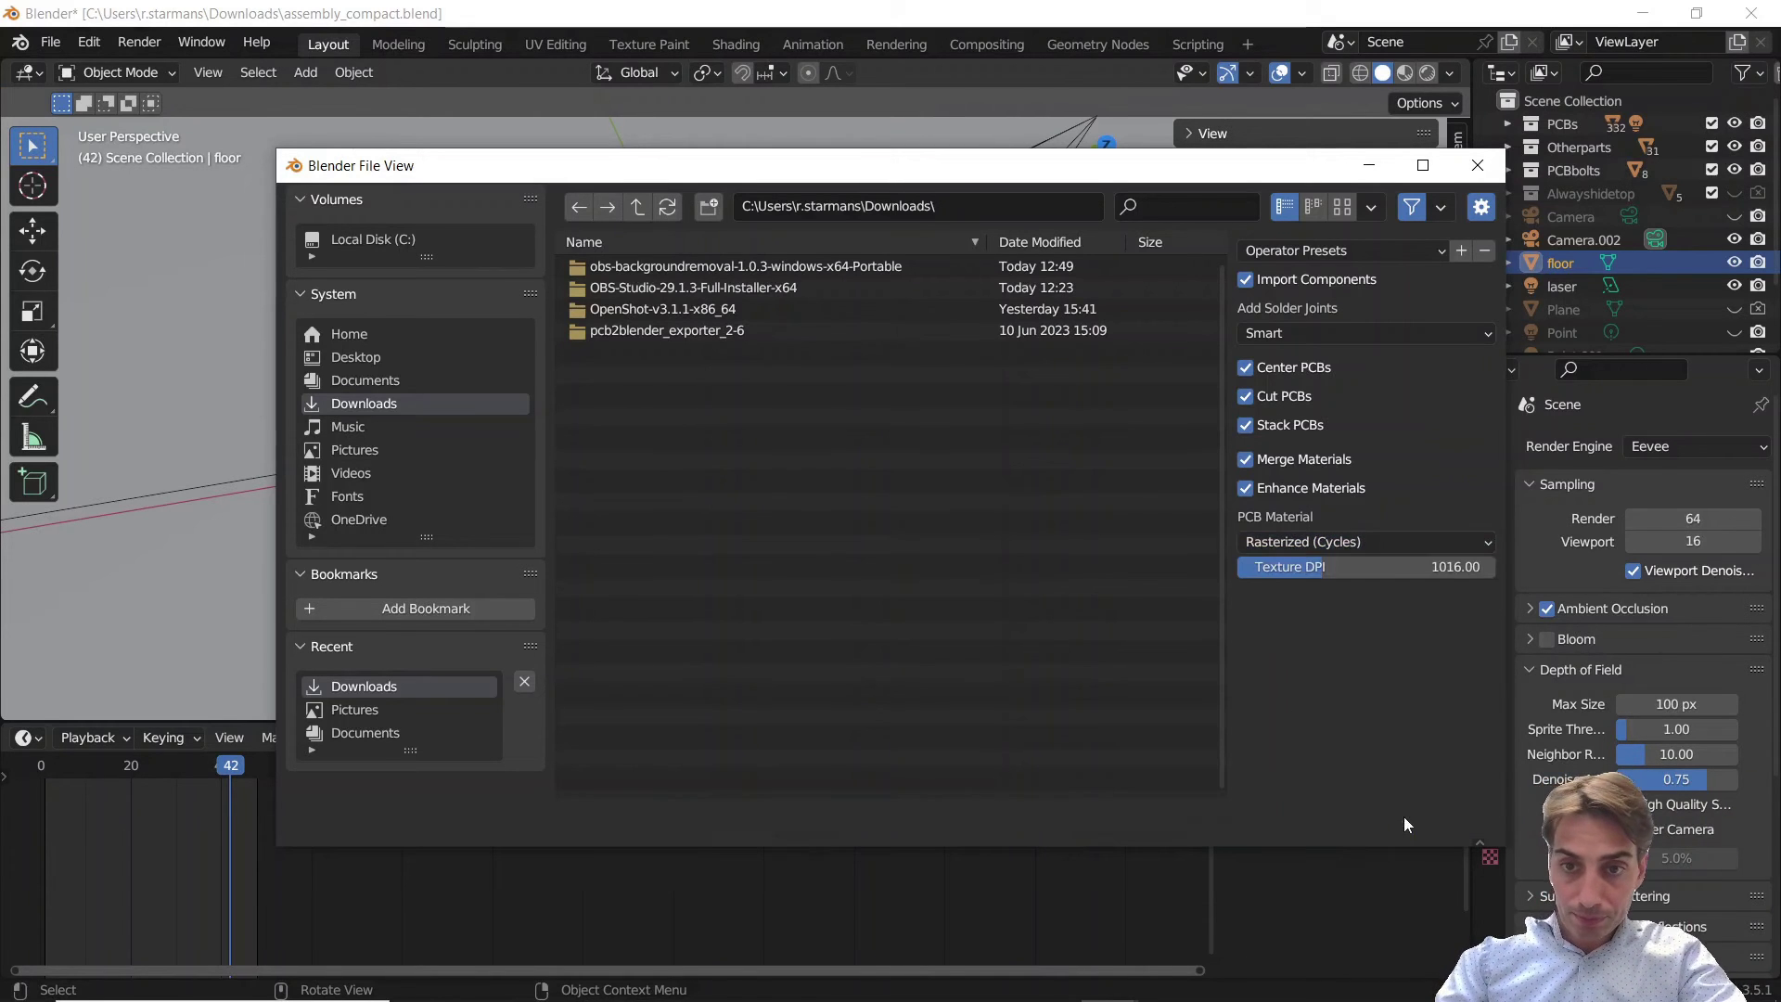
left_click(1405, 817)
Examine the Wavefront (.obj) import options and the available OBJ files in the Downloads folder, and cancel the import
left_click(50, 42)
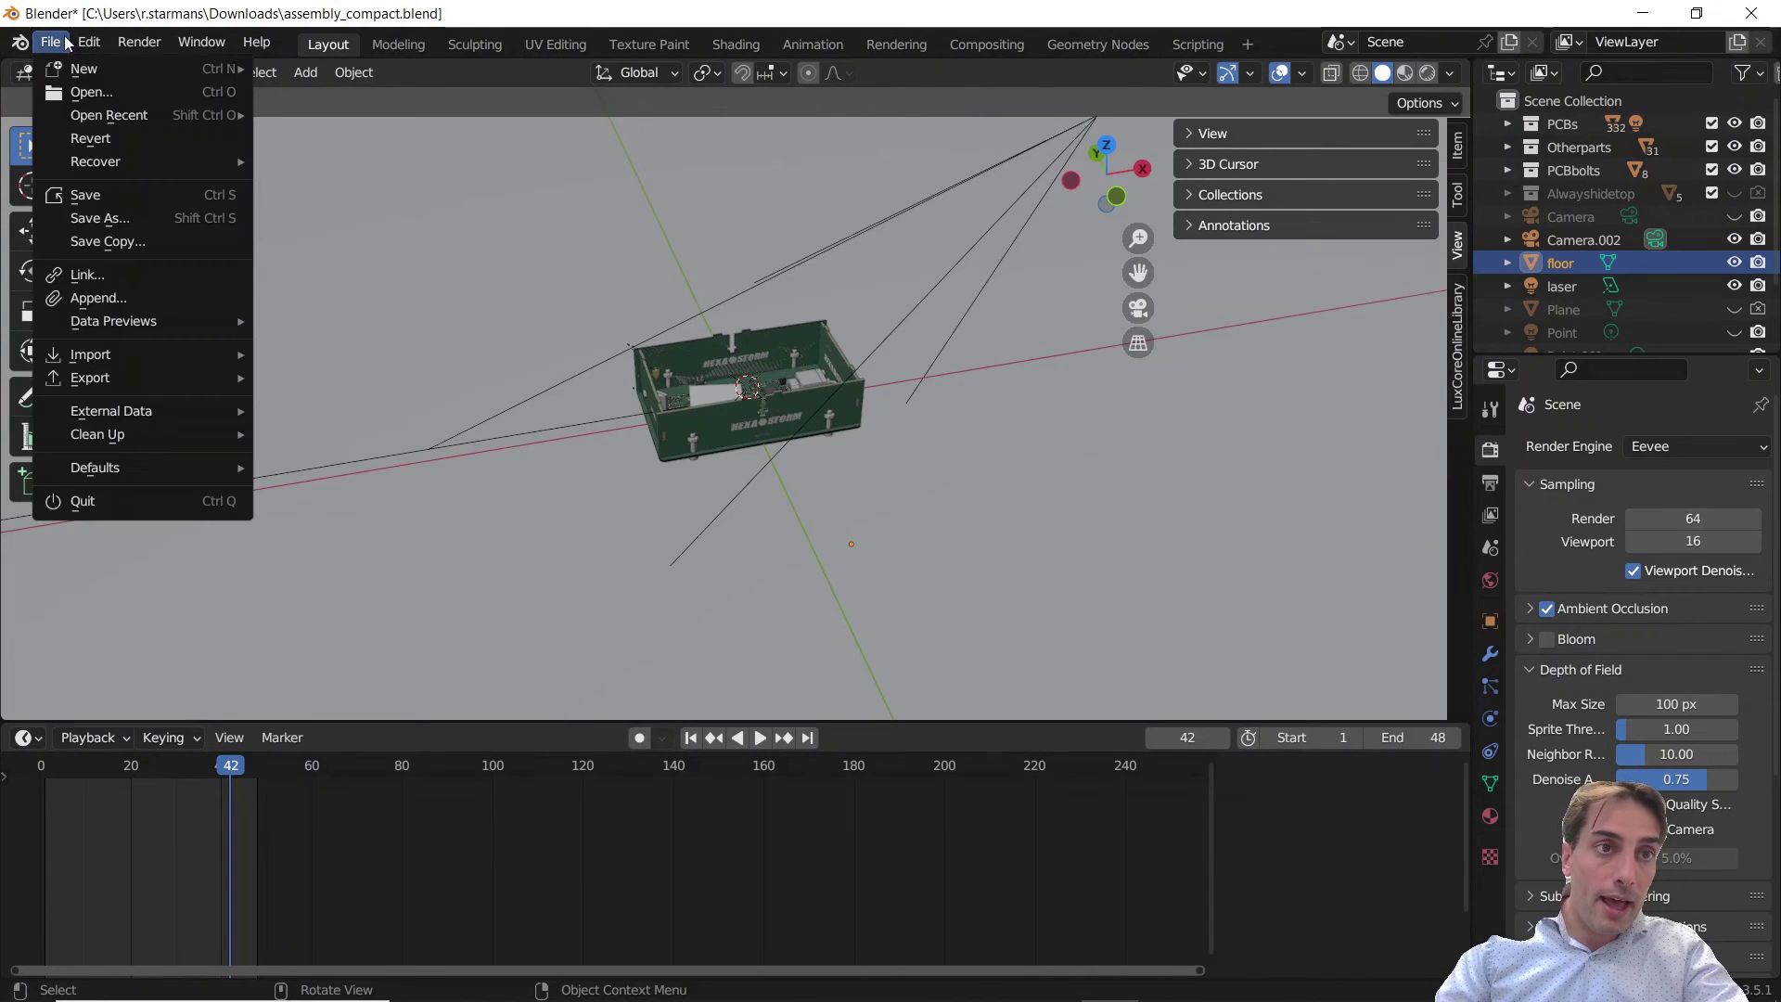
mouse_move(154, 410)
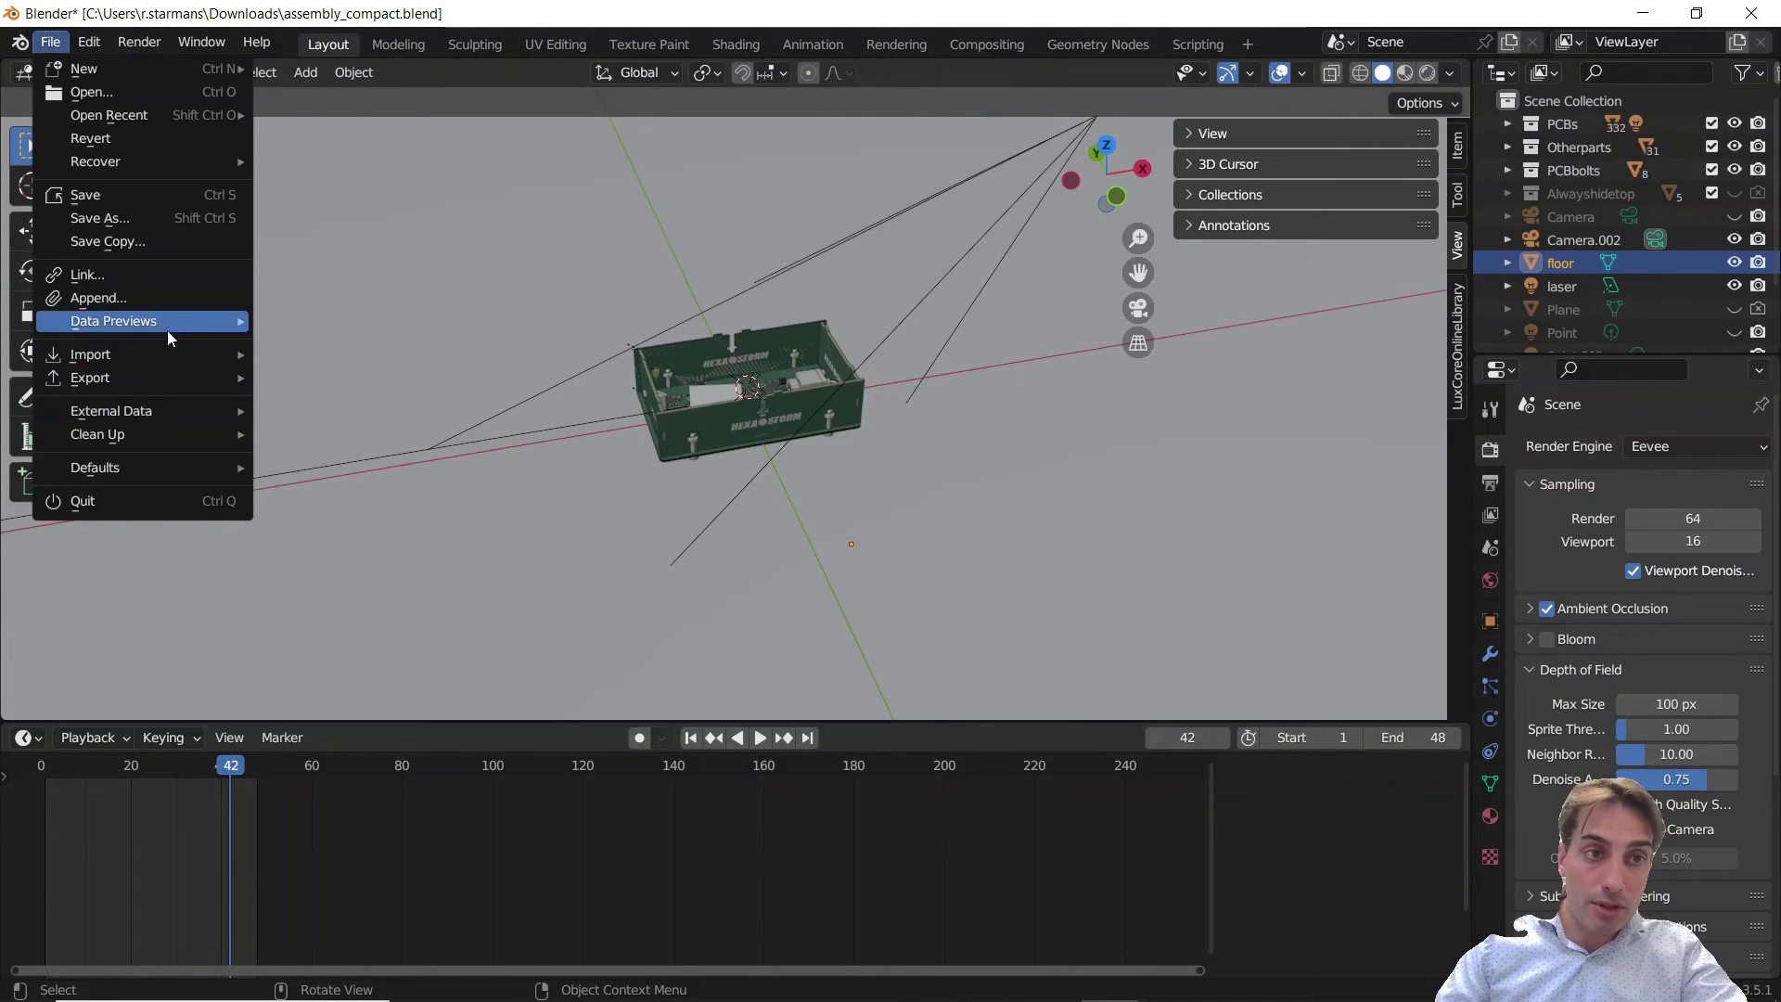
mouse_move(170, 372)
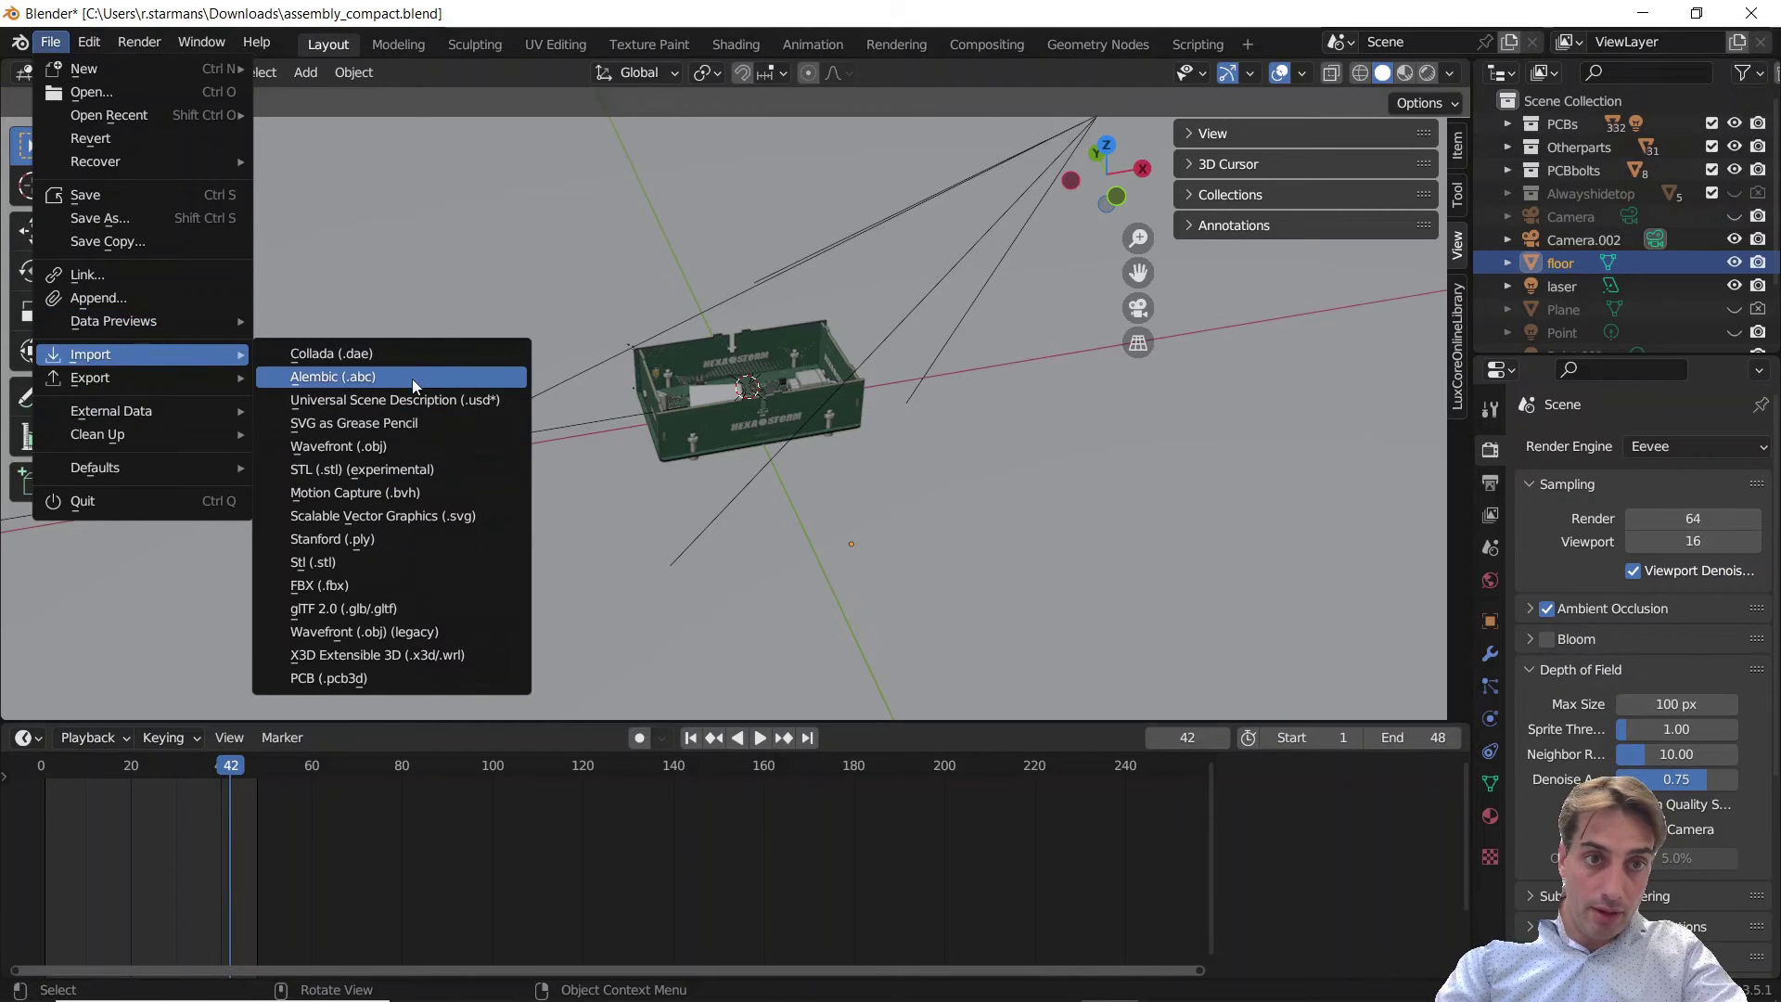
left_click(434, 441)
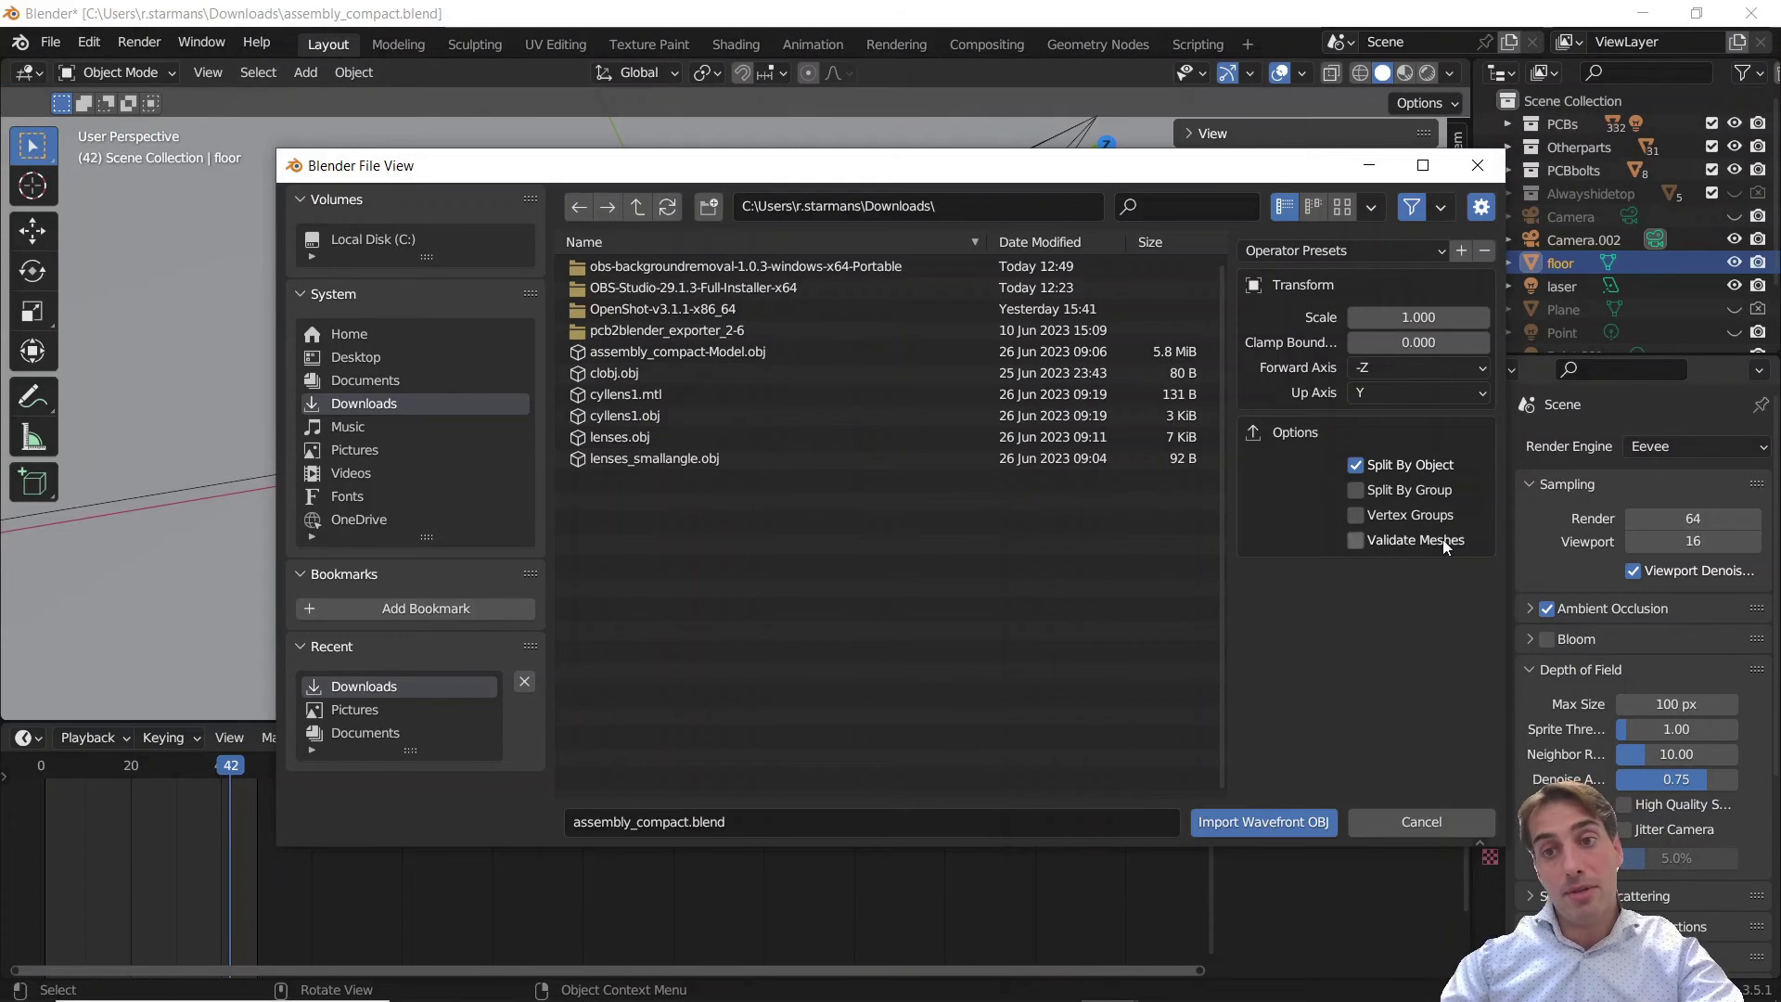
left_click(1421, 821)
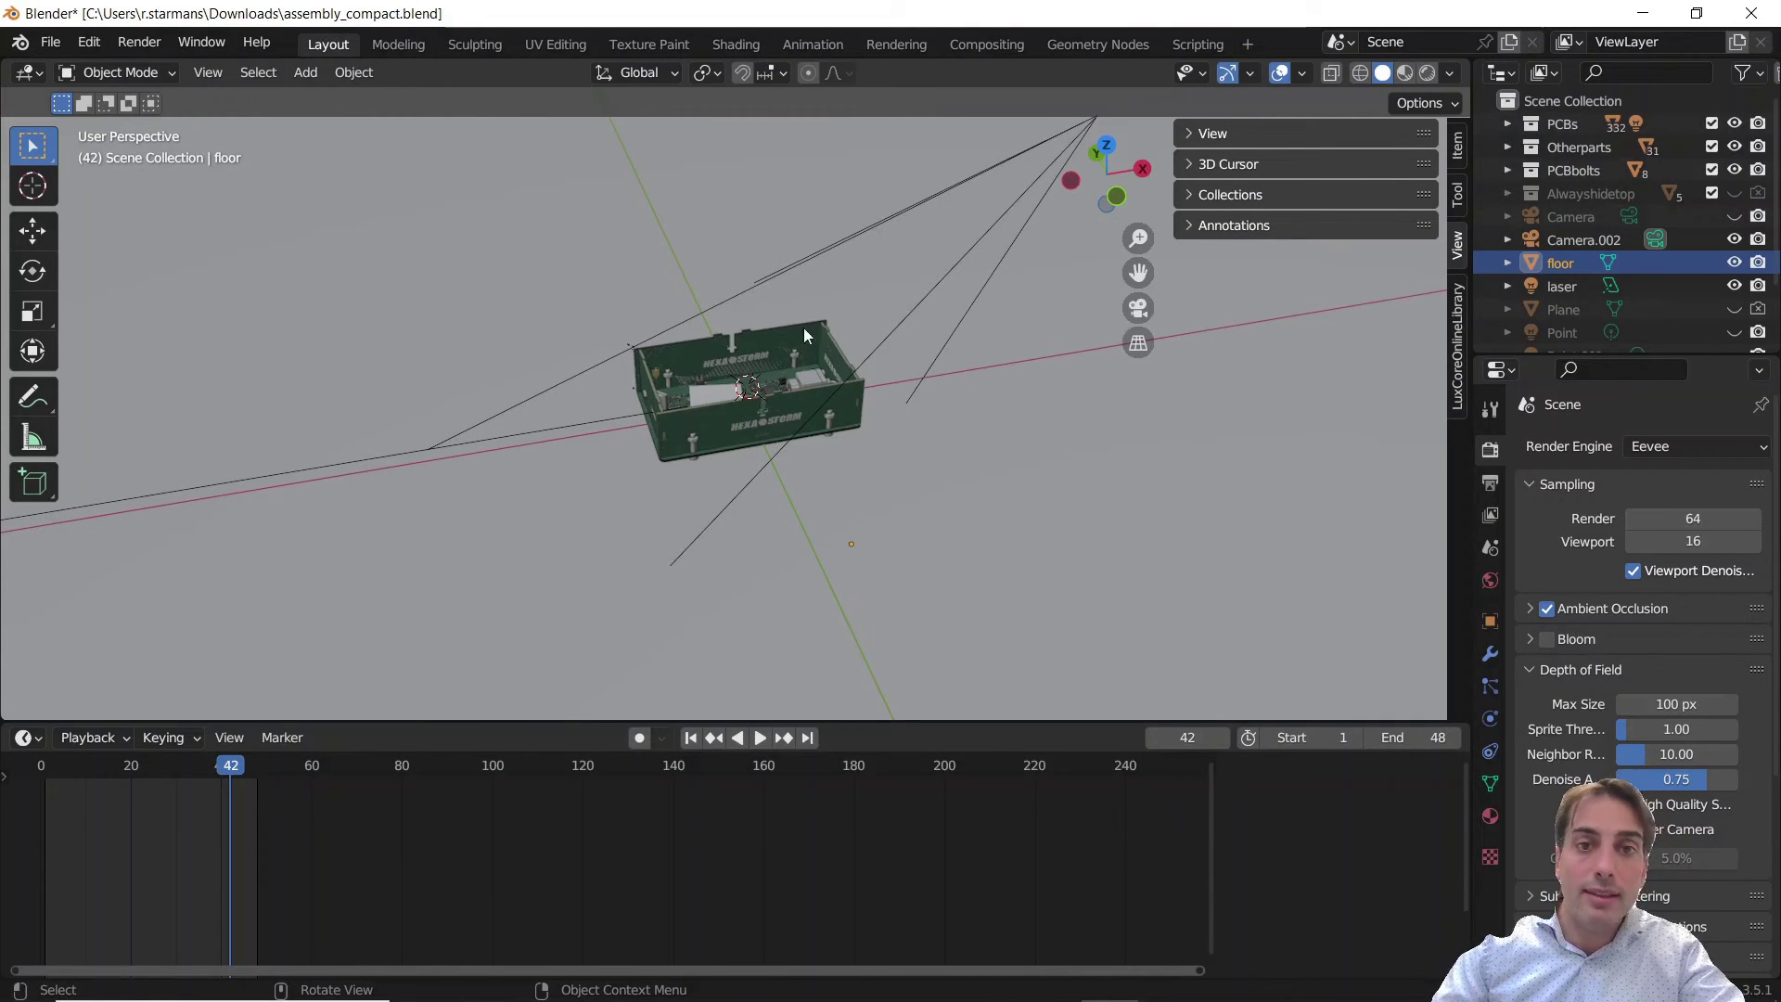
Inspect the scanhead box model up close and view it on the wooden floor in material preview shading
scroll(787, 398, "up", 2)
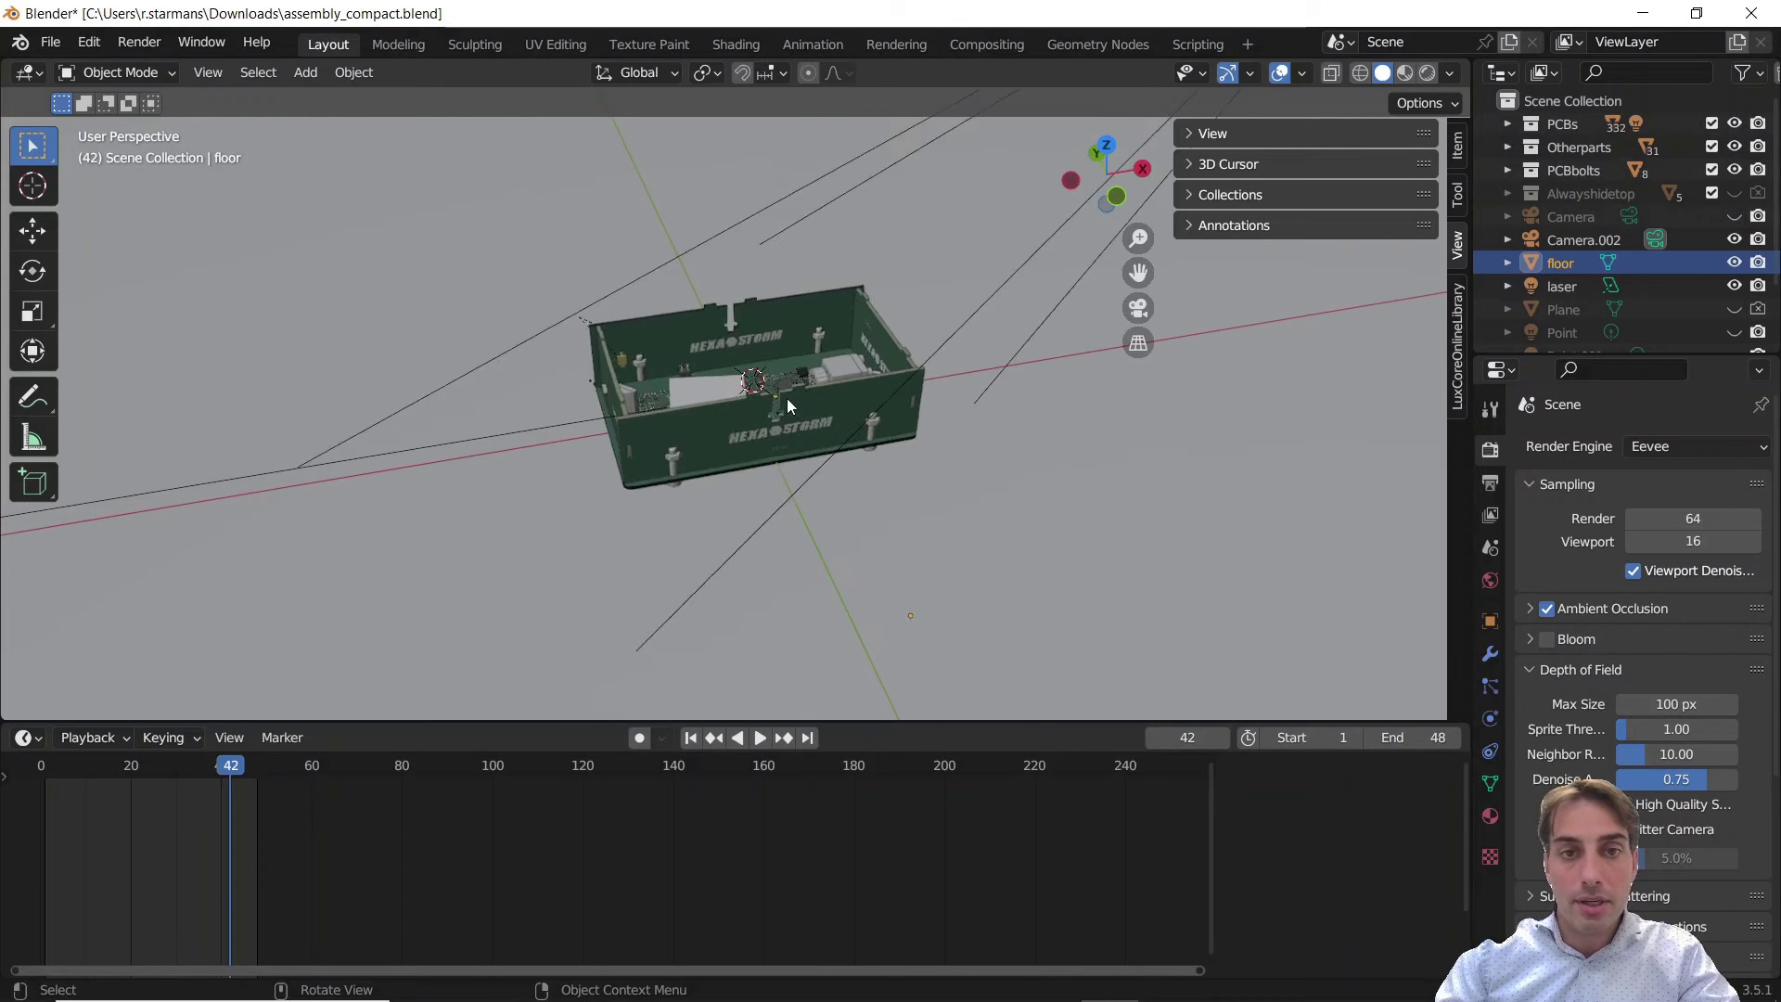
middle_click_drag(889, 369, 760, 418)
scroll(649, 445, "up", 5)
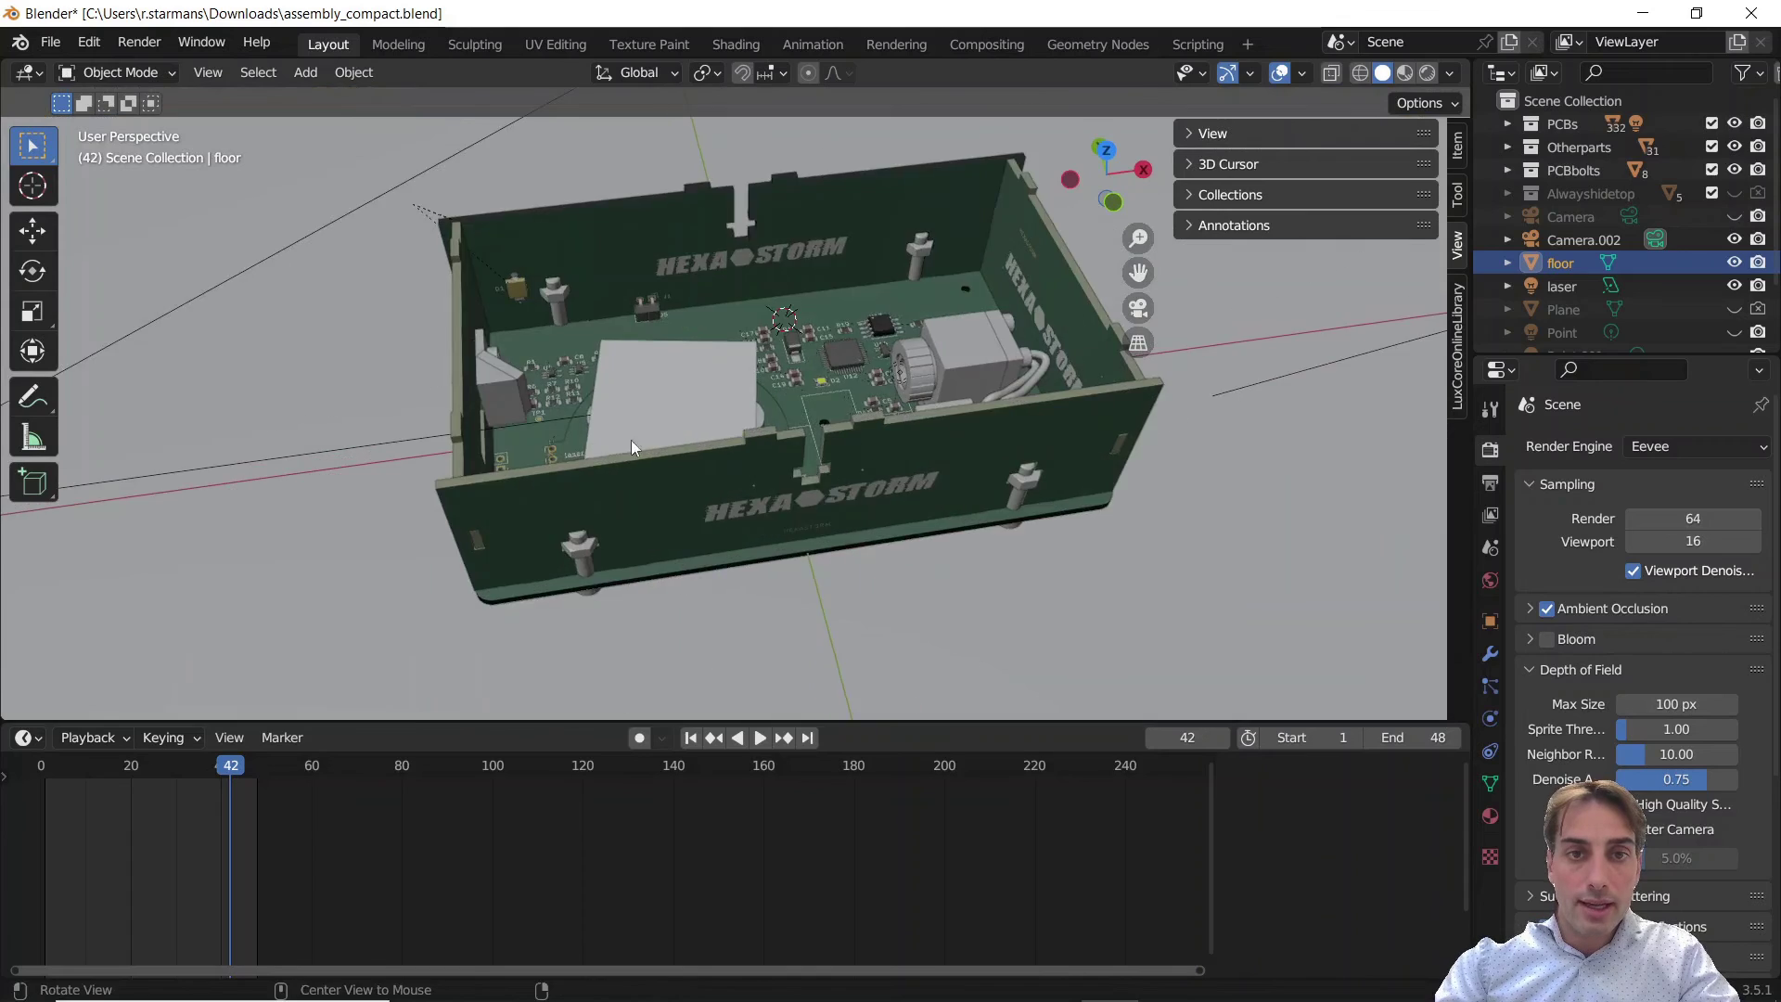
mouse_move(648, 441)
middle_mouse_down()
mouse_move(988, 475)
mouse_move(1013, 407)
mouse_move(614, 397)
mouse_move(821, 432)
mouse_move(770, 393)
mouse_move(797, 424)
mouse_move(794, 280)
mouse_move(884, 594)
mouse_move(980, 456)
mouse_move(832, 536)
mouse_move(955, 499)
mouse_move(978, 410)
mouse_move(867, 485)
mouse_move(874, 461)
middle_mouse_up()
left_click(1406, 74)
mouse_move(795, 532)
middle_mouse_down()
mouse_move(940, 366)
mouse_move(1014, 426)
mouse_move(807, 361)
mouse_move(774, 493)
mouse_move(1056, 501)
mouse_move(1204, 428)
mouse_move(895, 621)
mouse_move(985, 633)
mouse_move(818, 484)
middle_mouse_up()
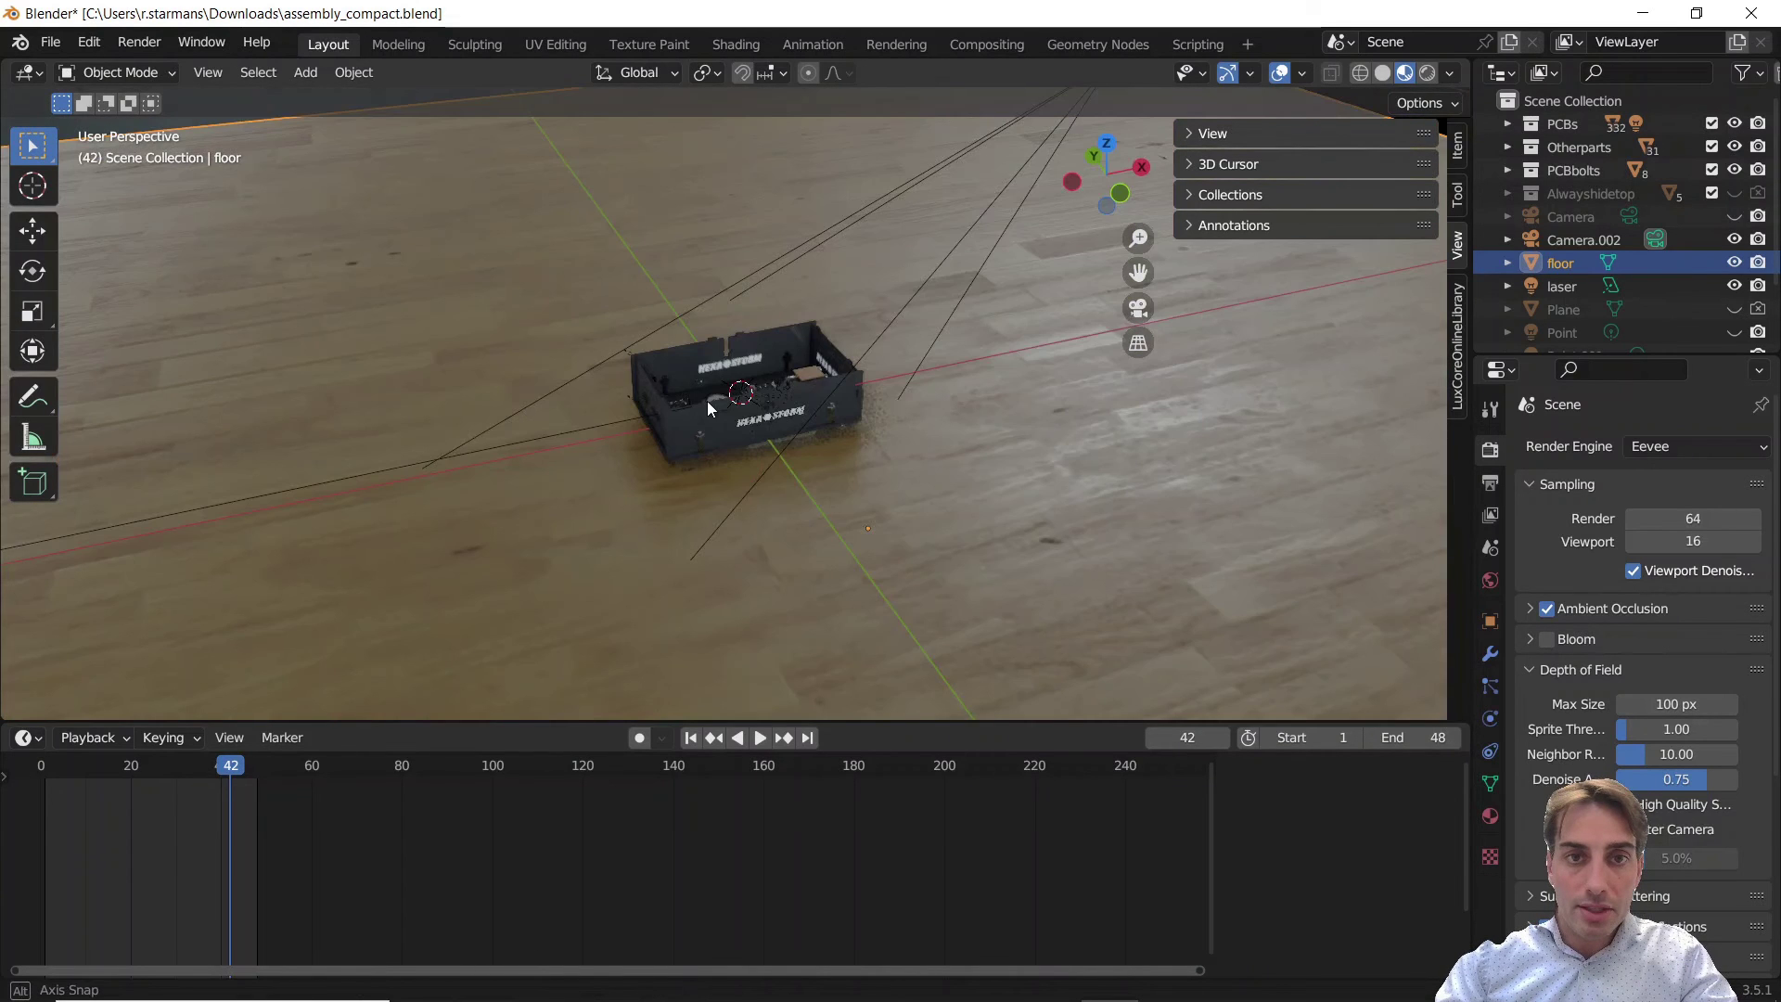
middle_click_drag(707, 401, 723, 394)
Toggle the visibility of the Point light and view the scanhead in rendered viewport shading from another angle
scroll(1655, 258, "down", 3)
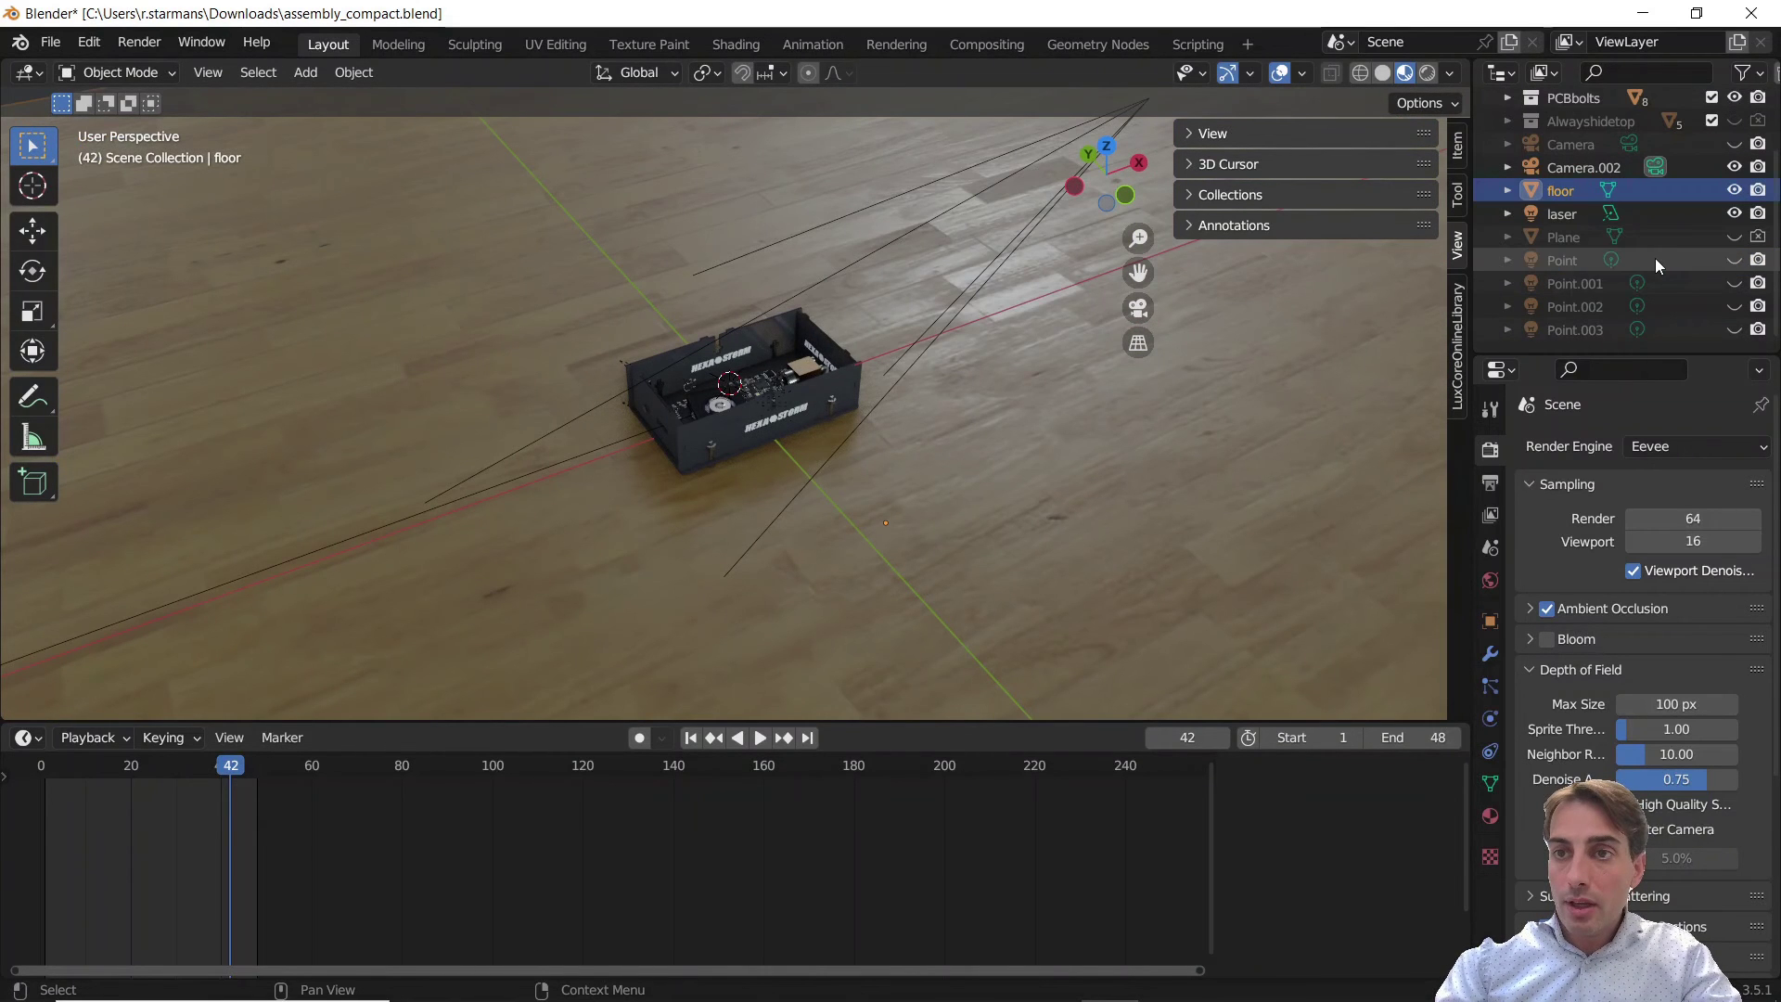
left_click(1733, 260)
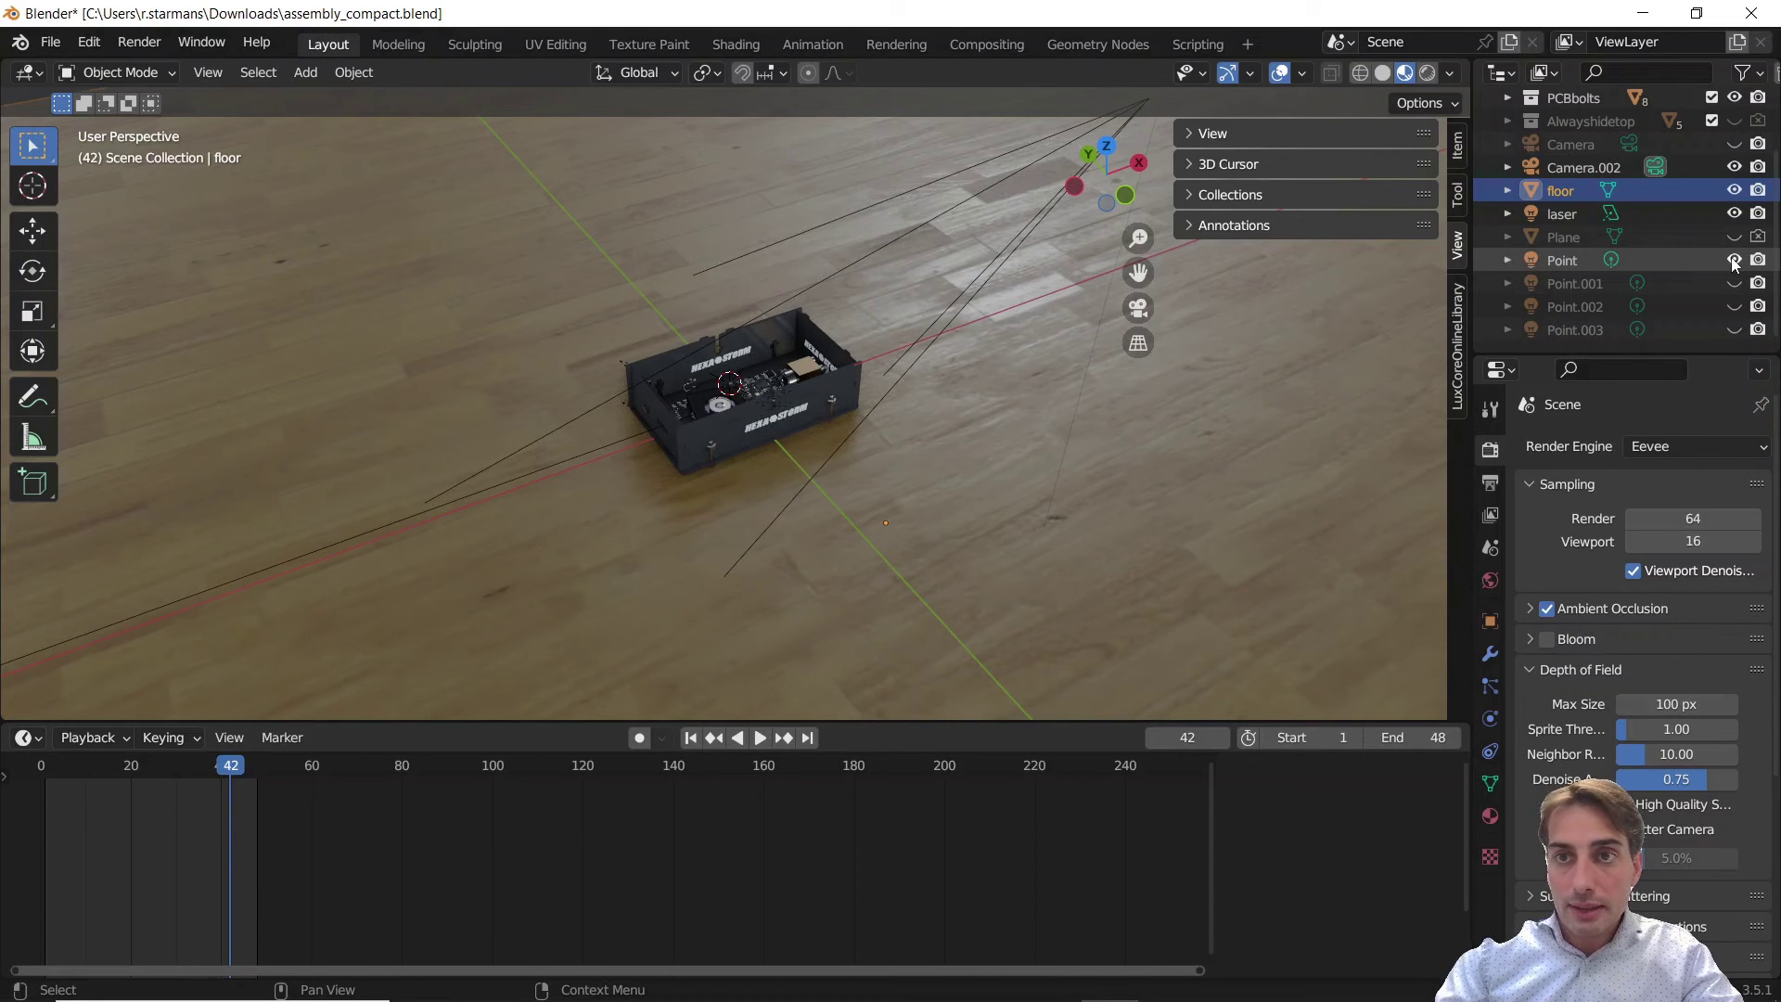
left_click(1426, 72)
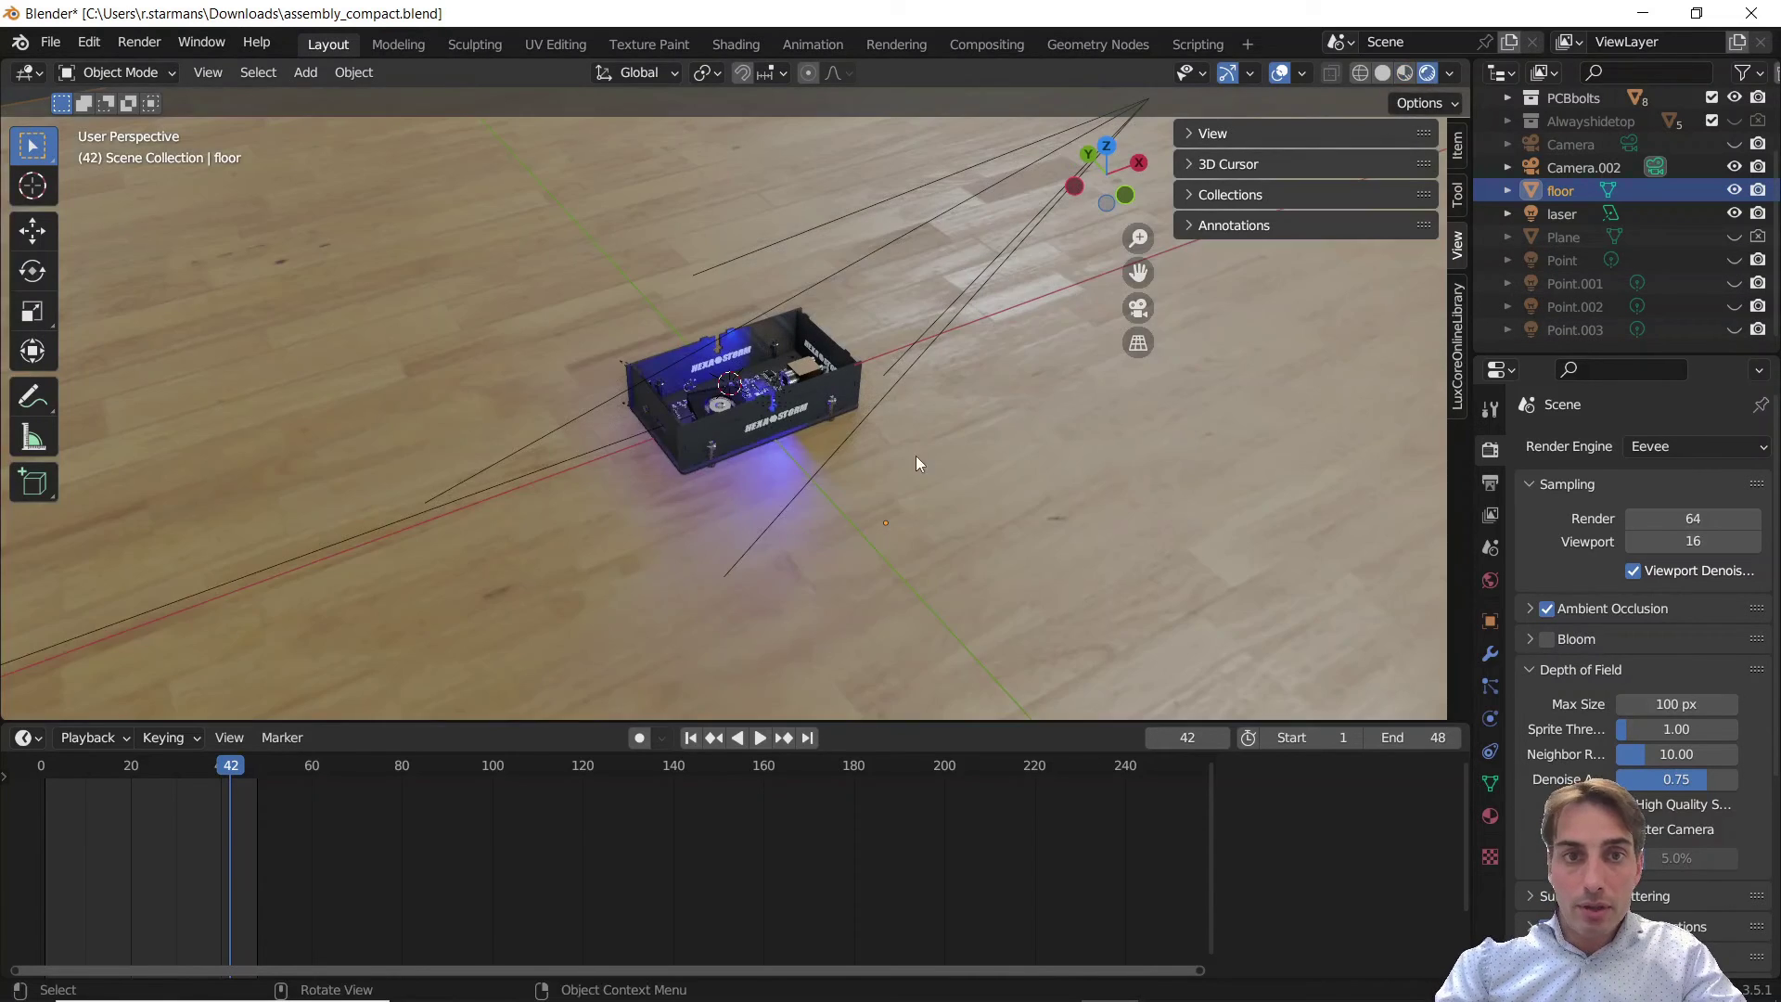
mouse_move(915, 454)
middle_mouse_down()
mouse_move(1035, 392)
mouse_move(1072, 496)
mouse_move(1566, 326)
middle_mouse_up()
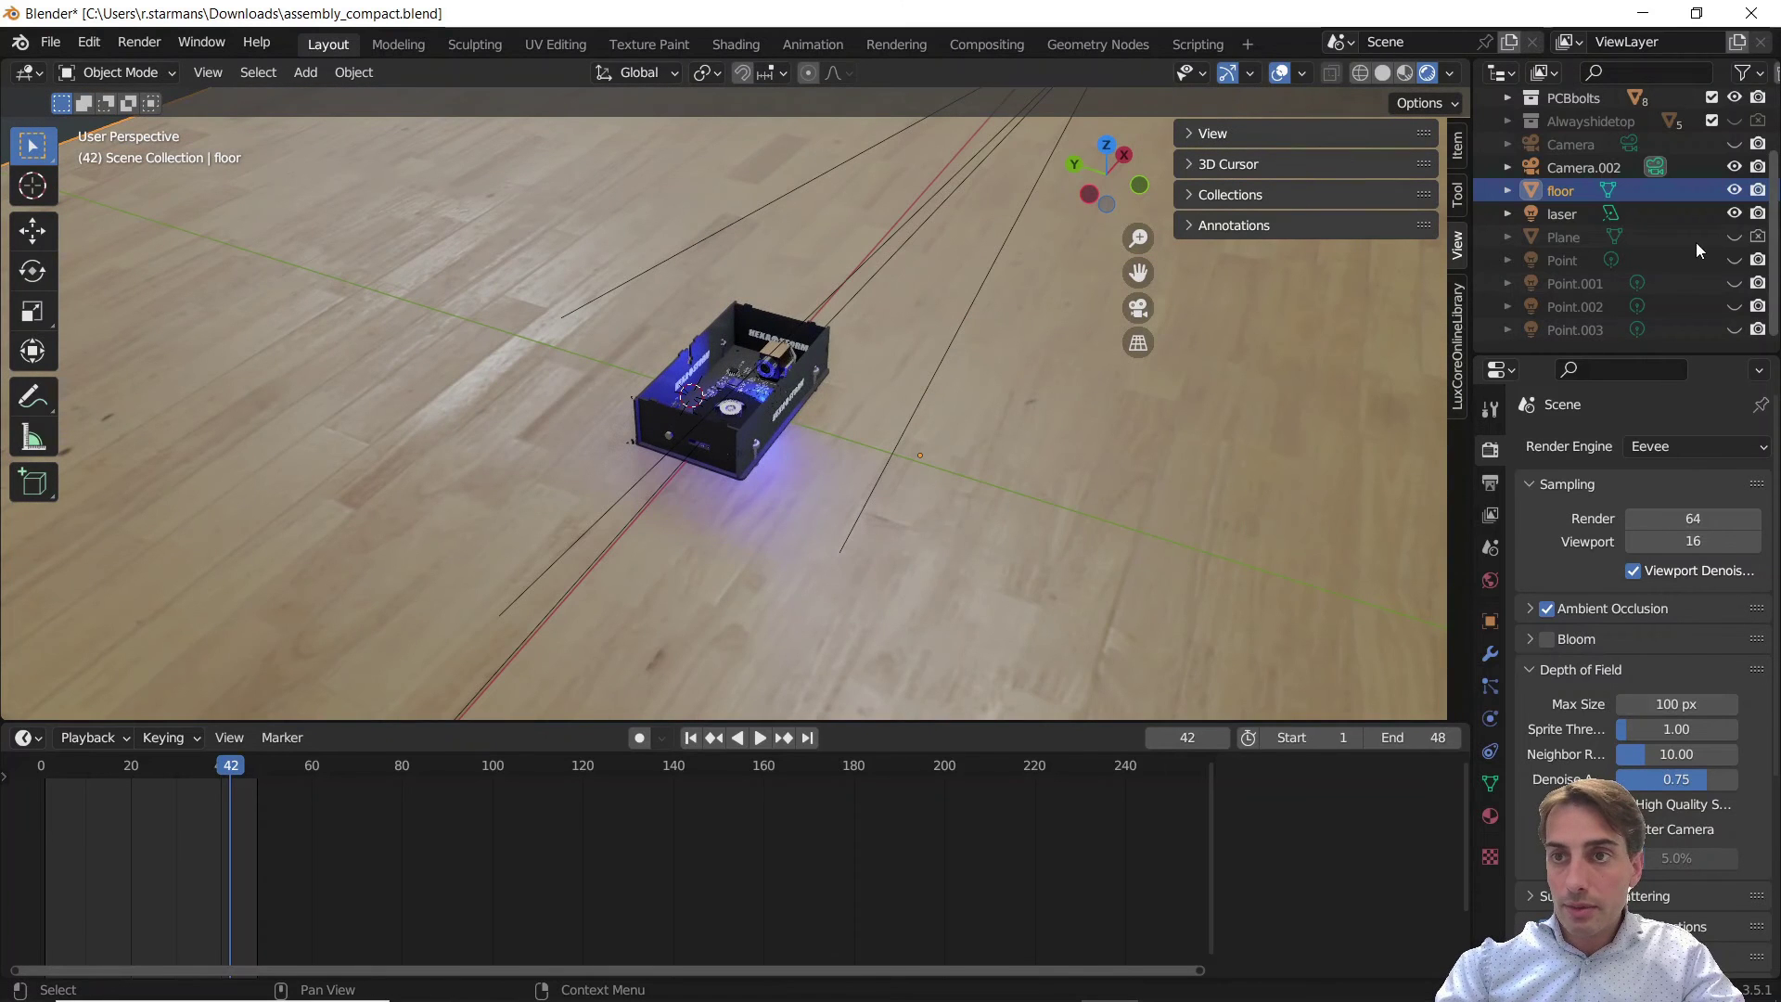
Hide the laser light, show the Point.001 light, and view the whole floor scene under the changed lighting
left_click(1733, 213)
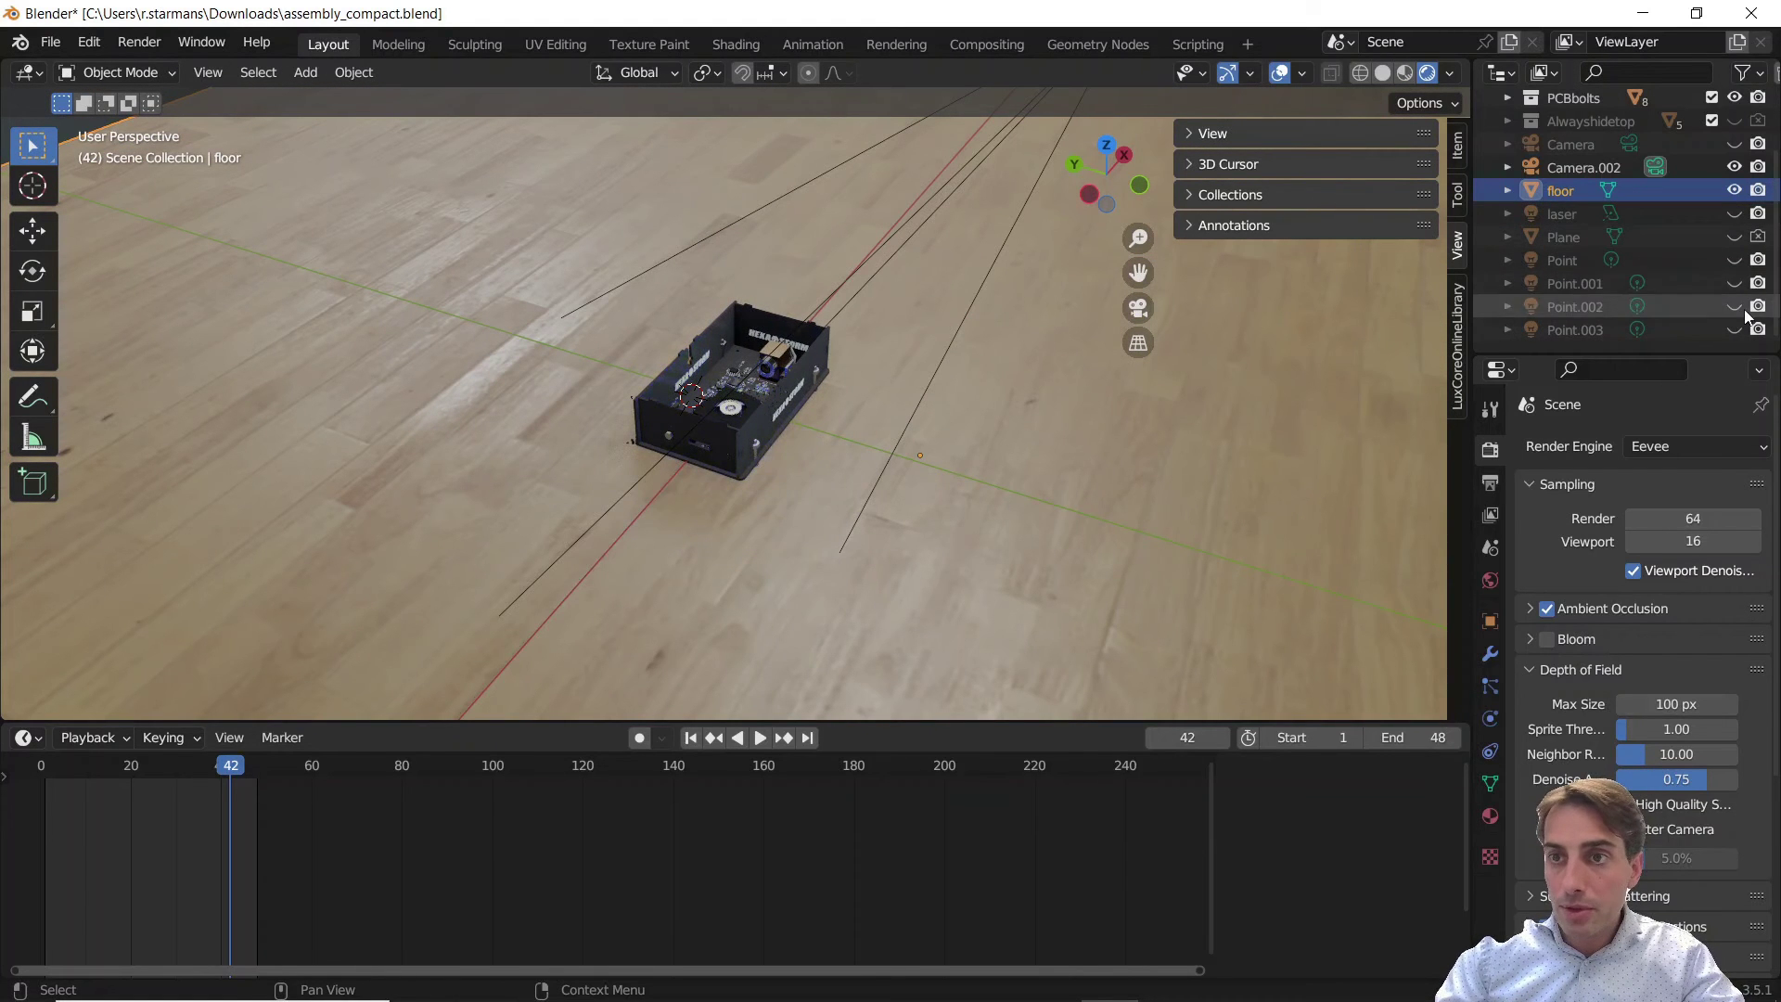
left_click(1735, 284)
middle_click_drag(1427, 327, 800, 311)
scroll(802, 318, "down", 5)
scroll(803, 323, "up", 5)
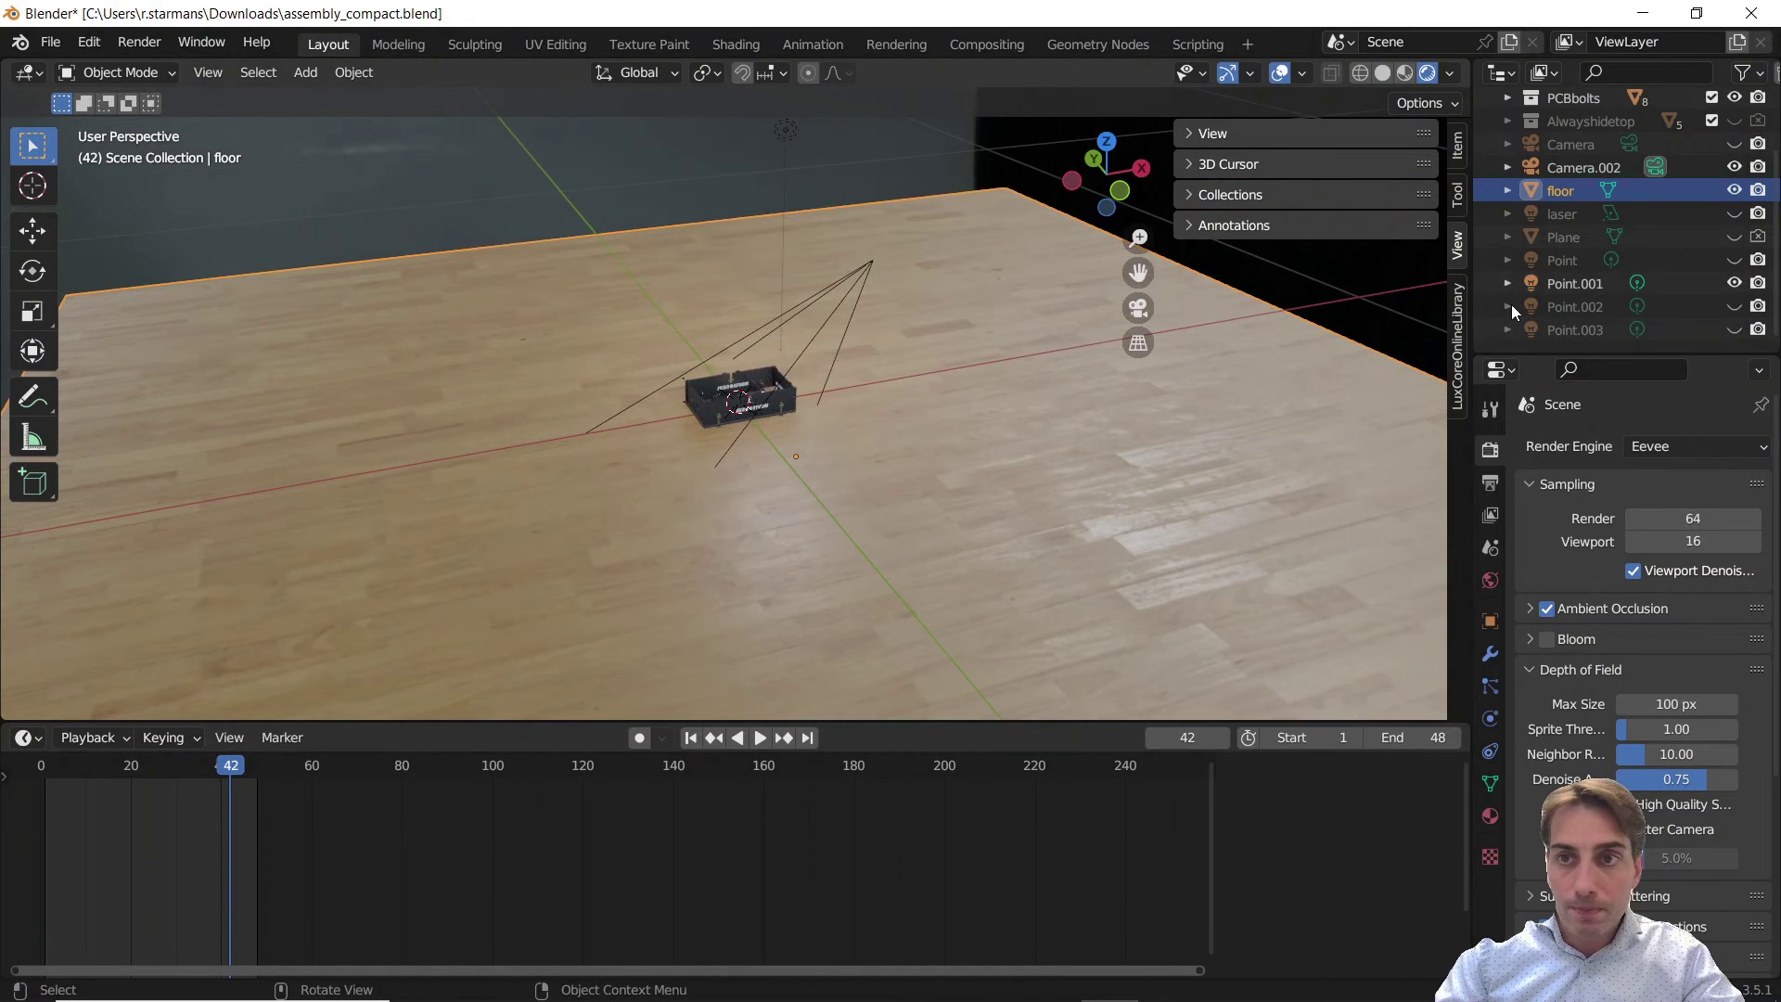
Preview the Point.002 light on the scanhead, and hide both the Point.002 and Point.001 lights
left_click(1734, 306)
scroll(1038, 408, "up", 3)
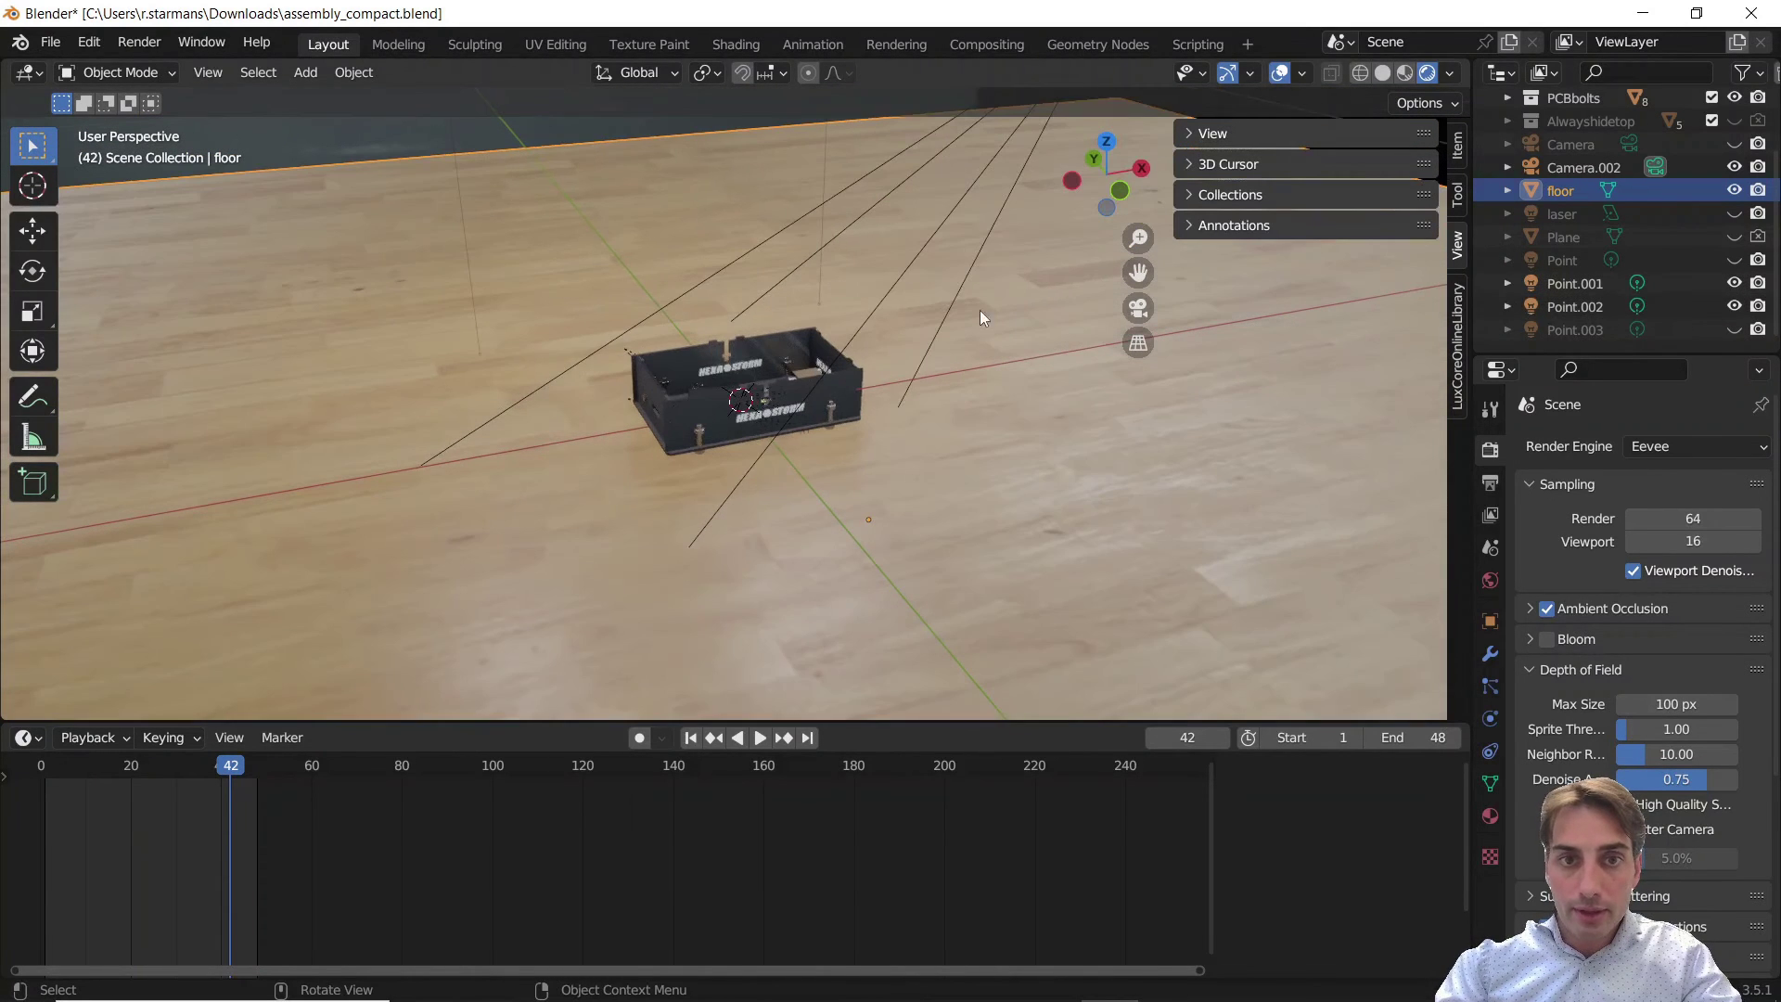
left_click(1734, 306)
left_click(1734, 283)
Show the clens1base part with all its child objects from the Otherparts collection inside the scanhead
middle_click_drag(1194, 388, 1143, 412)
scroll(872, 399, "up", 4)
middle_click_drag(872, 399, 805, 413)
scroll(805, 414, "up", 3)
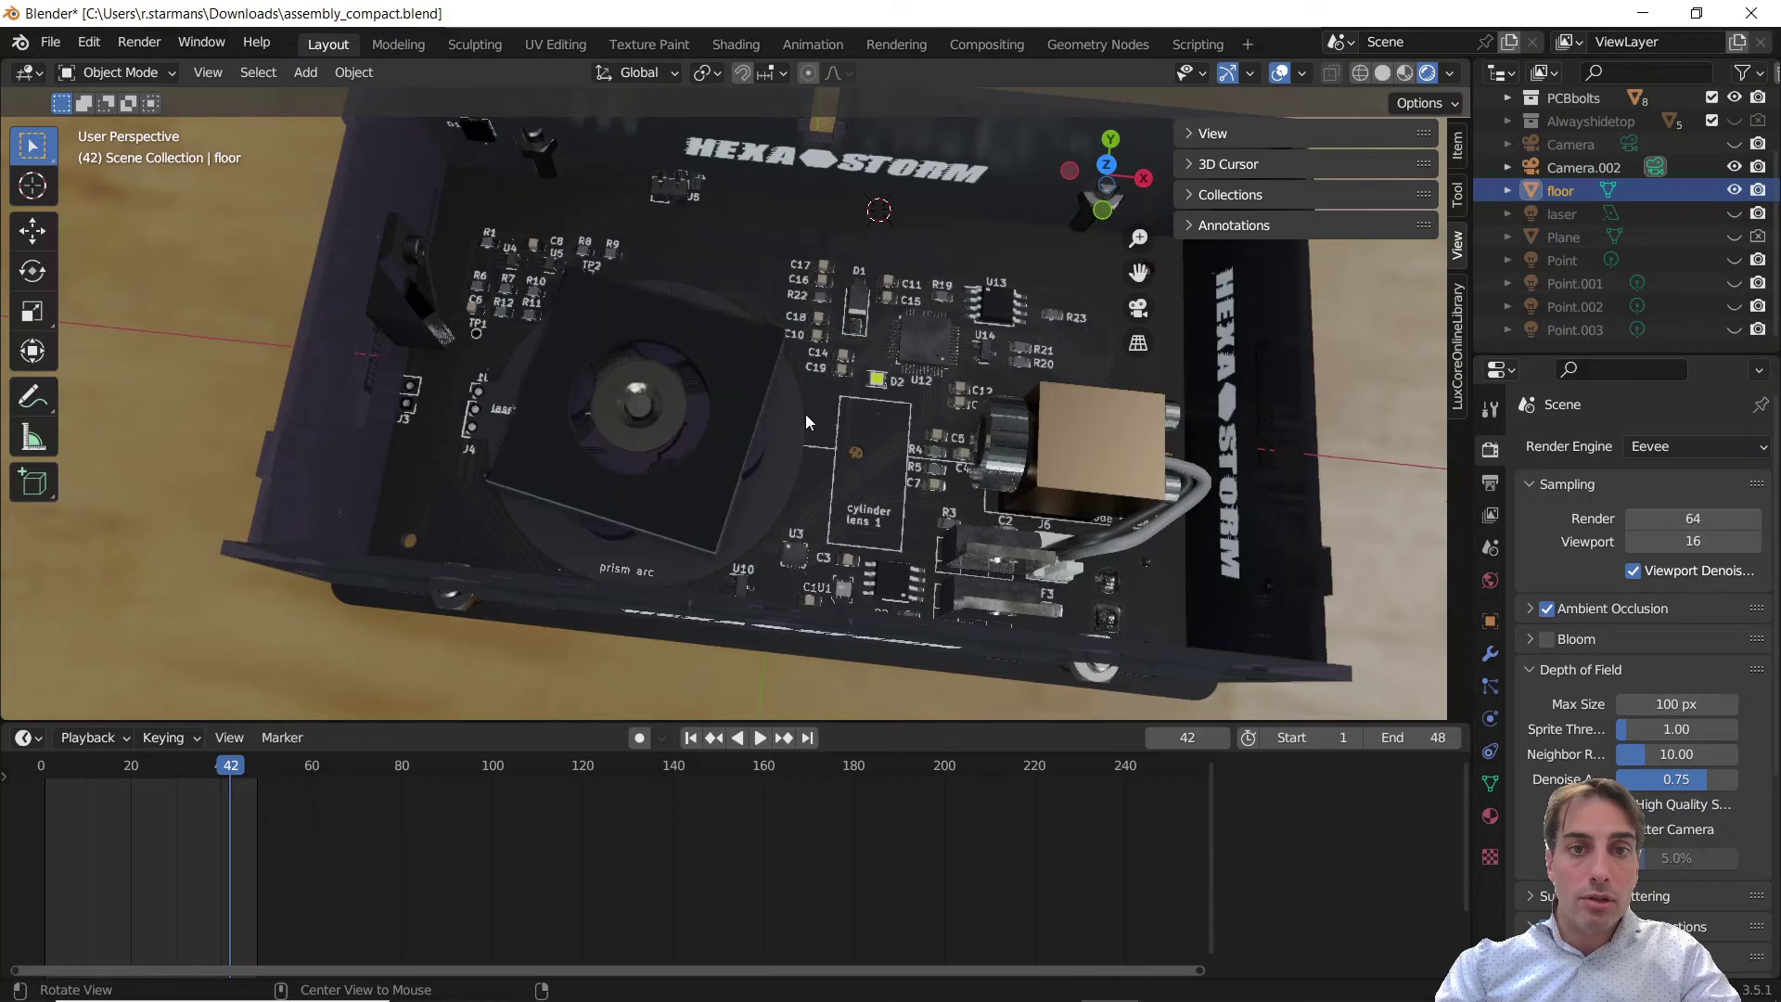
middle_click_drag(805, 414, 1021, 353)
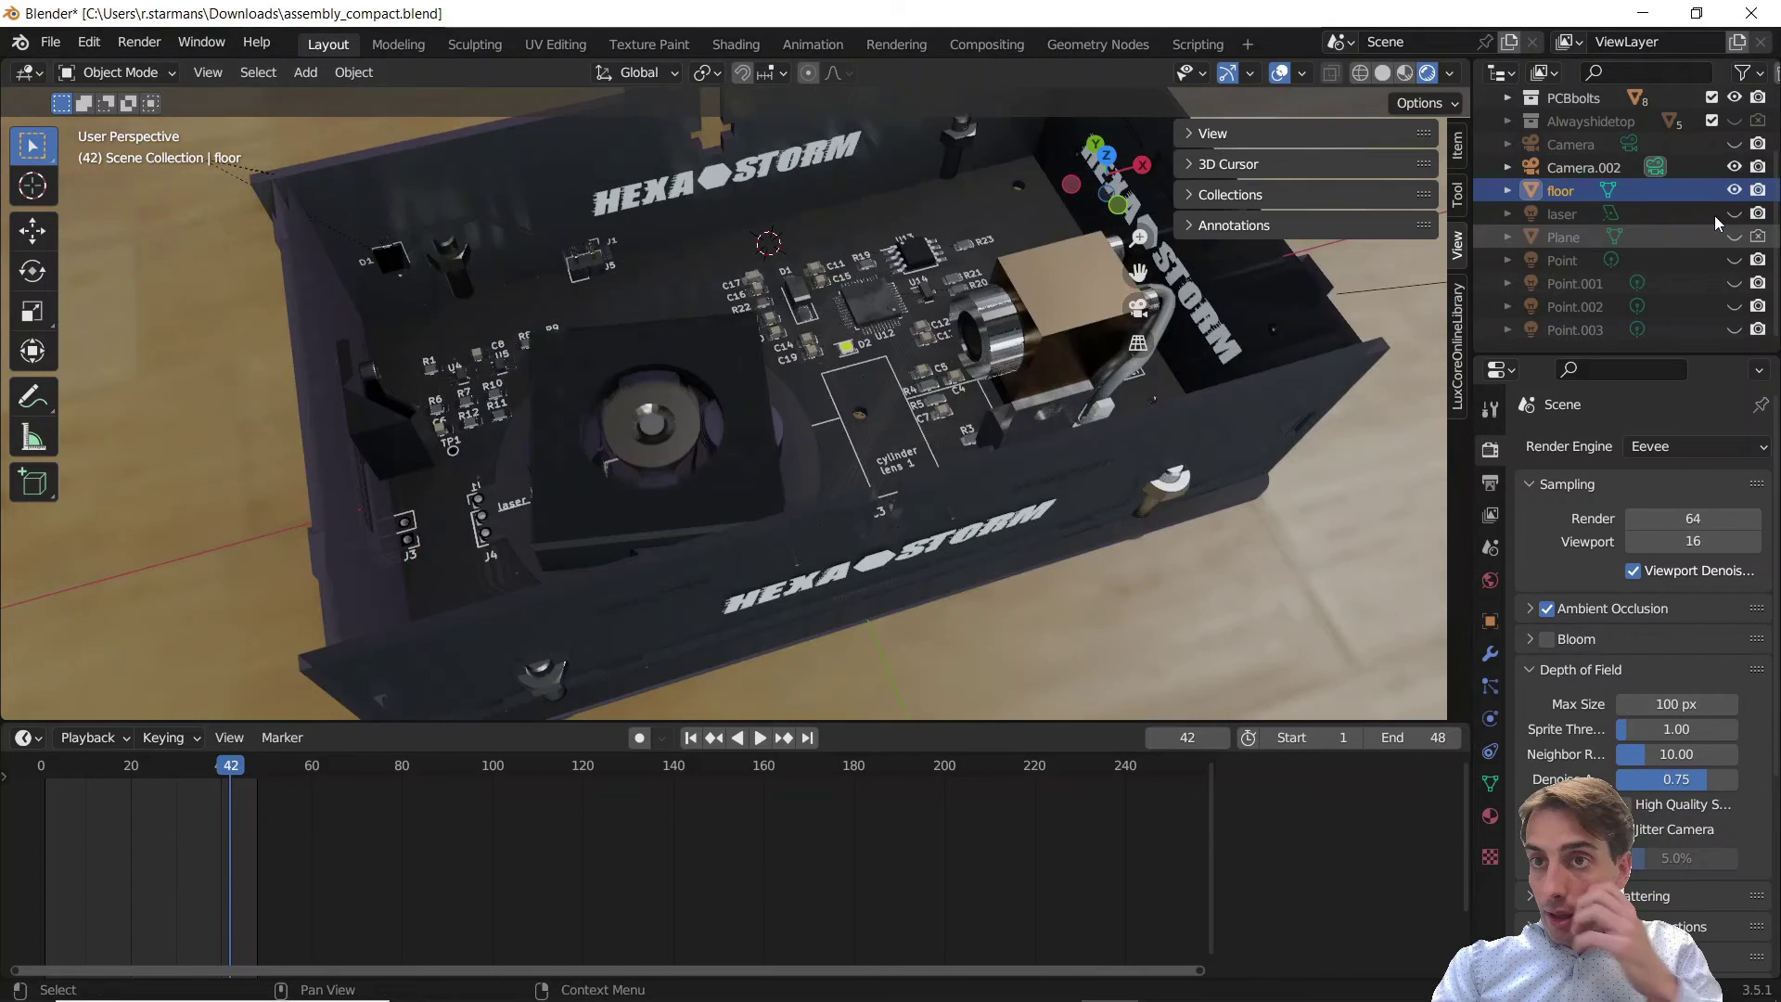
scroll(1711, 210, "up", 3)
left_click(1512, 172)
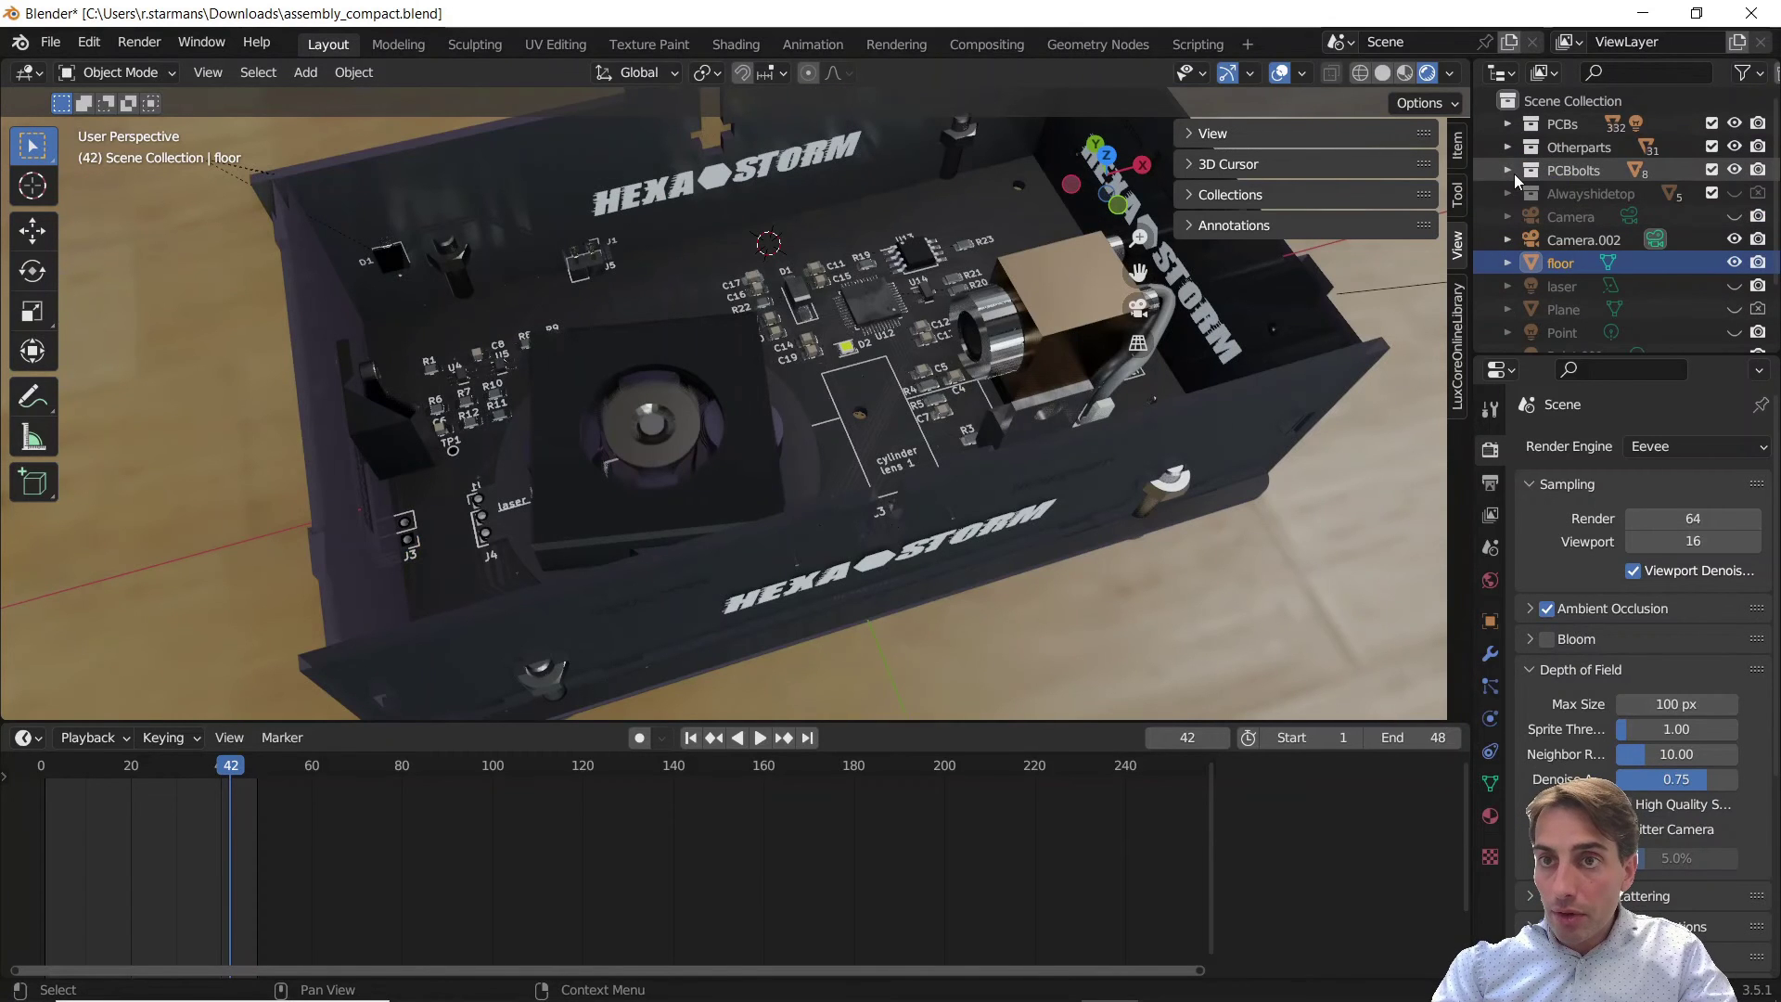
left_click(1511, 172)
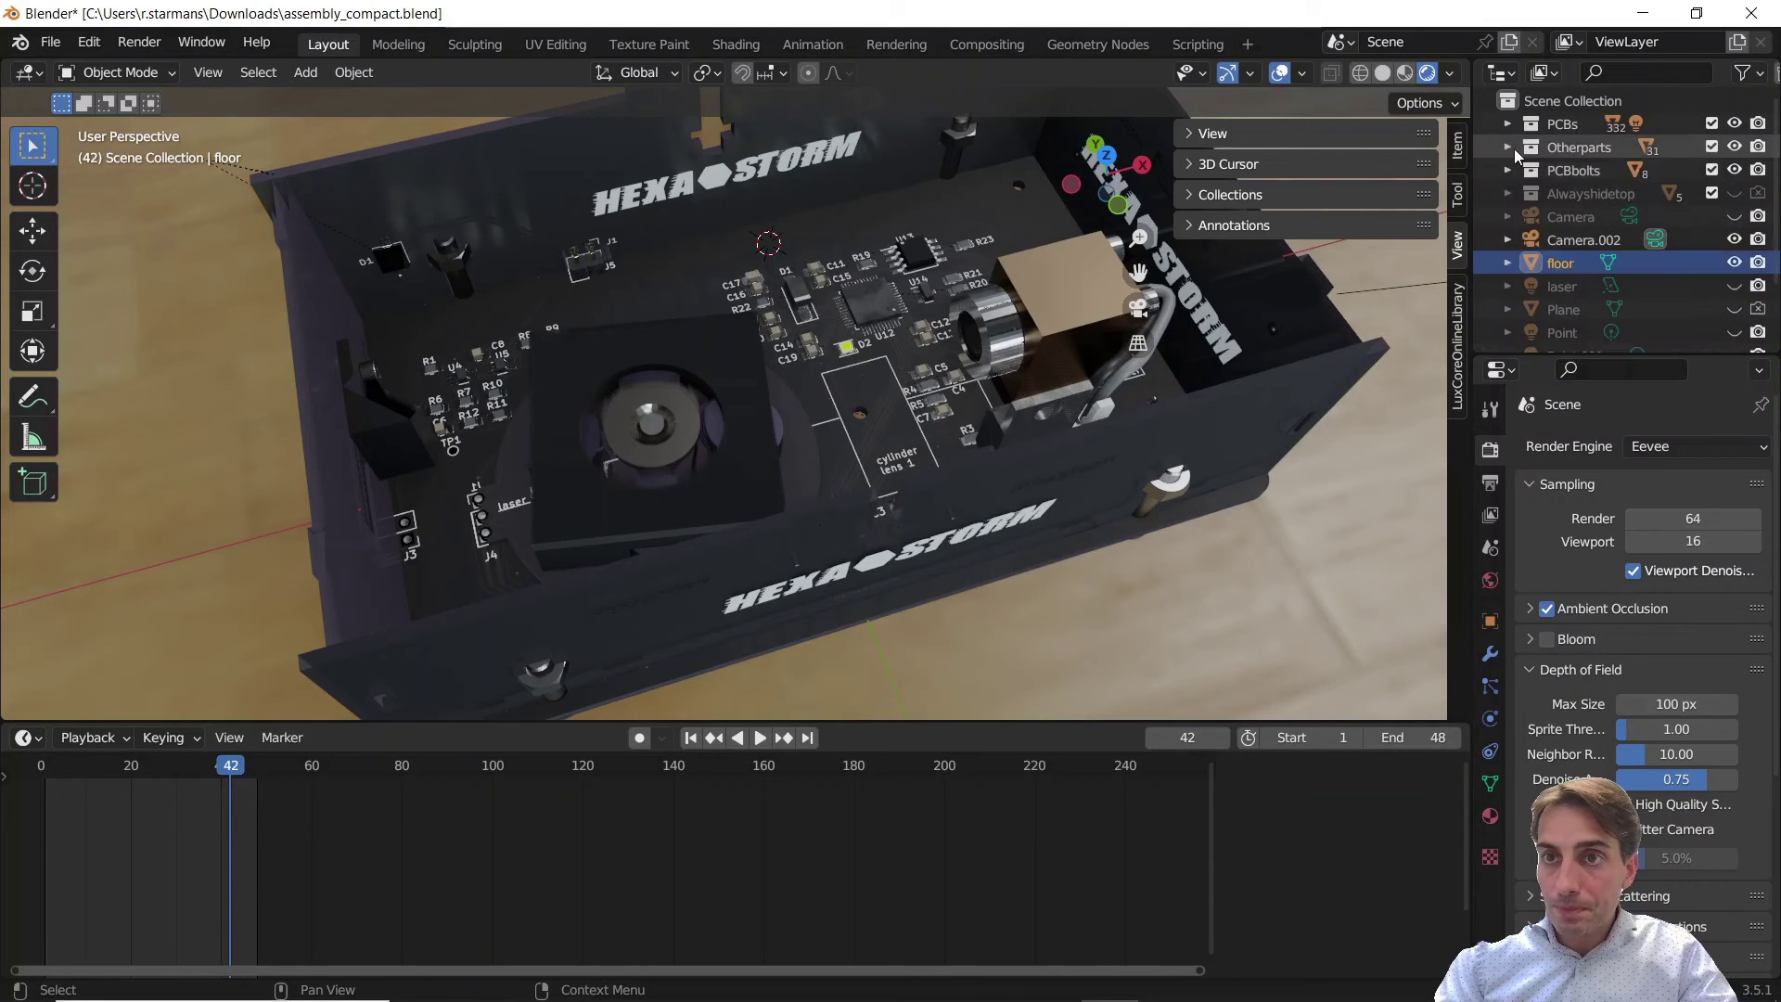
left_click(1510, 148)
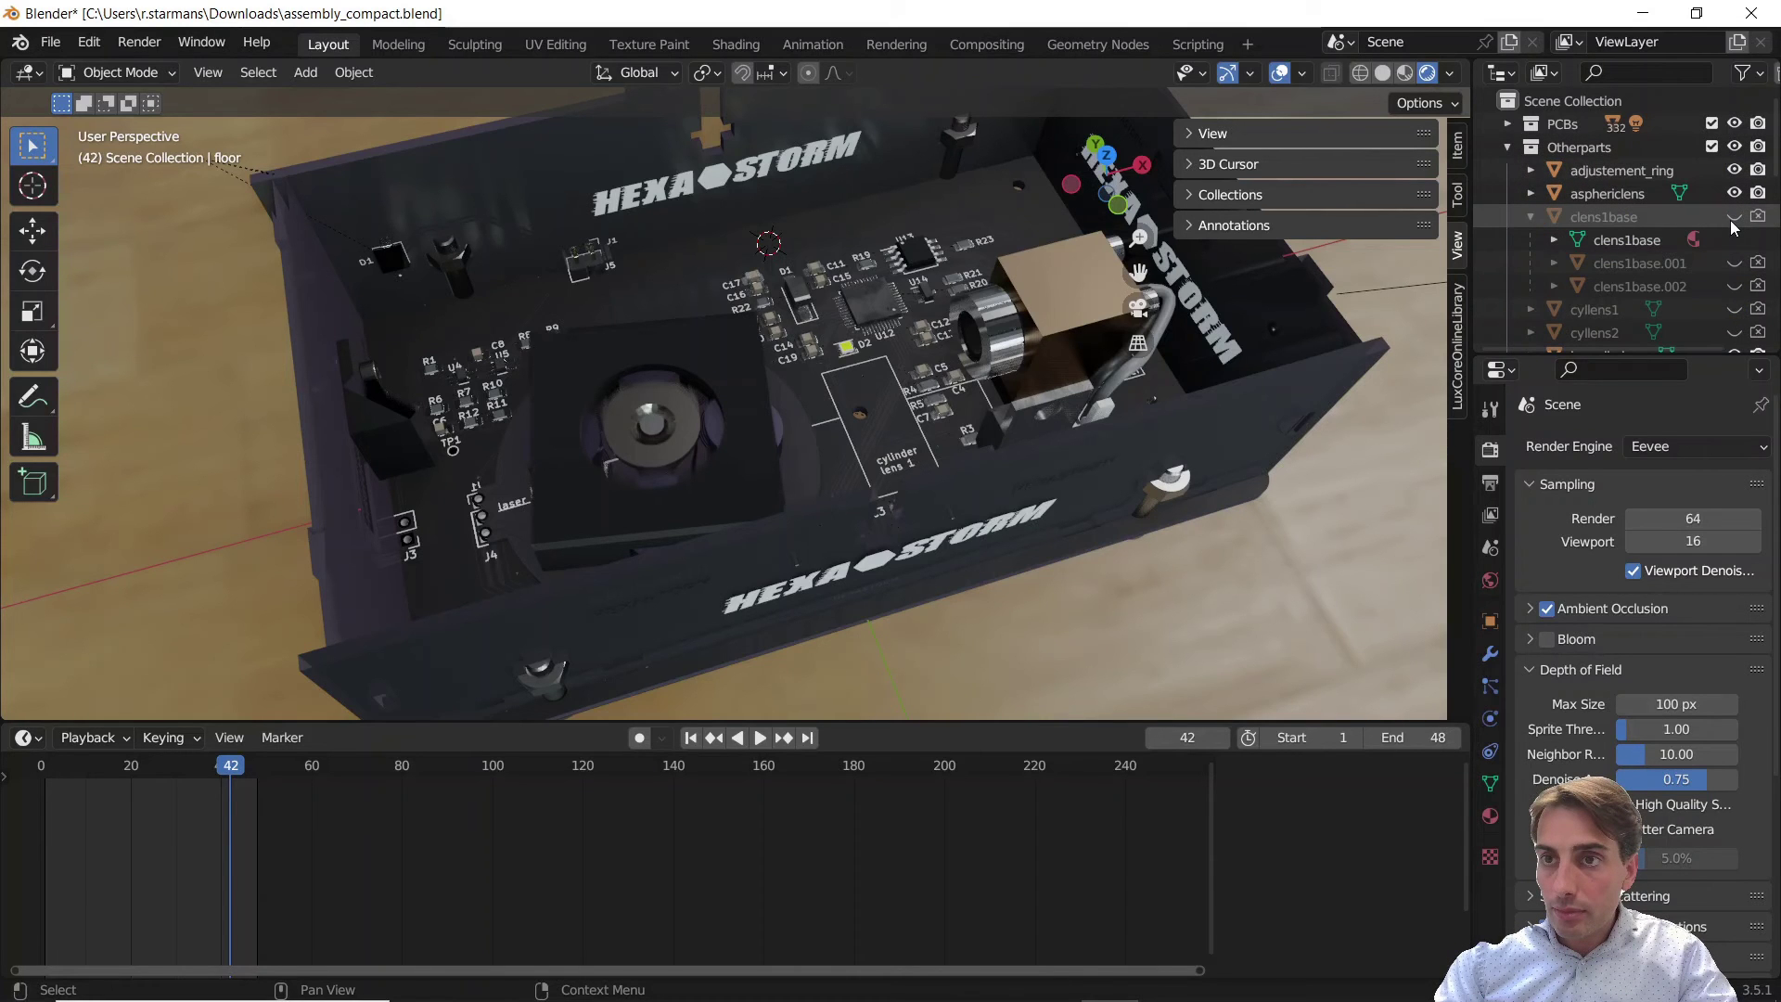
left_click(1731, 217, "shift")
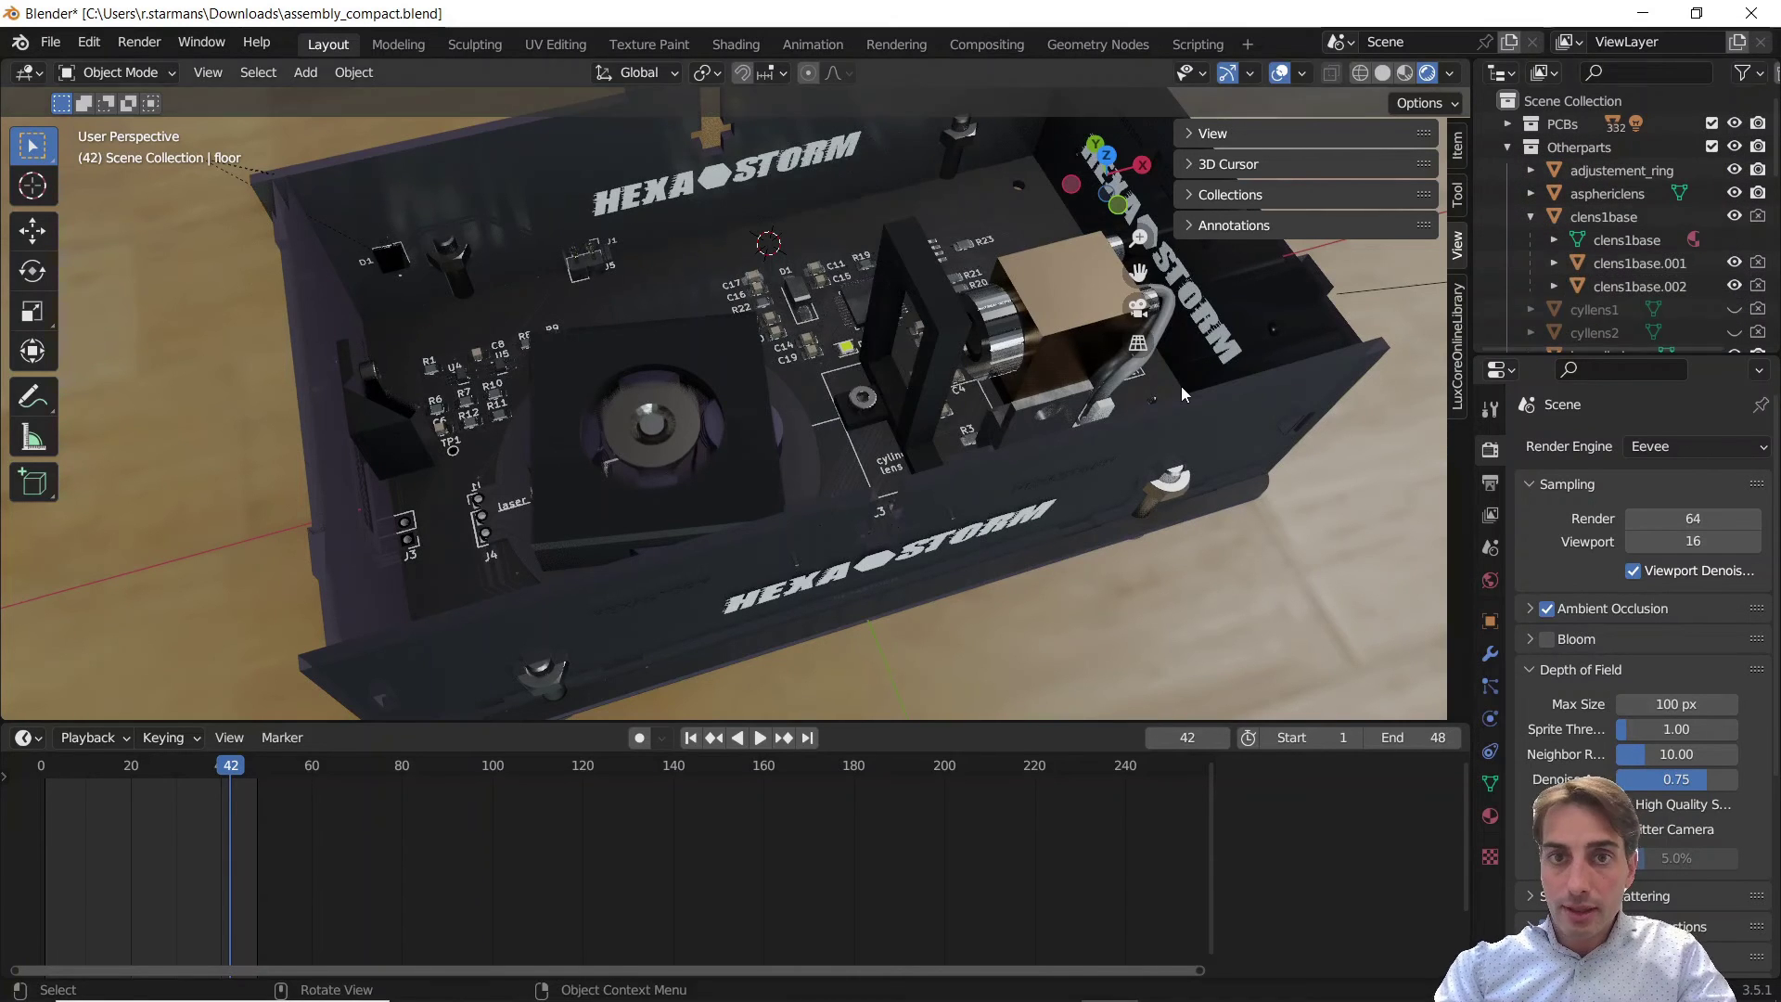
Select the prism inside the scanhead and turn on the visibility of the laser light
middle_click_drag(1194, 404, 1121, 348)
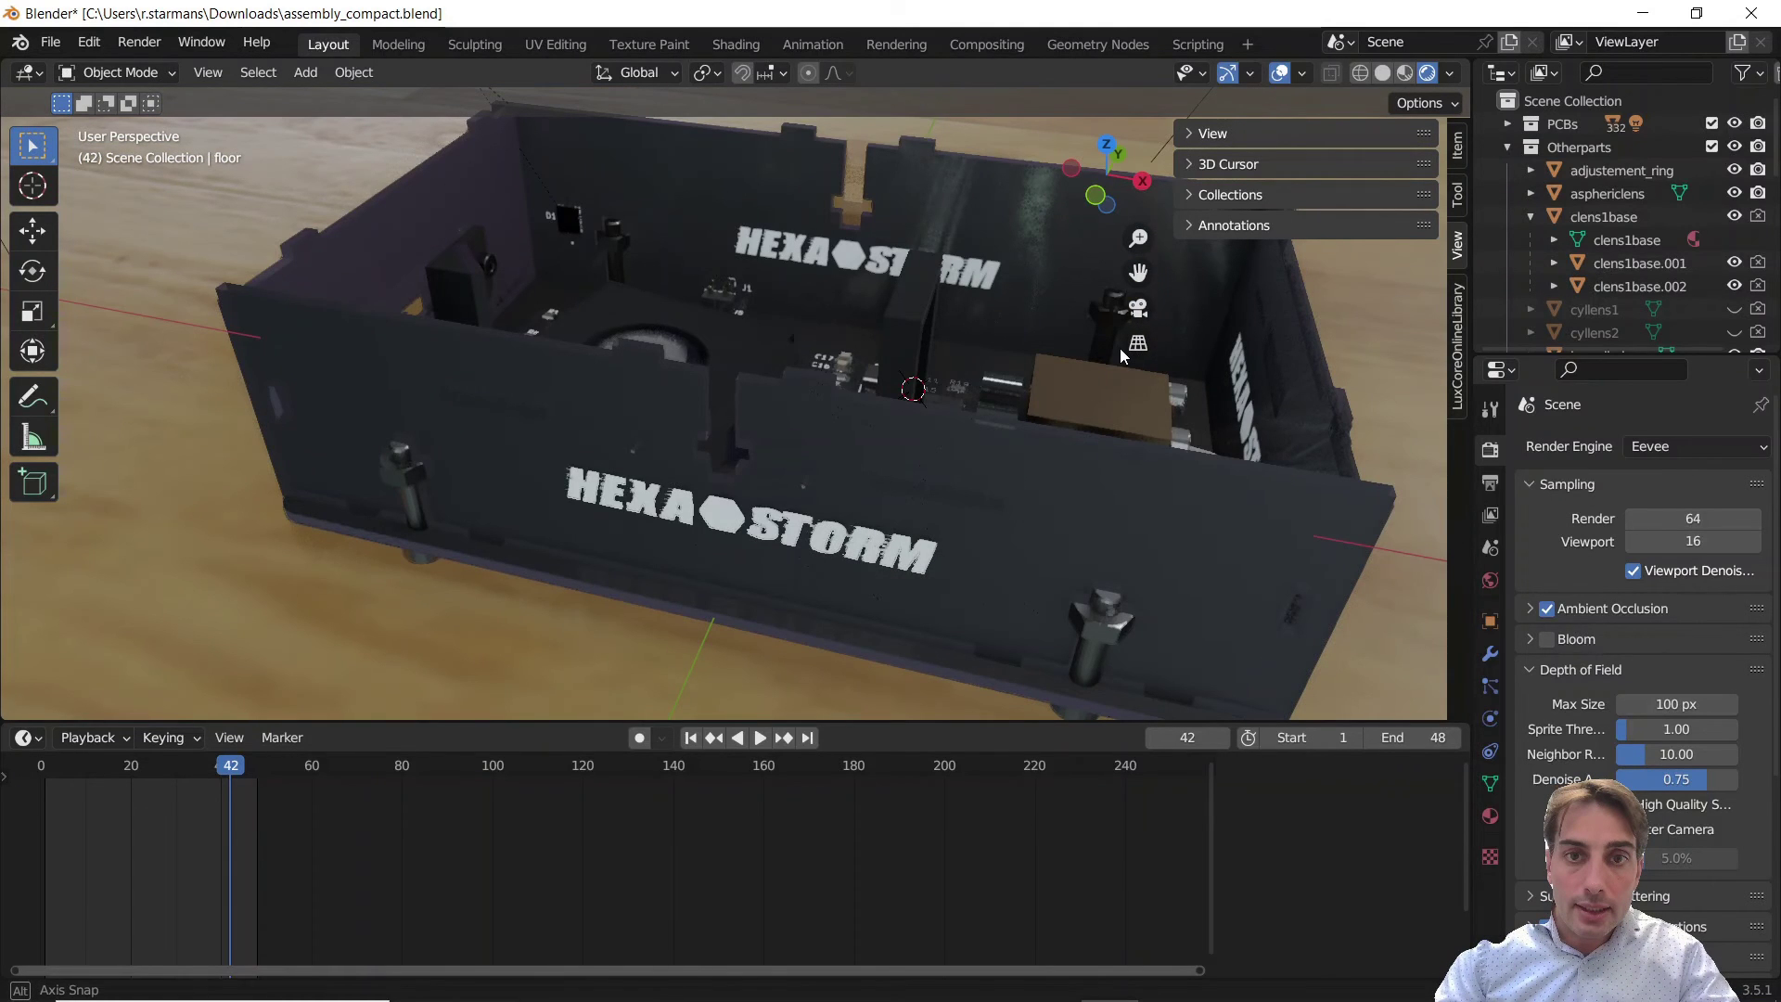
middle_click_drag(1121, 348, 604, 828)
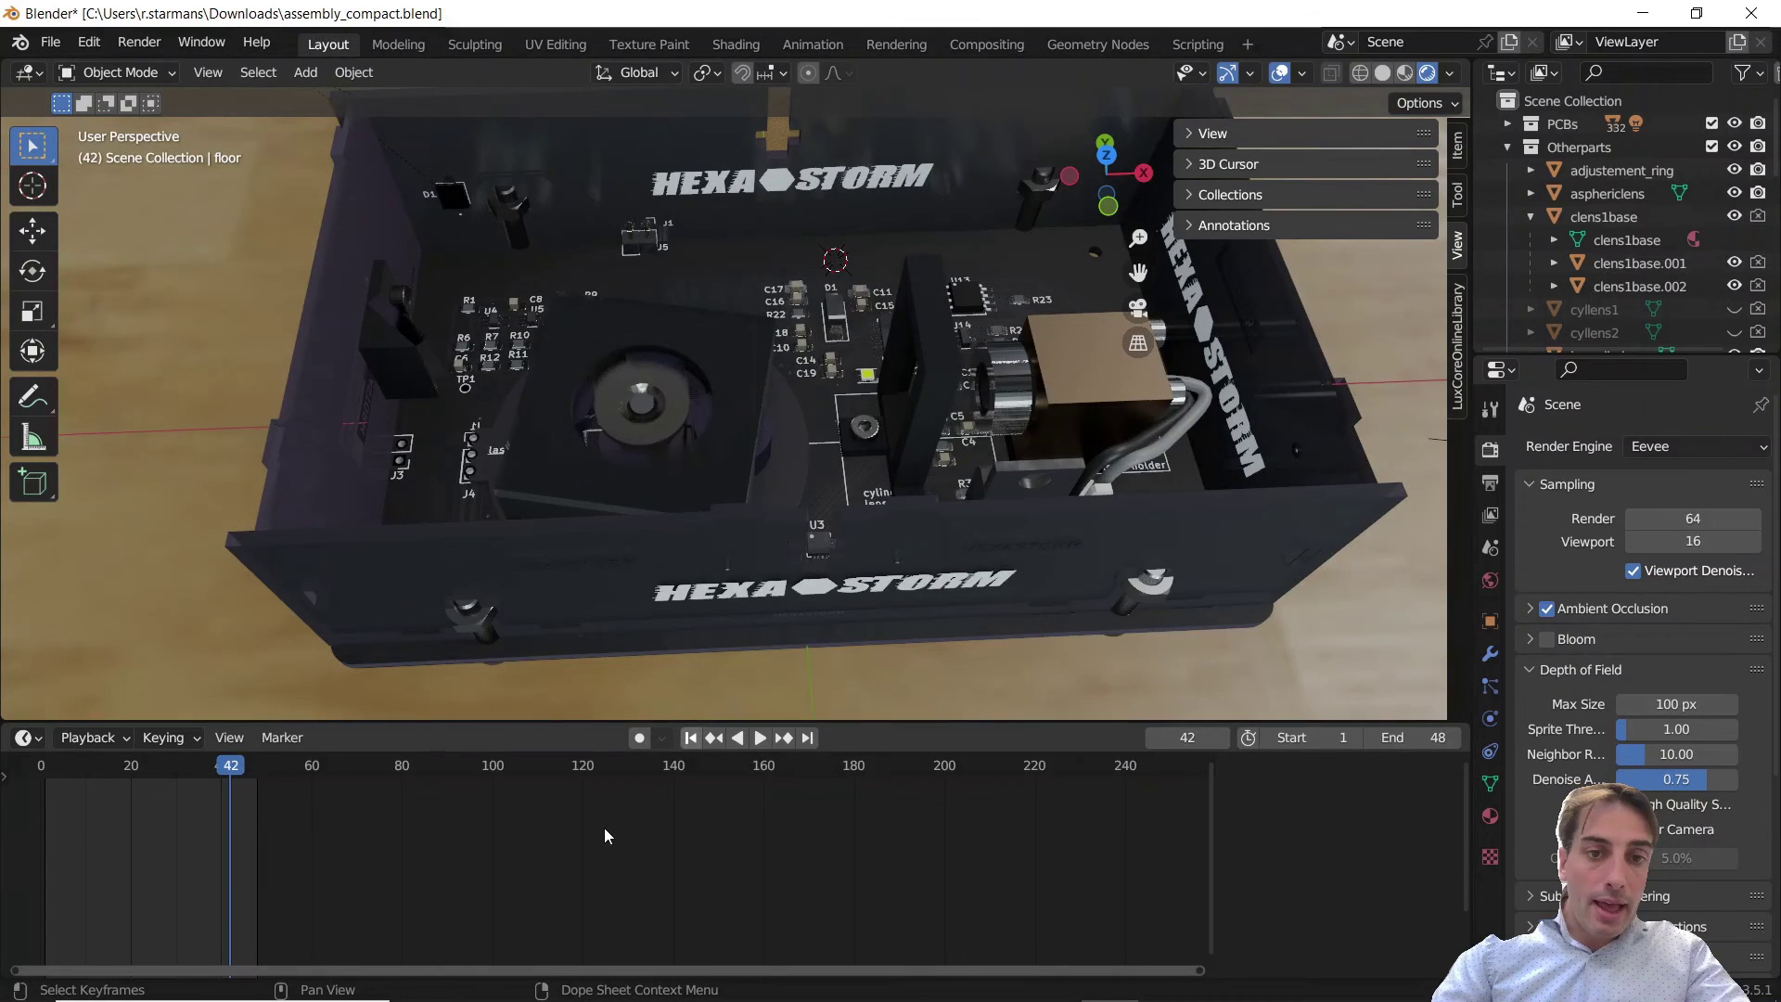
left_click(735, 409)
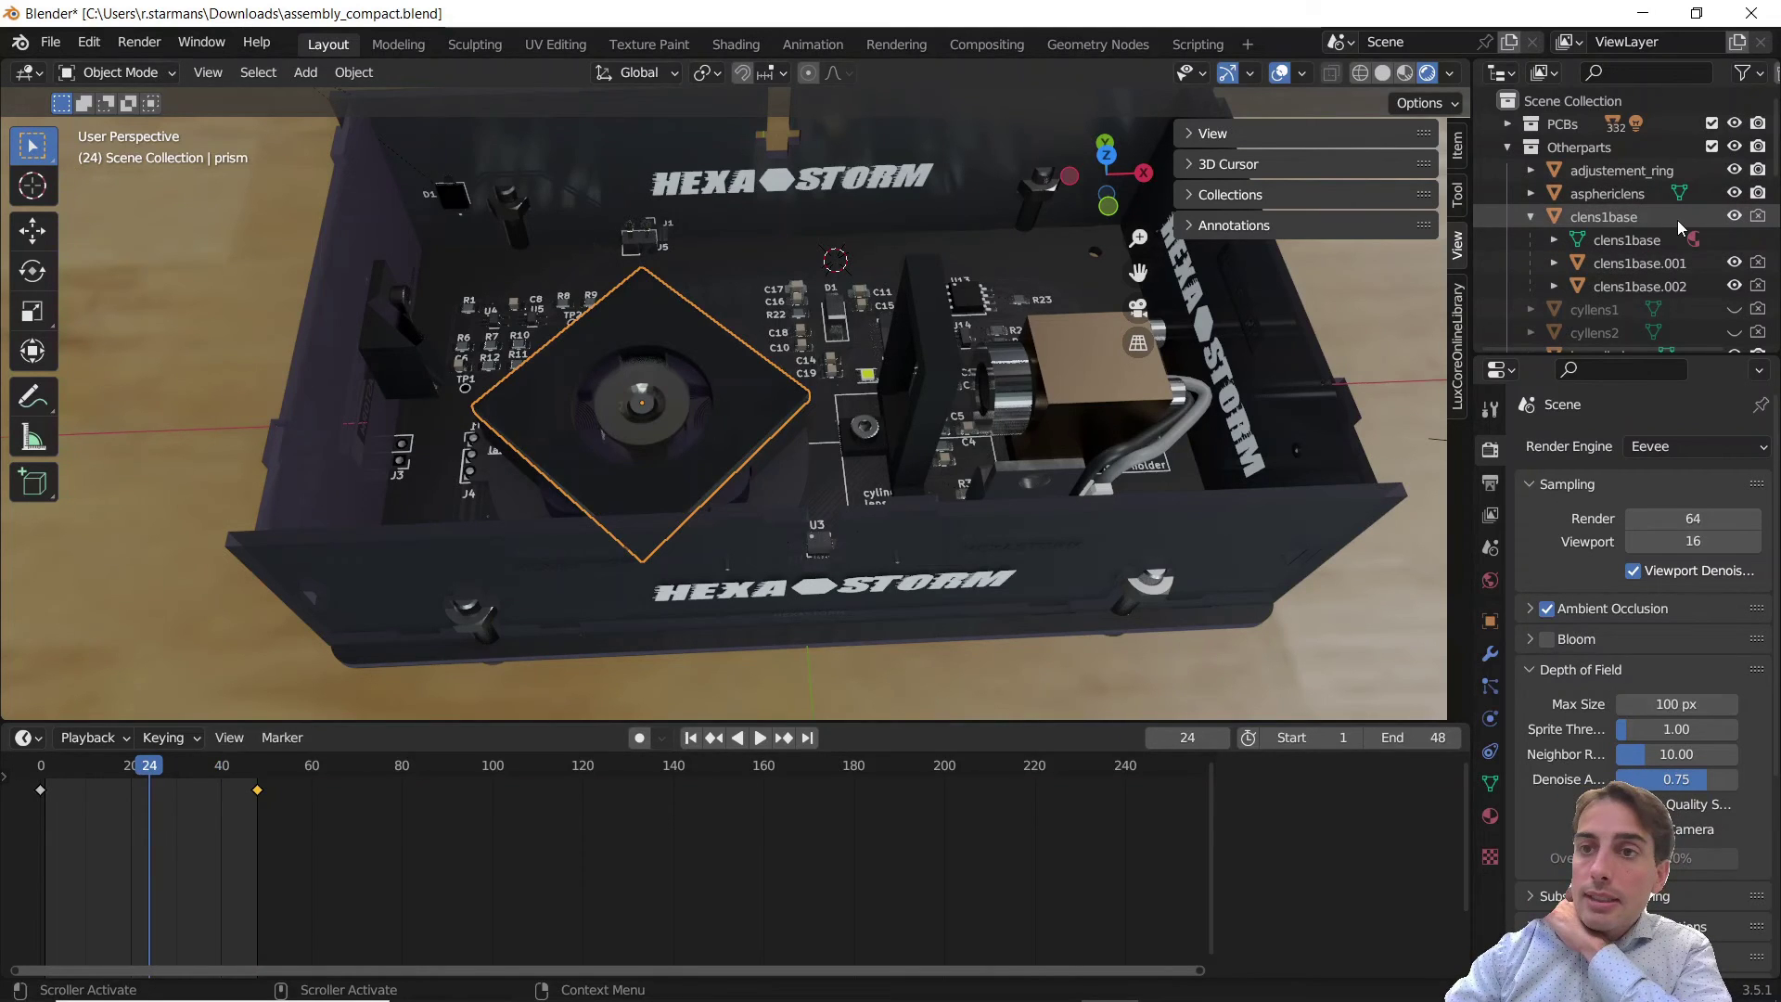
scroll(1677, 220, "down", 6)
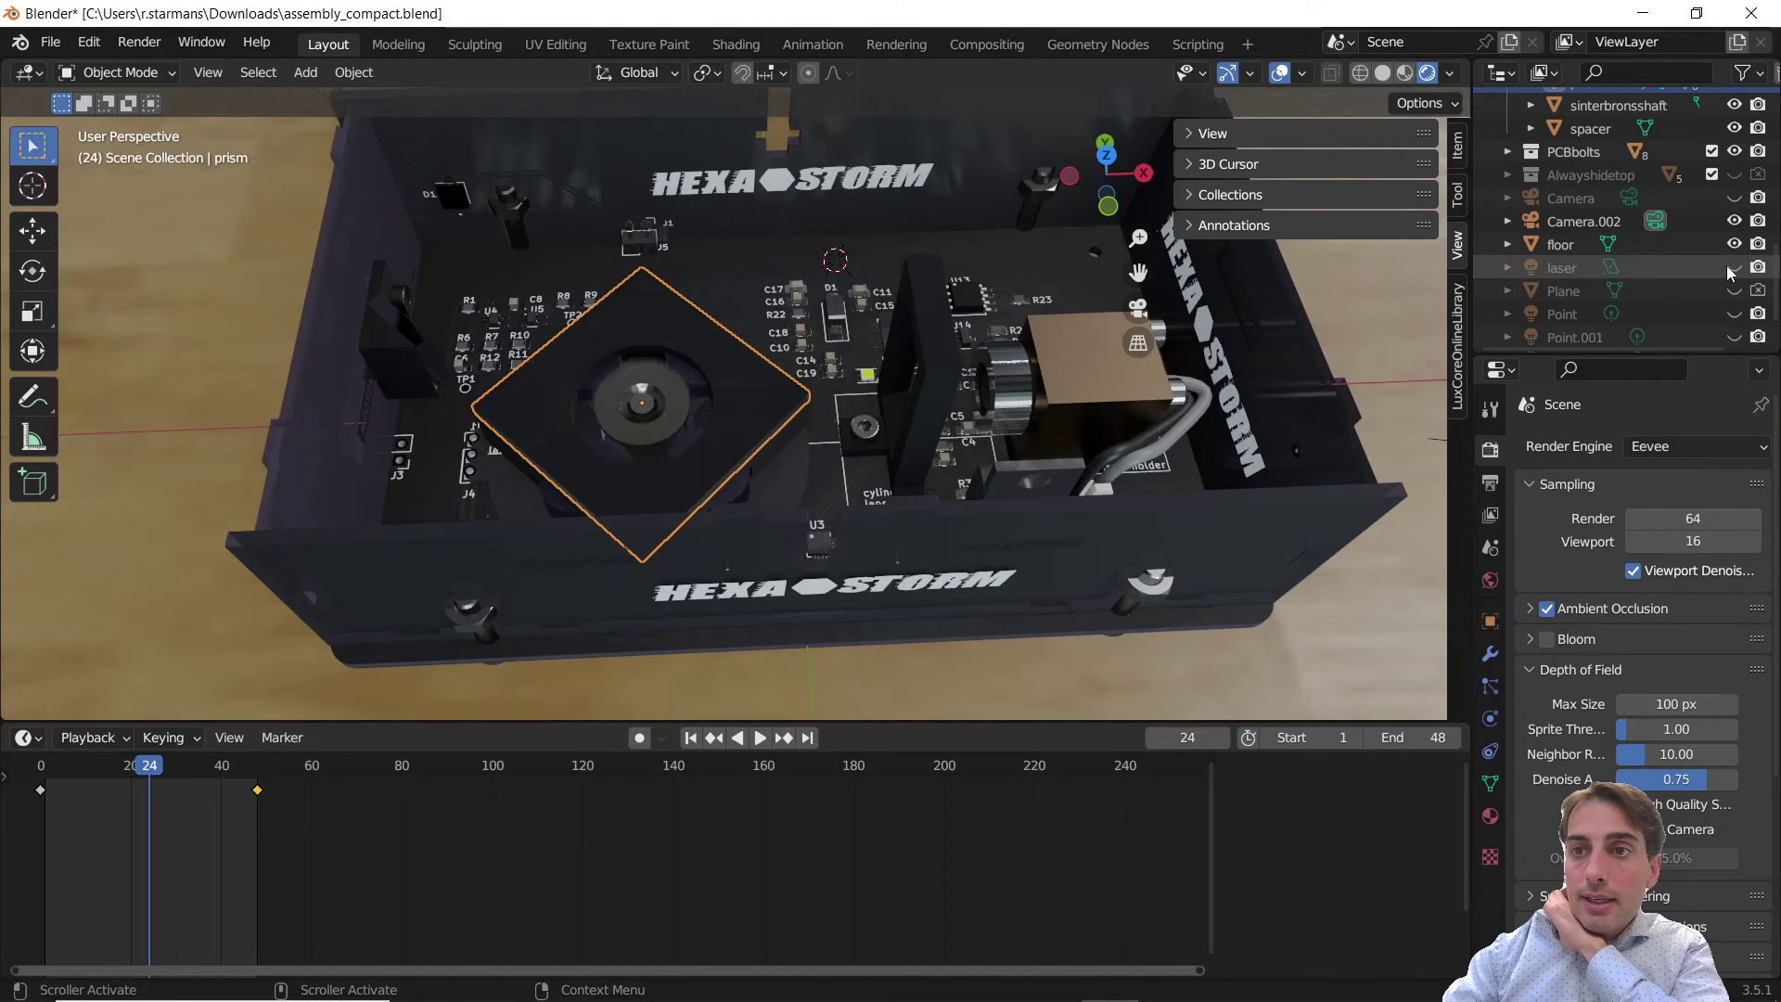
left_click(1733, 268)
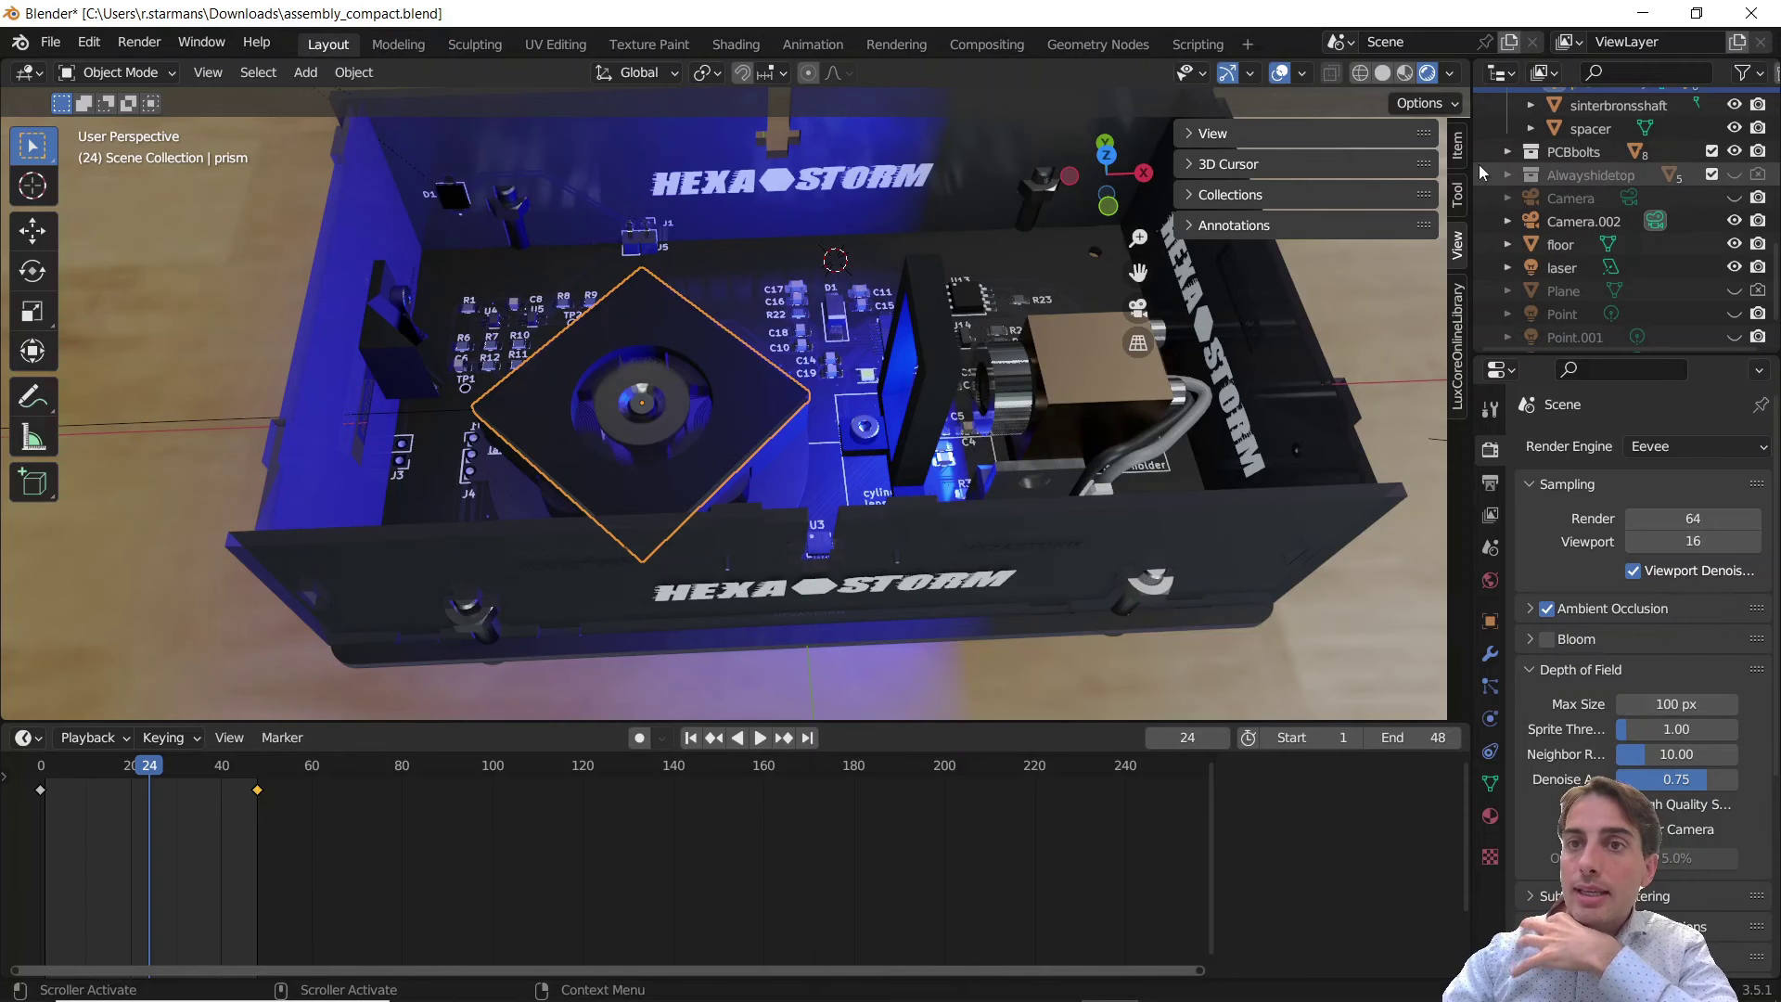
Switch the viewport to solid shading and set the scene's render engine to LuxCoreRender
left_click(1383, 73)
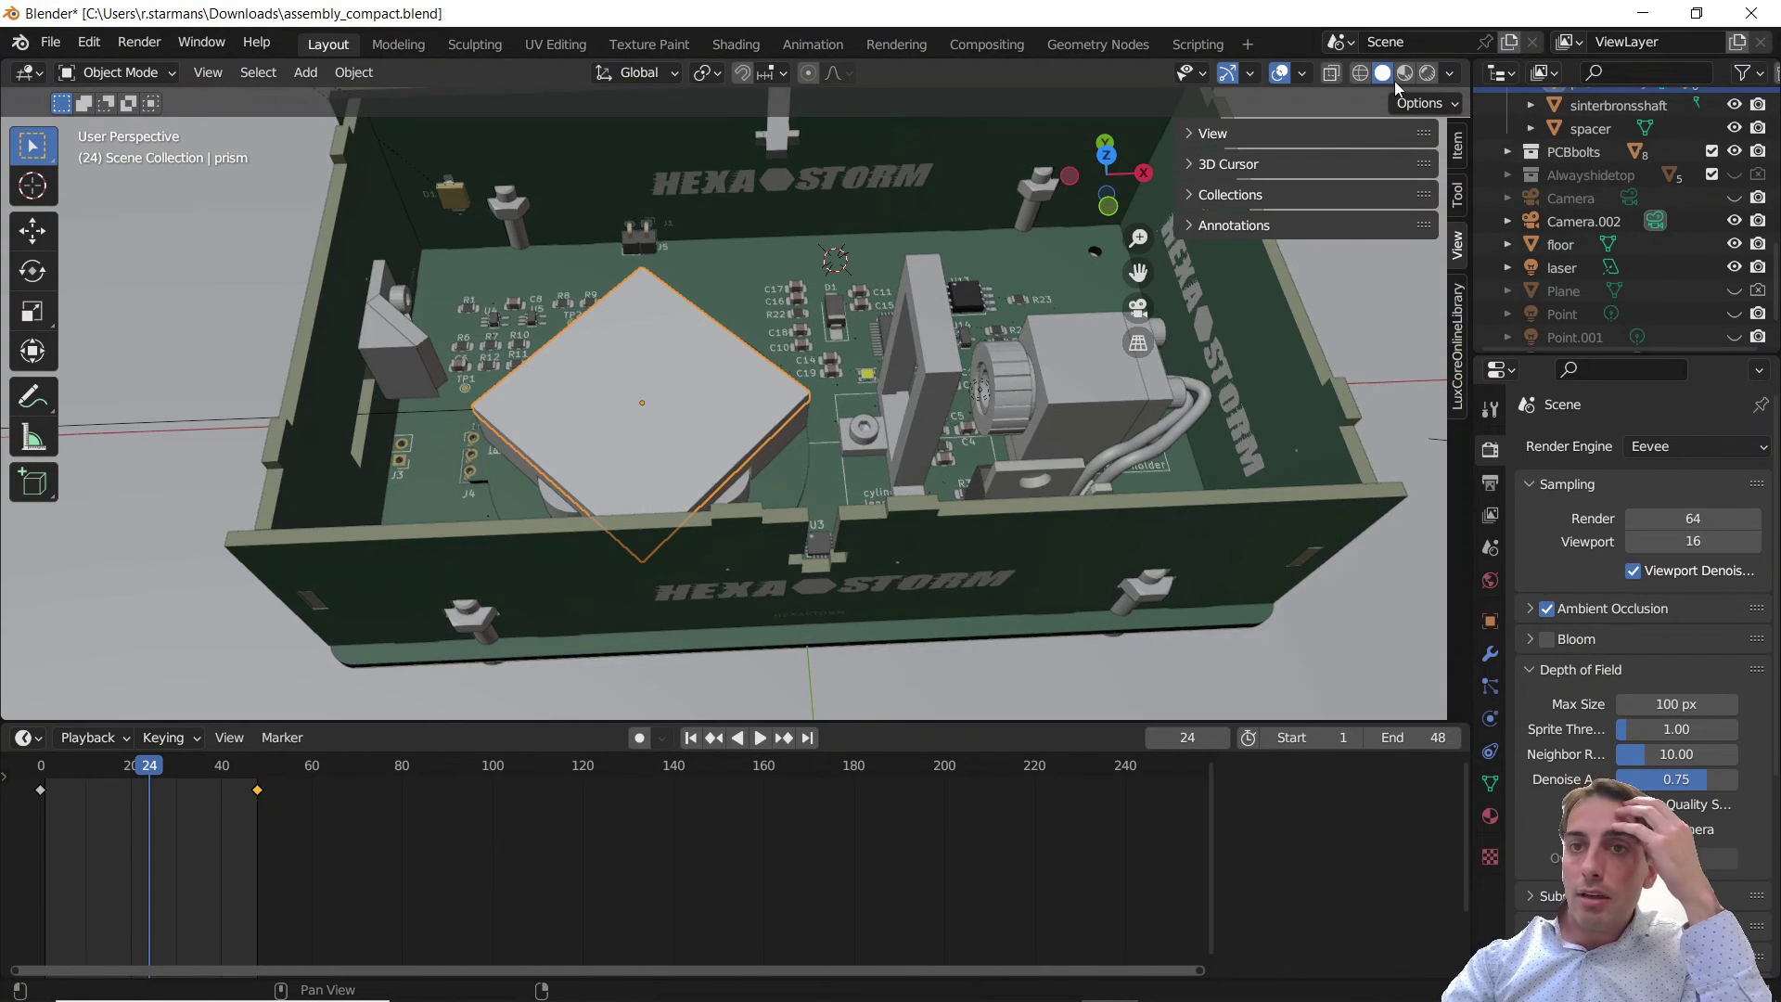
left_click(1490, 484)
left_click(1489, 450)
left_click(1650, 447)
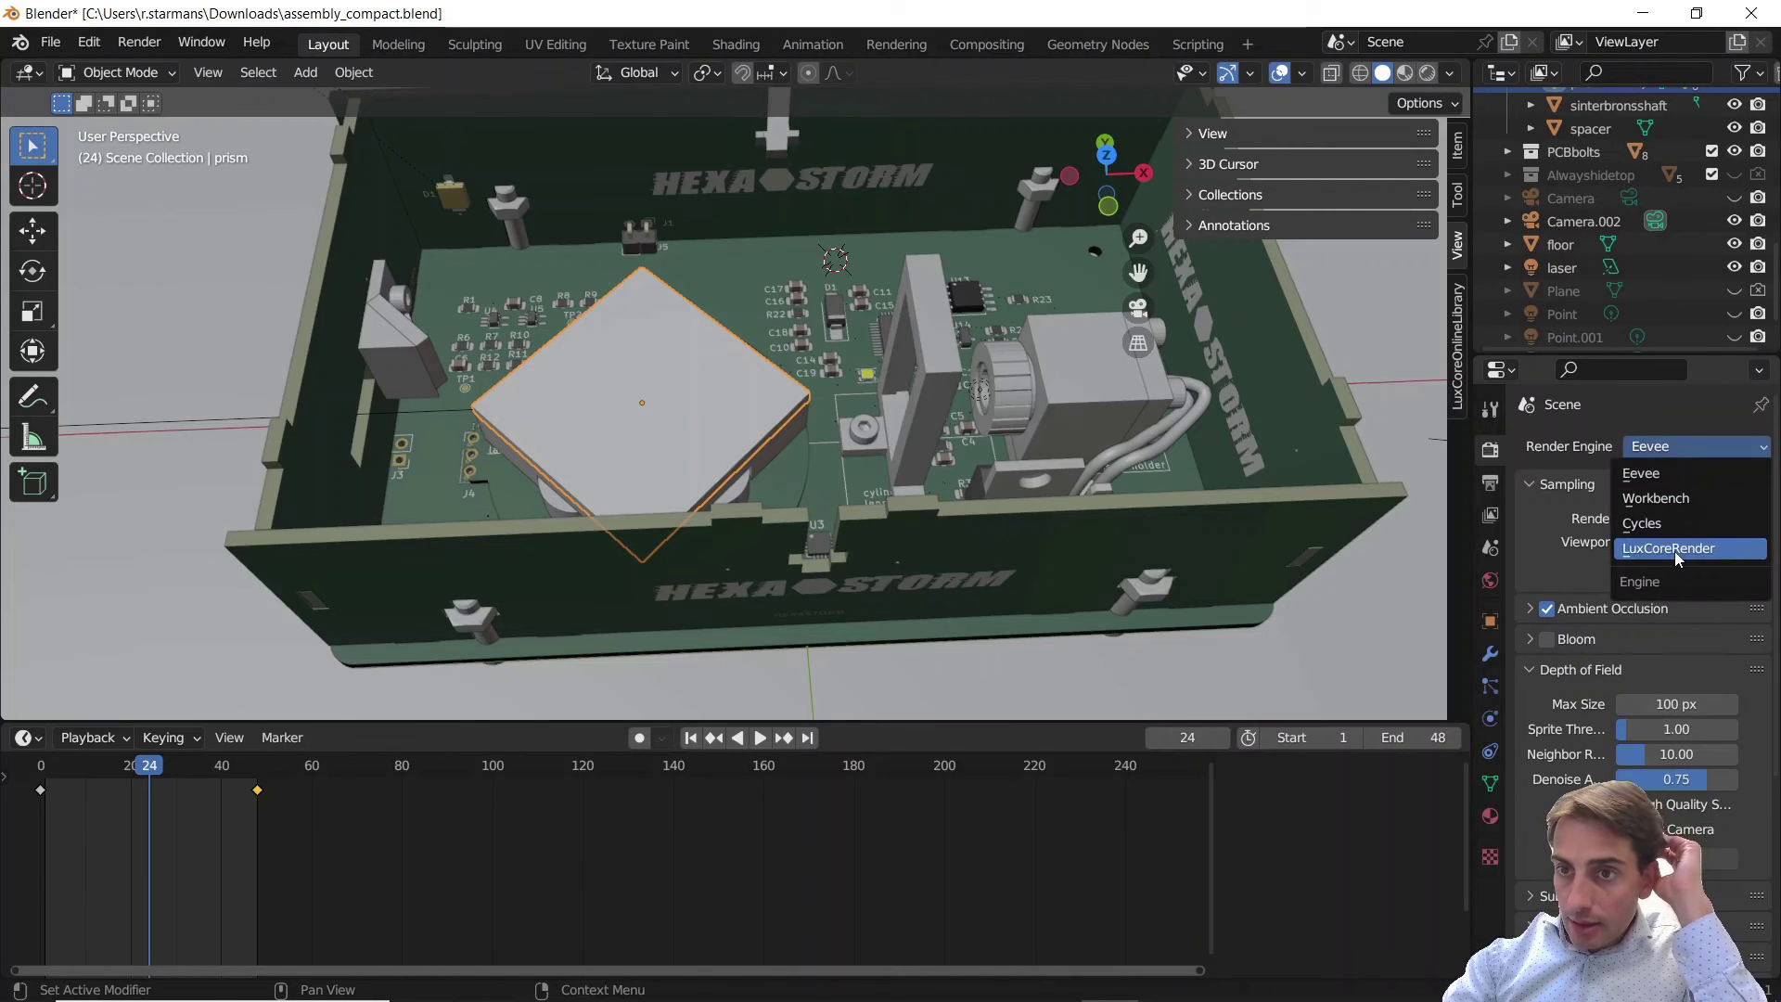
left_click(1674, 549)
Select the laser light, set the current frame to 9, and examine its area light gain
left_click(1568, 267)
left_click(1490, 720)
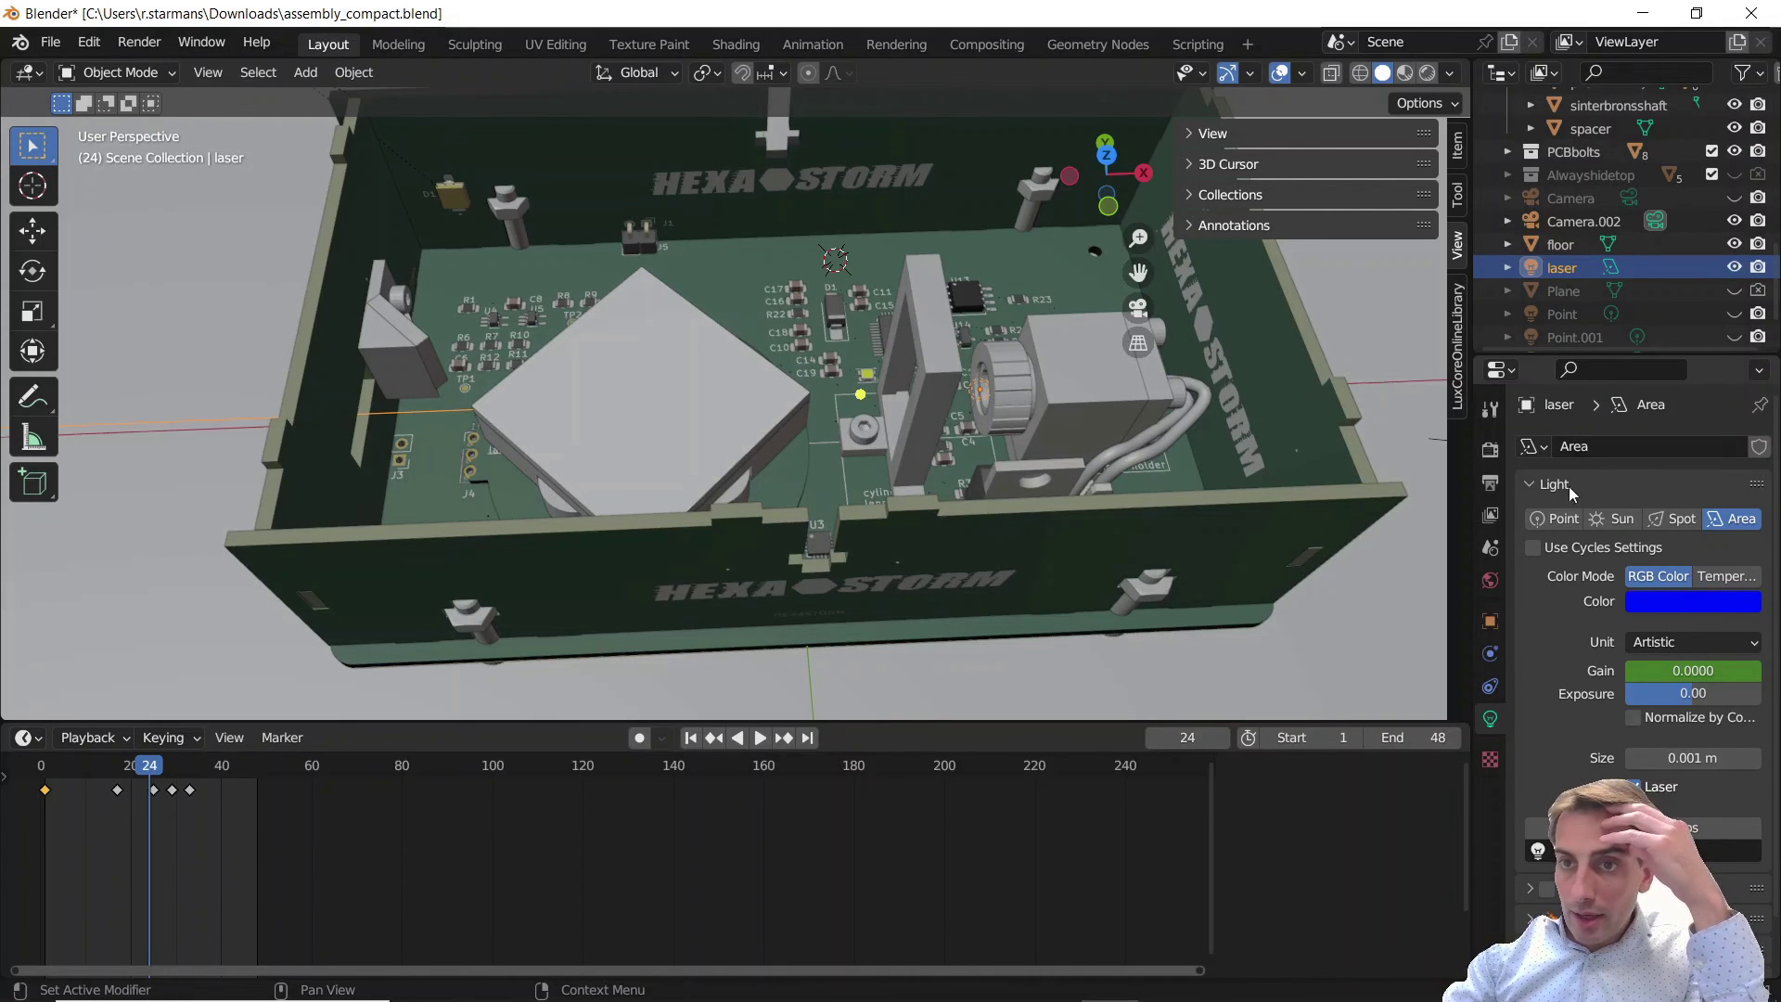
left_click(83, 767)
key("space")
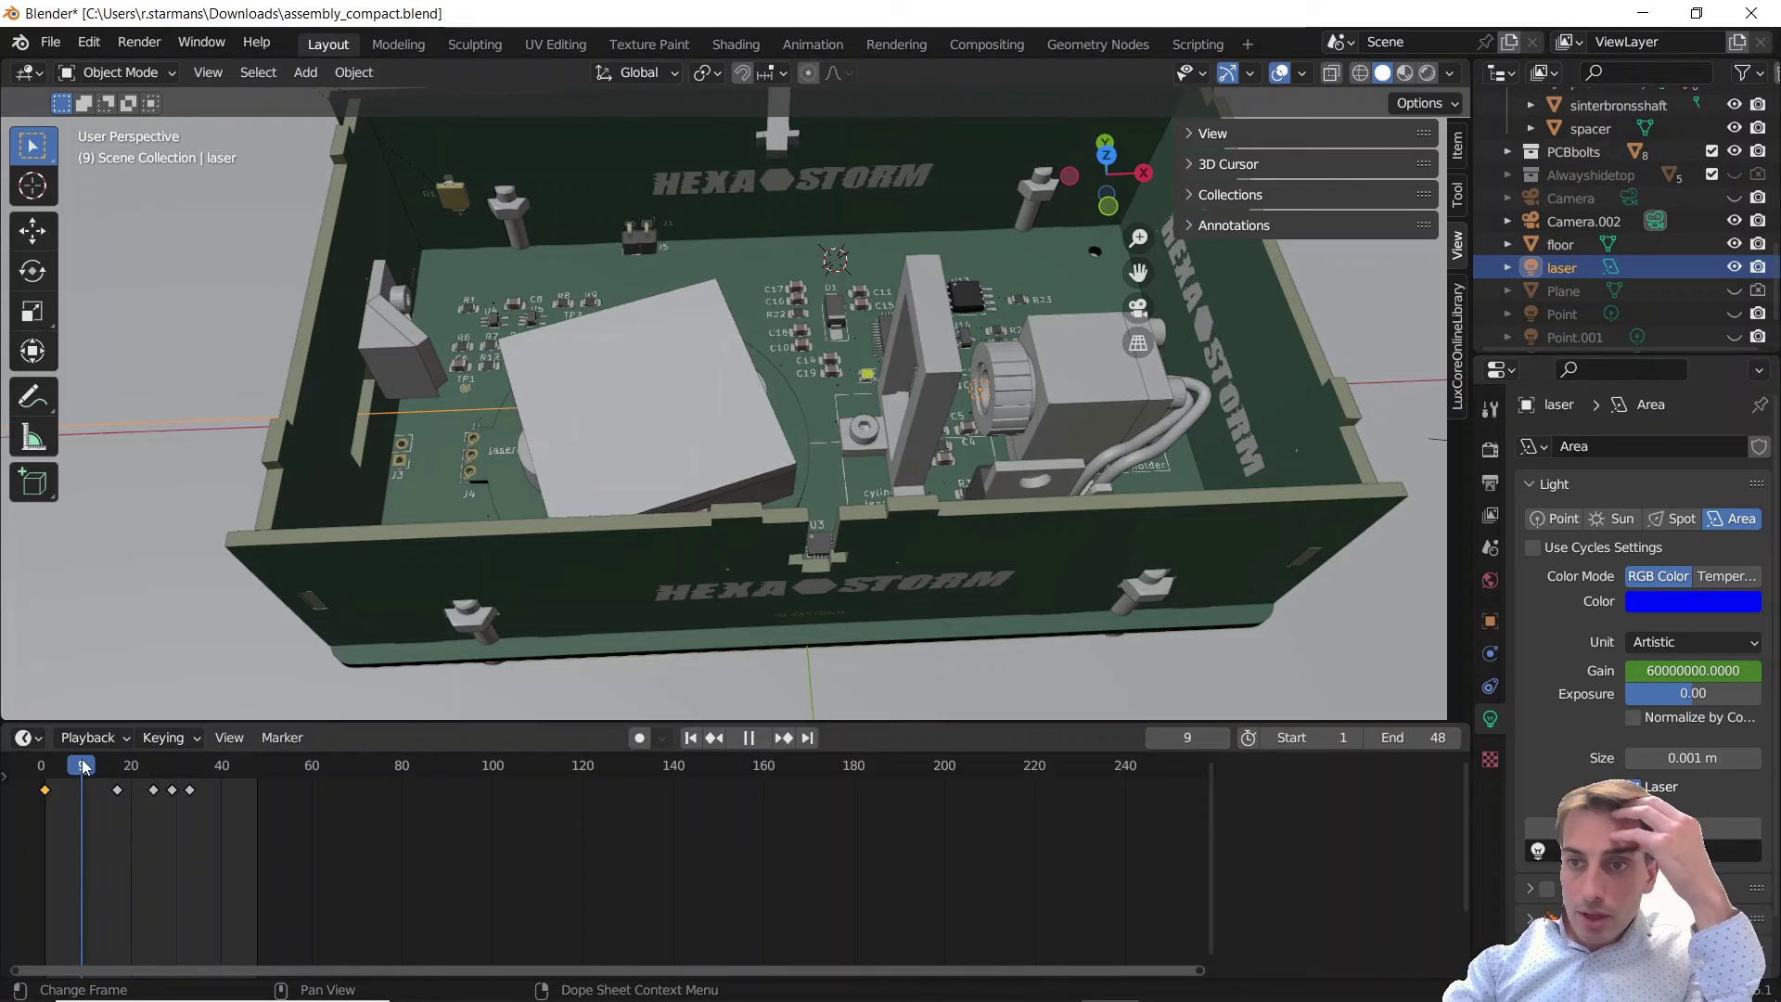
key("space")
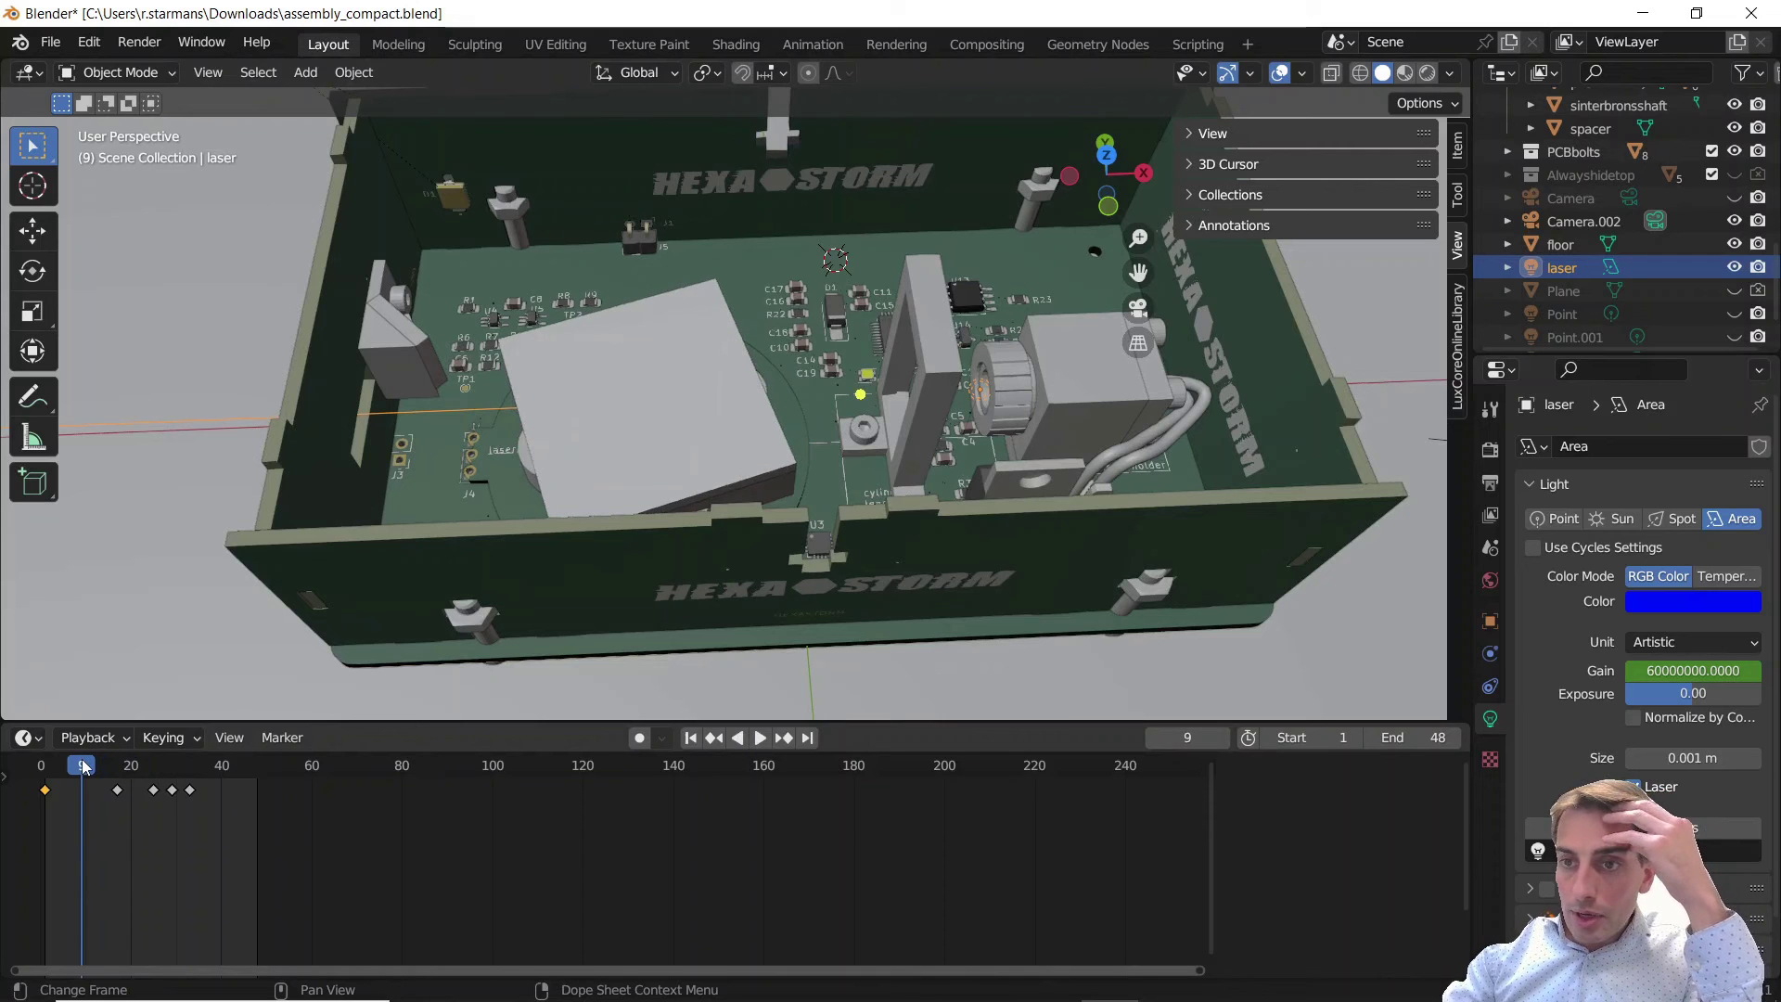
left_click(1684, 670)
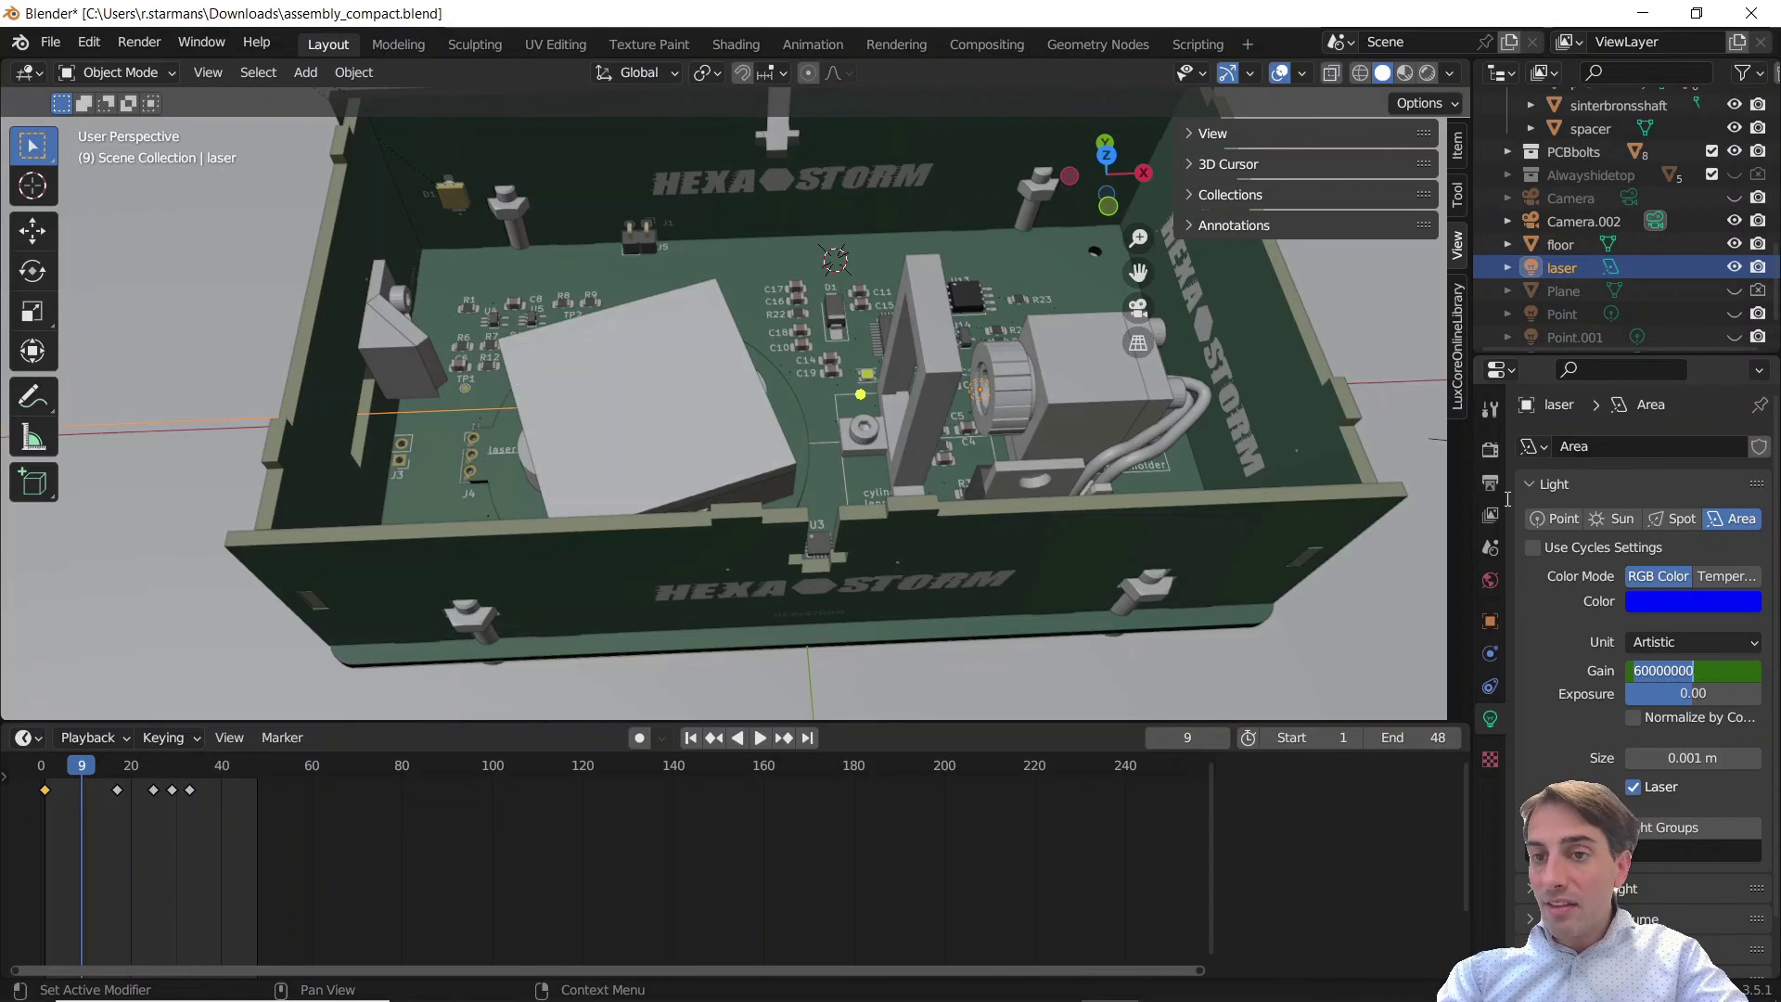
Look through the scene properties and view the world light and volume settings of the workshop world
left_click(1490, 545)
left_click(1490, 545)
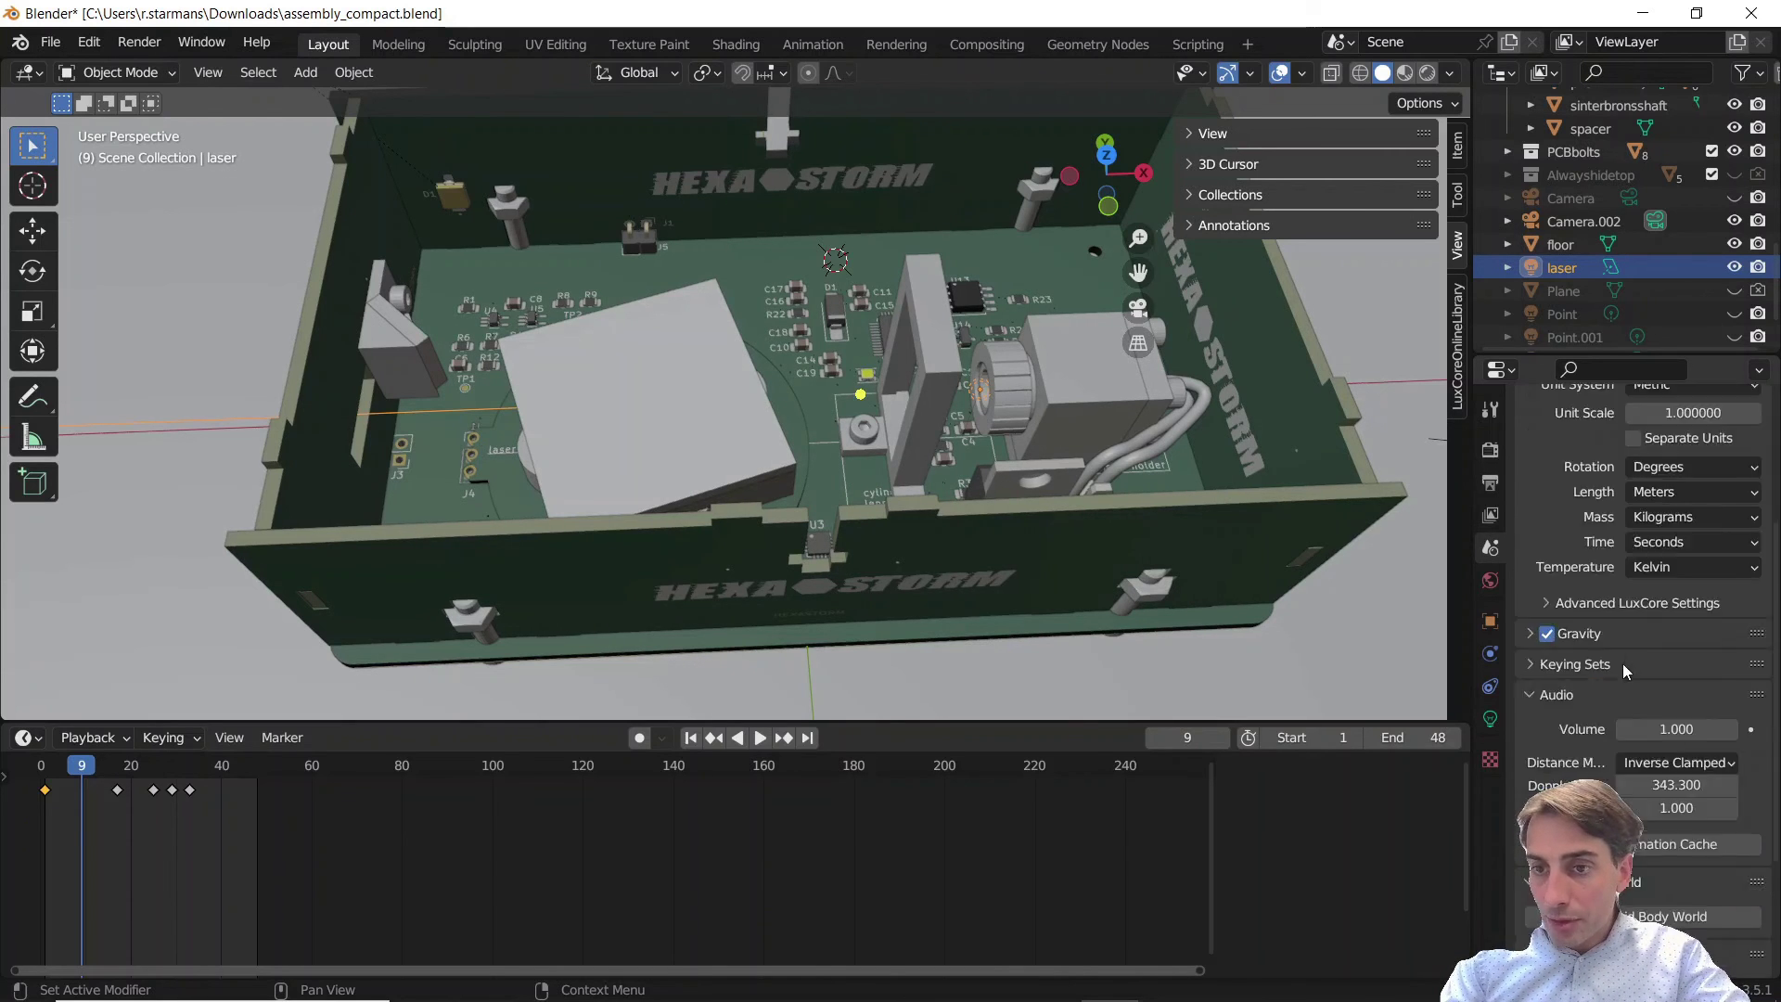
scroll(1605, 649, "up", 5)
left_click(1491, 580)
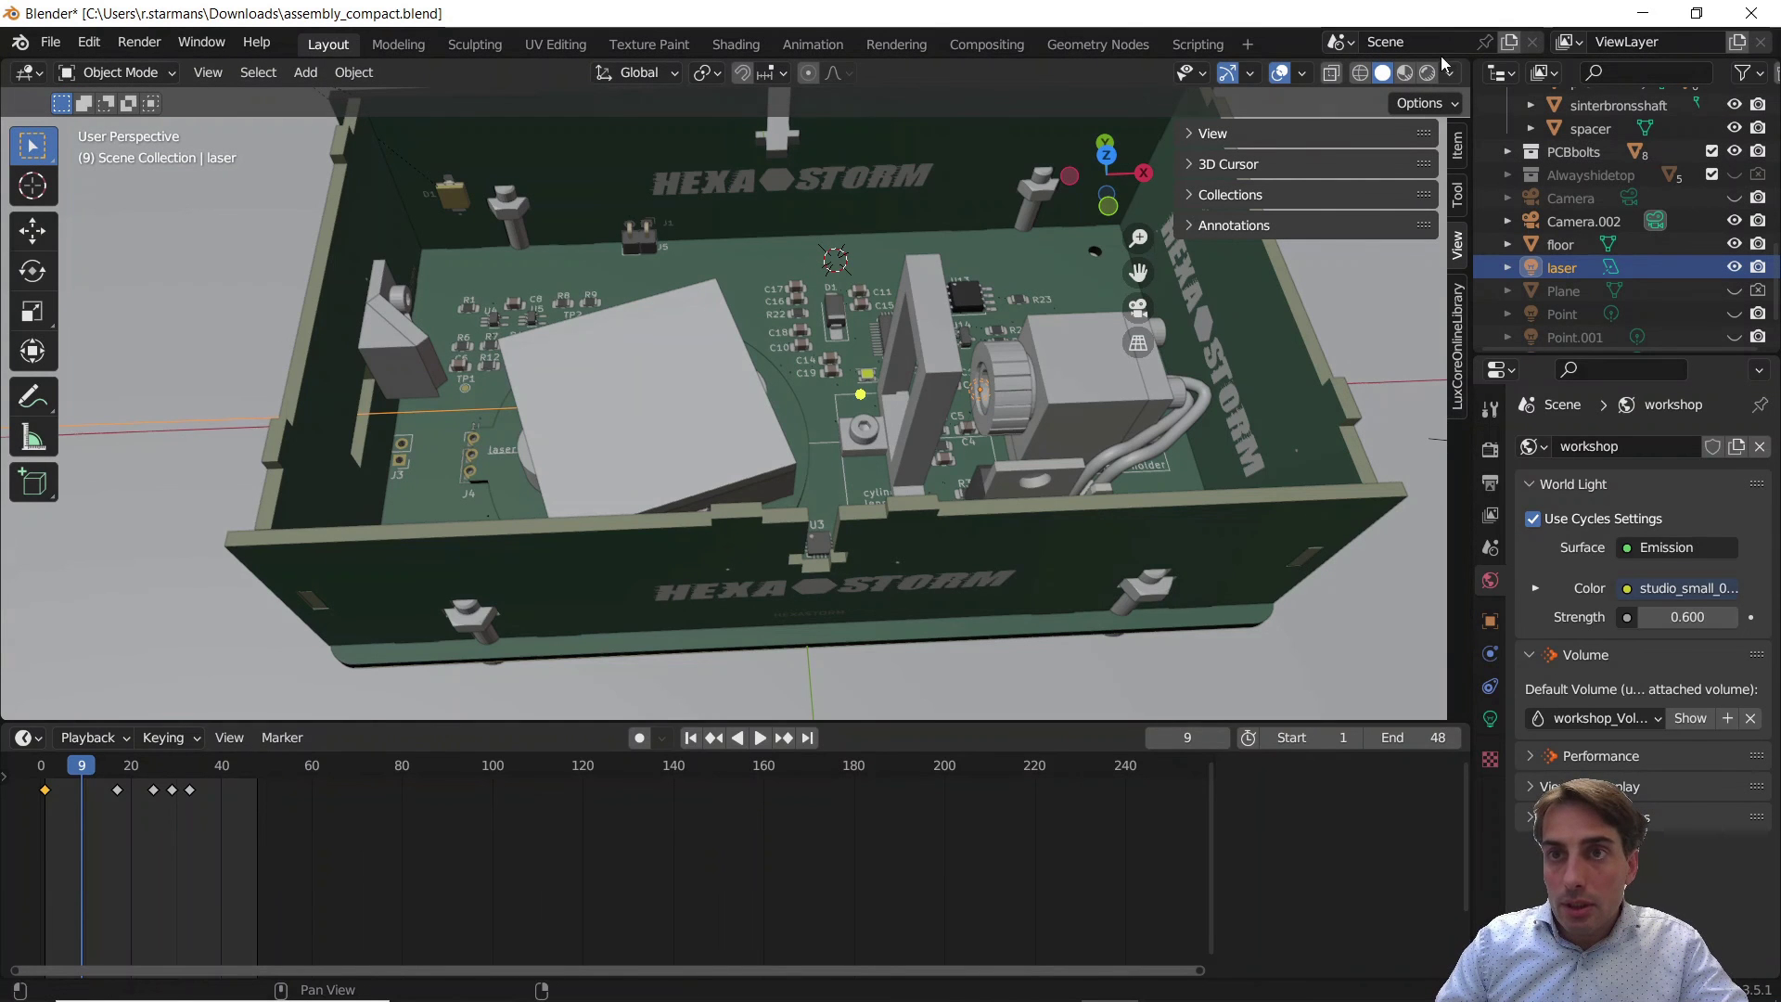
Split the 3D viewport, turn the new area into a LuxCore Volume Nodes editor, and load the workshop_Volume node tree
left_click_drag(1463, 62, 567, 83)
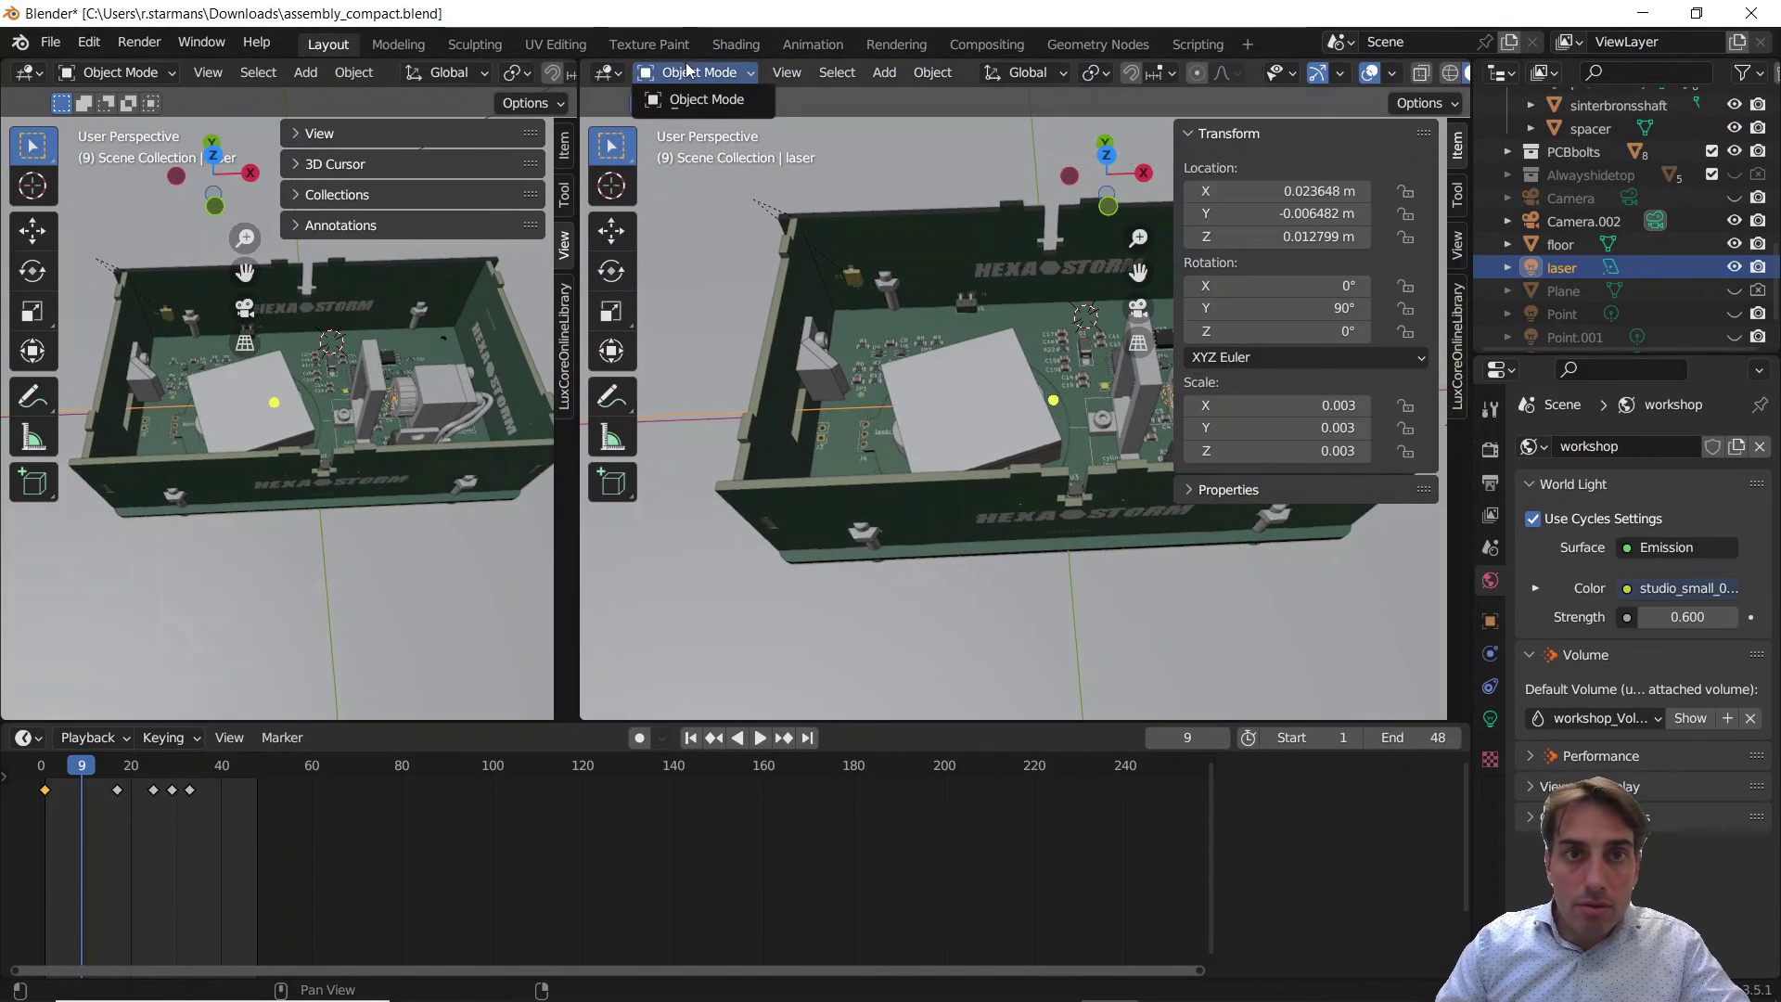
left_click(614, 72)
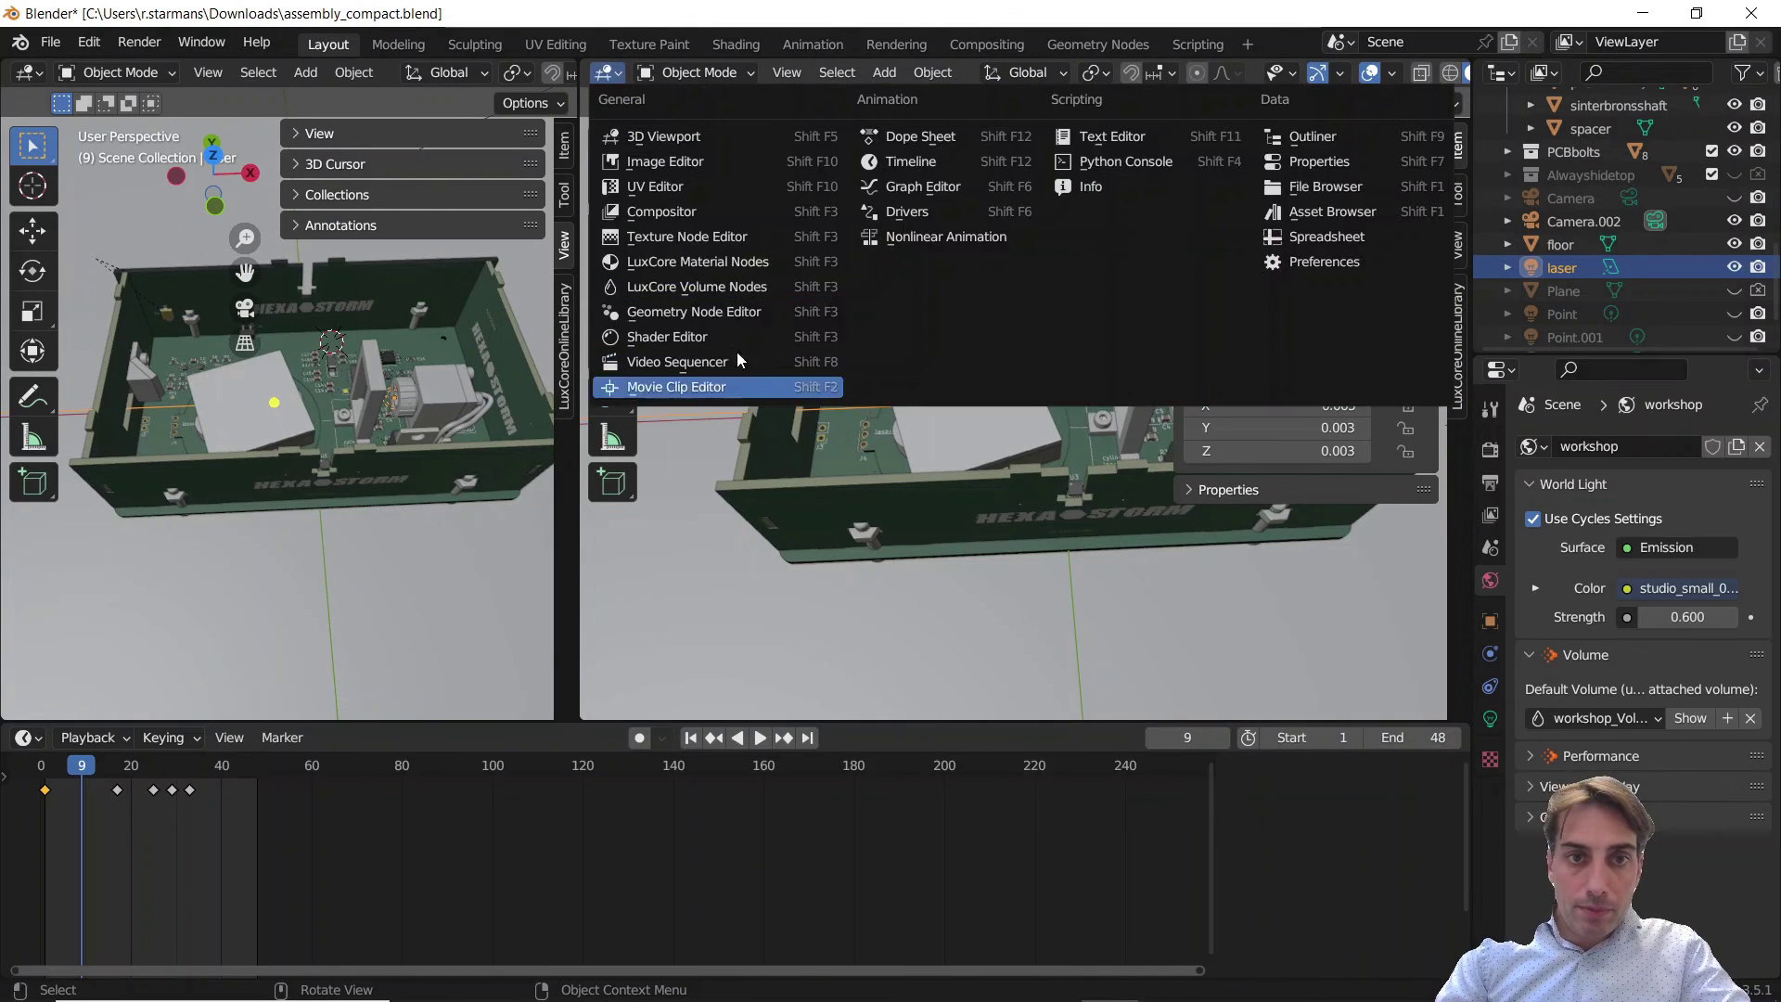
left_click(742, 293)
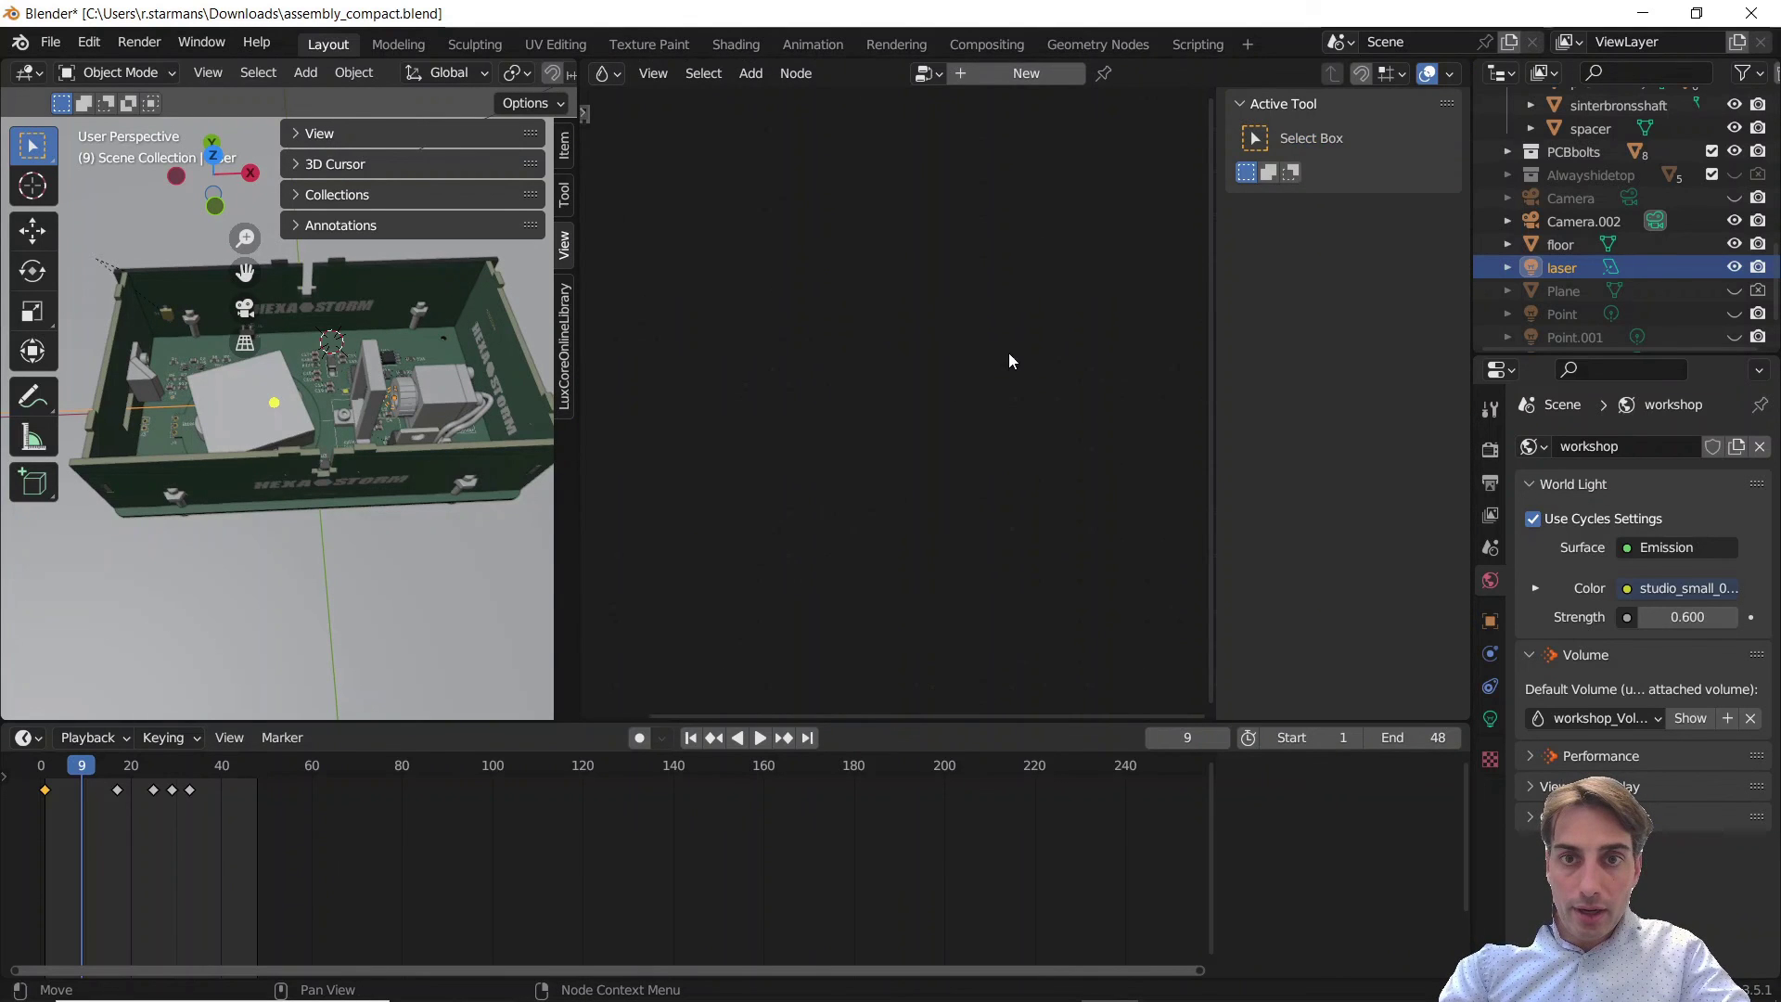
left_click(940, 75)
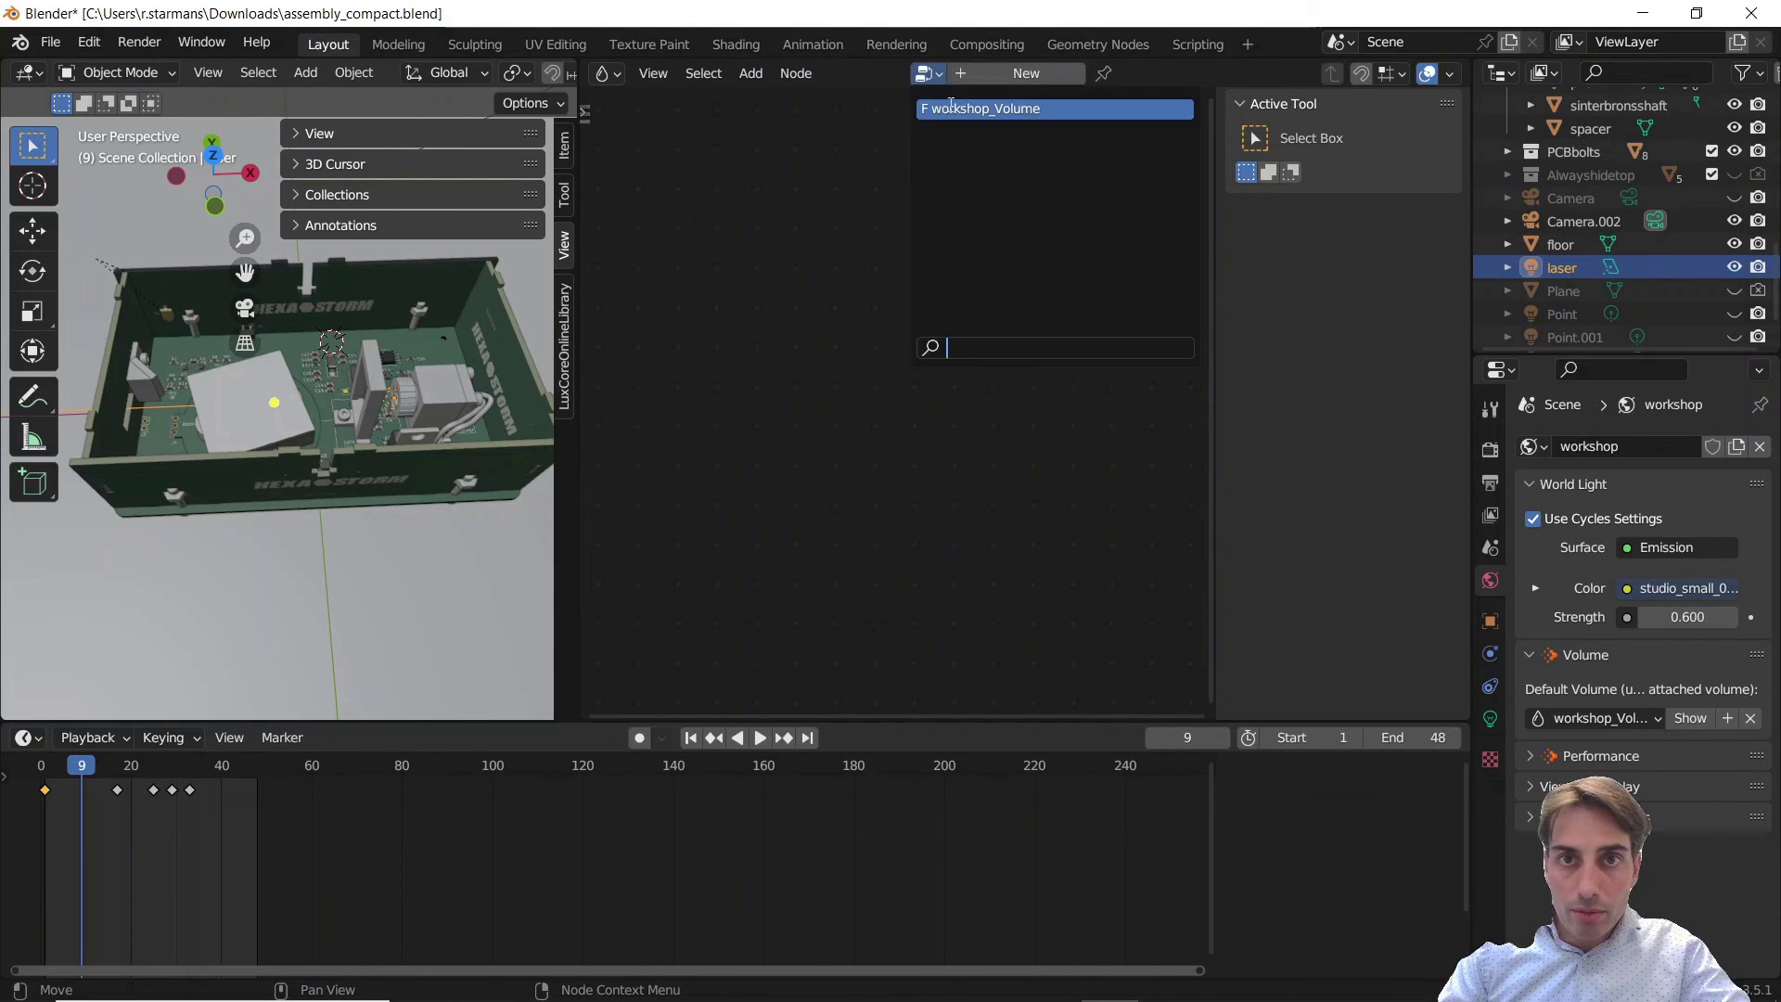
left_click(967, 109)
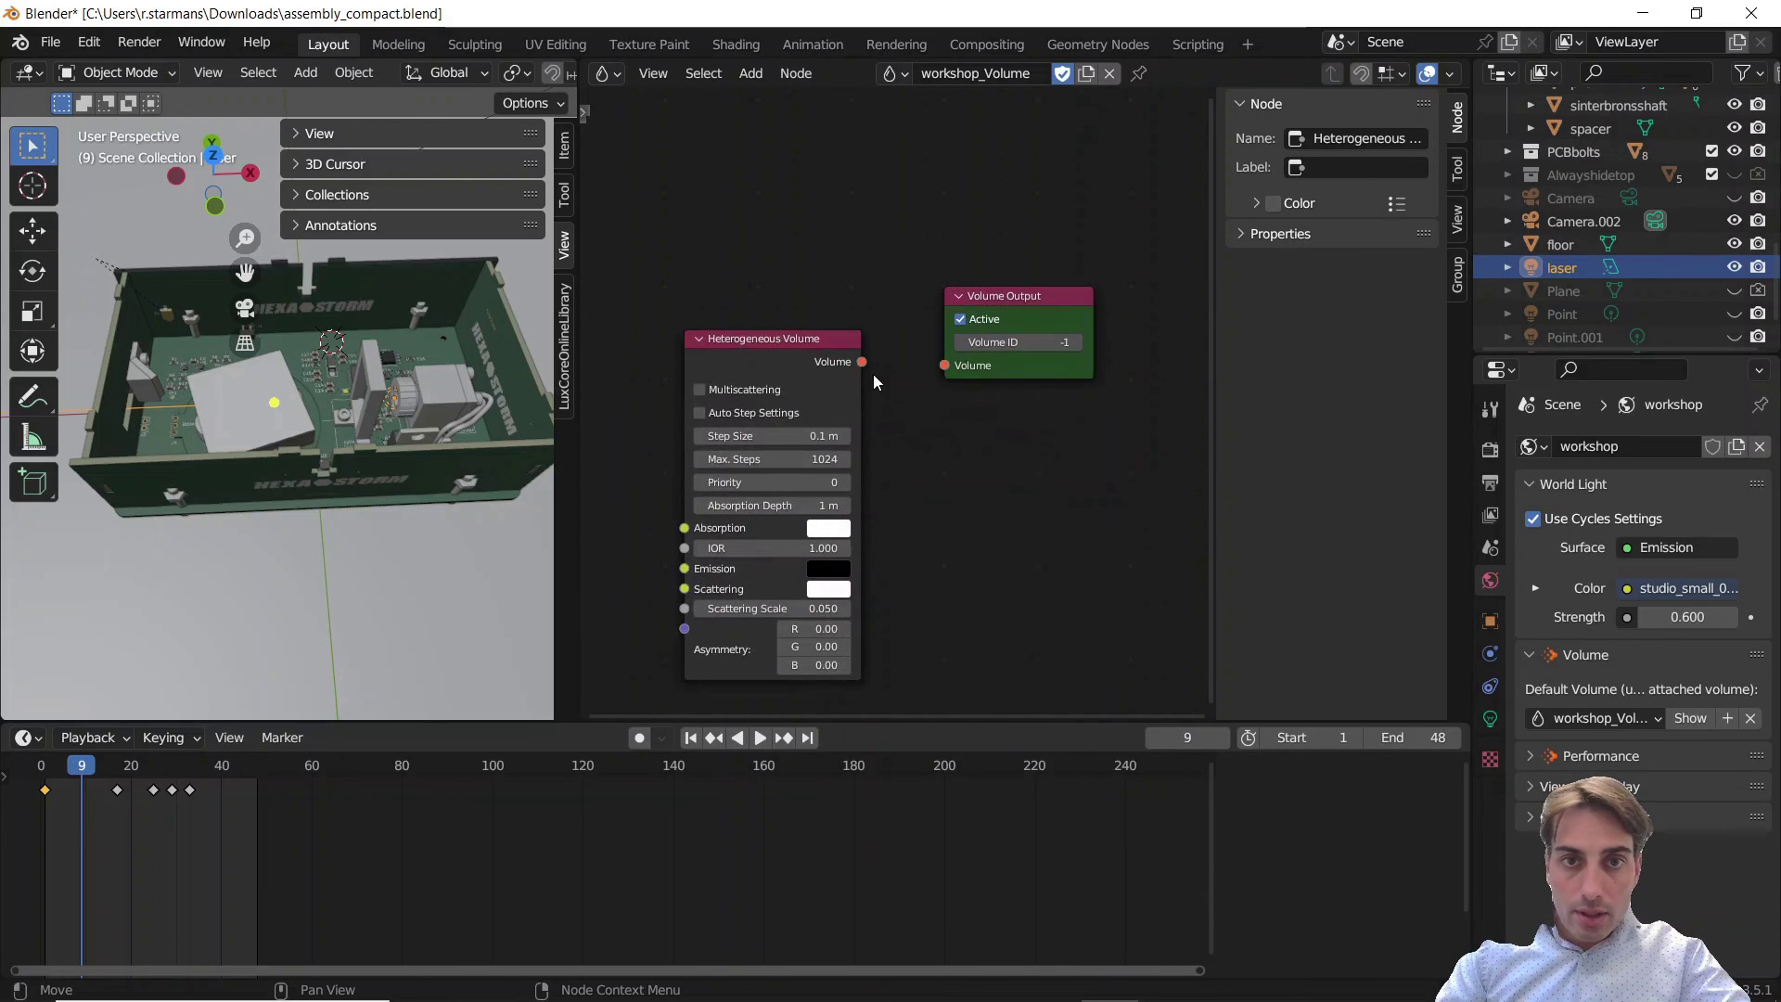
scroll(886, 401, "up", 1)
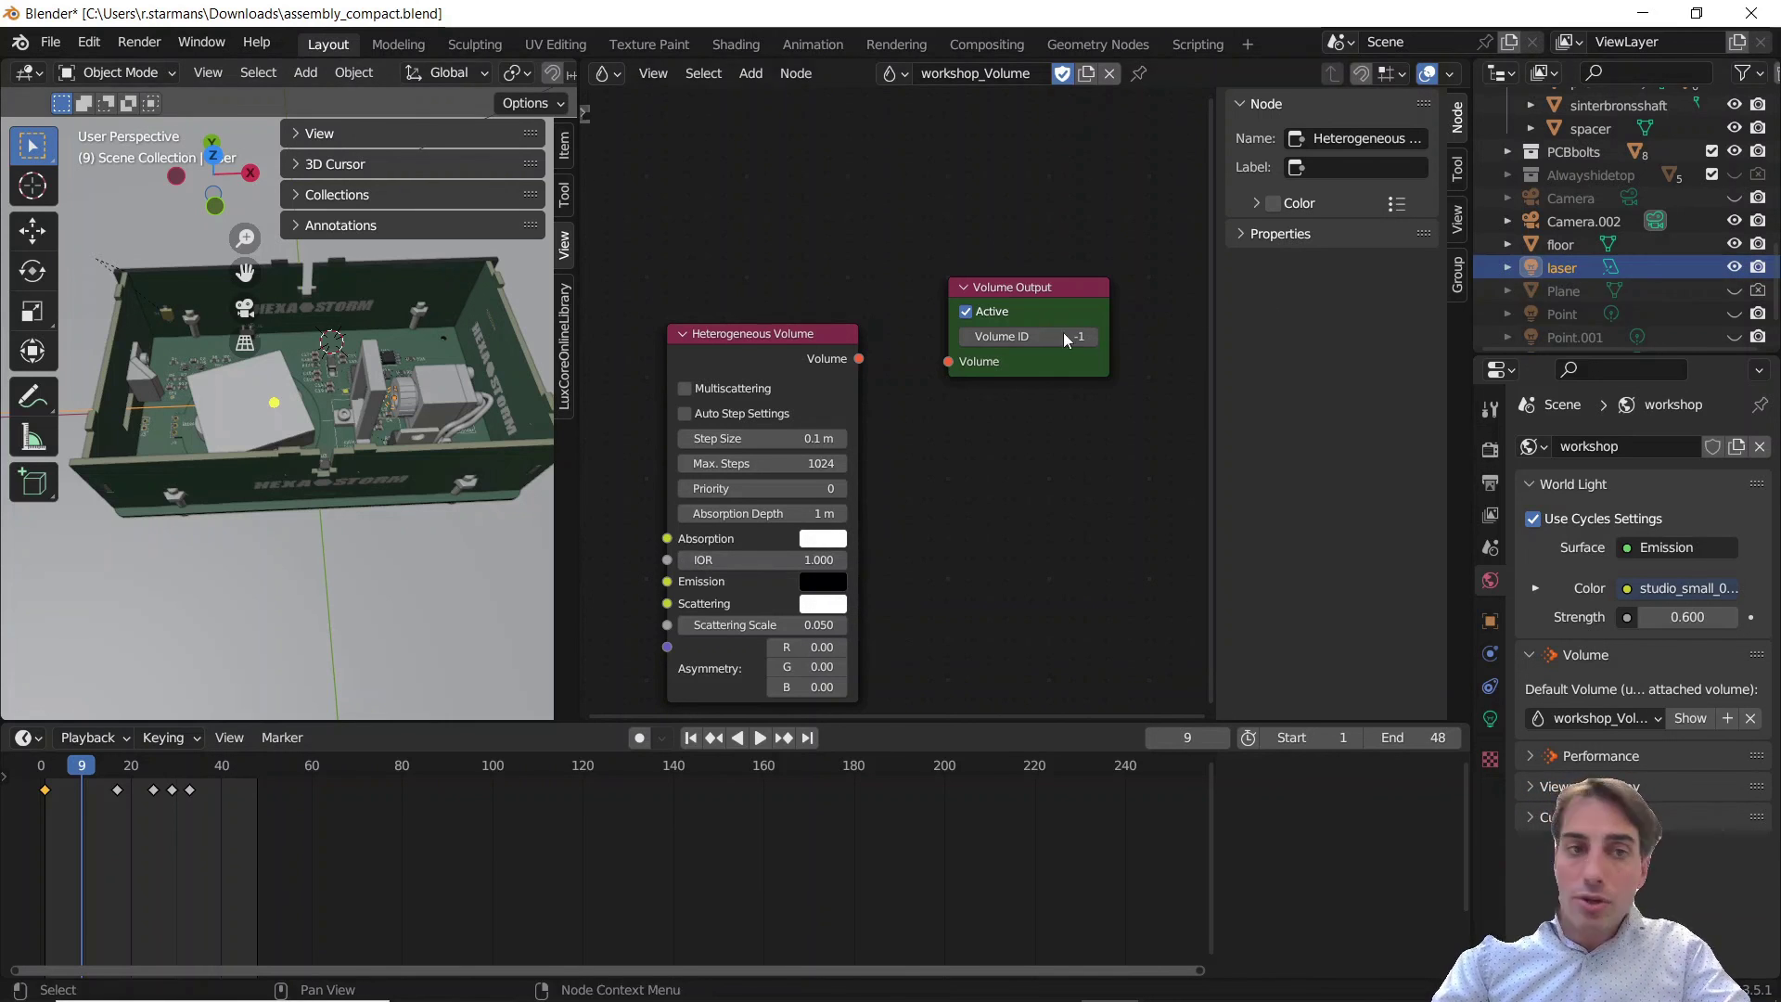
Toggle the visibility of the Plane object beside the scanhead and leave it shown
middle_click_drag(241, 390, 149, 362)
scroll(1703, 289, "down", 2)
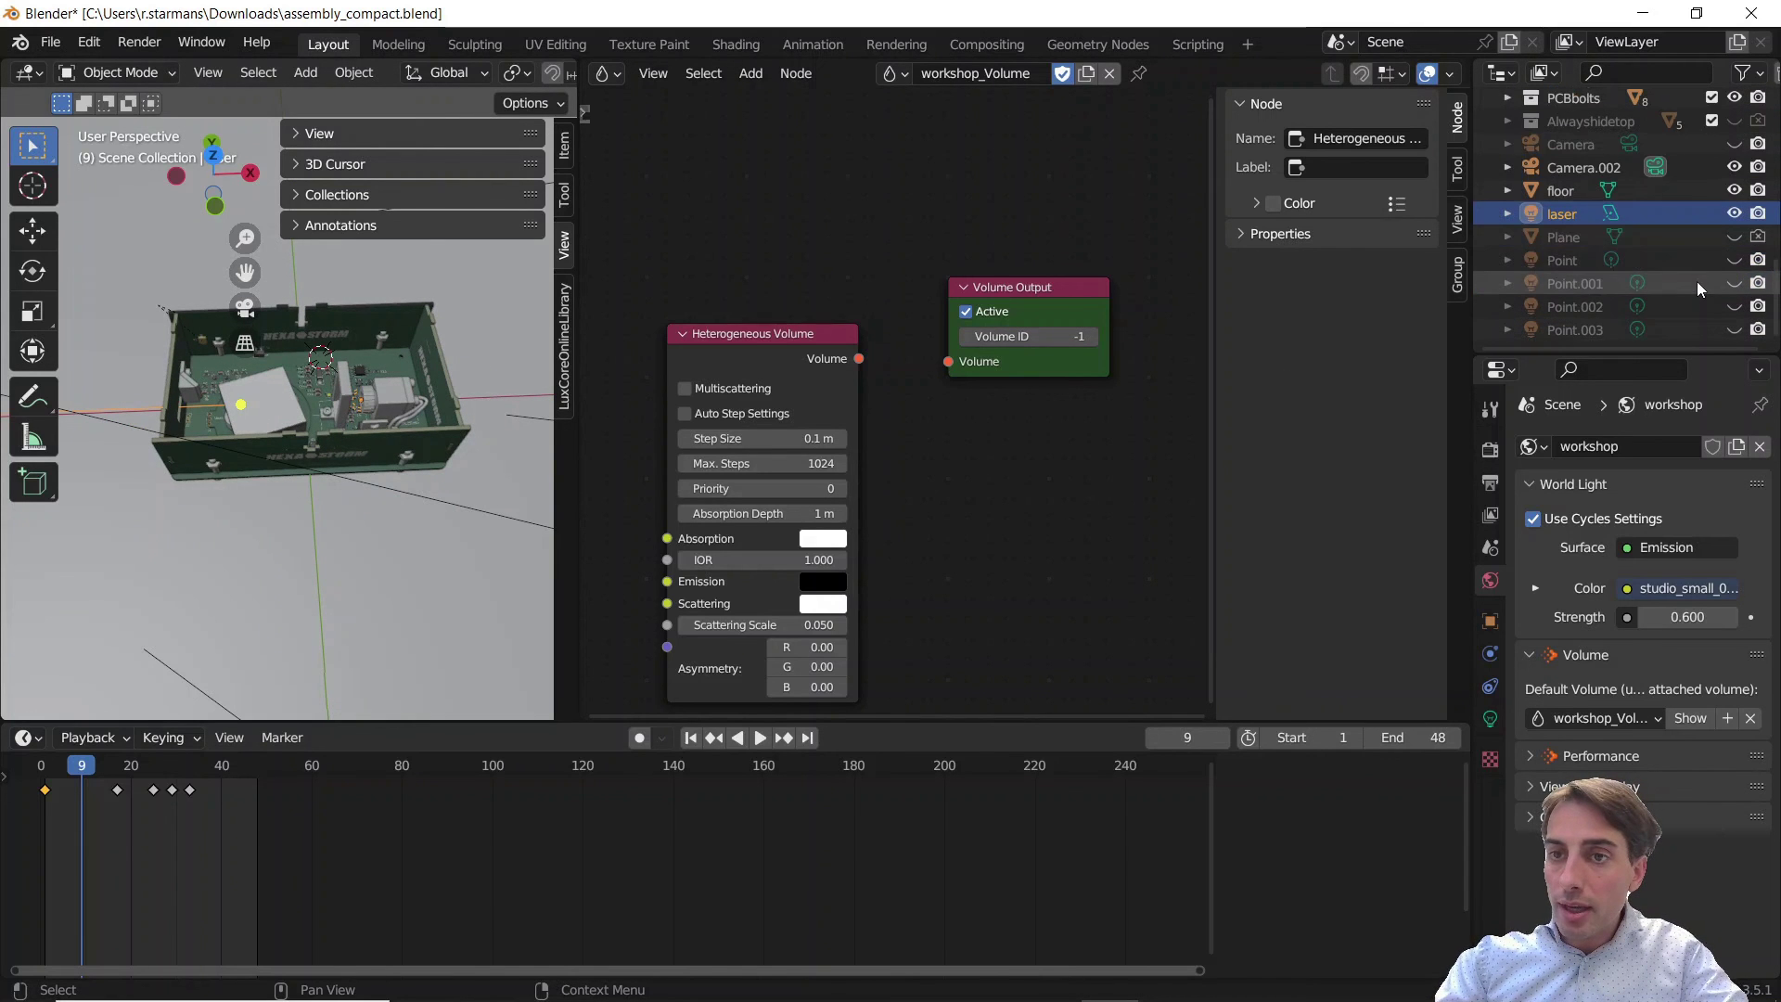
left_click(1734, 236)
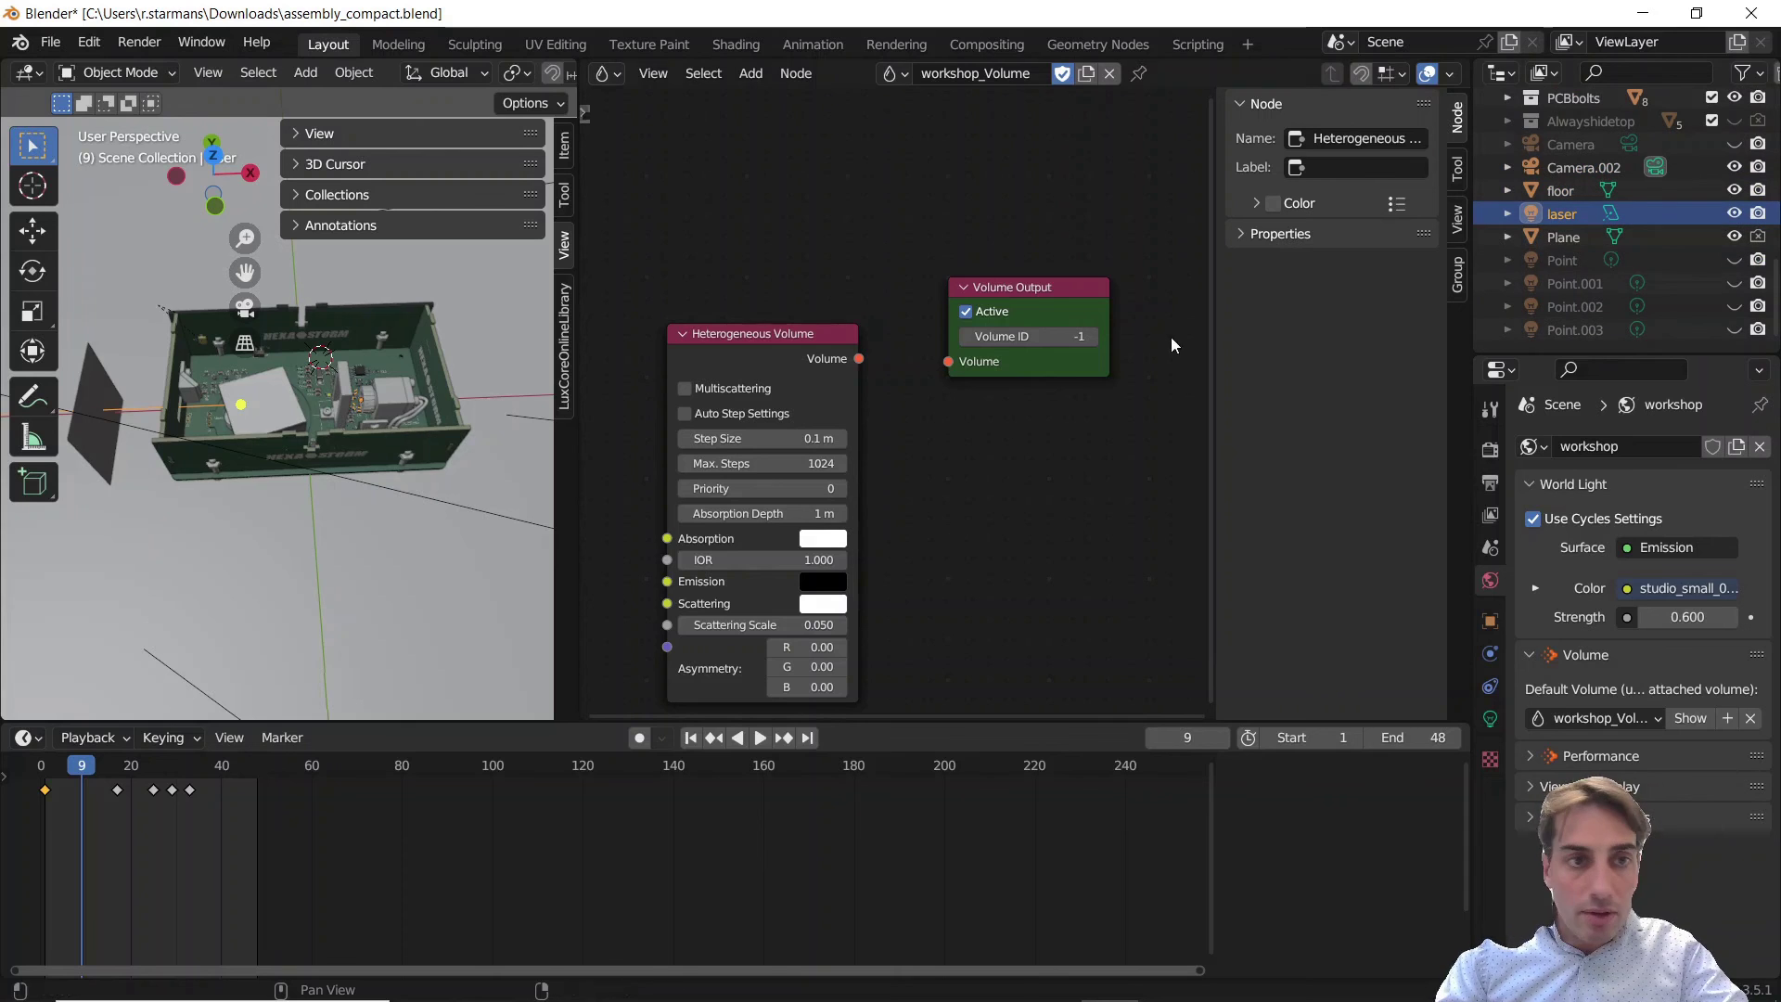
left_click(1734, 237)
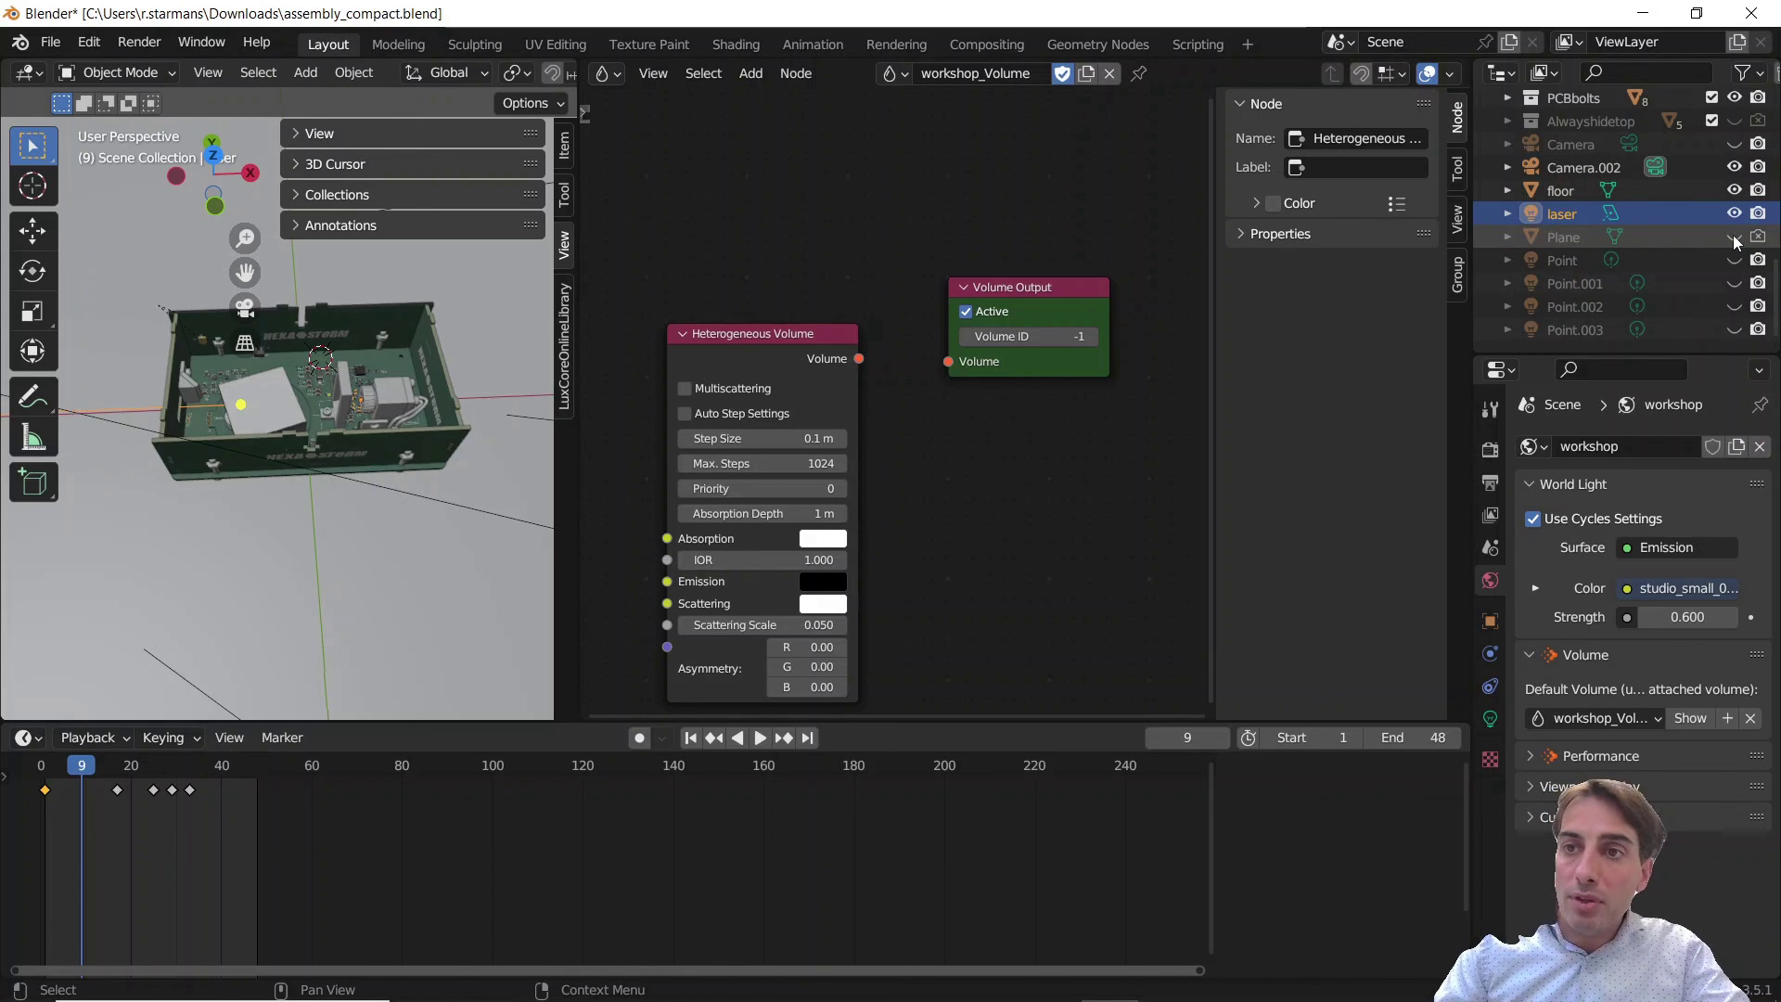
left_click(1734, 237)
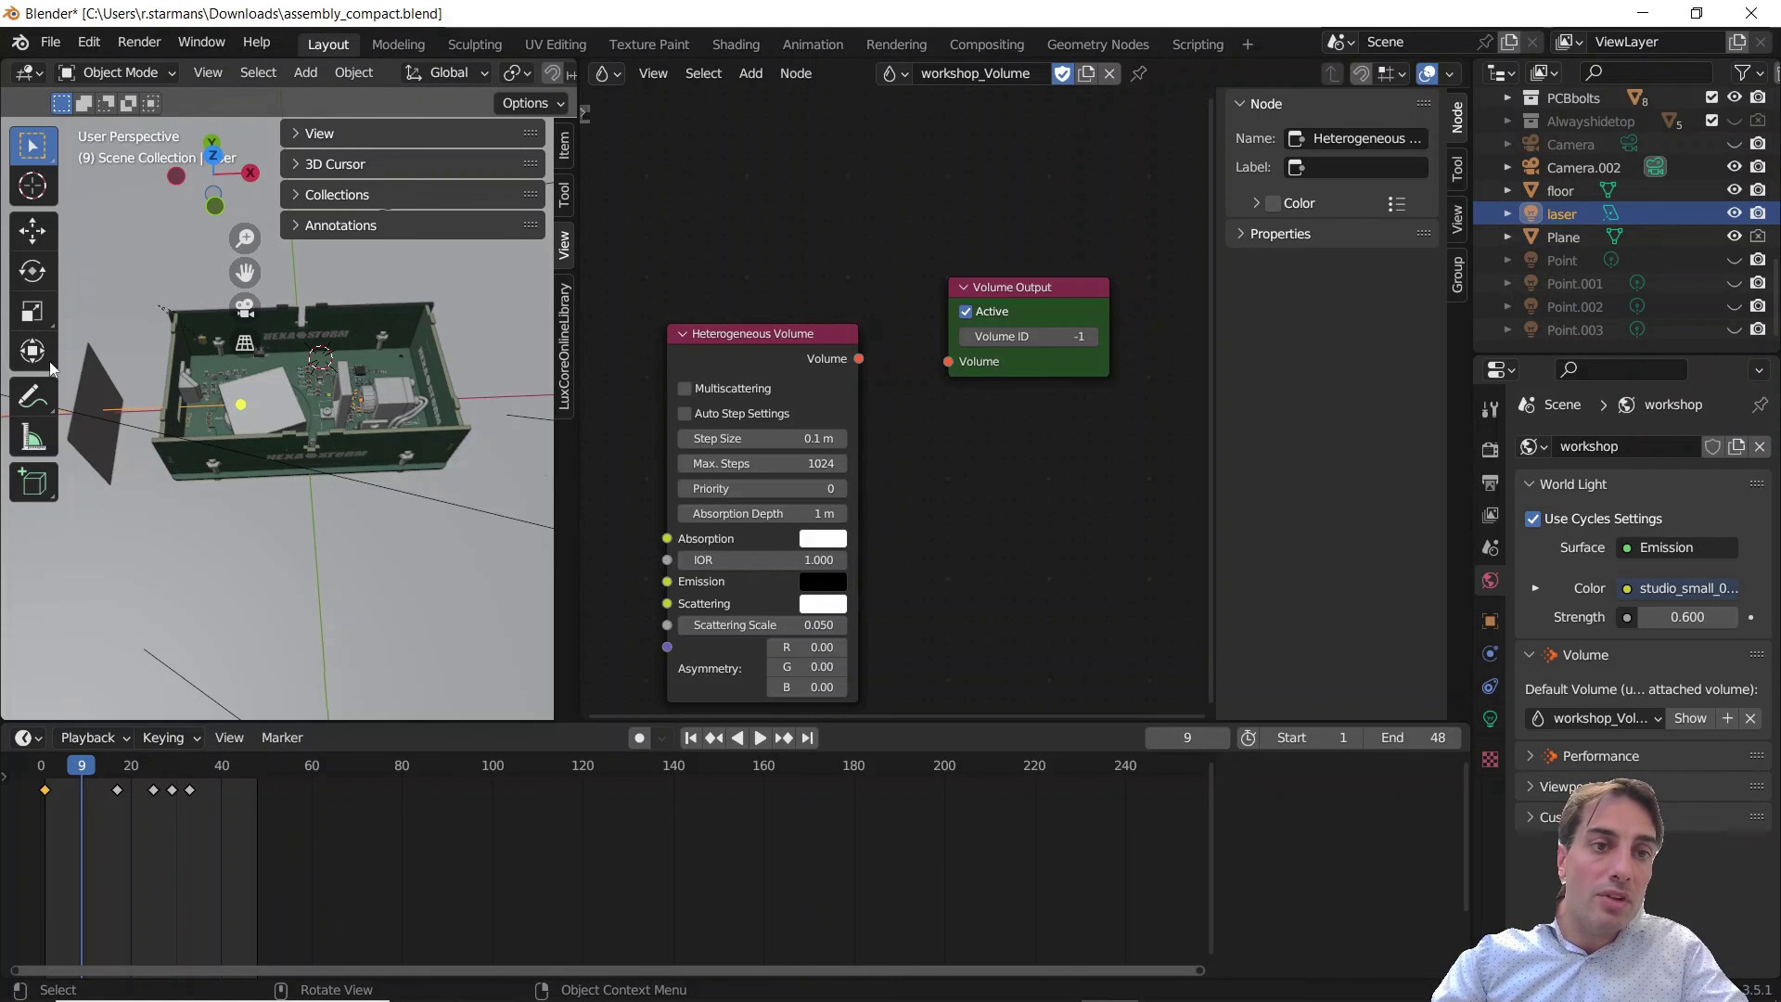